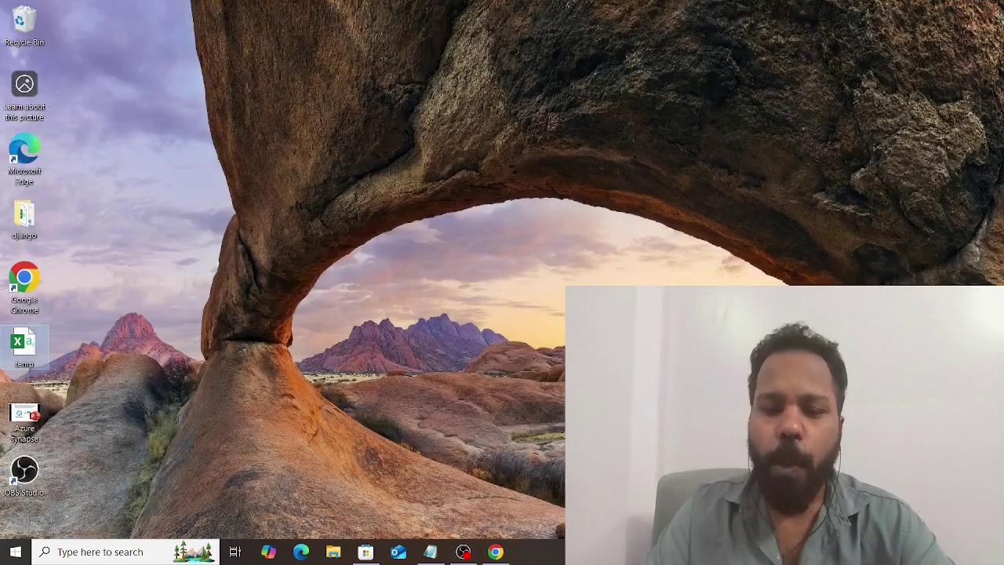
Step: Switch to the Azure portal in Google Chrome and open the Resource groups service
click(502, 553)
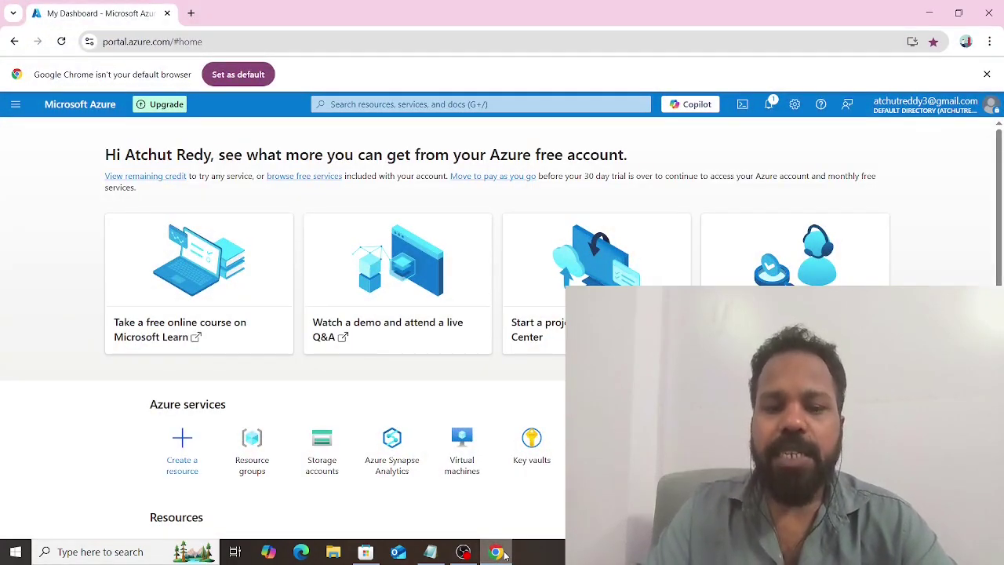
scroll(455, 321, down, 2)
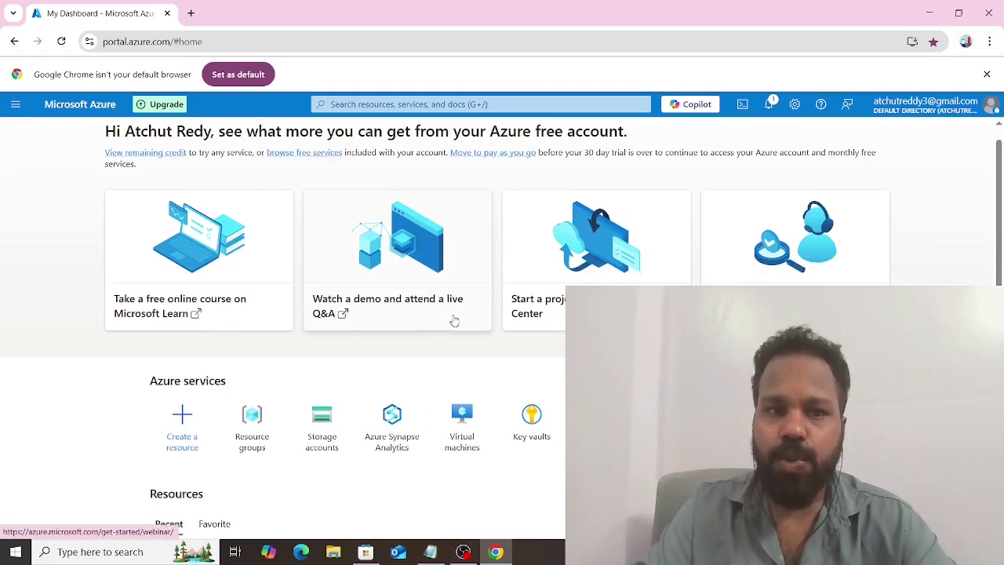
scroll(454, 321, up, 2)
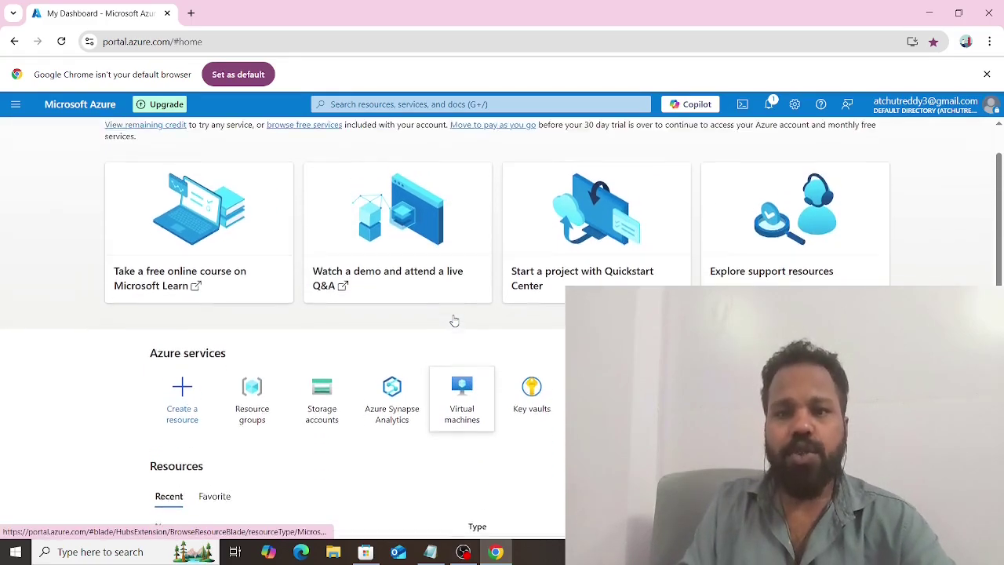
scroll(454, 321, down, 3)
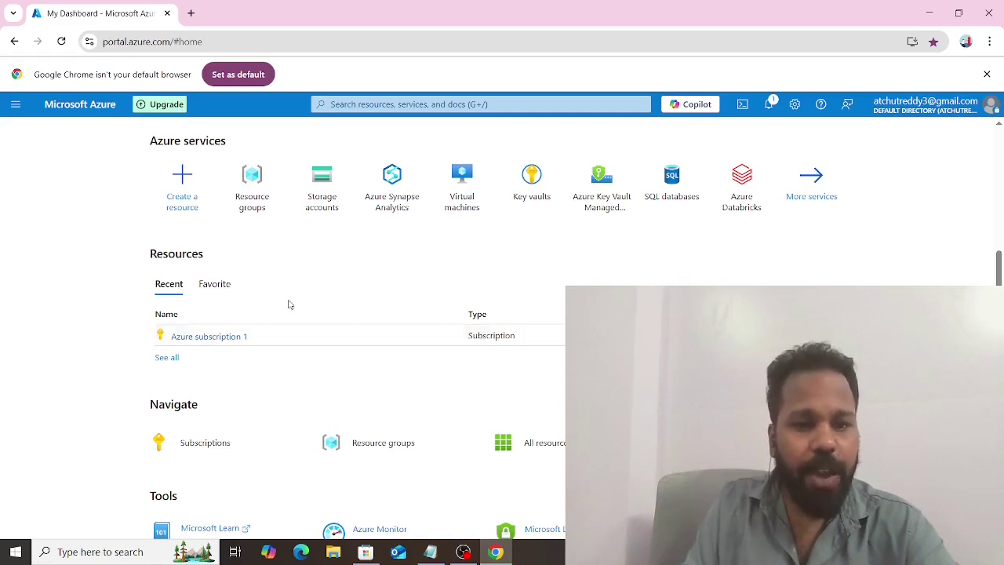
scroll(387, 274, up, 2)
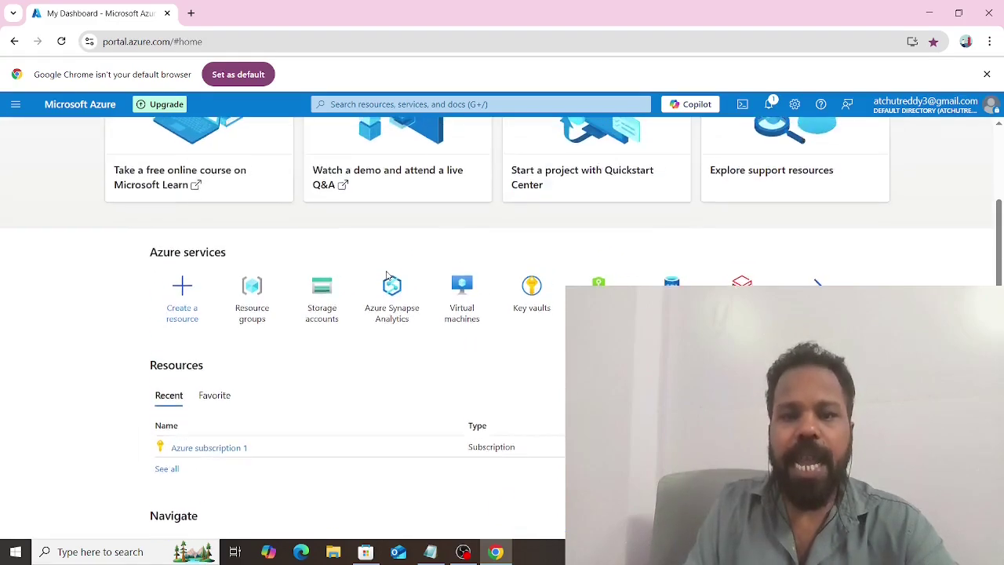
click(278, 295)
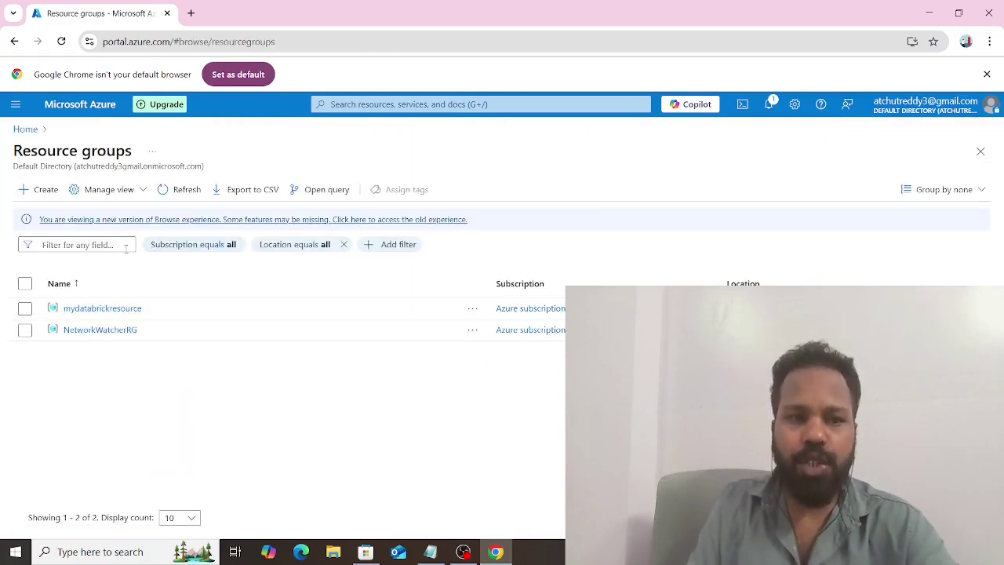
Step: Create a resource group named testwin under Azure subscription 1 in the East US 2 region
click(44, 192)
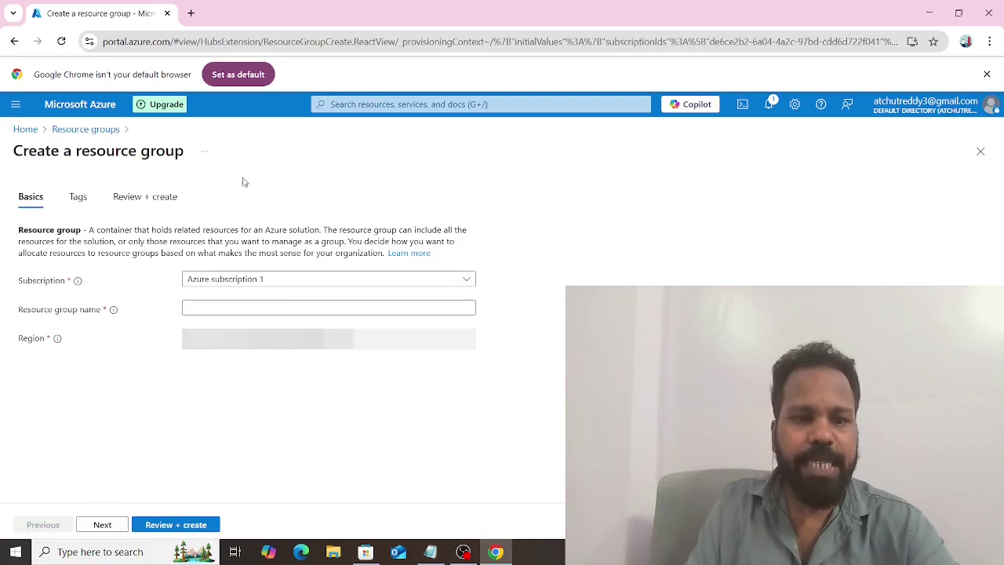
click(218, 309)
text(te)
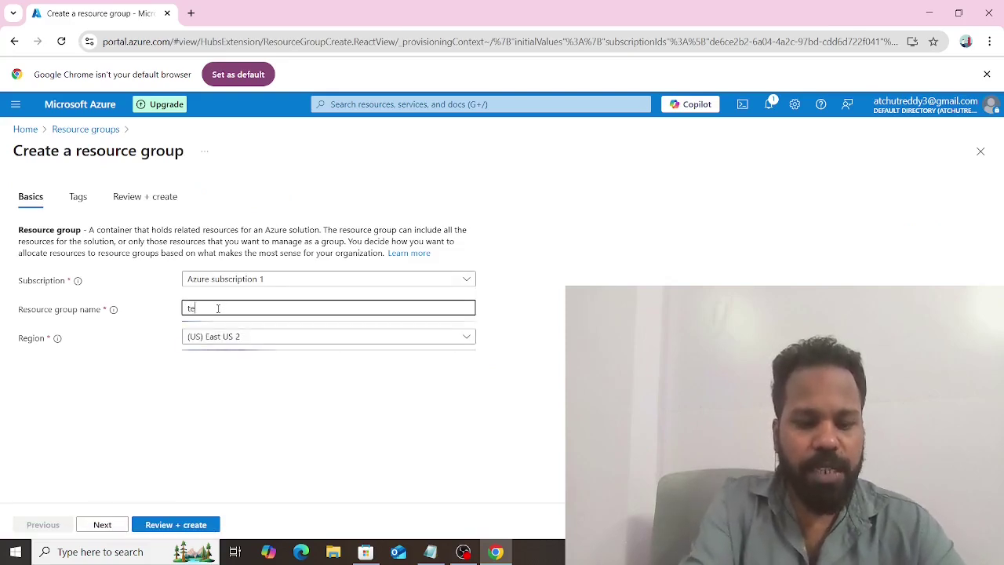
text(stwin)
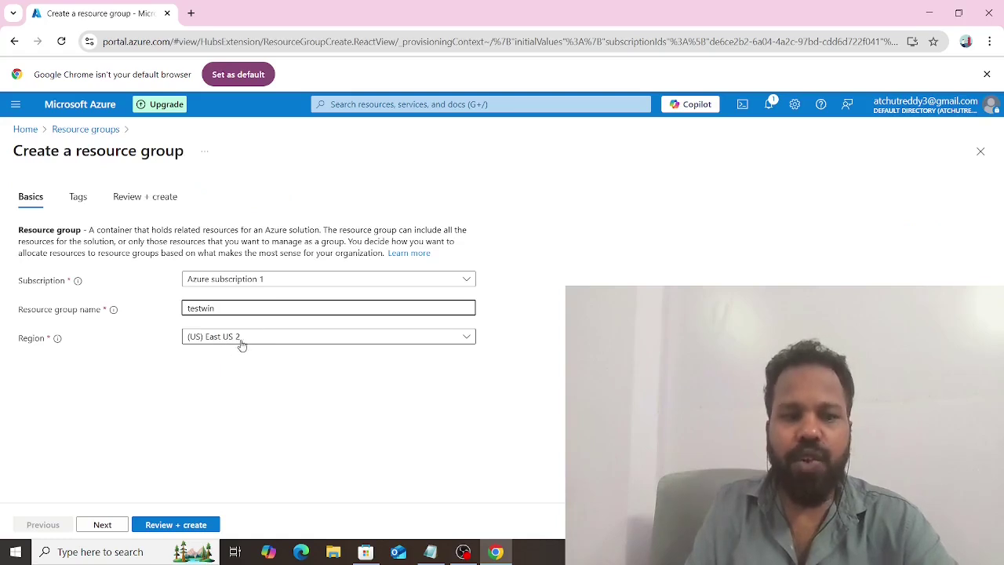
click(182, 525)
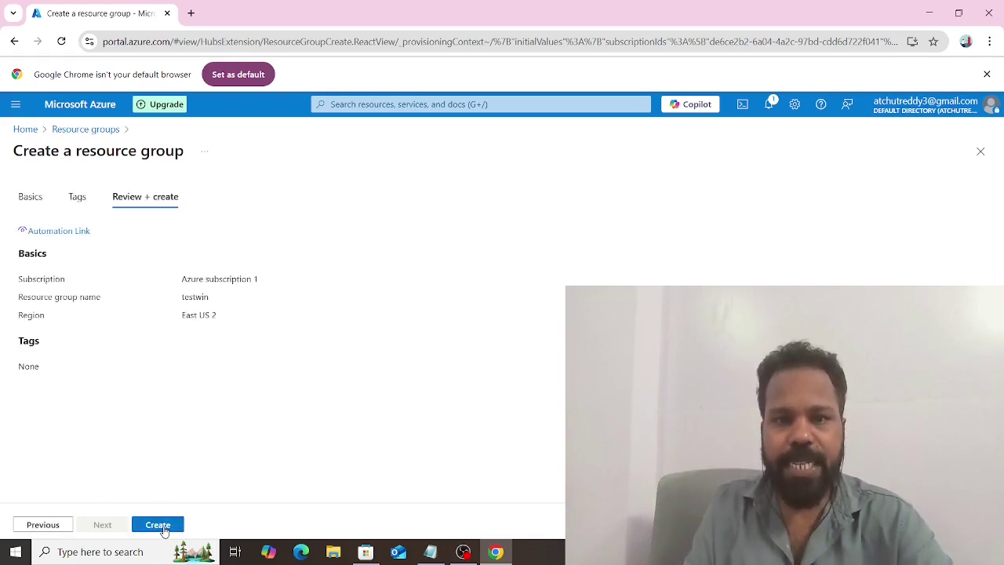
click(161, 525)
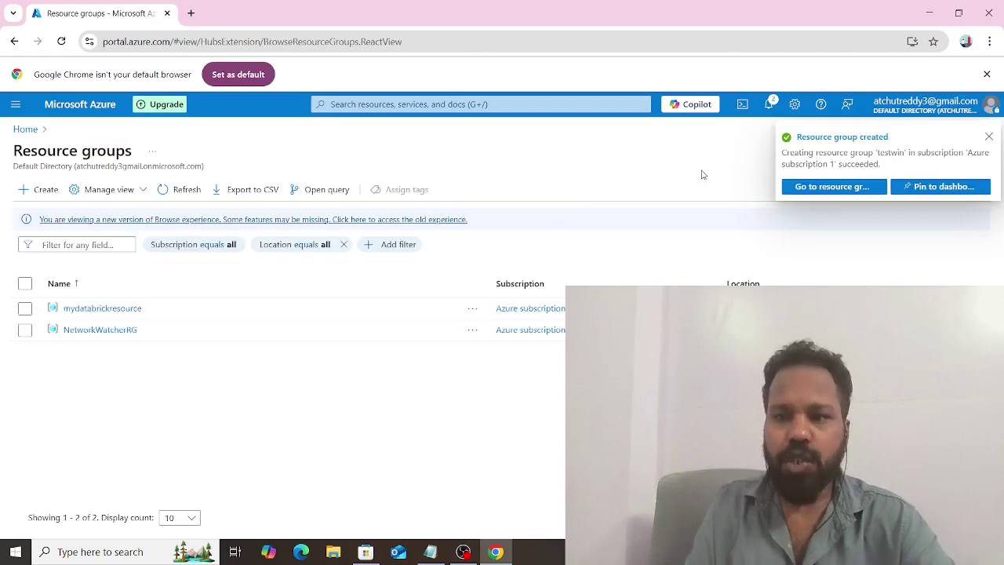
Step: From the testwin resource group, search the Marketplace for "storage account" and start creating the Microsoft Storage account
click(833, 186)
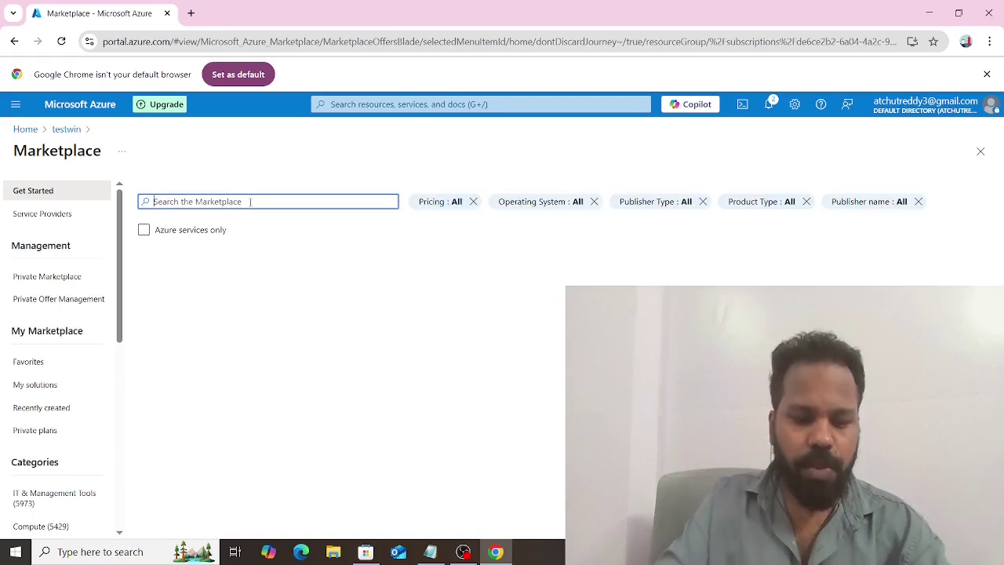
text(stio)
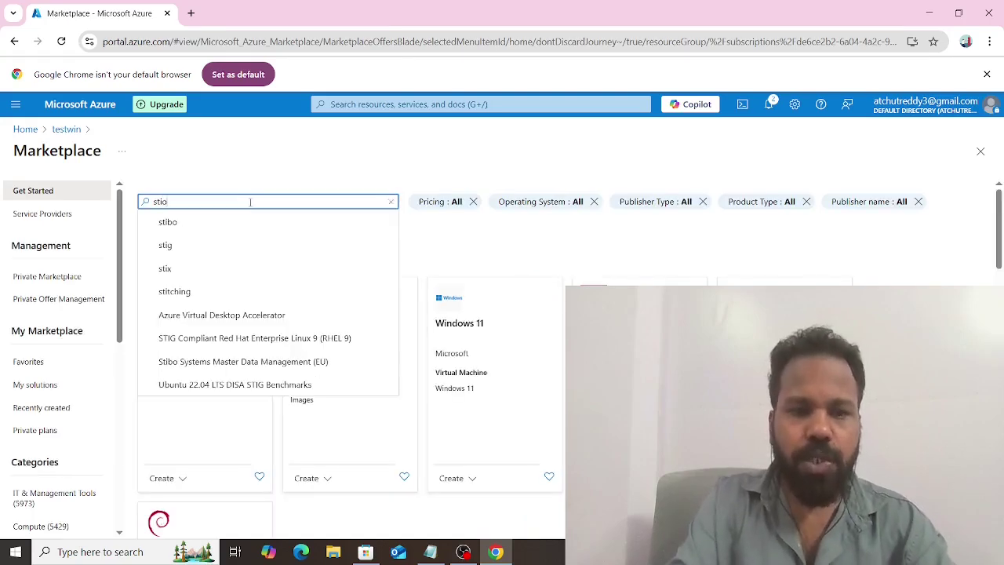
key(BackSpace)
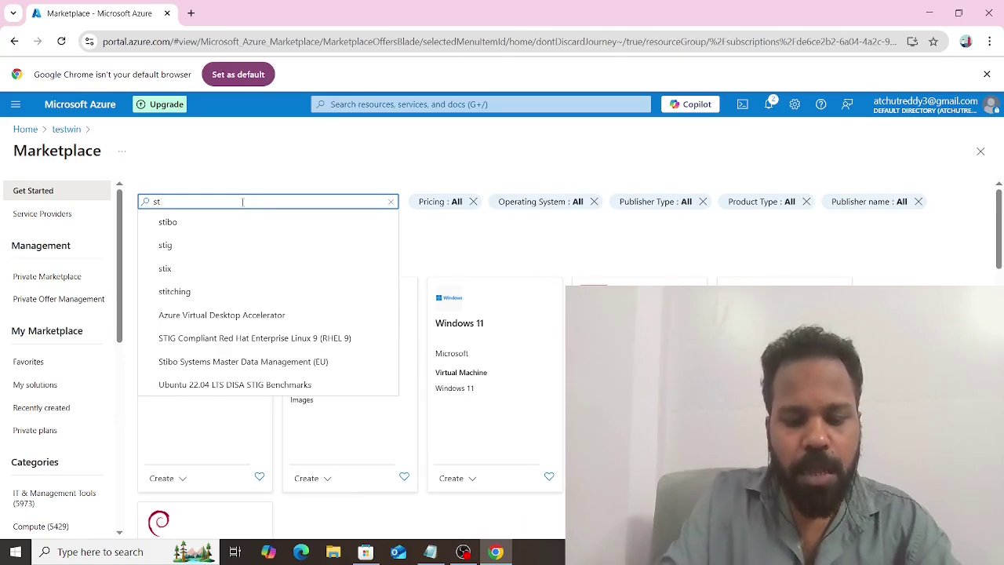
text(orage)
click(220, 226)
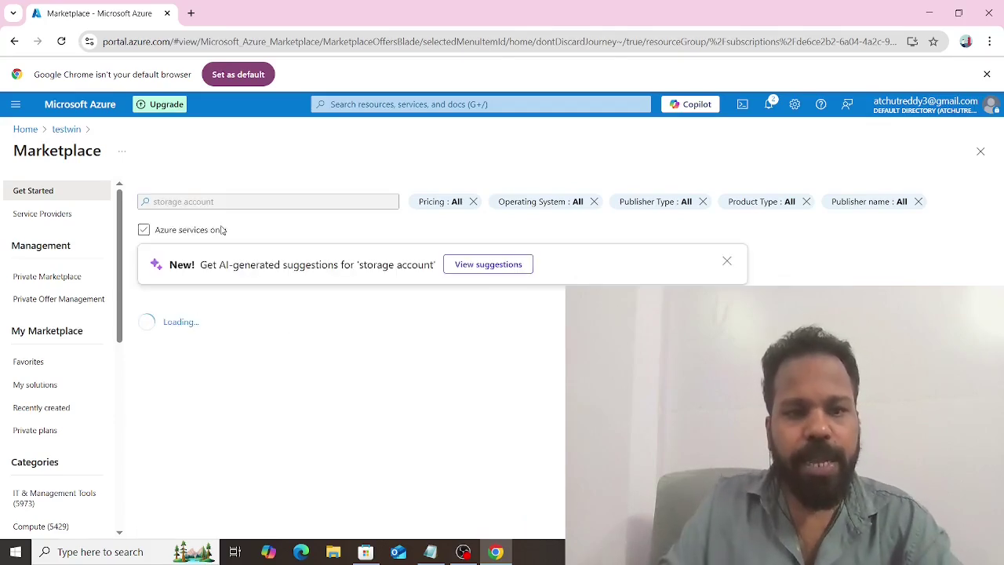
click(326, 382)
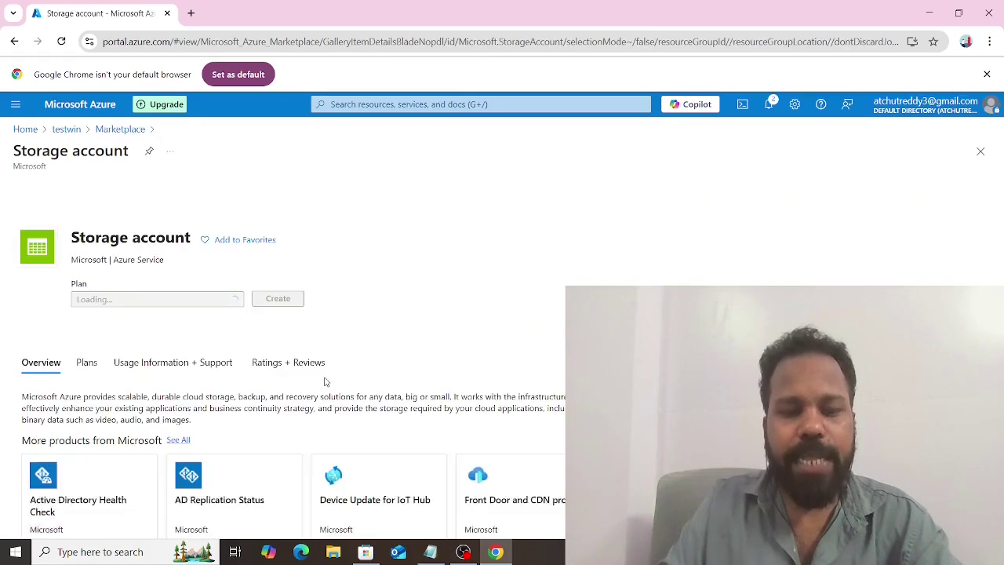
click(293, 323)
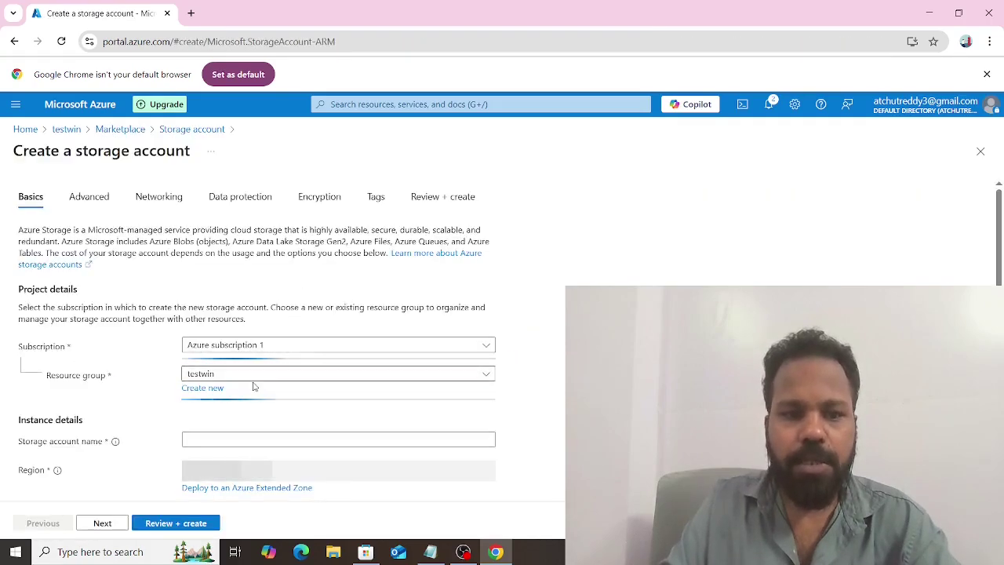
Step: Keep testwin as the resource group, name the storage account mystoragefask and leave the primary service unselected
scroll(254, 386, down, 2)
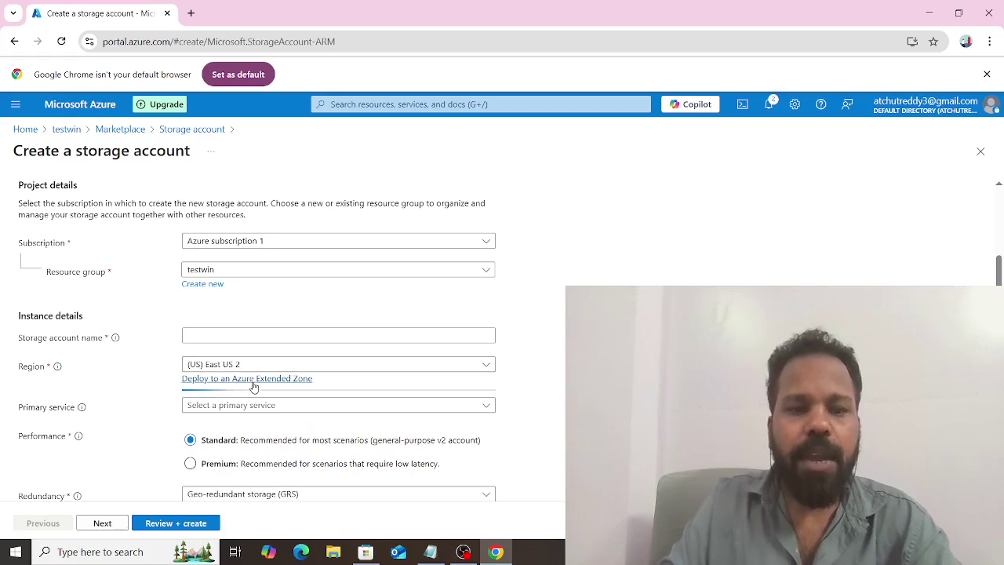
click(253, 272)
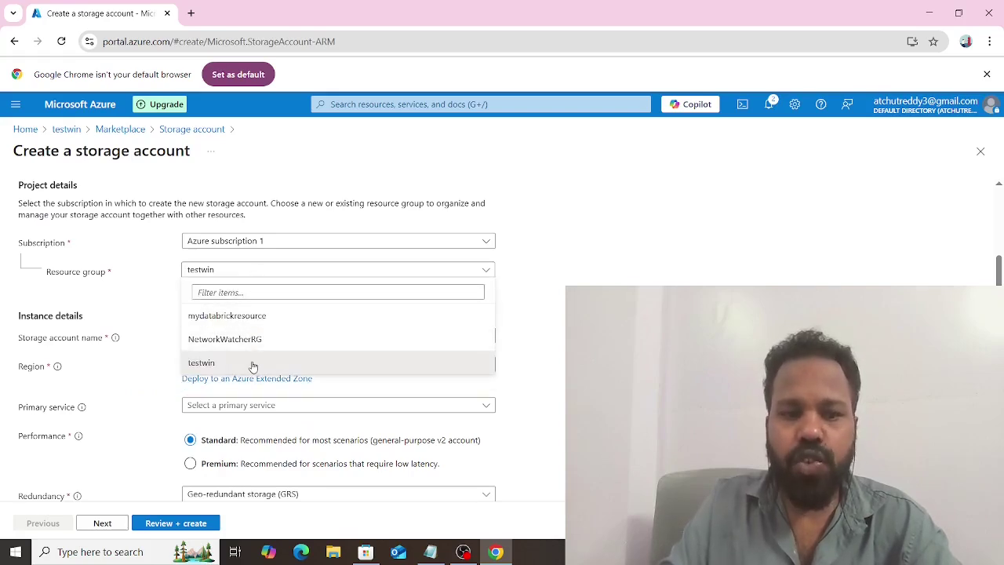
click(518, 341)
scroll(393, 331, down, 1)
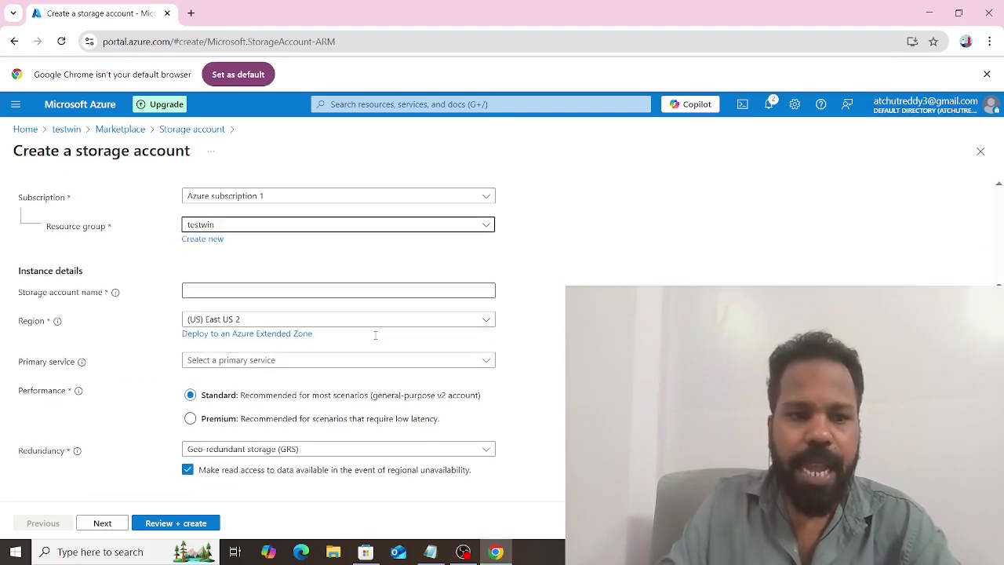
click(285, 293)
text(mysto)
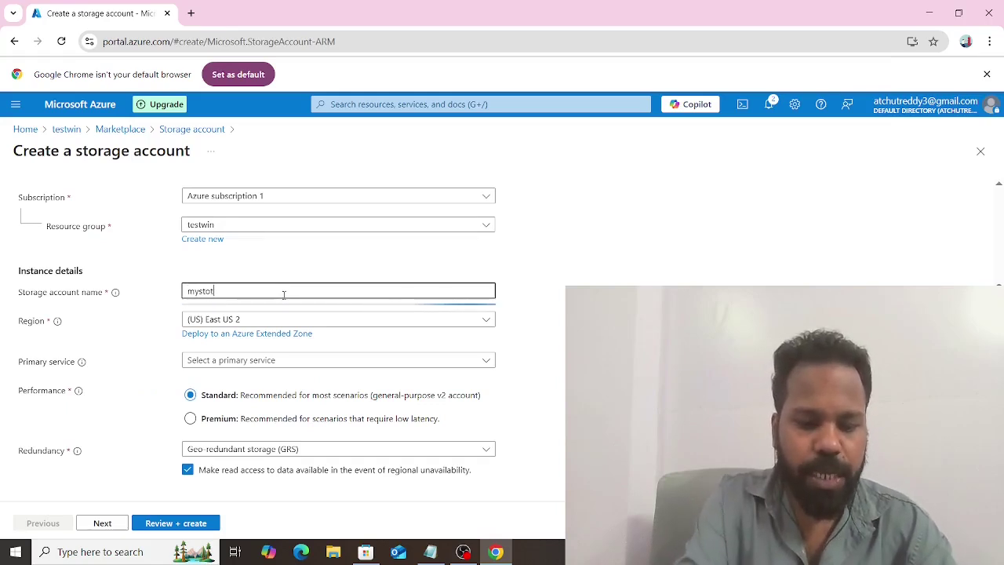
text(ragefask)
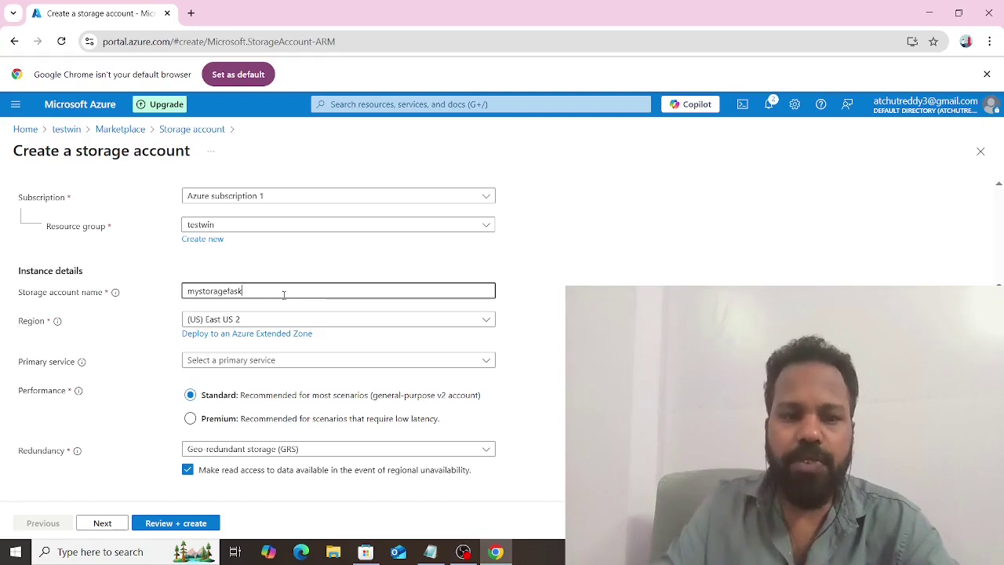
click(274, 367)
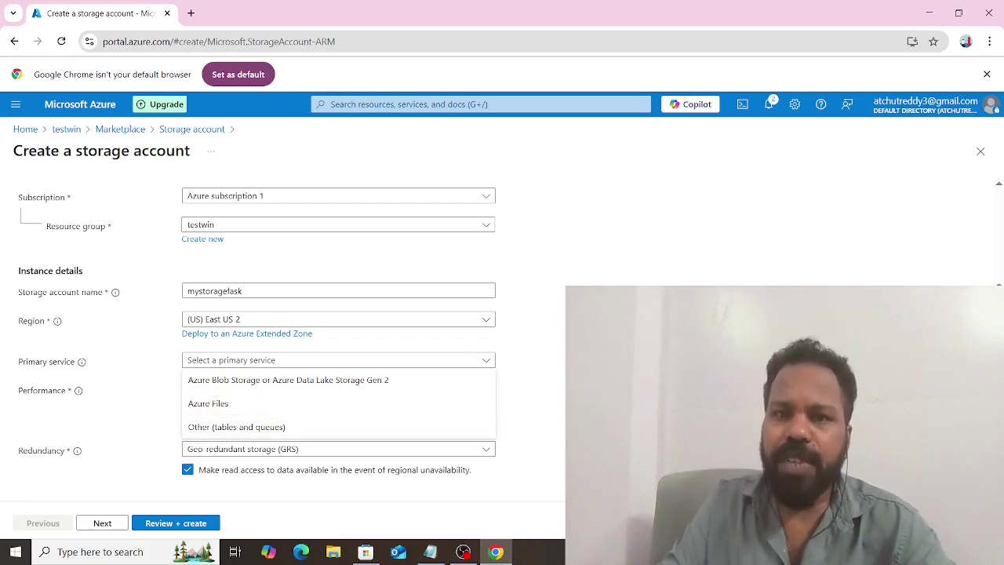
key(Escape)
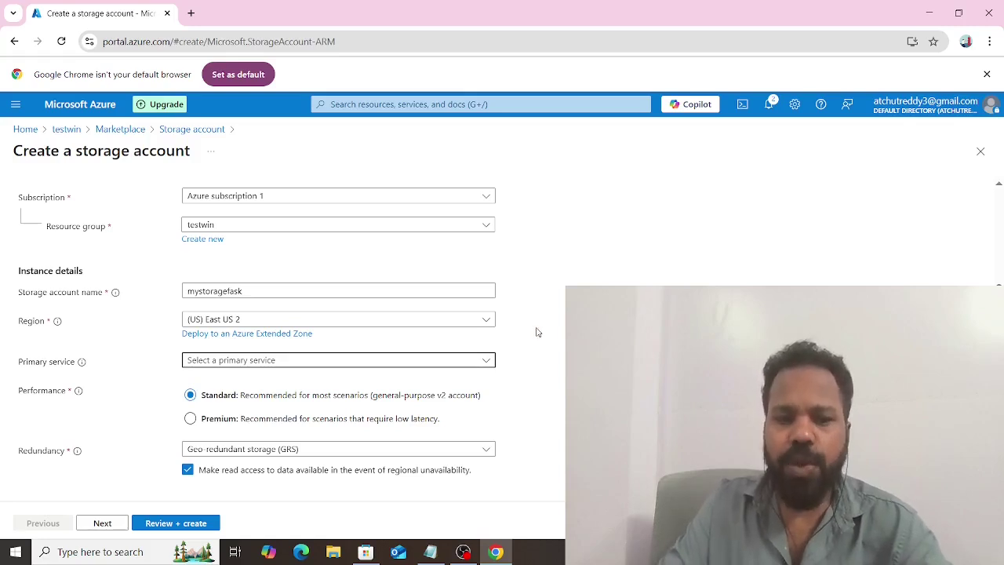
Step: Enable hierarchical namespace in the advanced settings, then review and create the storage account
scroll(319, 464, up, 2)
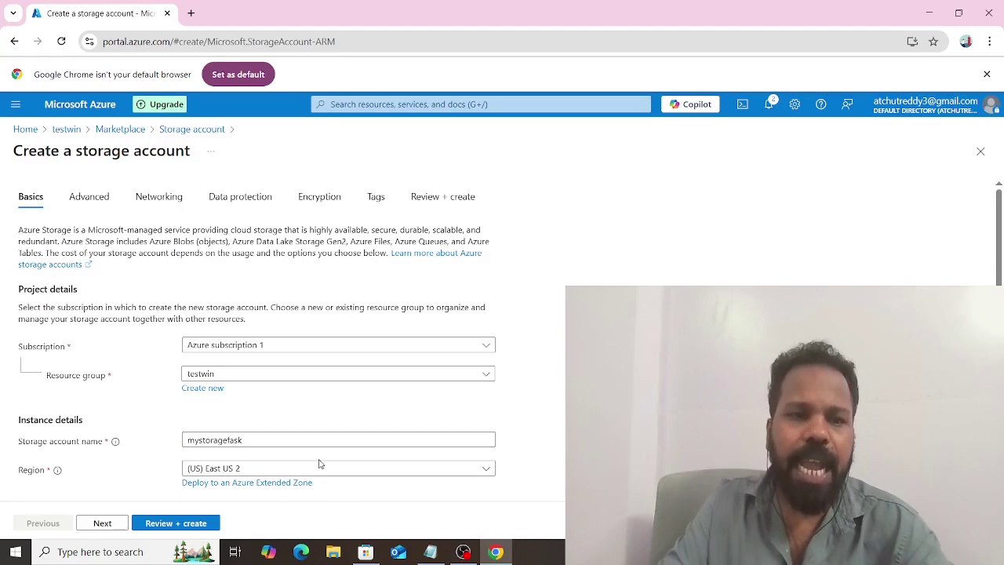
click(106, 203)
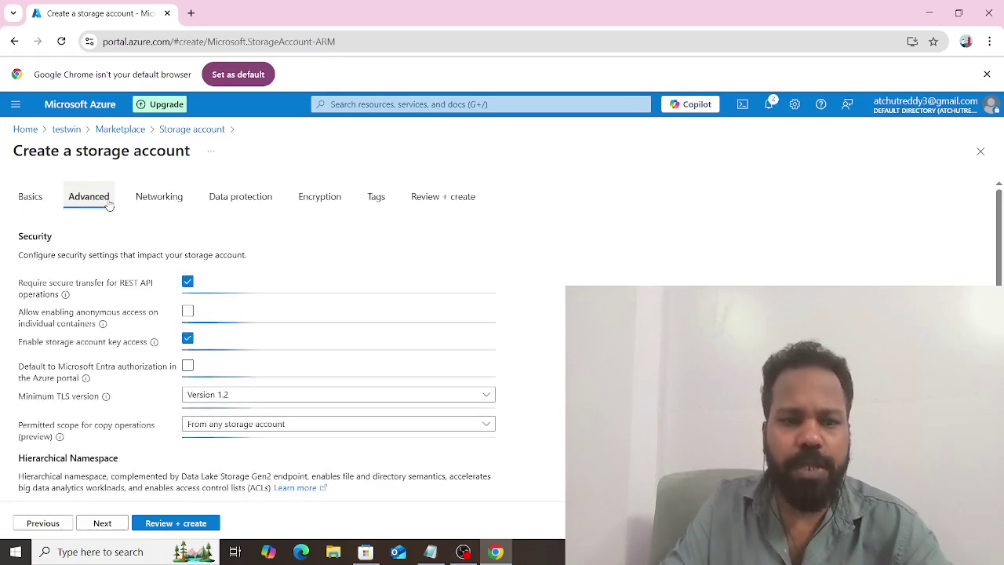
scroll(236, 380, down, 3)
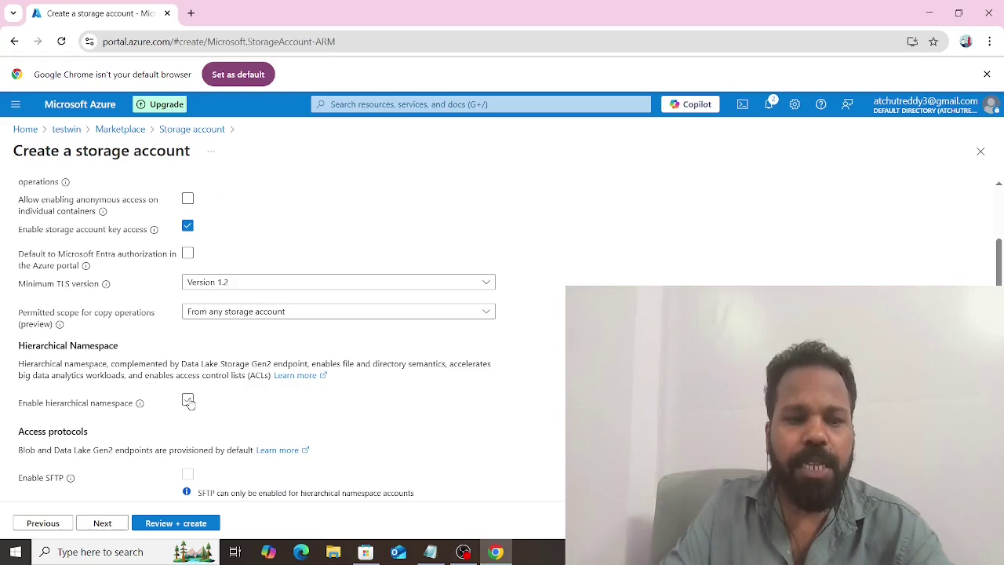
click(189, 401)
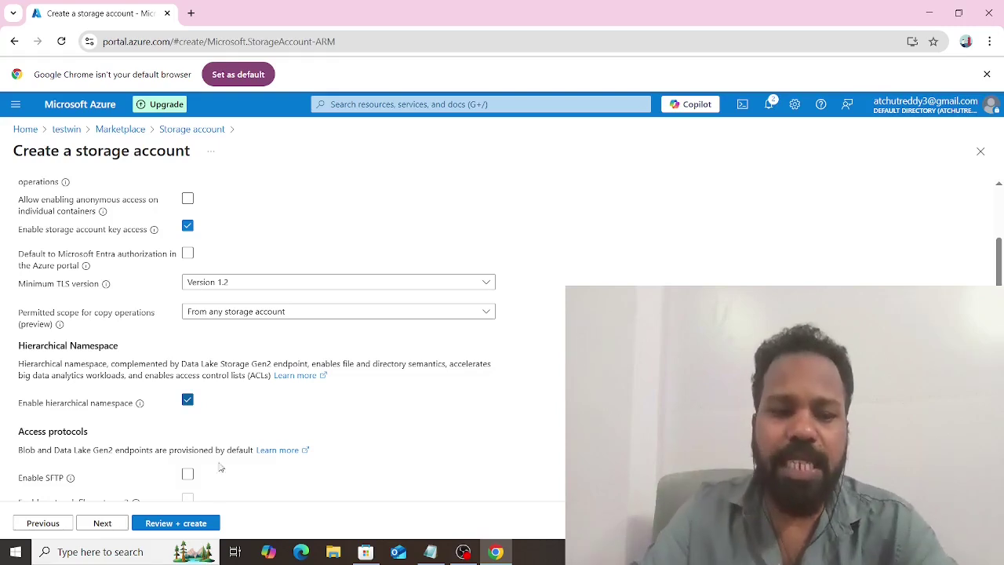
scroll(218, 497, down, 1)
click(192, 526)
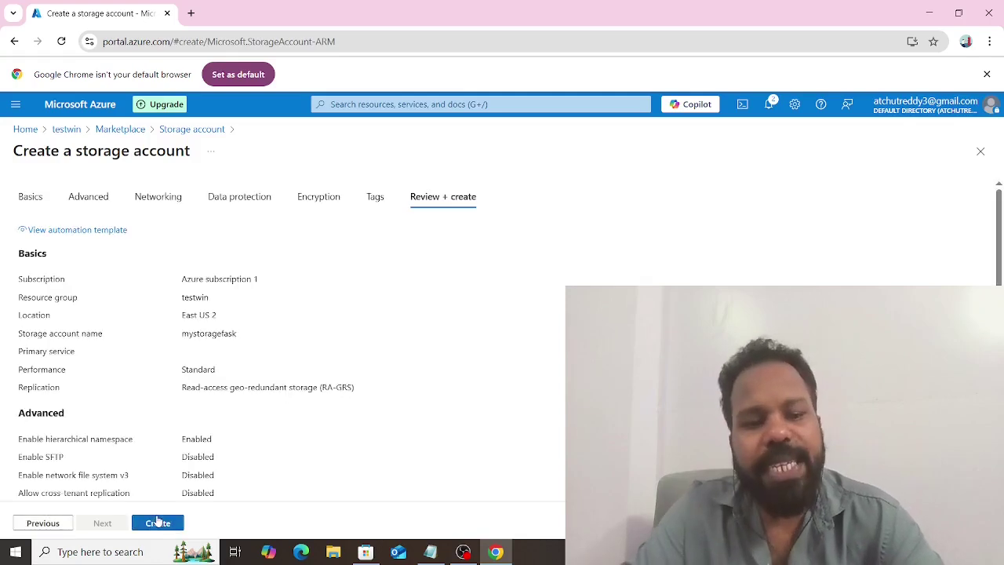
click(164, 524)
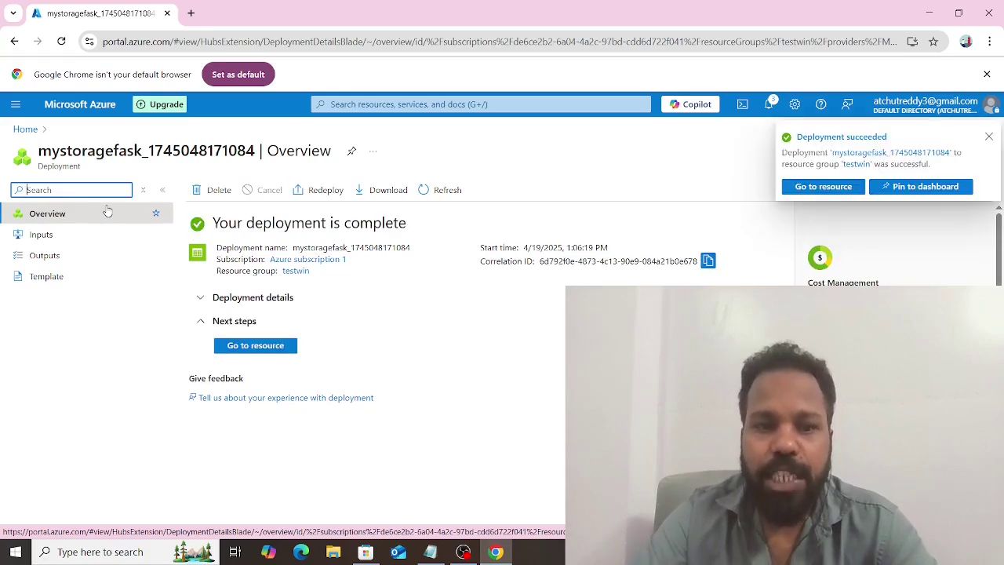
Step: Go to the deployed mystoragefask storage account and open its list of containers
click(227, 348)
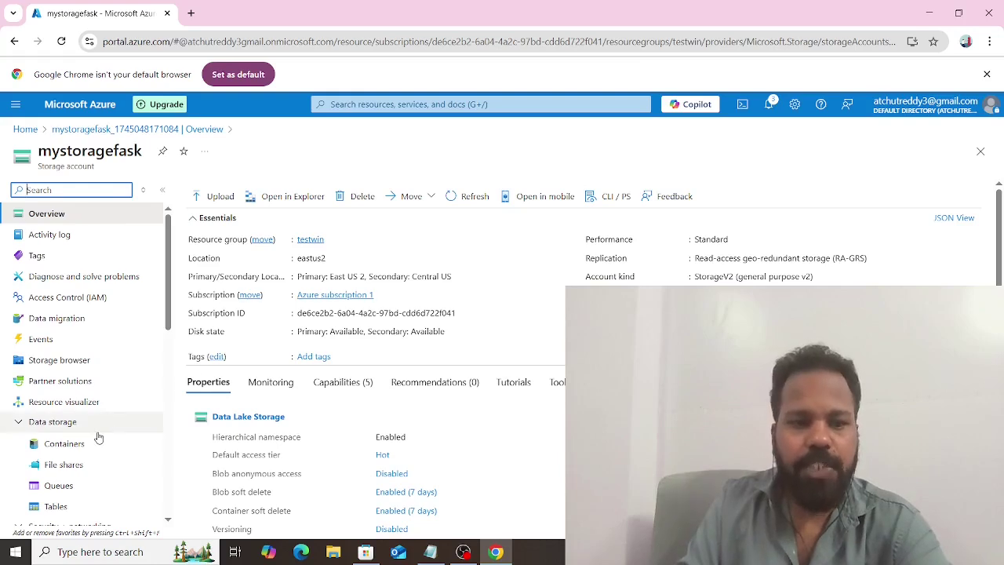
scroll(100, 433, down, 1)
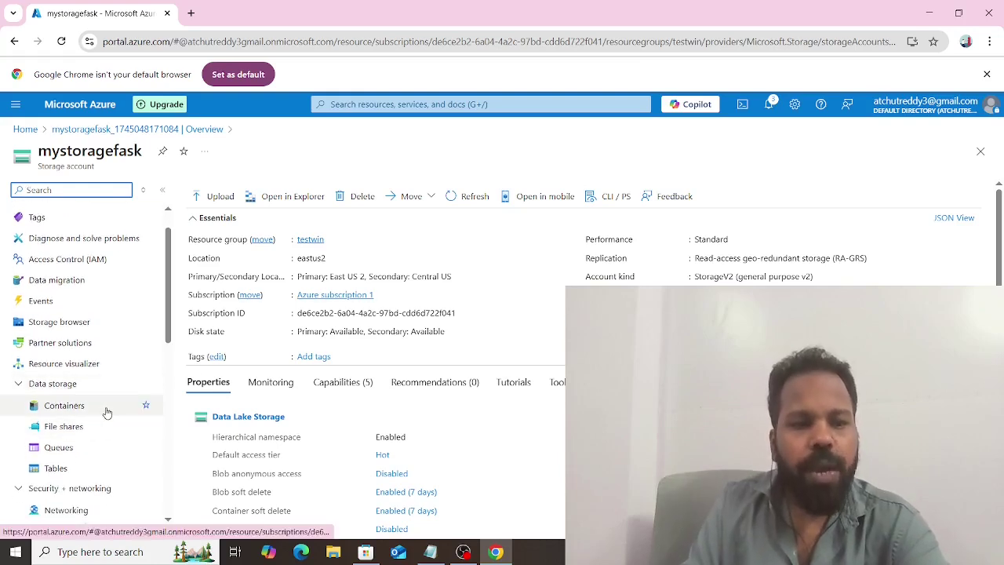
click(107, 413)
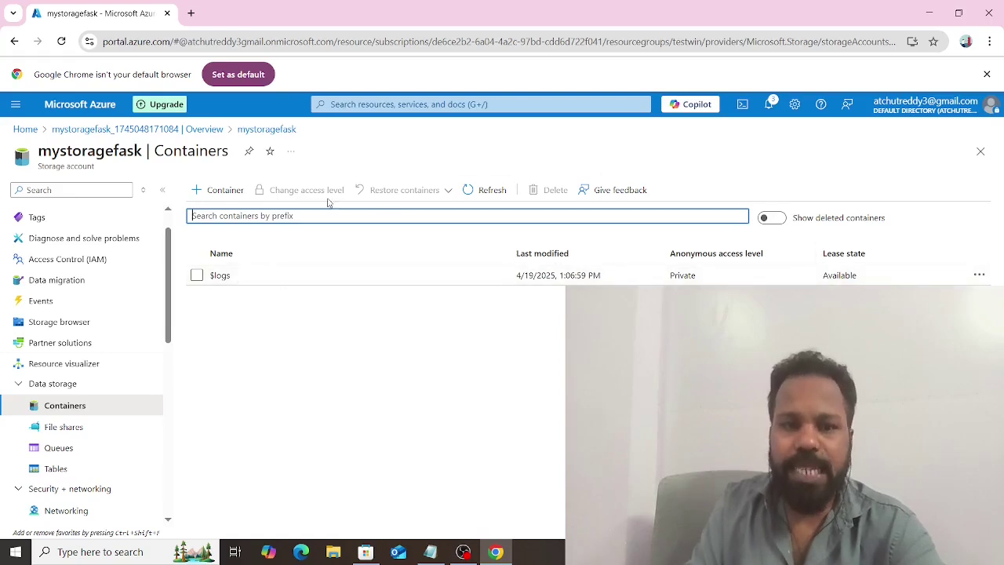
Step: Create a container named mycontainer in the mystoragefask storage account
click(240, 195)
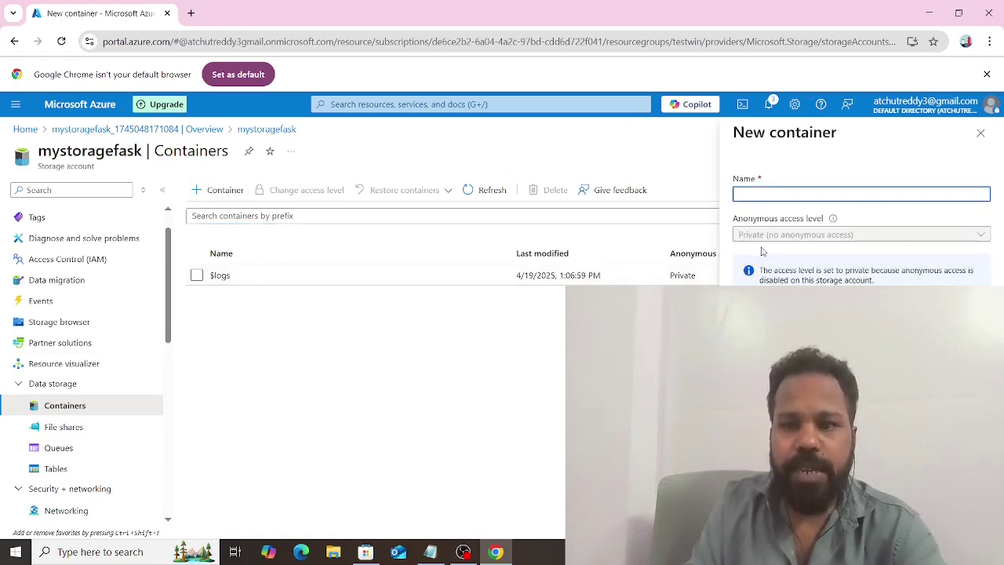
text(mycon)
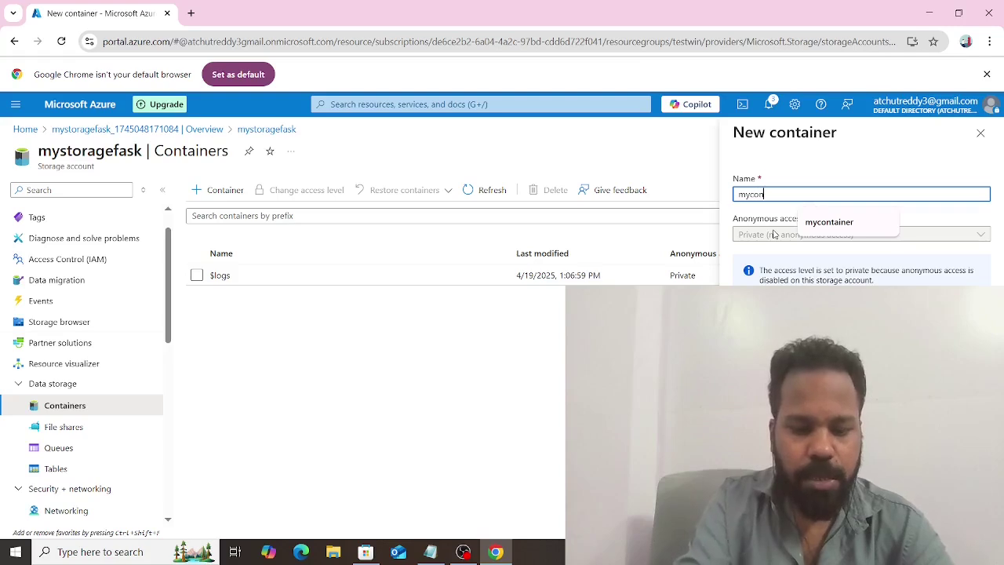
text(tainer)
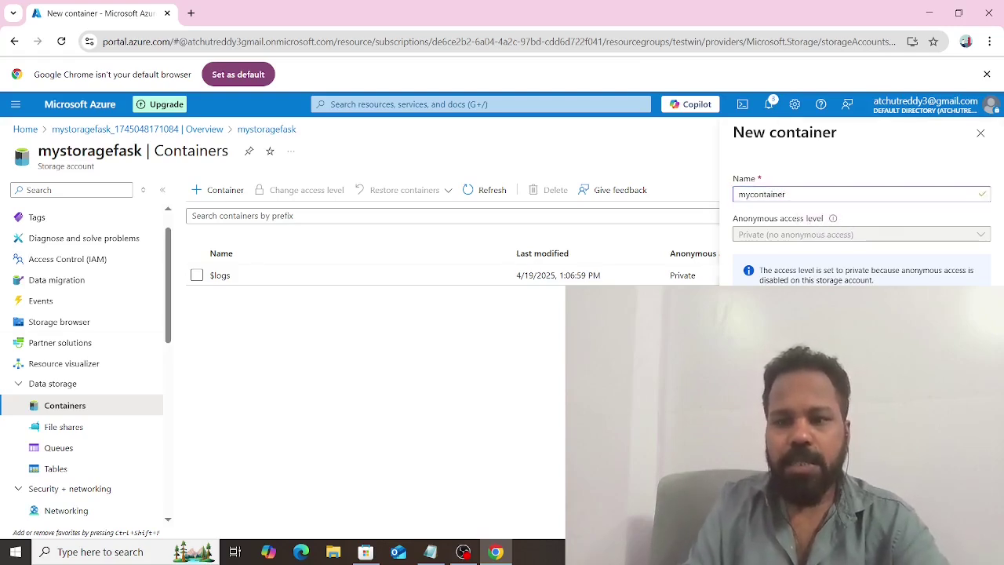
click(752, 519)
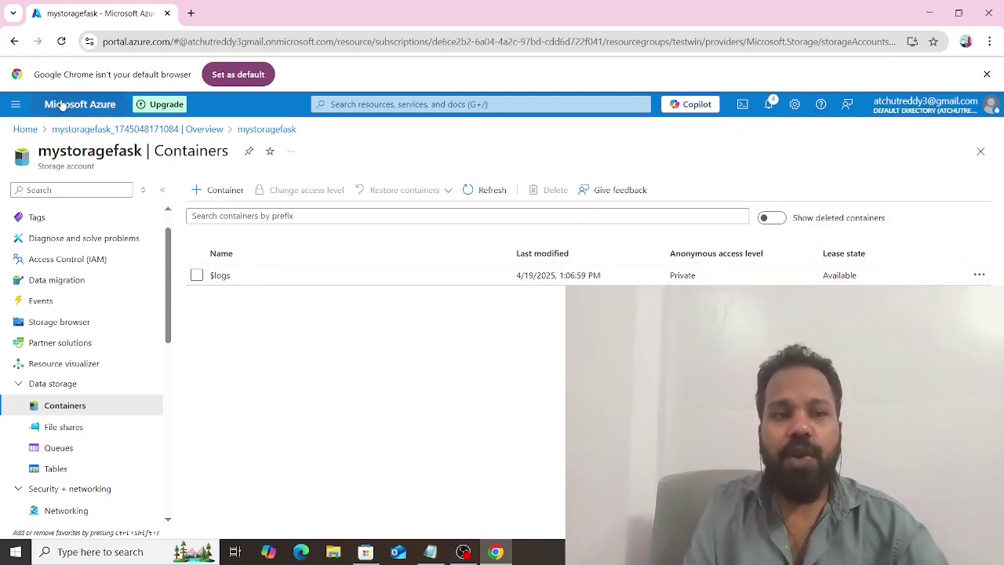
Step: Open the Azure portal home in a separate browser tab and go to the testwin resource group
drag(63, 107, 224, 12)
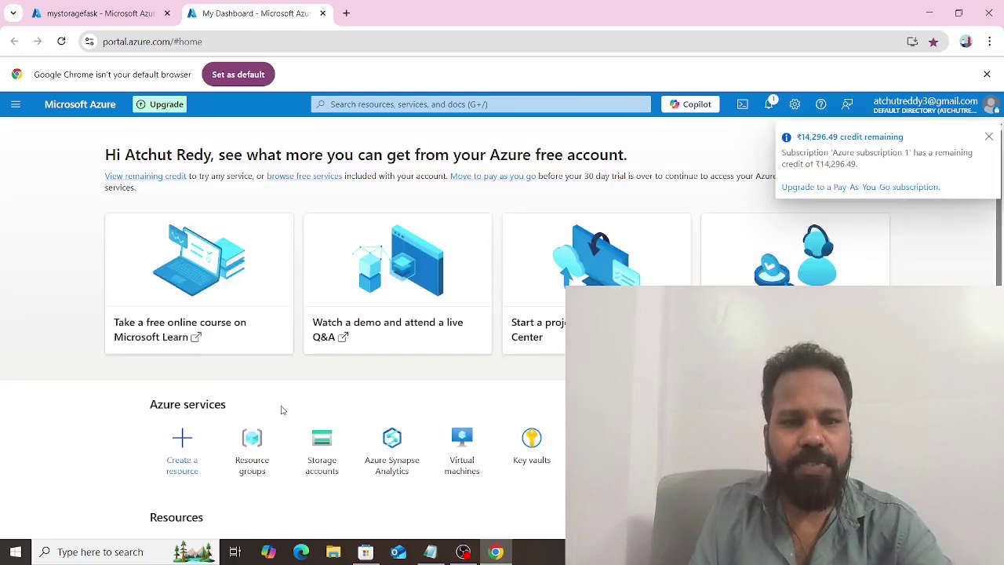
scroll(236, 440, down, 3)
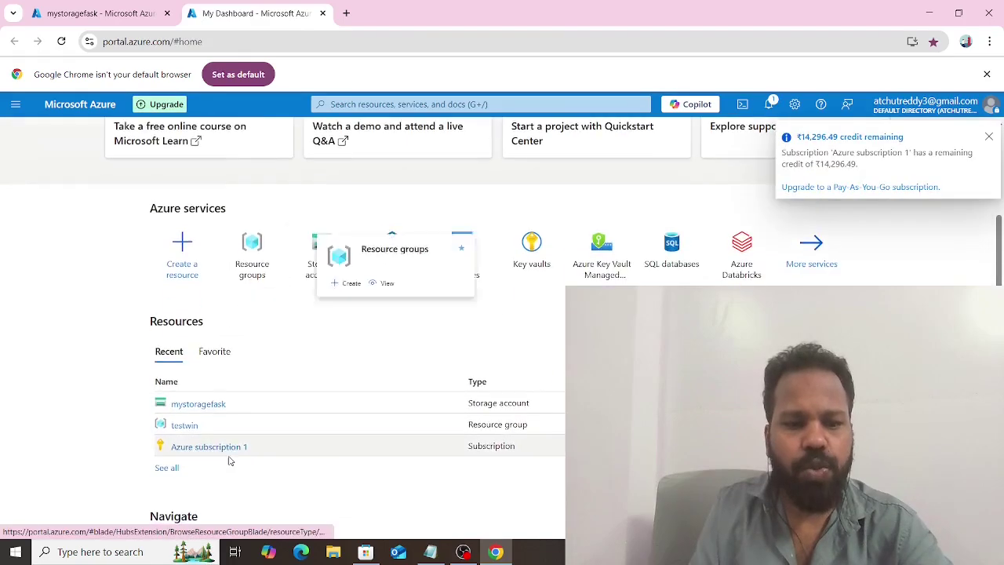
click(192, 426)
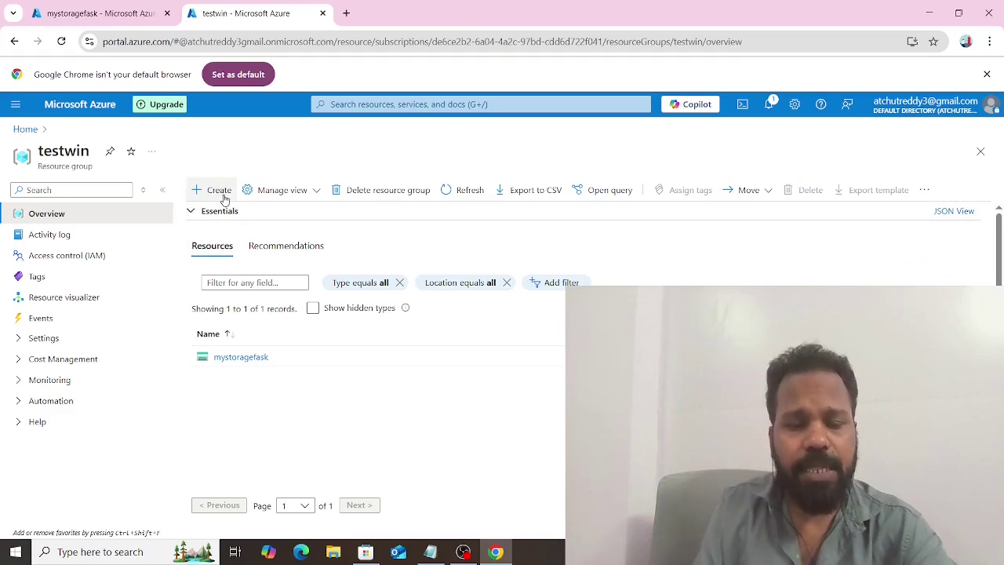
Step: From testwin, search the Marketplace for "azure synapse analytics" and start creating Microsoft's Azure Synapse Analytics
click(222, 193)
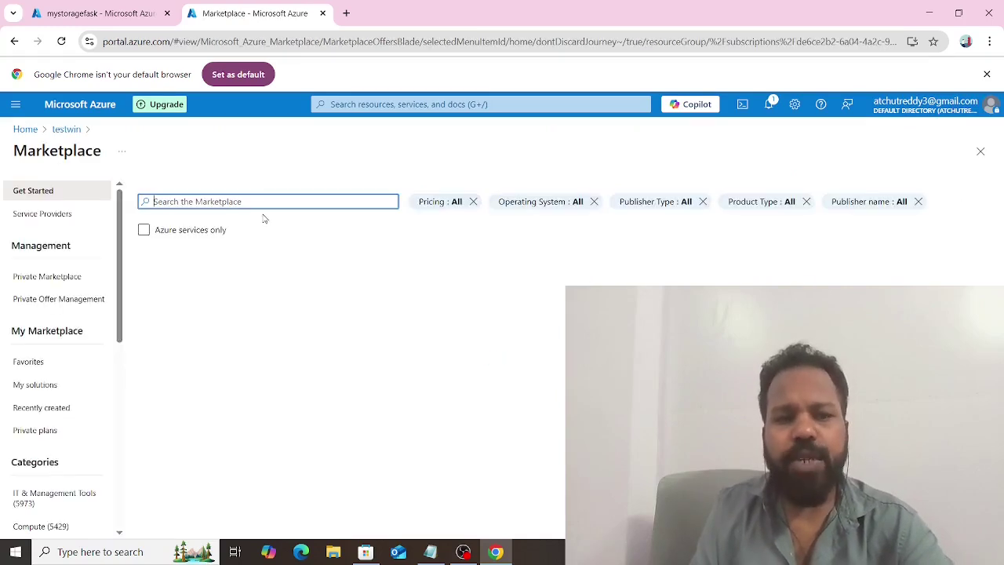
text(a)
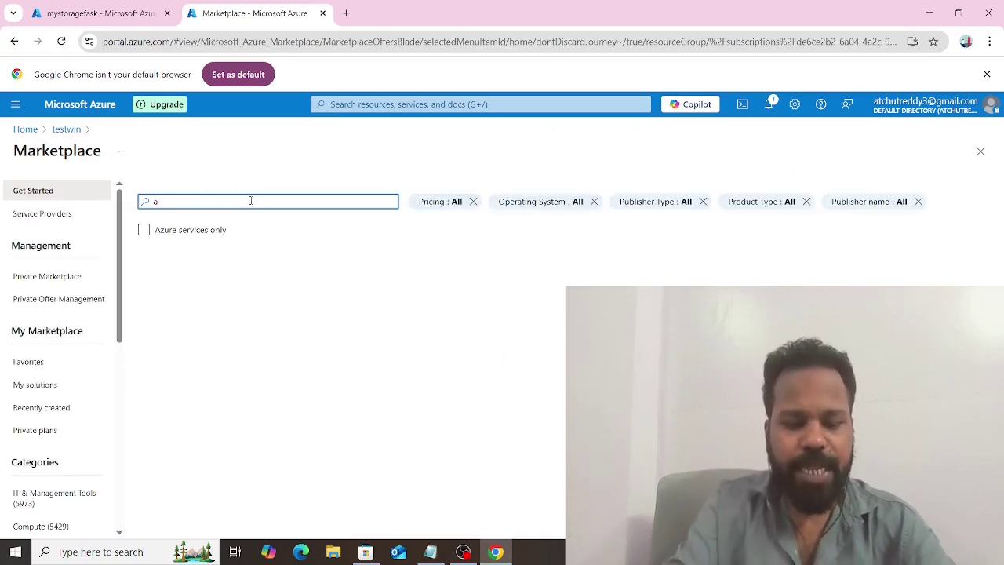
text(zure syna)
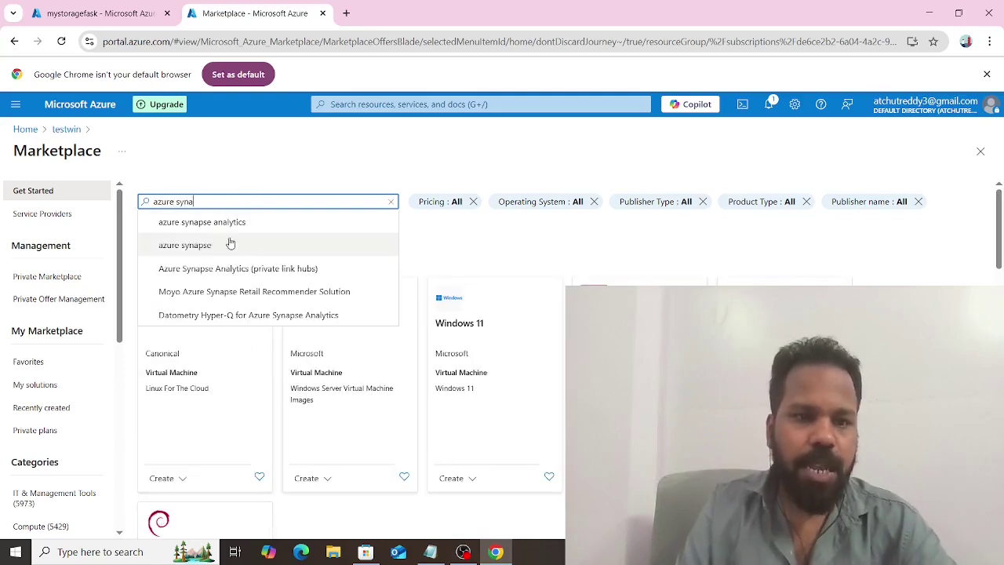
click(238, 223)
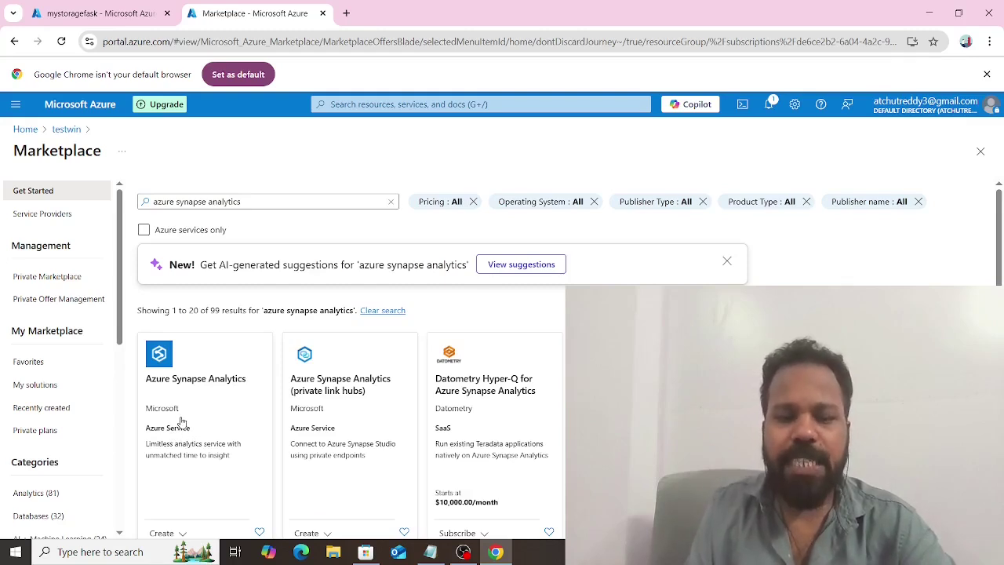
click(181, 422)
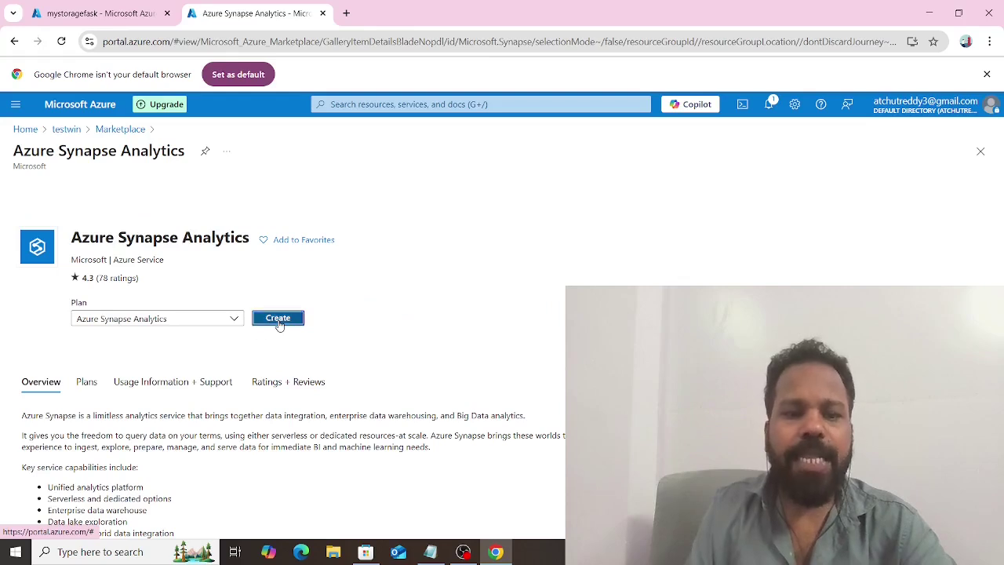
click(278, 320)
Step: Return to the storage account's containers, open mycontainer and add a directory named myfiles
click(115, 8)
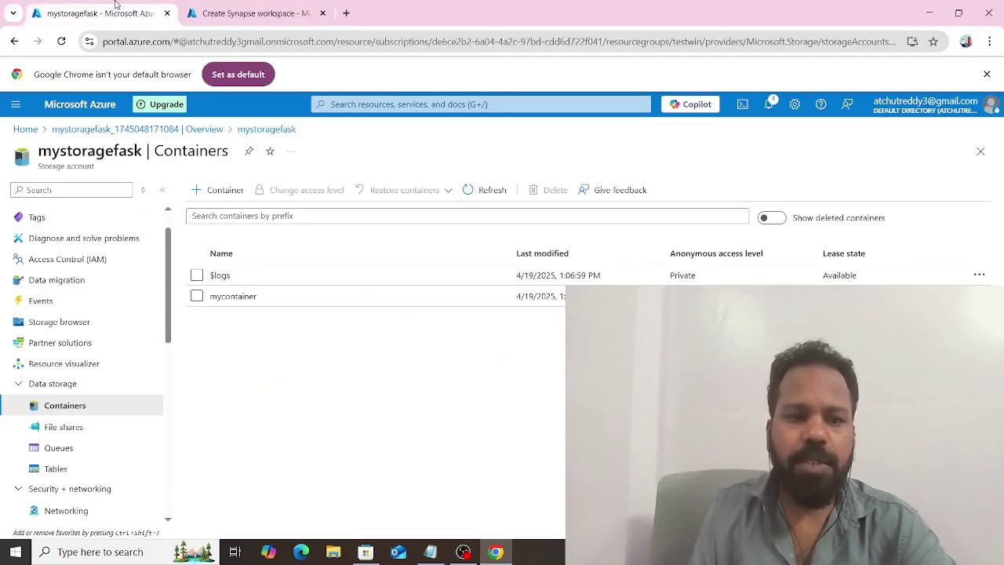
click(234, 298)
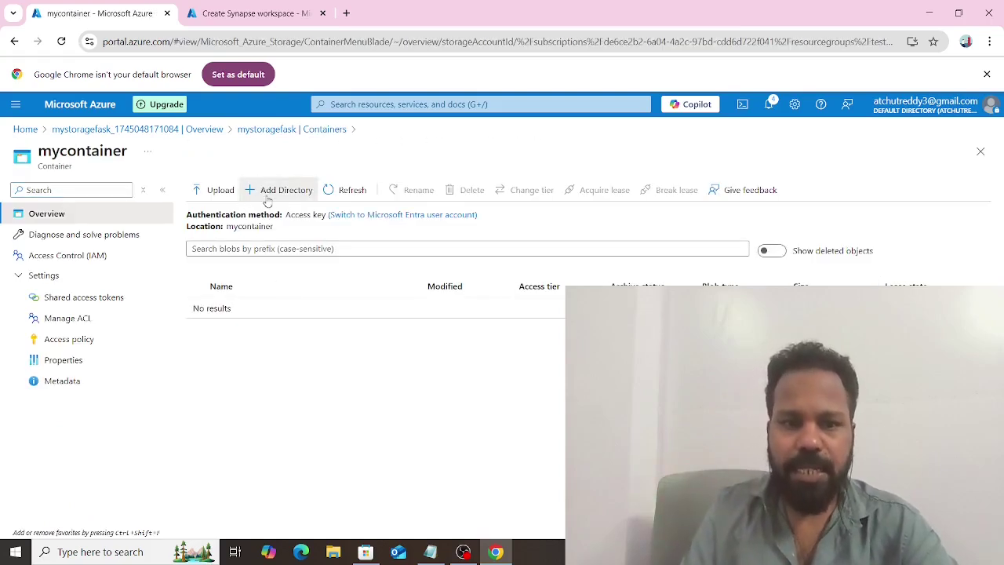
click(271, 192)
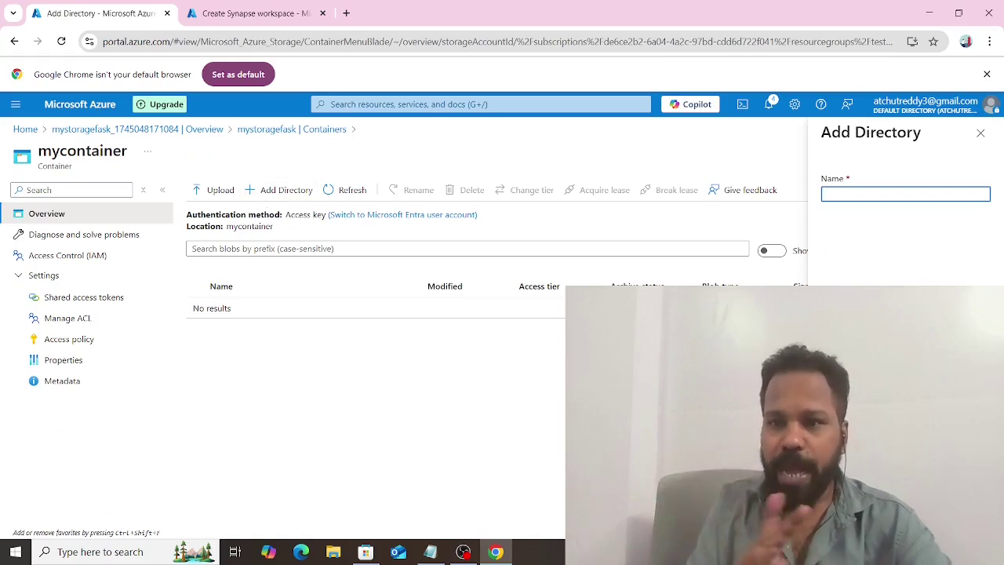
text(myd)
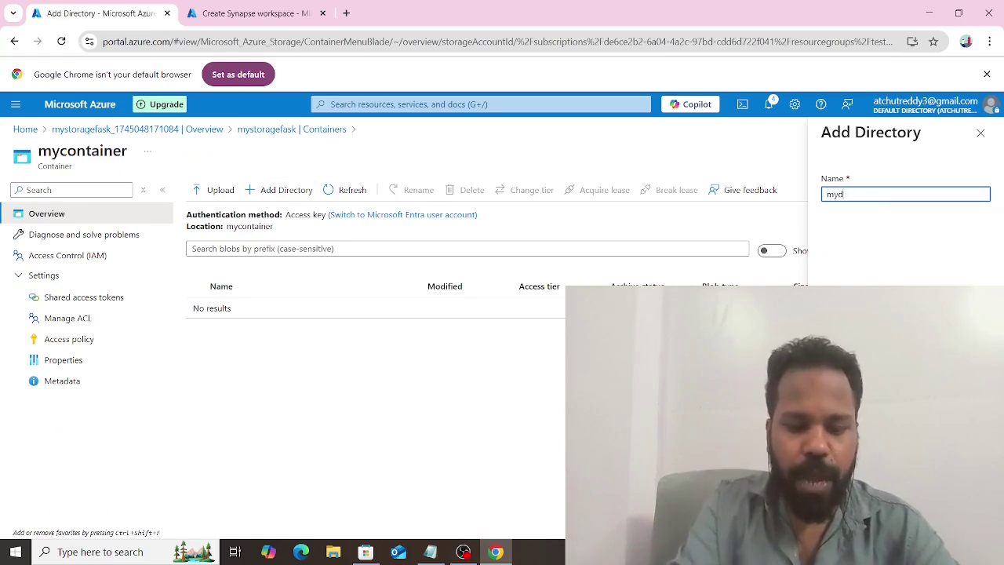
key(BackSpace)
text(files)
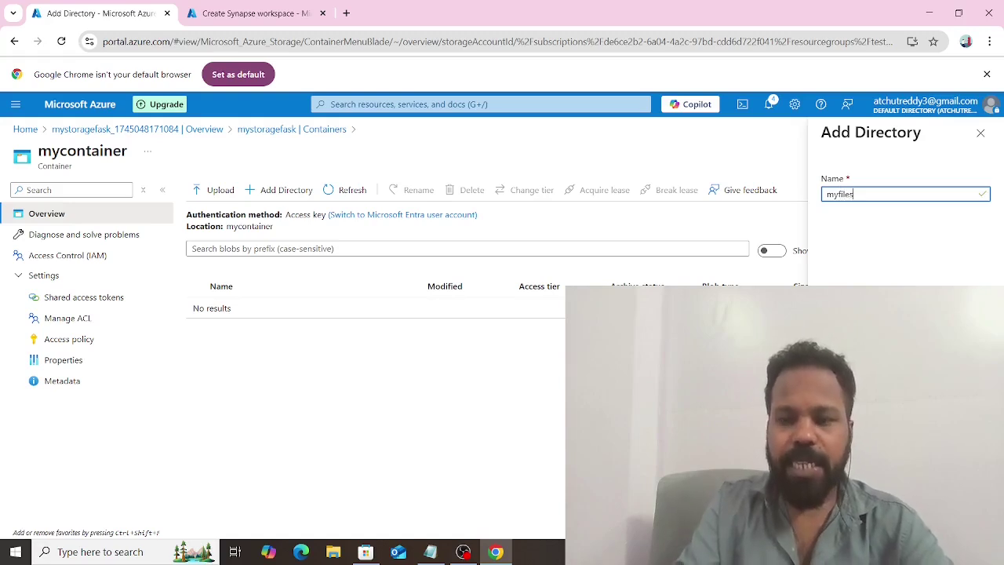
key(Return)
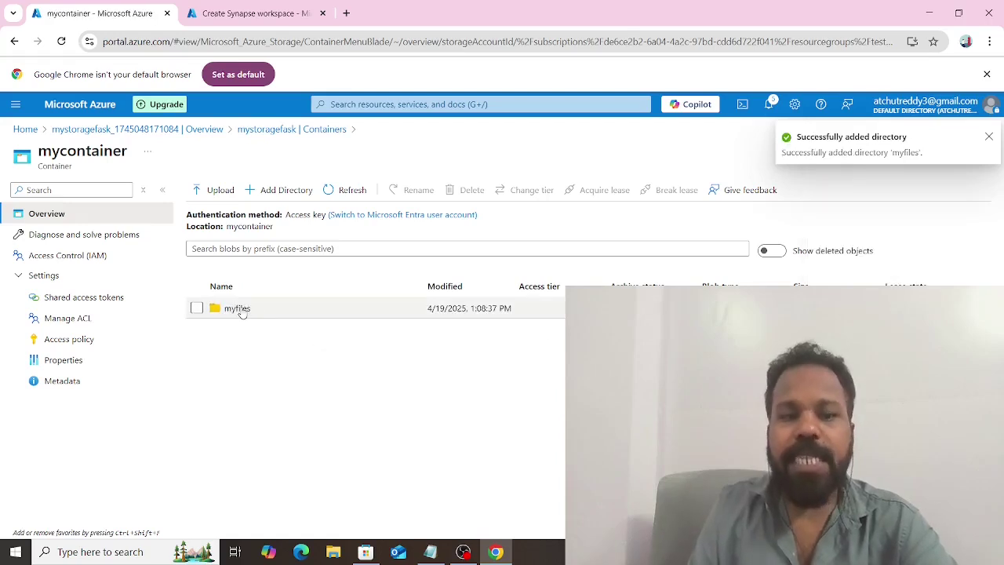
Step: Upload the temp file from the Desktop into the myfiles directory
click(238, 309)
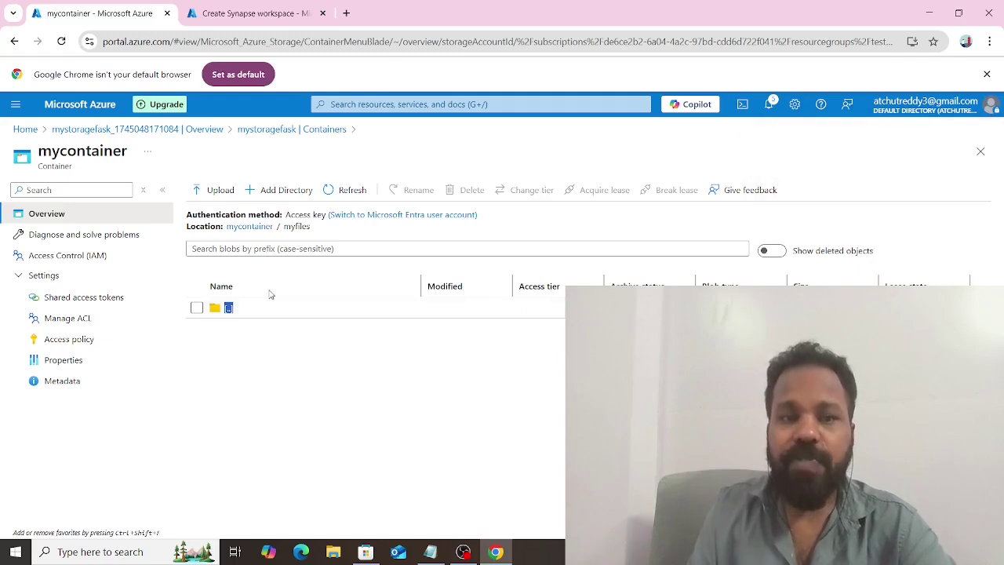
click(215, 191)
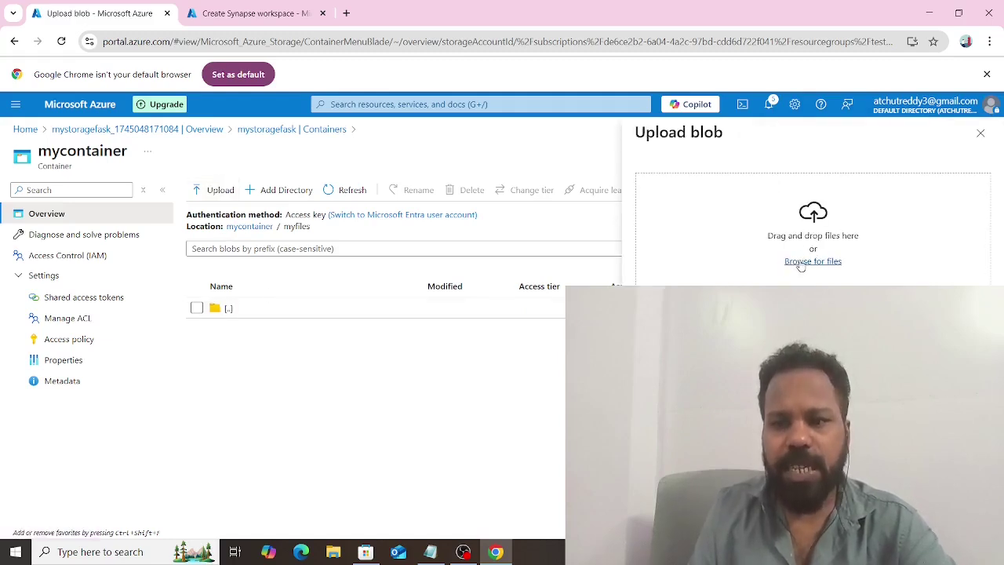
click(799, 263)
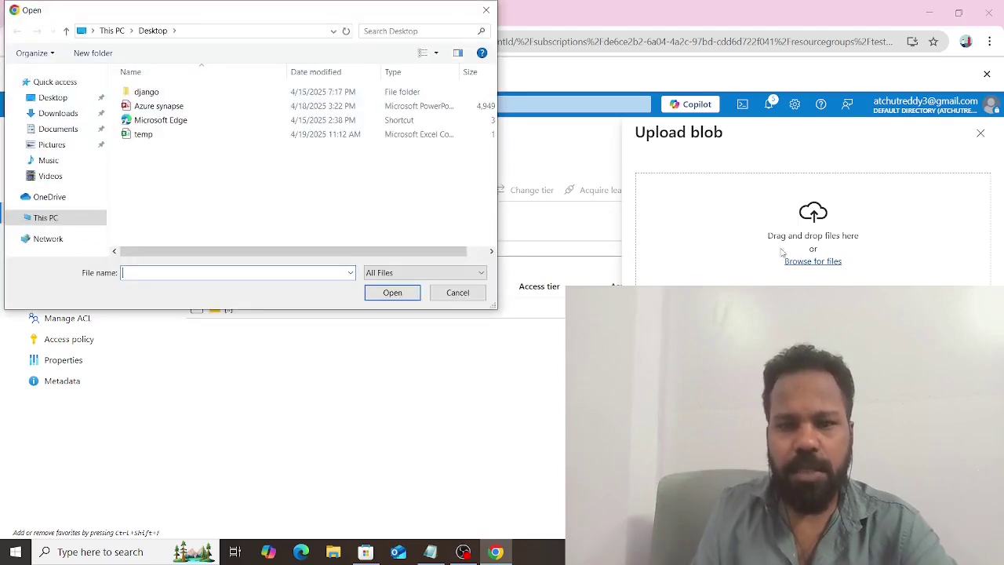
click(208, 135)
click(391, 292)
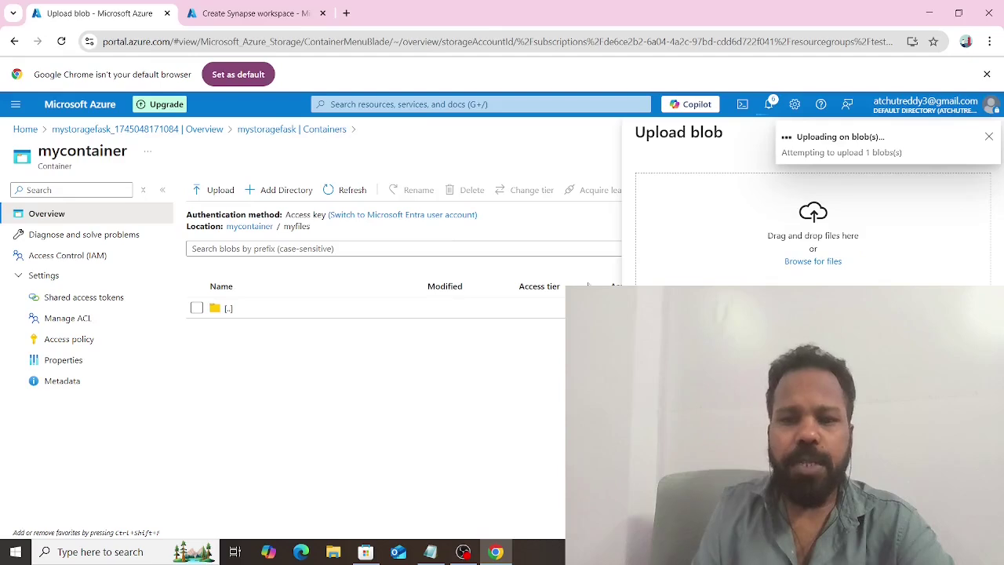
Step: In the Create Synapse workspace form, set the managed resource group to mymageresoursegroup and the workspace name to myworkspacefask
click(255, 13)
scroll(227, 267, down, 2)
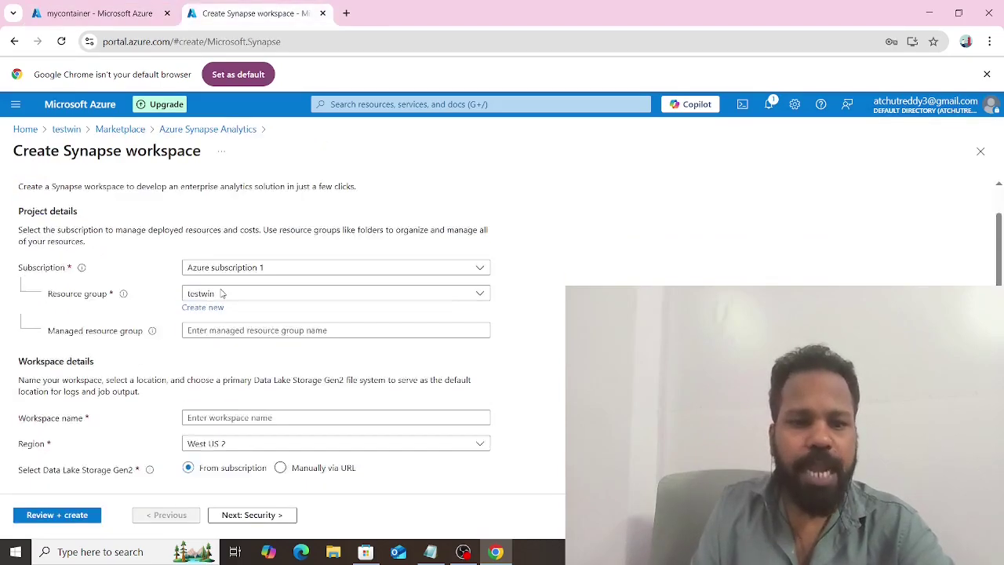
click(260, 271)
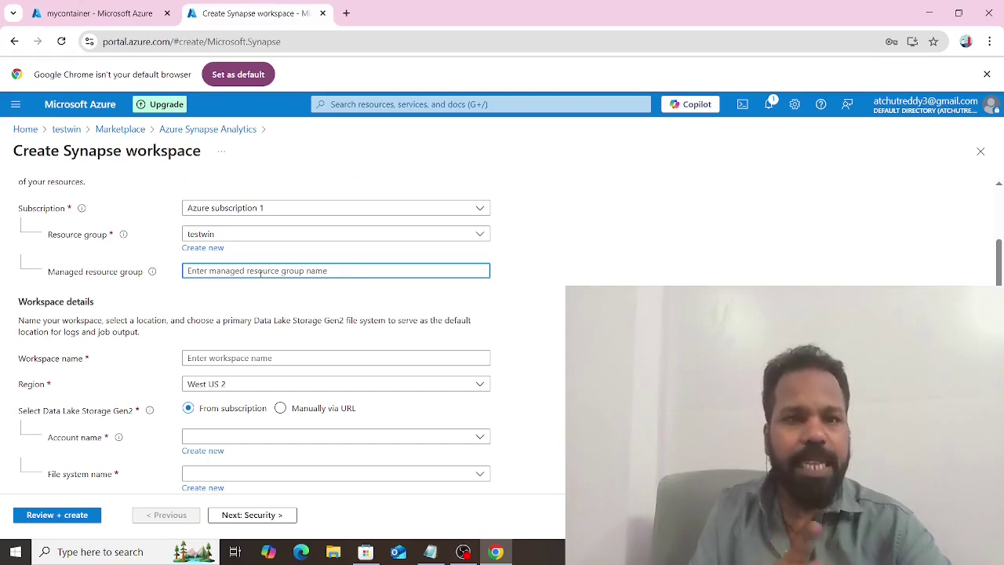
scroll(262, 275, down, 1)
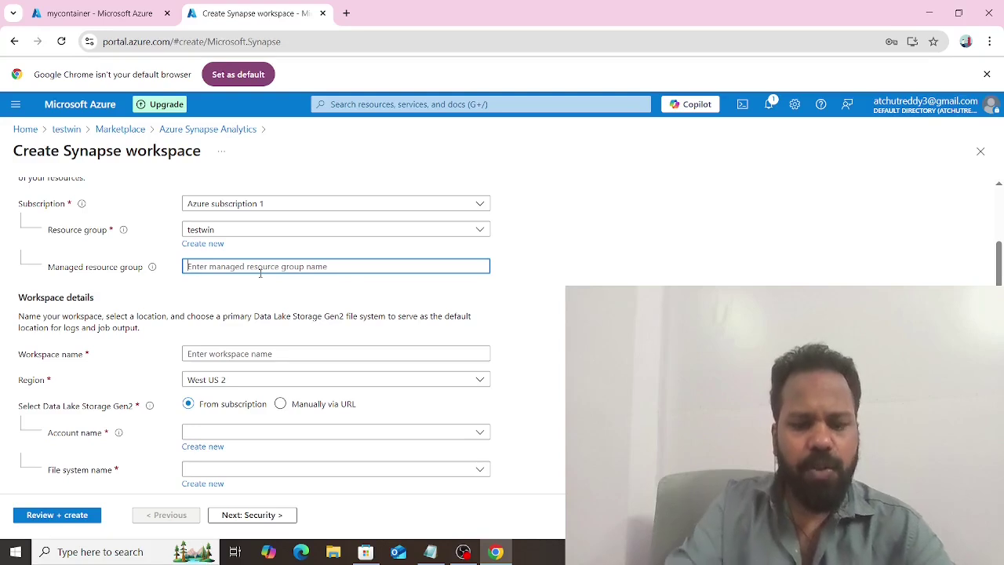
text(mymn)
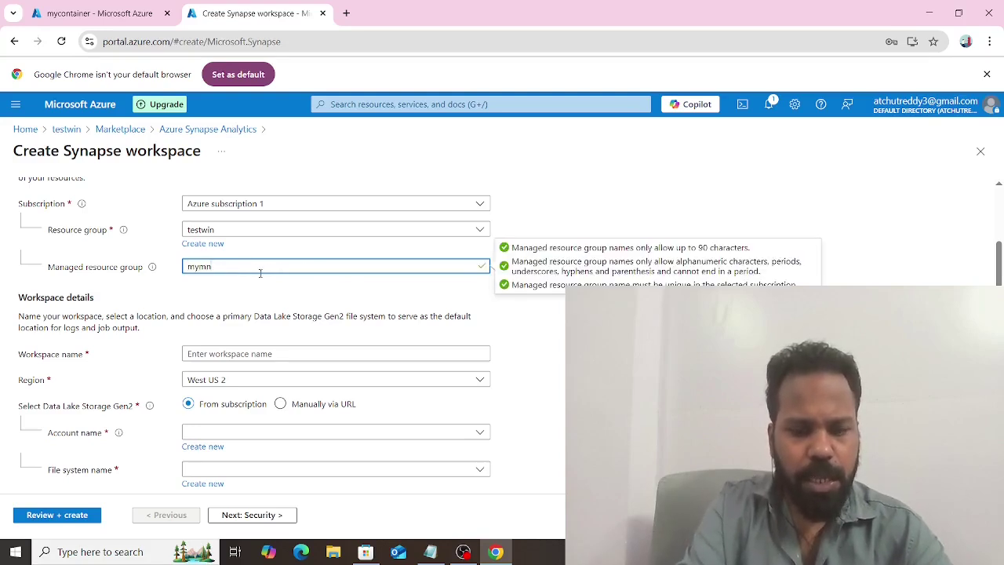
text(anre)
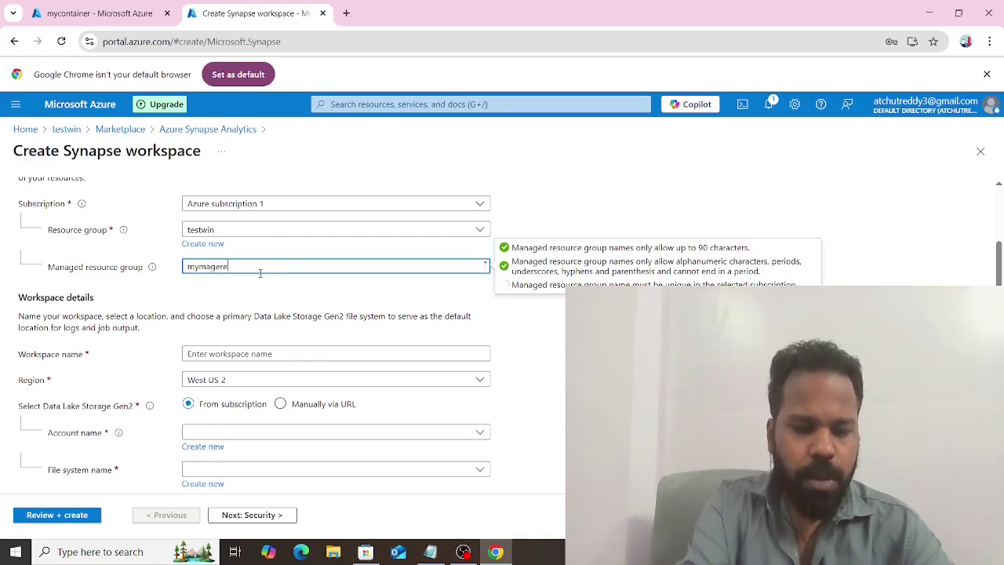
text(sou)
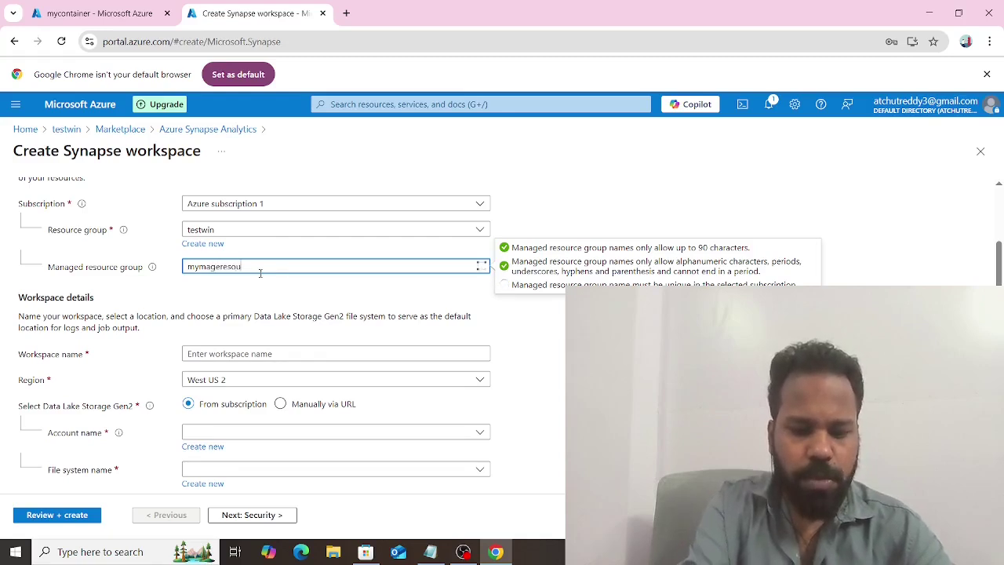
text(rsegr)
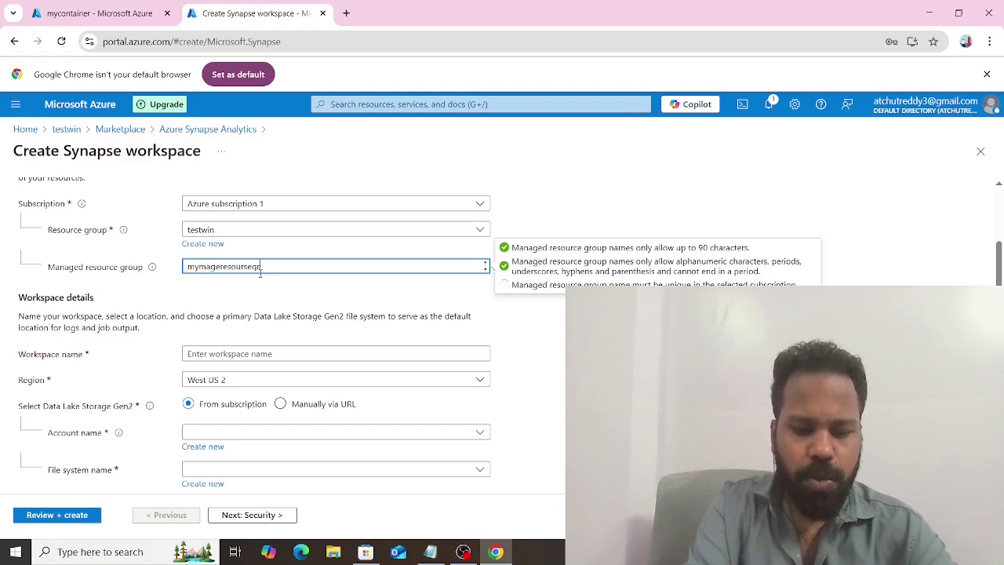
text(oup)
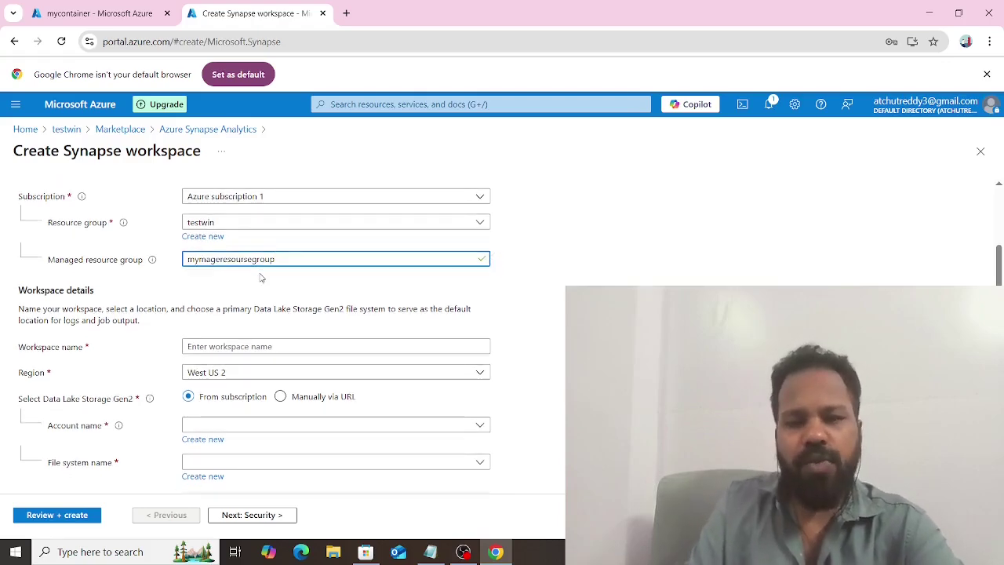
scroll(261, 278, down, 1)
click(256, 298)
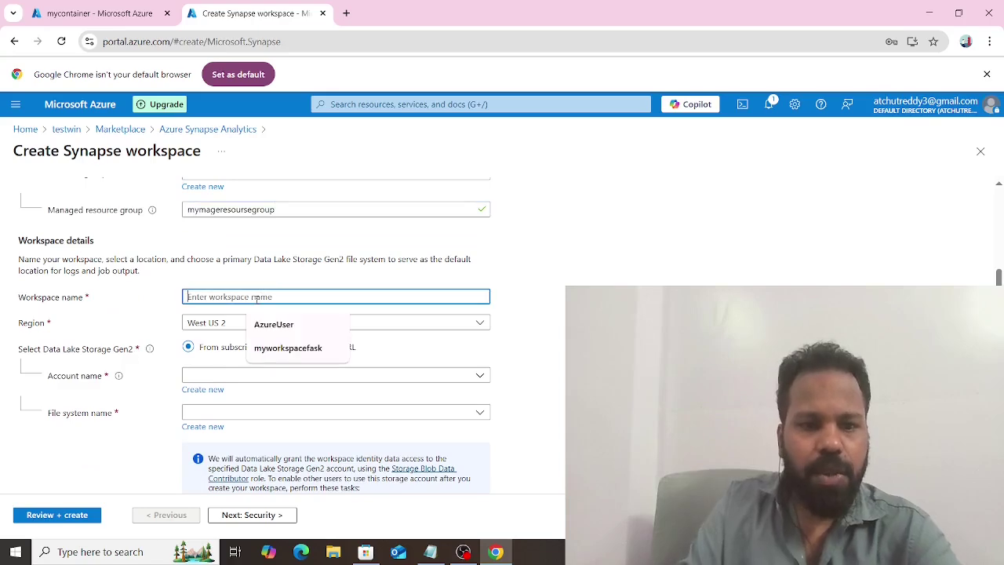
click(288, 357)
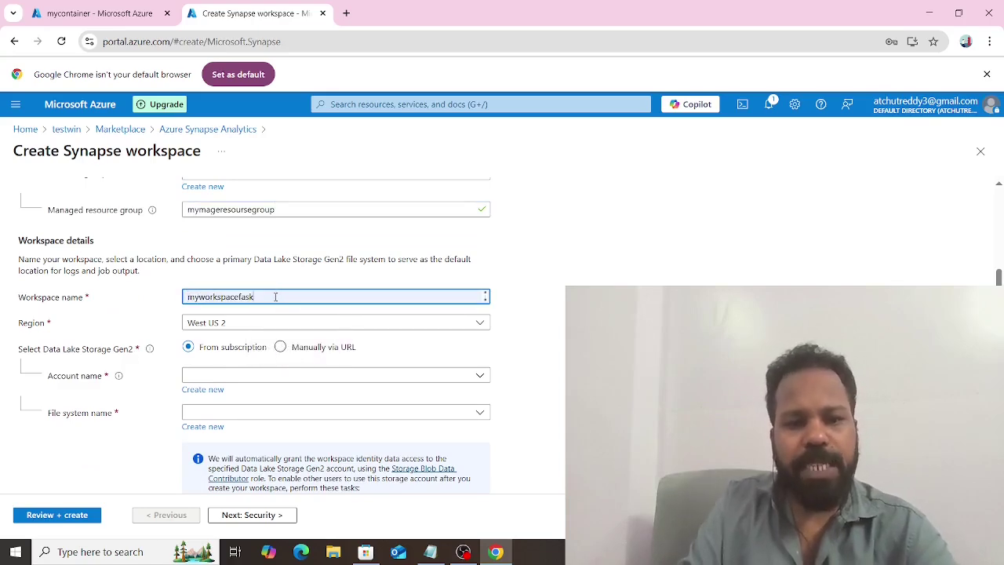
Step: For the workspace's Data Lake Storage Gen2, select the account mystoragefask from the subscription and the file system mycontainer
scroll(276, 295, down, 1)
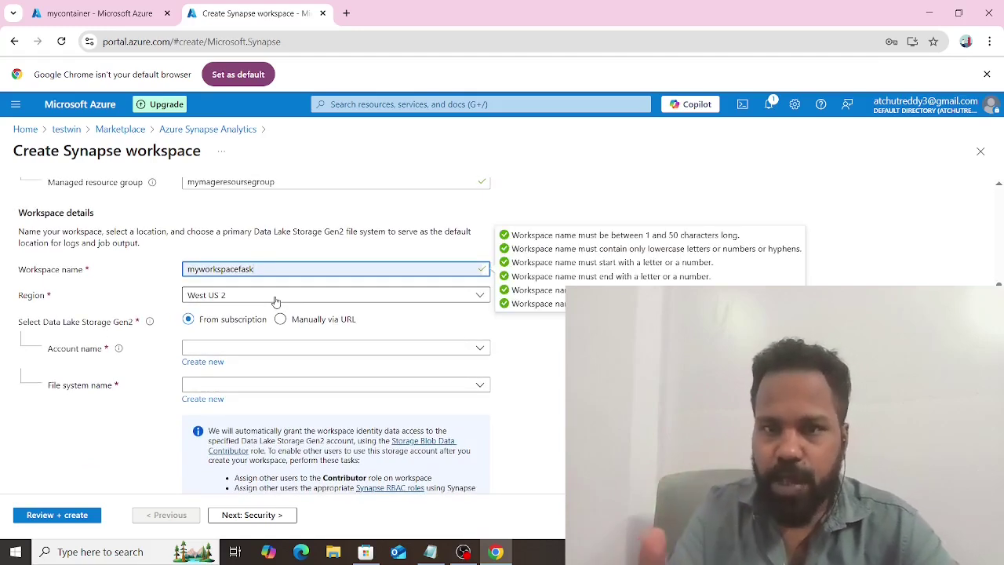
scroll(275, 301, down, 1)
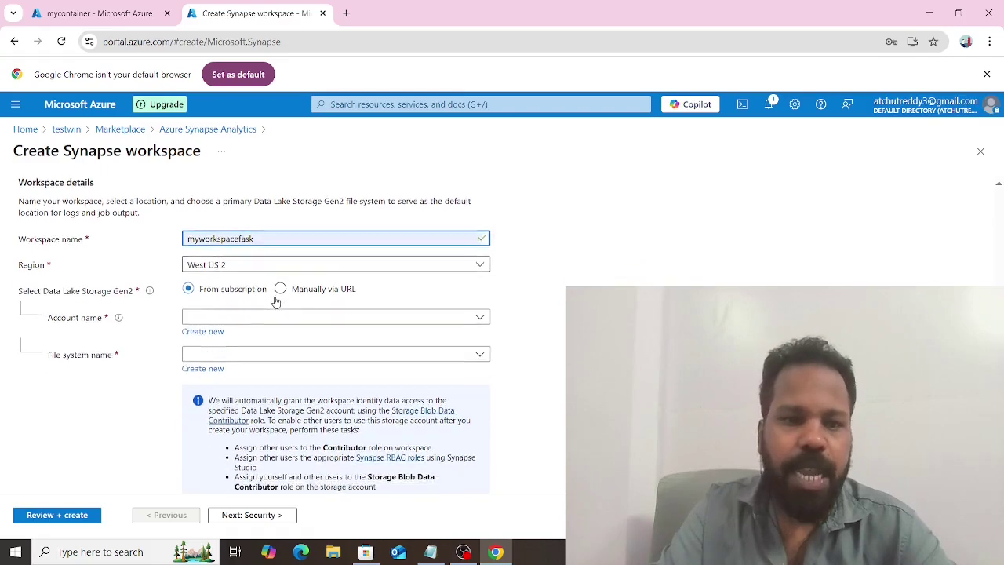
scroll(275, 299, down, 1)
click(270, 293)
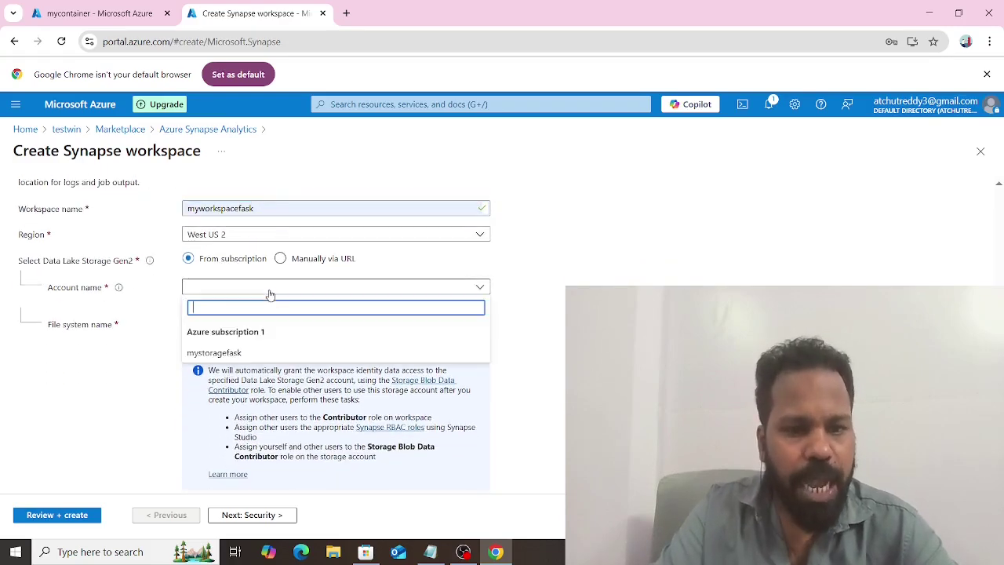
click(278, 353)
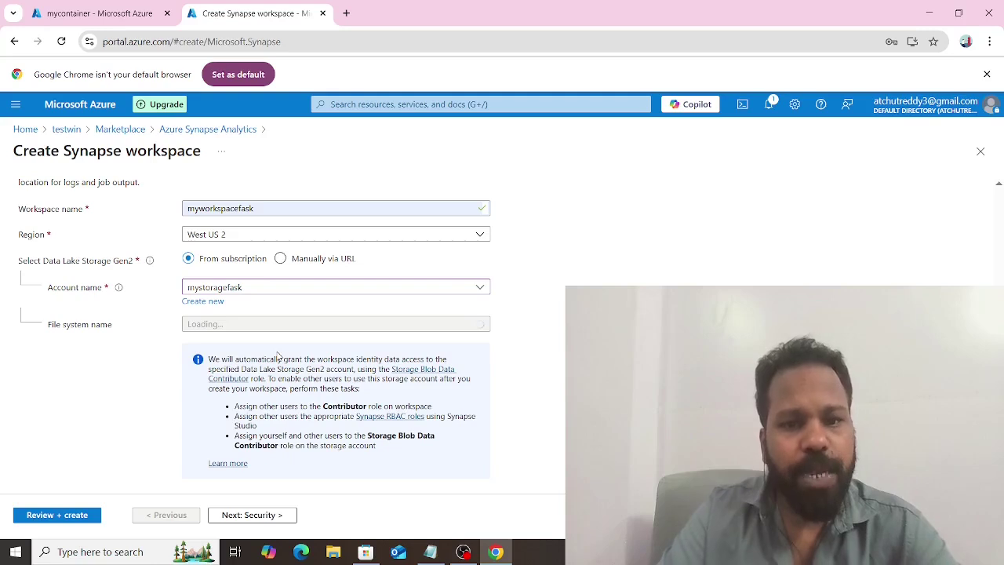
click(282, 329)
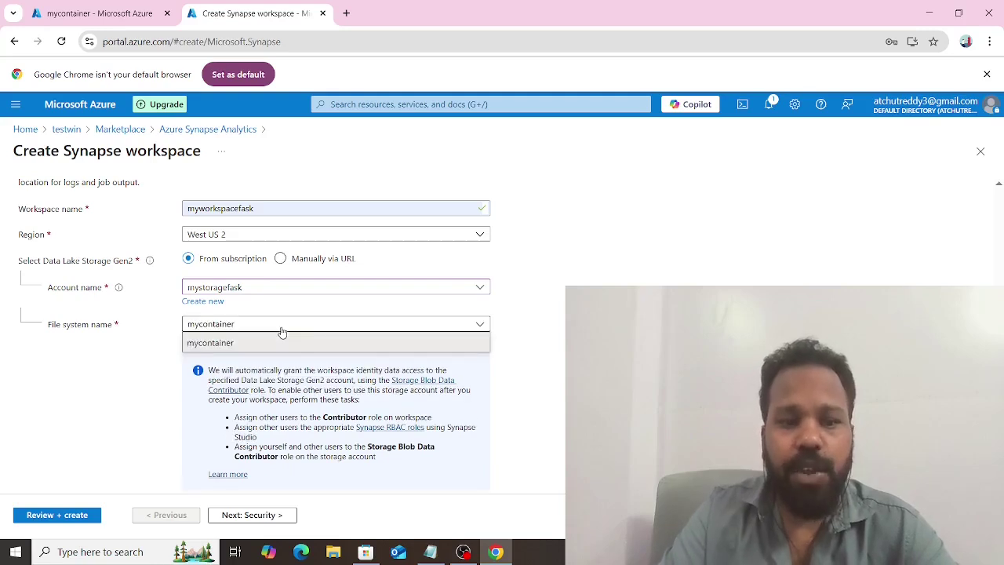
click(508, 348)
scroll(507, 349, down, 1)
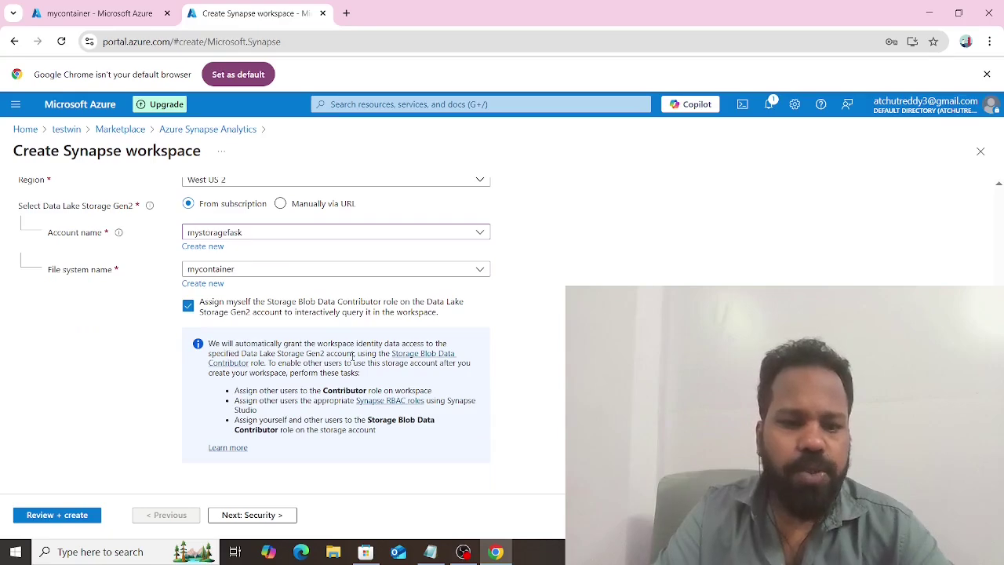
Step: In the workspace's security settings, enter the SQL password for sqladminuser and repeat it in the confirm password field
scroll(353, 358, up, 5)
click(88, 205)
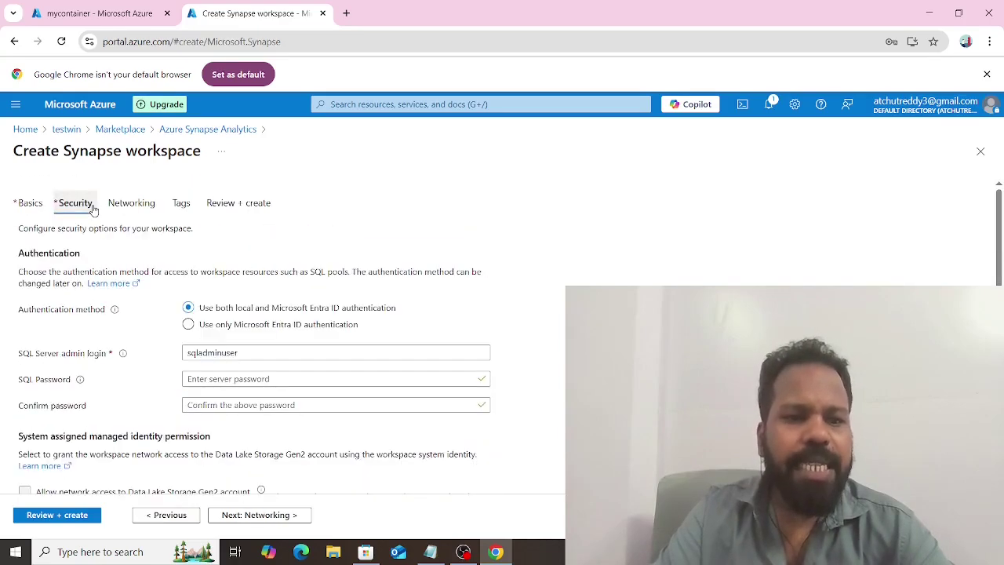
scroll(160, 345, down, 1)
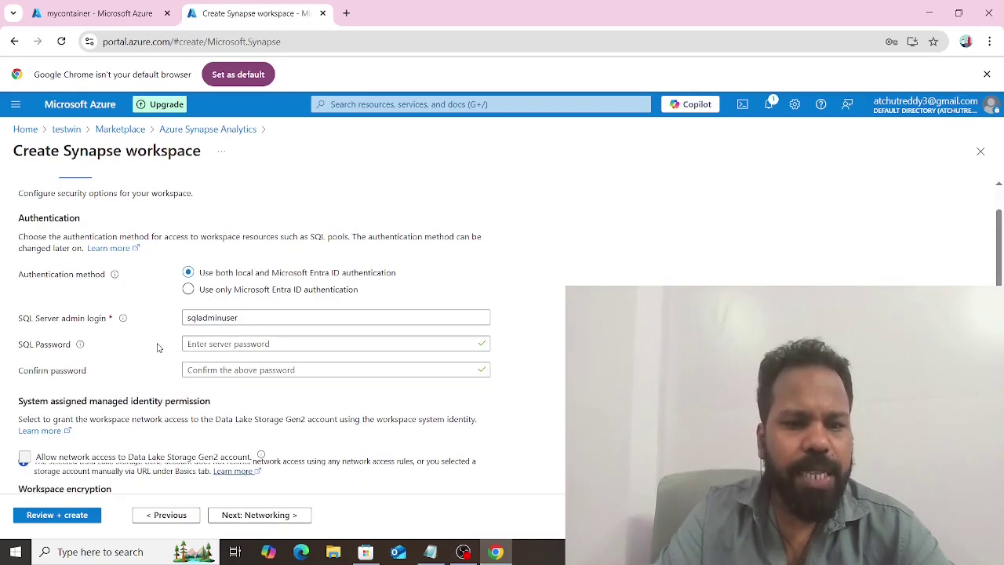
click(203, 344)
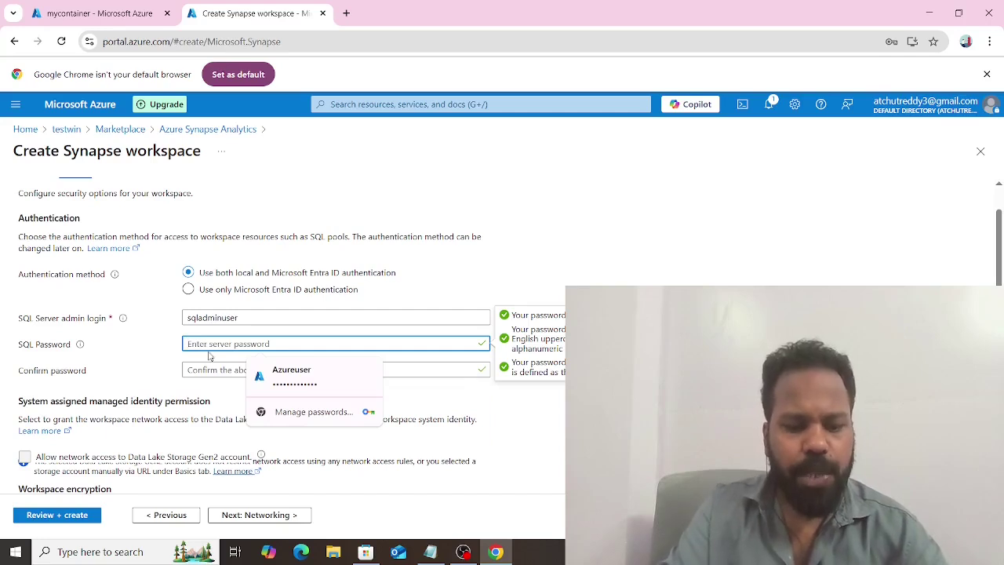
text(•••••)
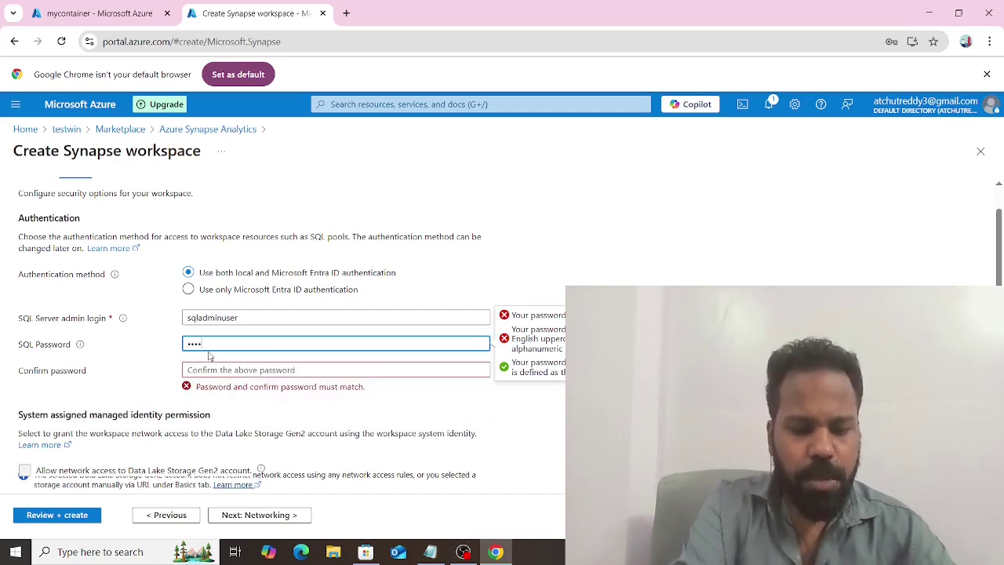
text(••••)
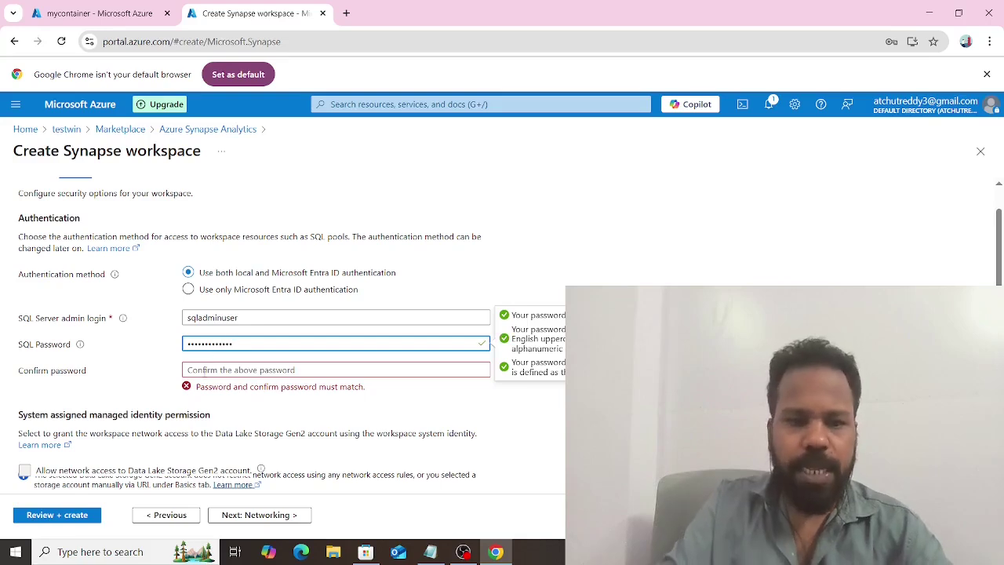
click(204, 371)
text(••)
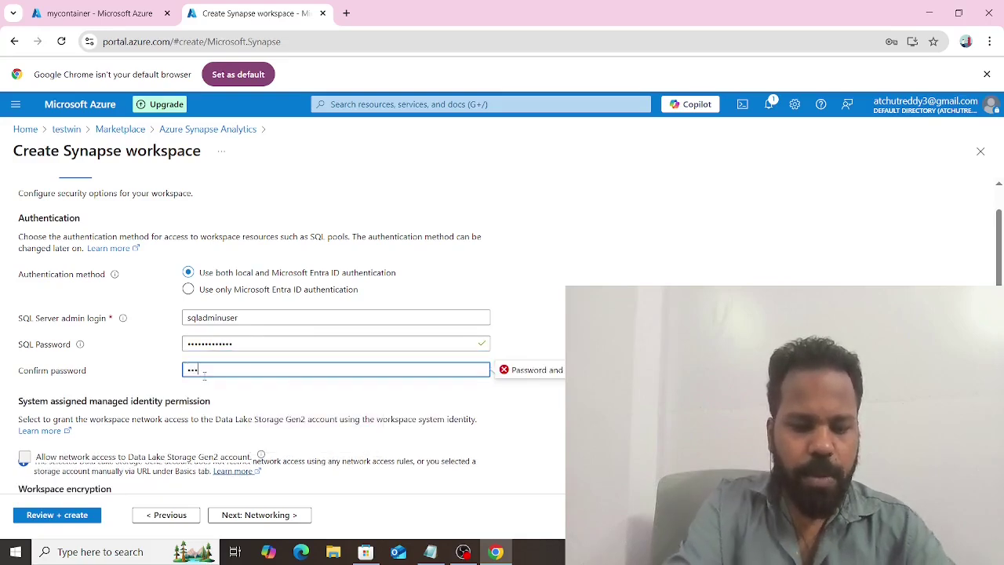
text(•••••••••)
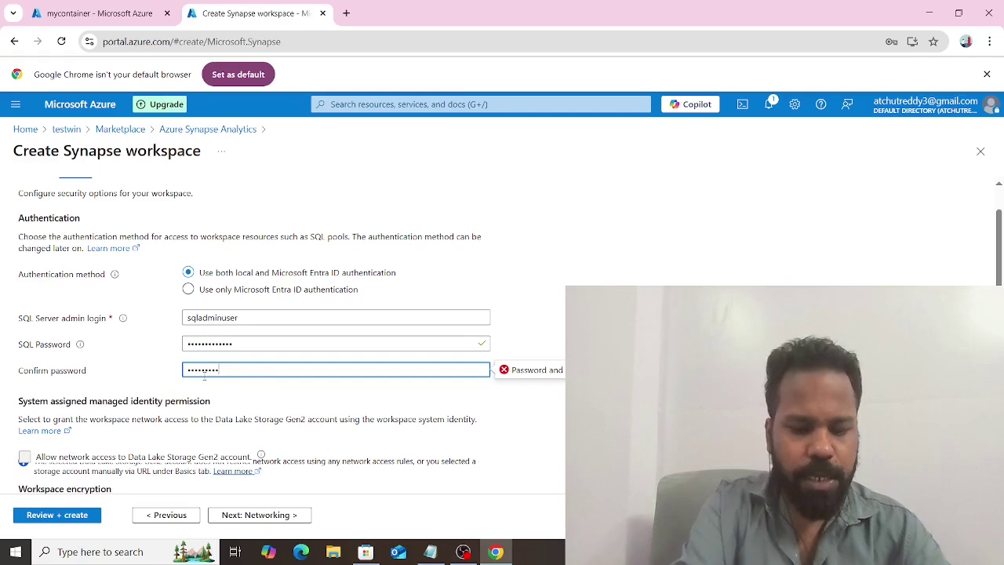
Step: Check the remaining security options, validate the Synapse workspace configuration and submit it for creation
scroll(204, 375, down, 2)
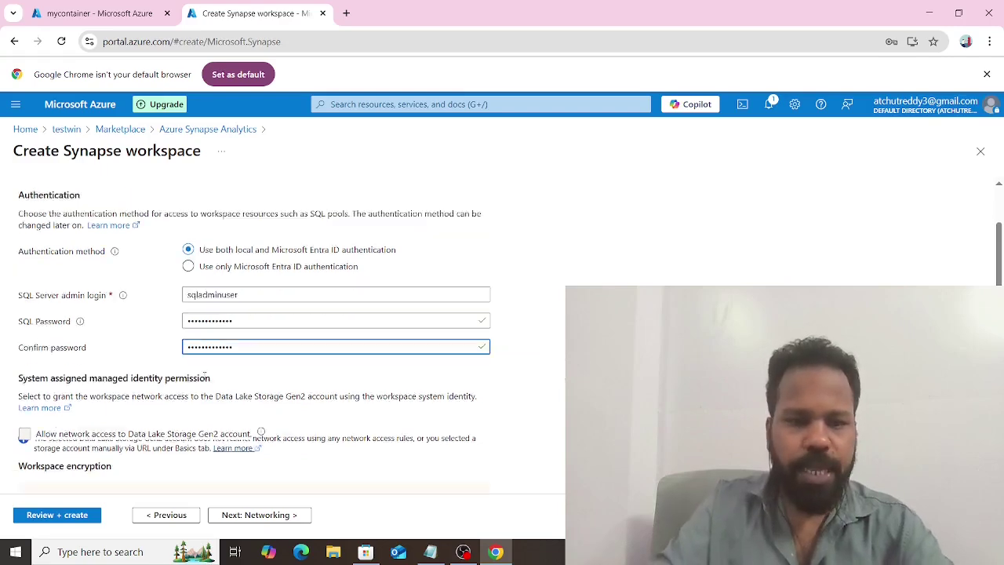
scroll(204, 375, up, 3)
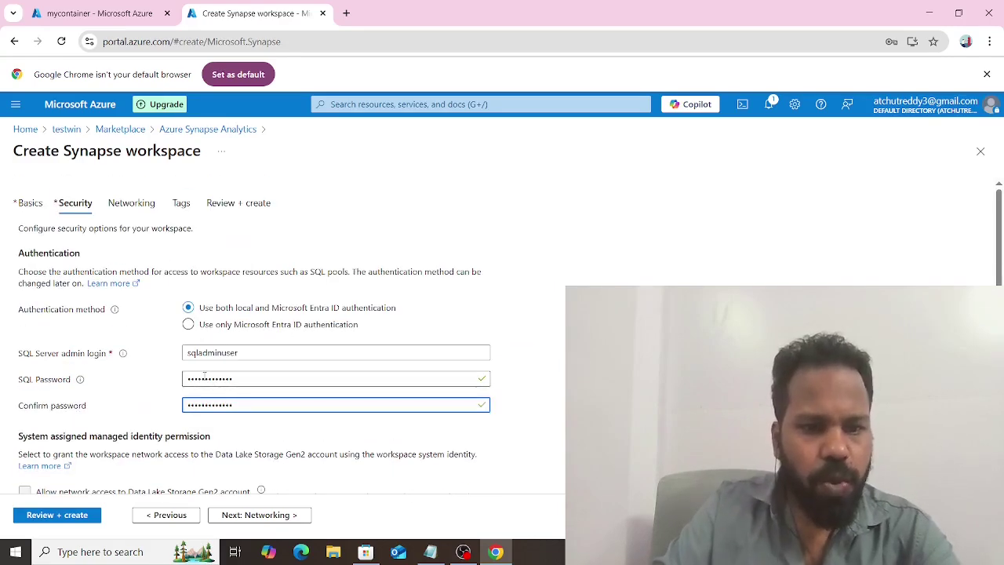
scroll(204, 376, down, 1)
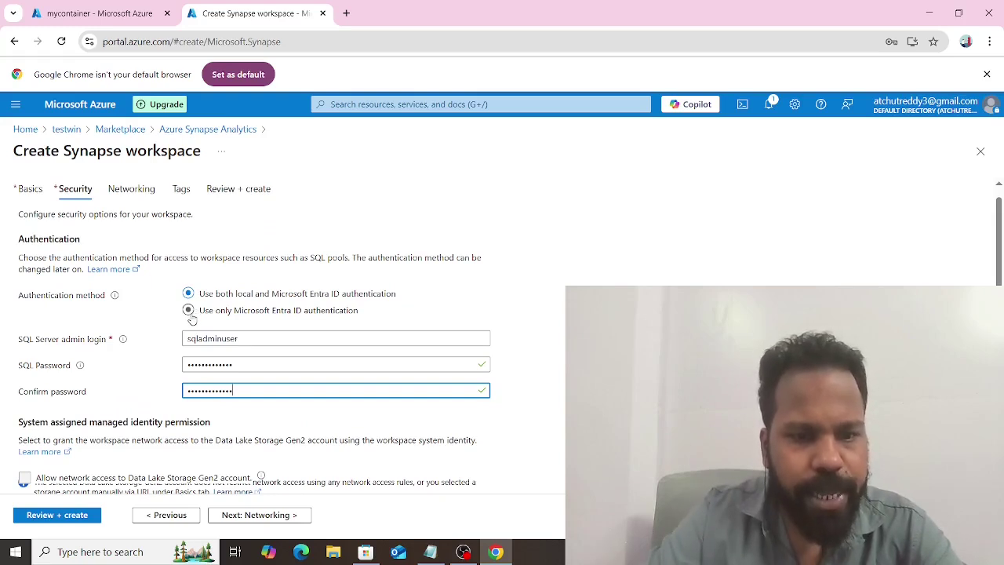
scroll(193, 320, down, 2)
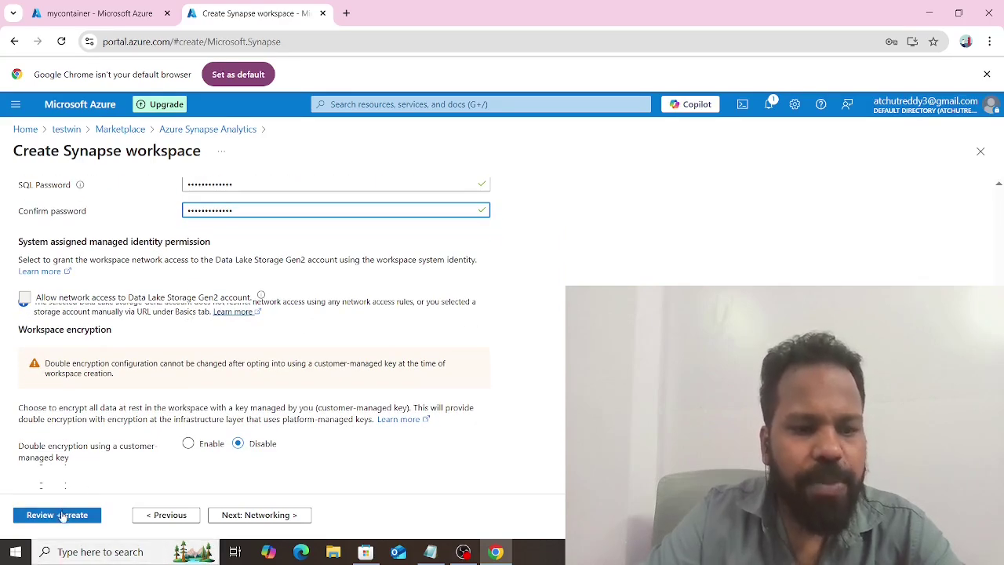
click(62, 517)
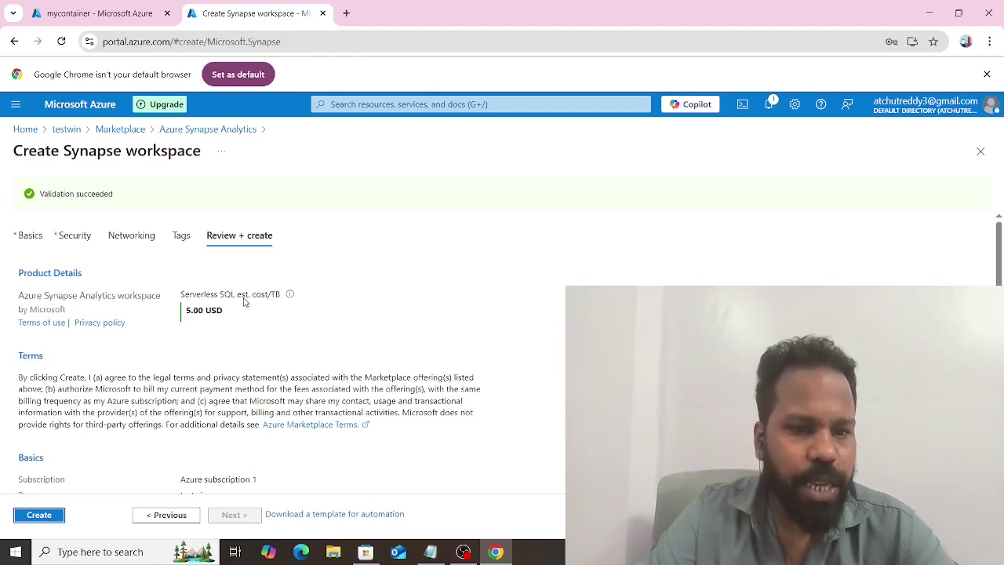
click(41, 516)
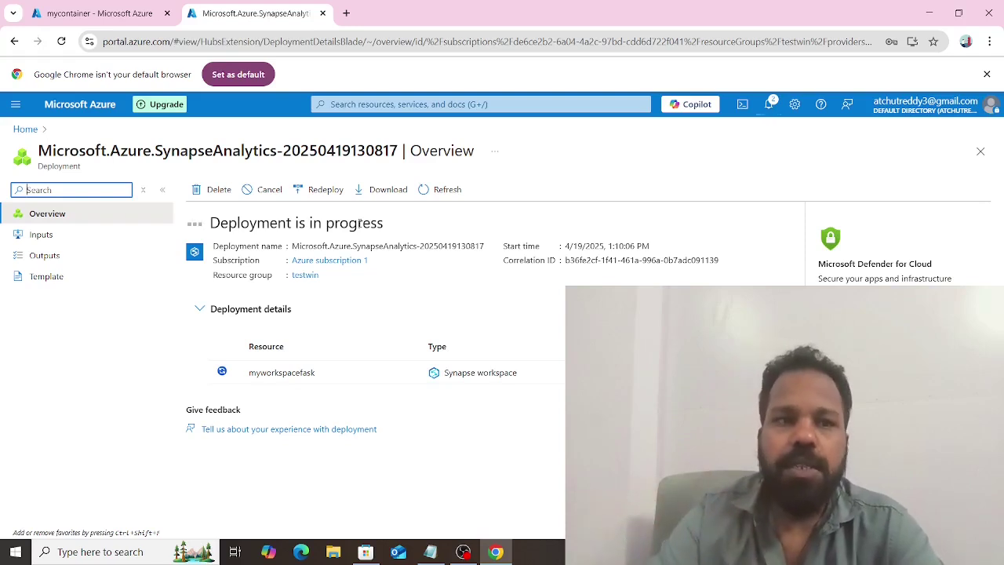
Step: Open the Azure portal home in a separate browser tab and look through the recent resources
click(85, 13)
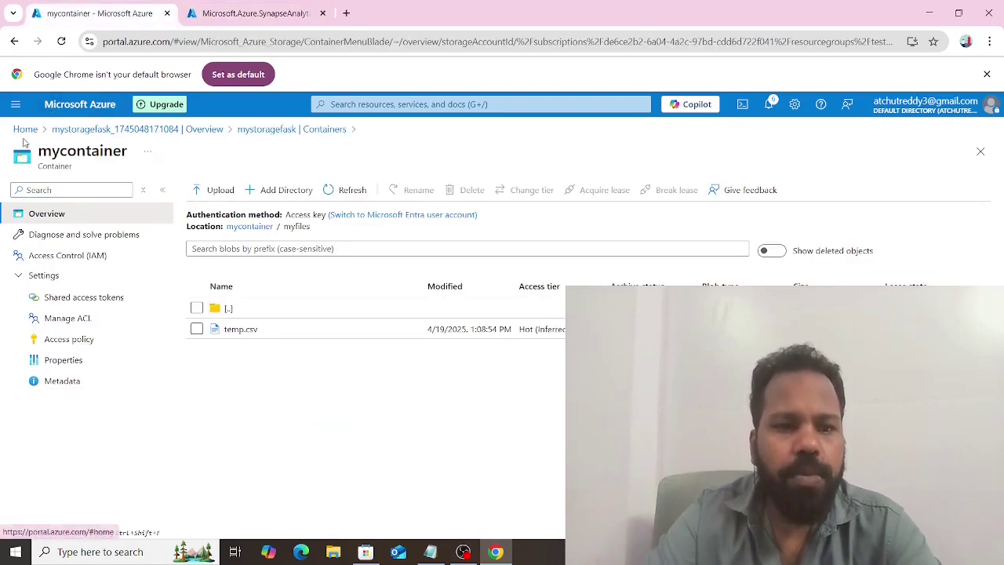
click(235, 12)
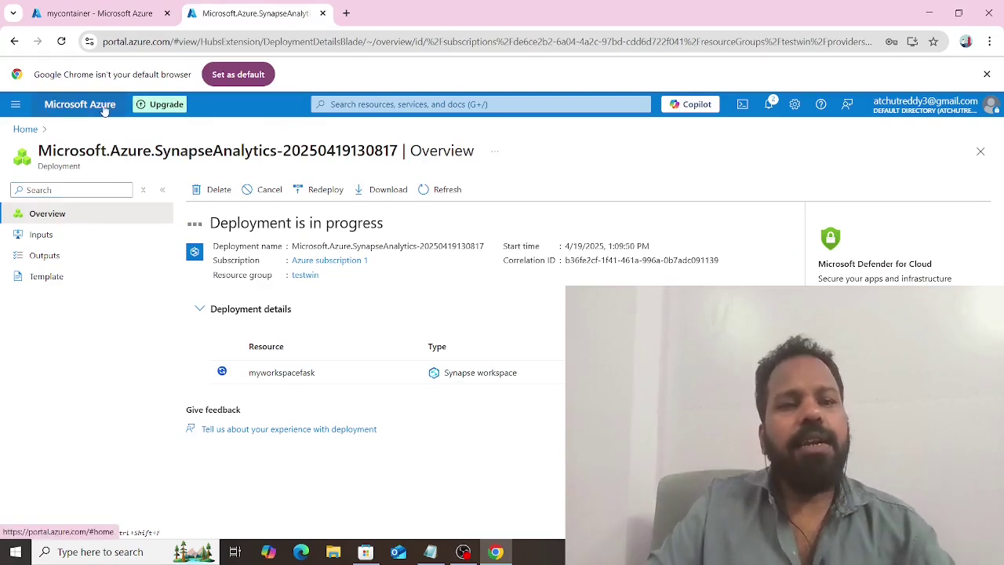
drag(104, 110, 369, 15)
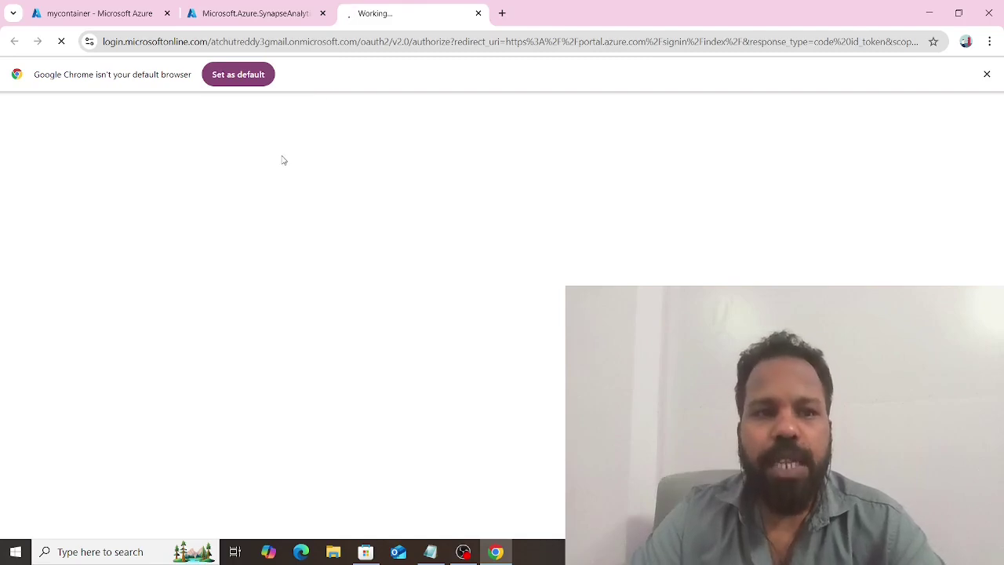
click(283, 21)
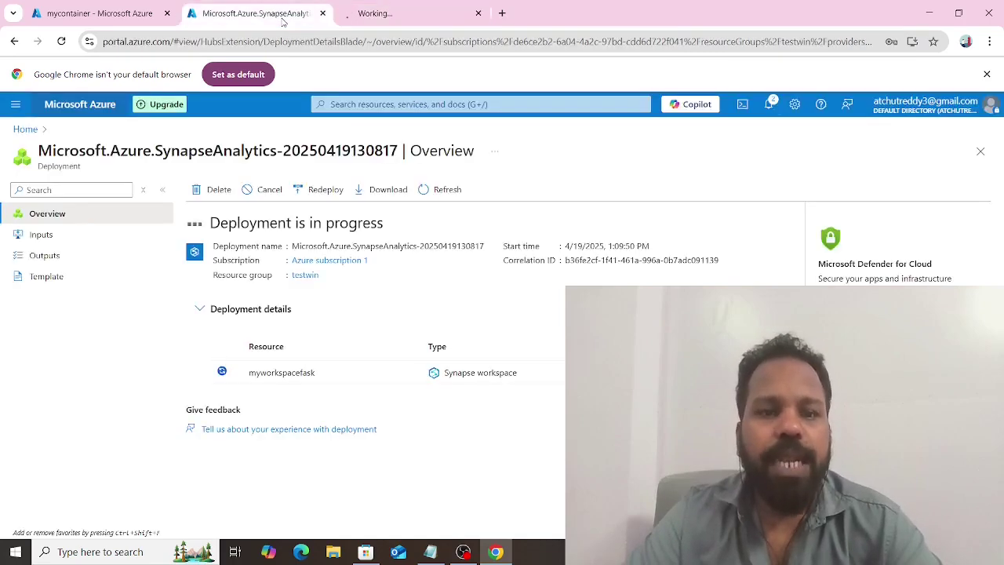
click(389, 11)
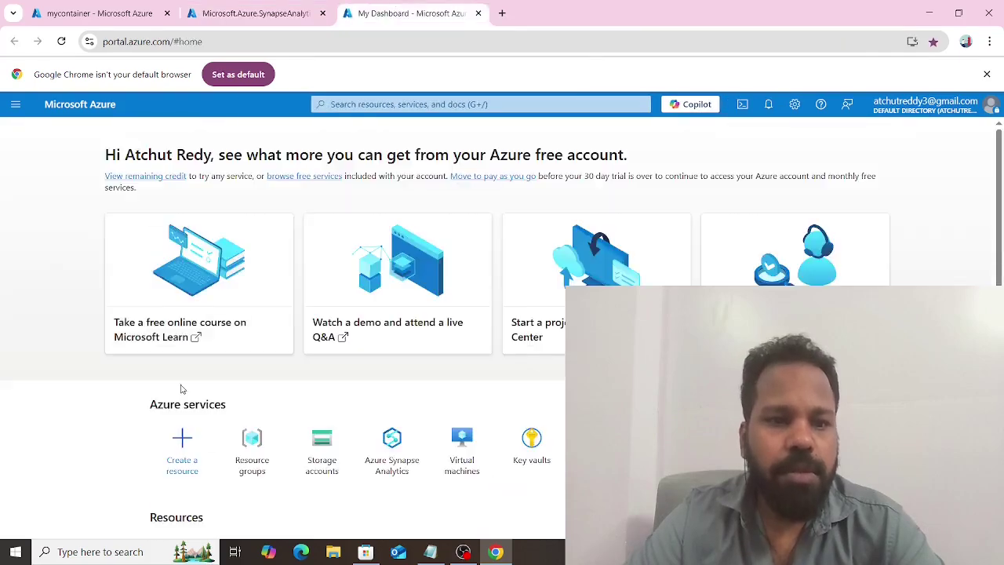
scroll(248, 530, down, 4)
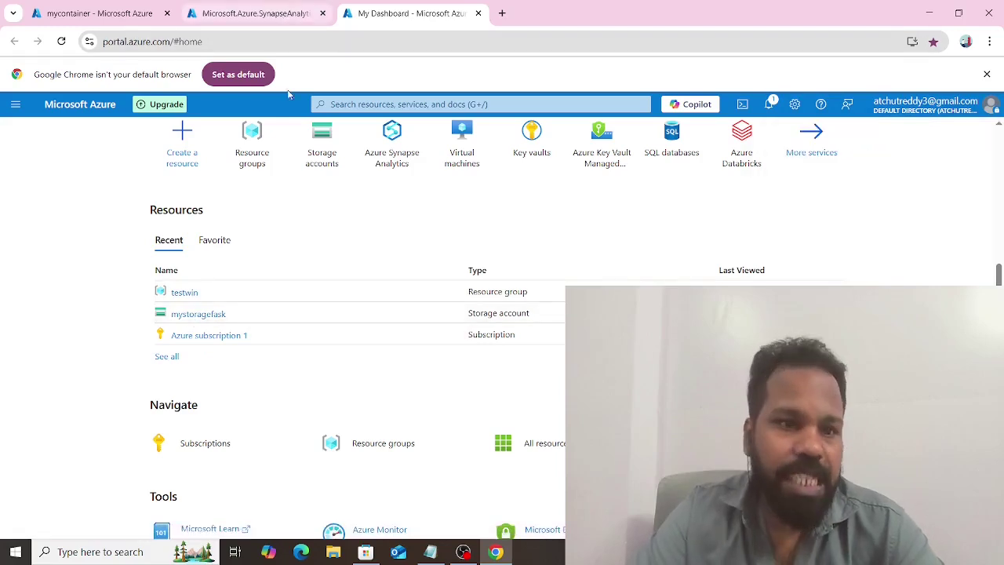
Step: From the Synapse deployment, go to the testwin resource group, open the myworkspacefask workspace and launch Synapse Studio
click(315, 24)
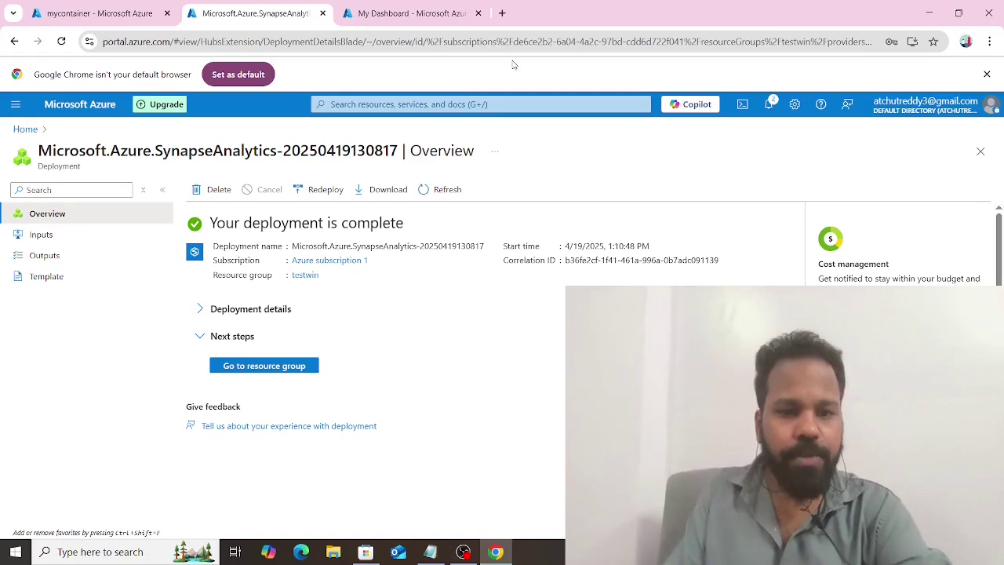
click(265, 366)
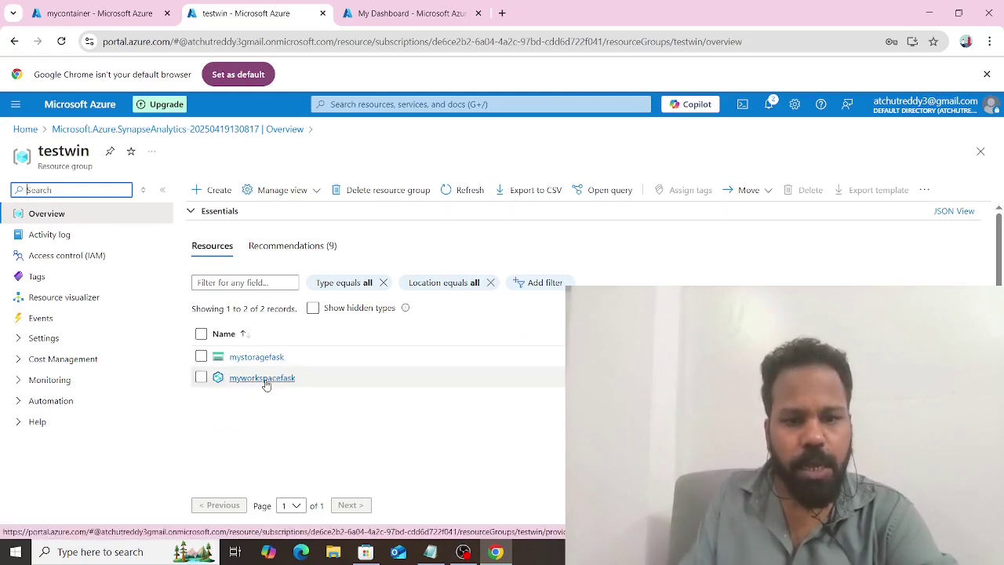
click(264, 381)
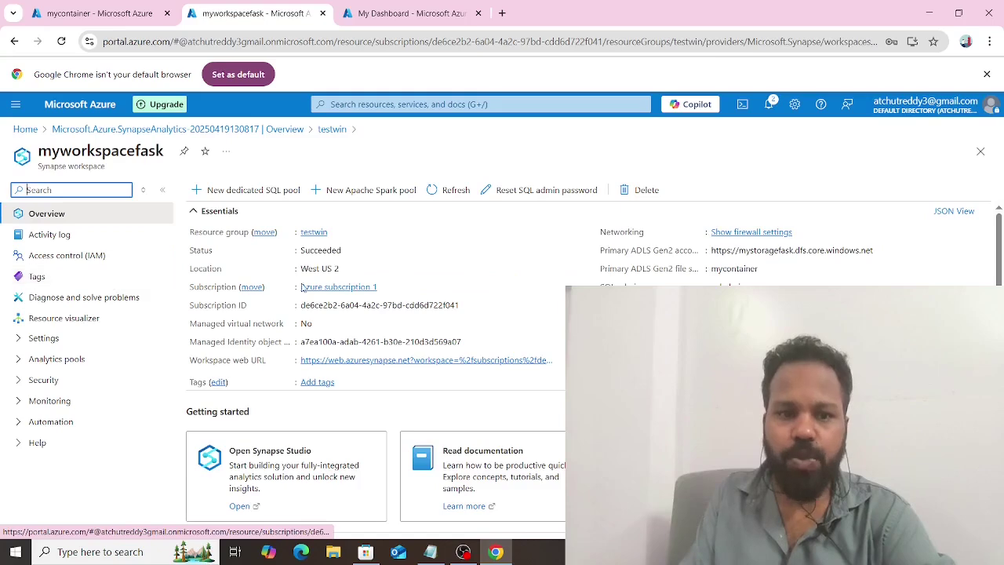
scroll(347, 369, down, 1)
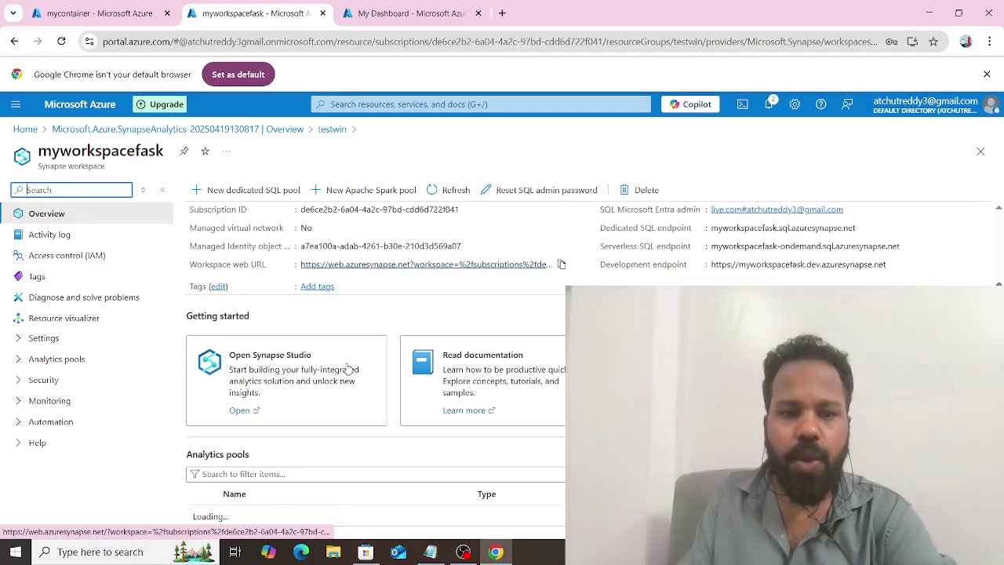
click(236, 415)
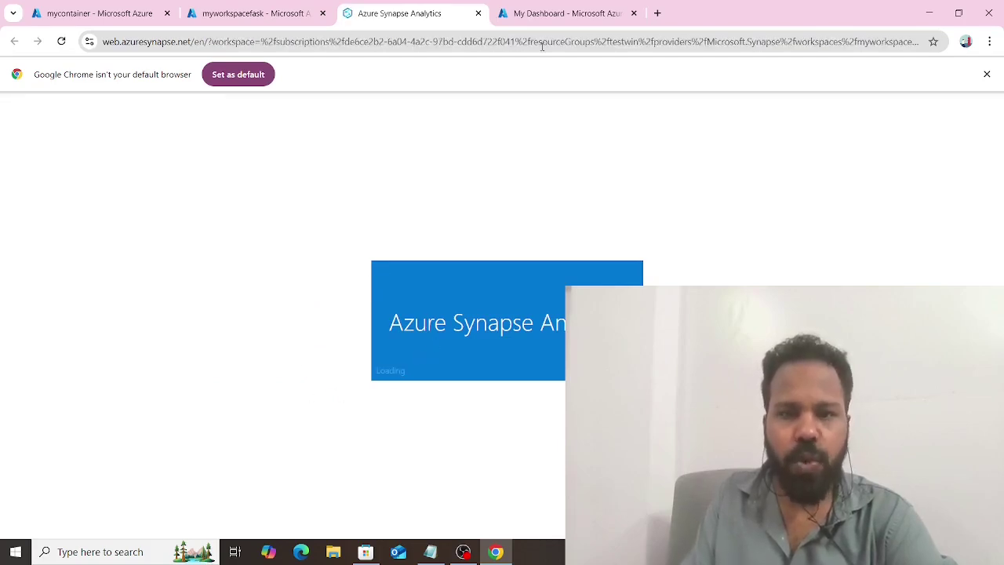
Step: Reload the Azure portal home and check its recent resources for the workspace, resource group and storage account
click(556, 15)
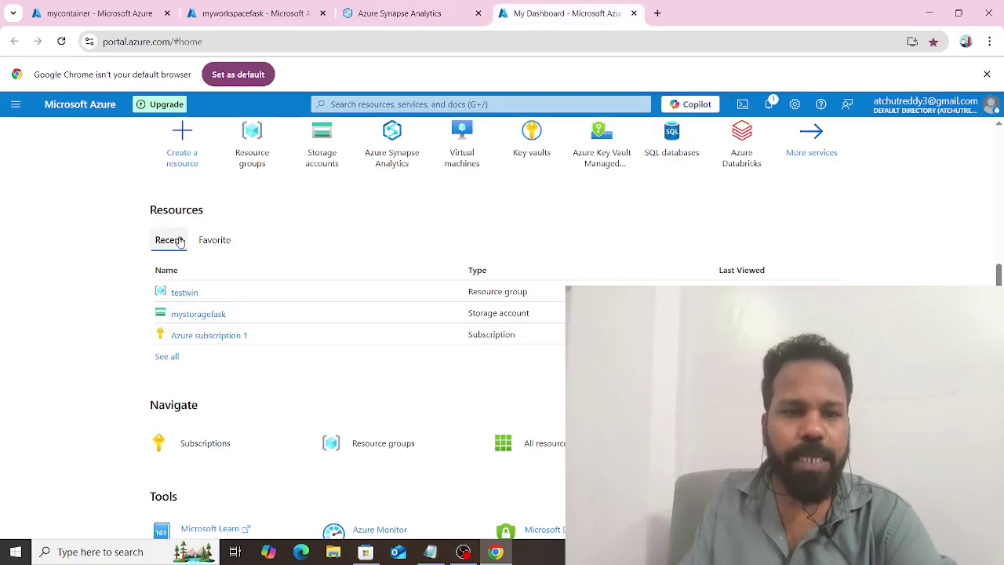
scroll(77, 141, up, 4)
click(62, 41)
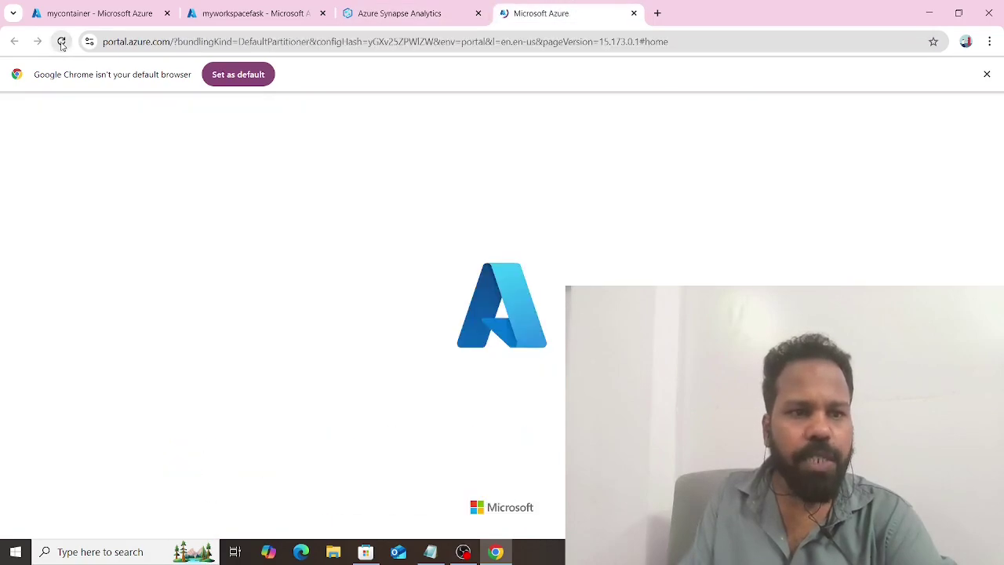
scroll(164, 309, down, 4)
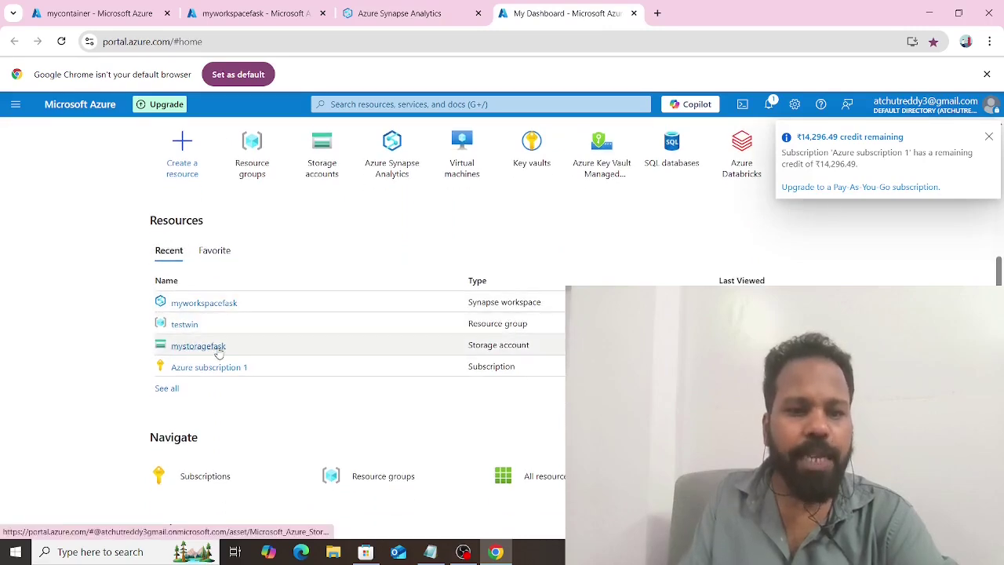
mouse_move(219, 355)
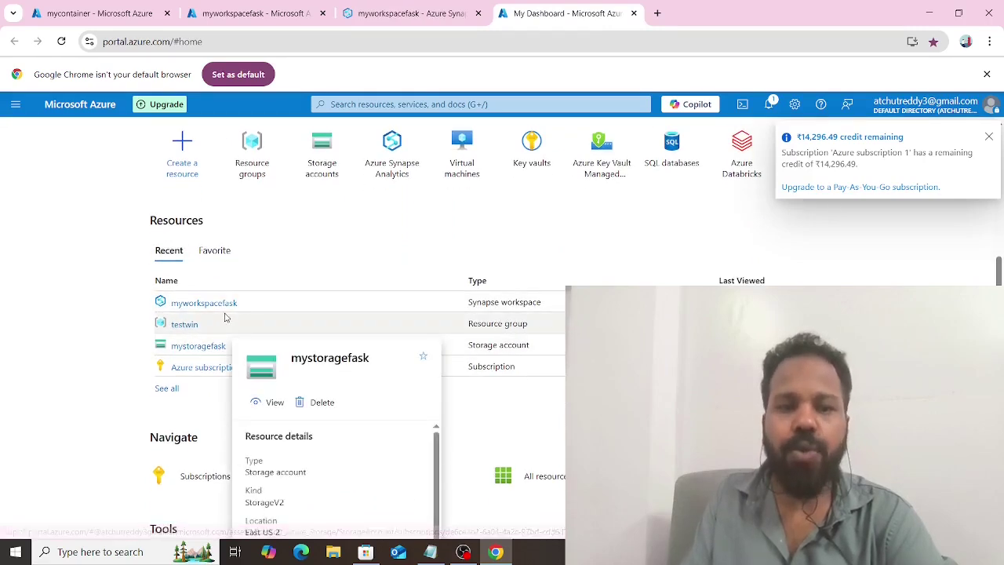
mouse_move(229, 310)
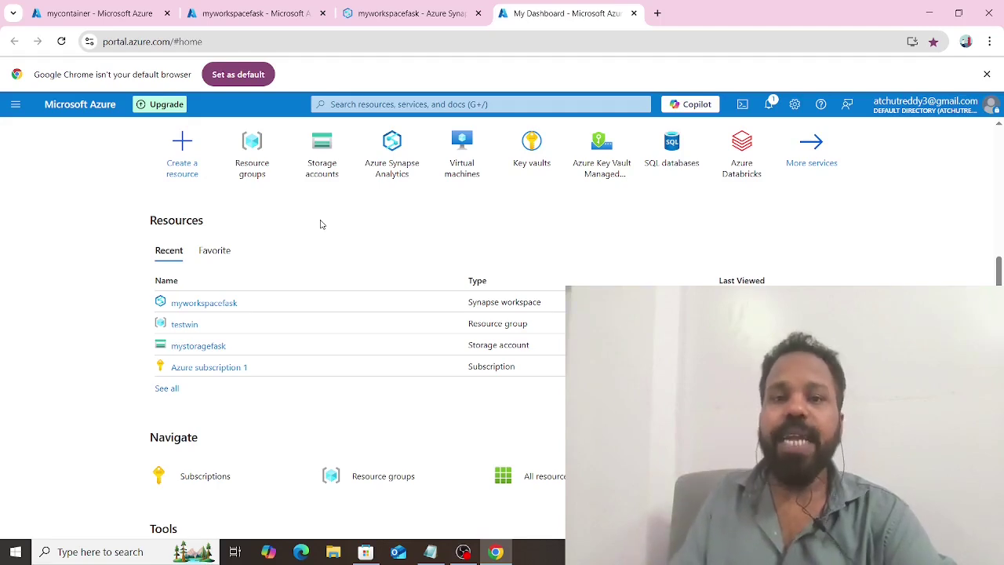
Step: Return to Synapse Studio and look through the home page and the Data, Develop, Integrate, Manage and Monitor hubs of myworkspacefask
click(396, 13)
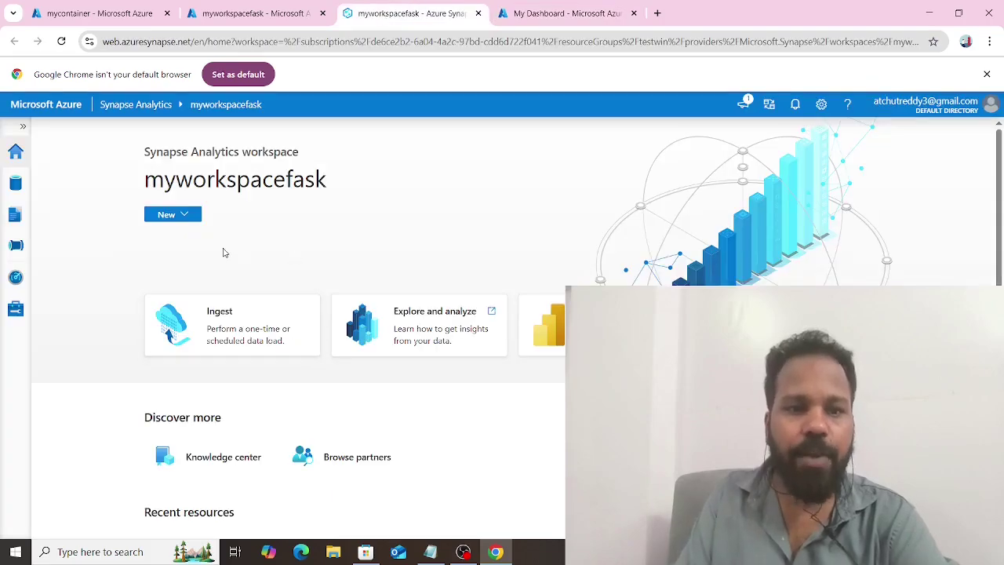
scroll(470, 272, down, 2)
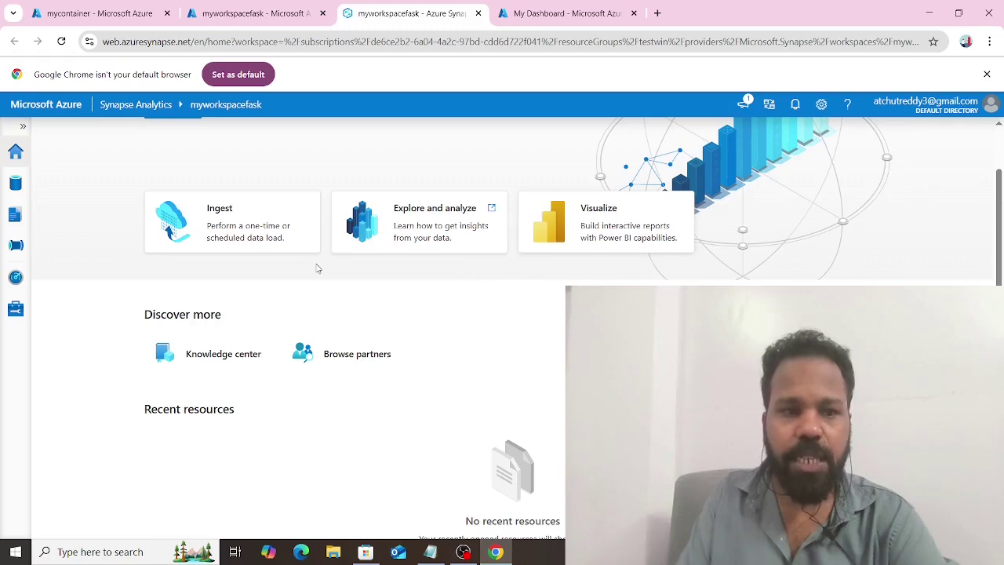
scroll(317, 269, up, 2)
click(16, 183)
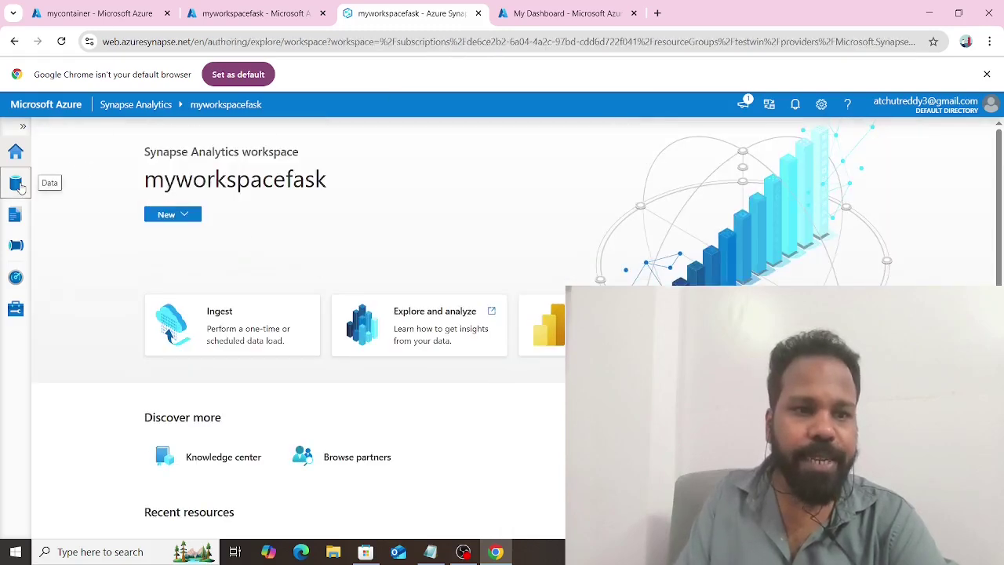
click(14, 216)
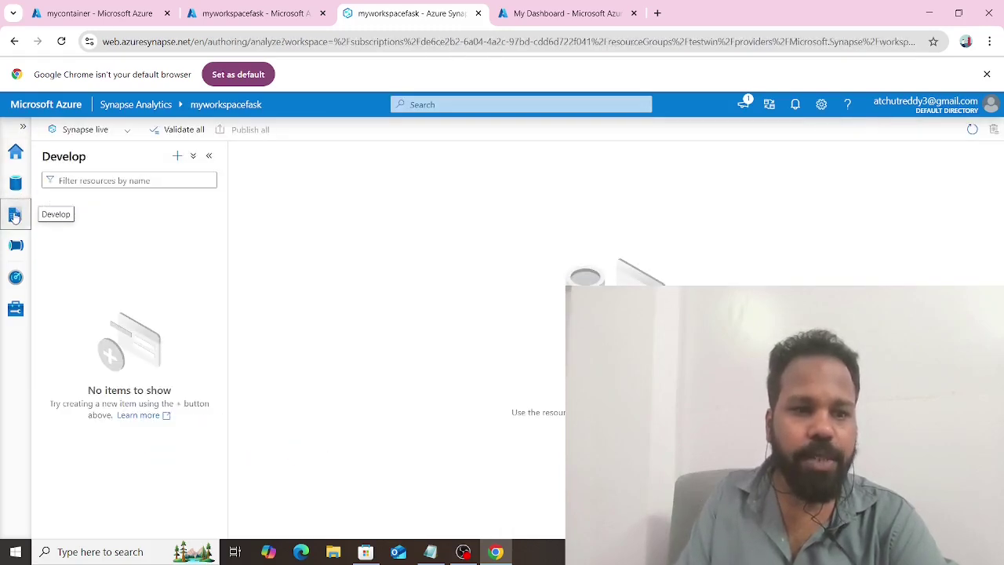
click(15, 250)
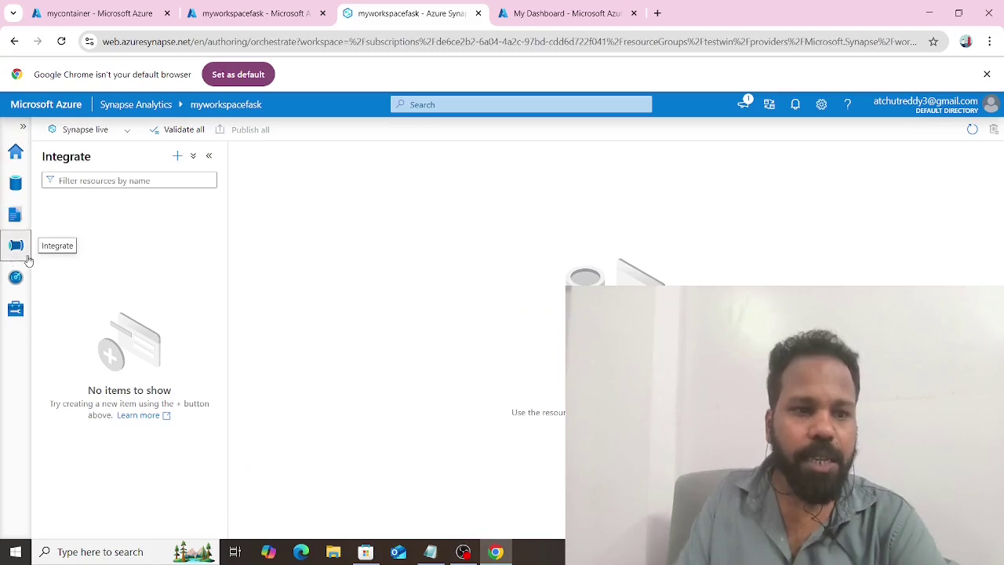
click(180, 160)
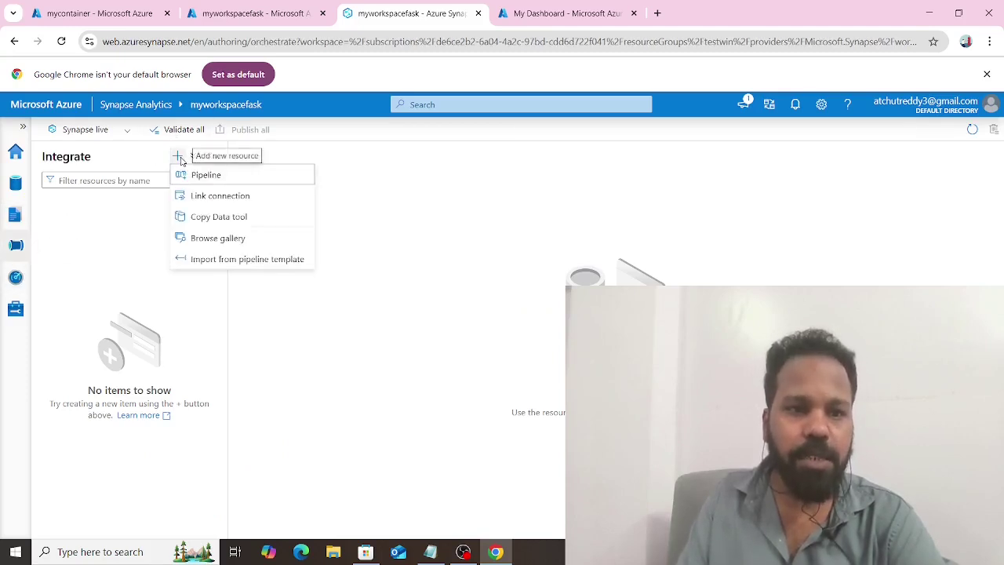
click(54, 279)
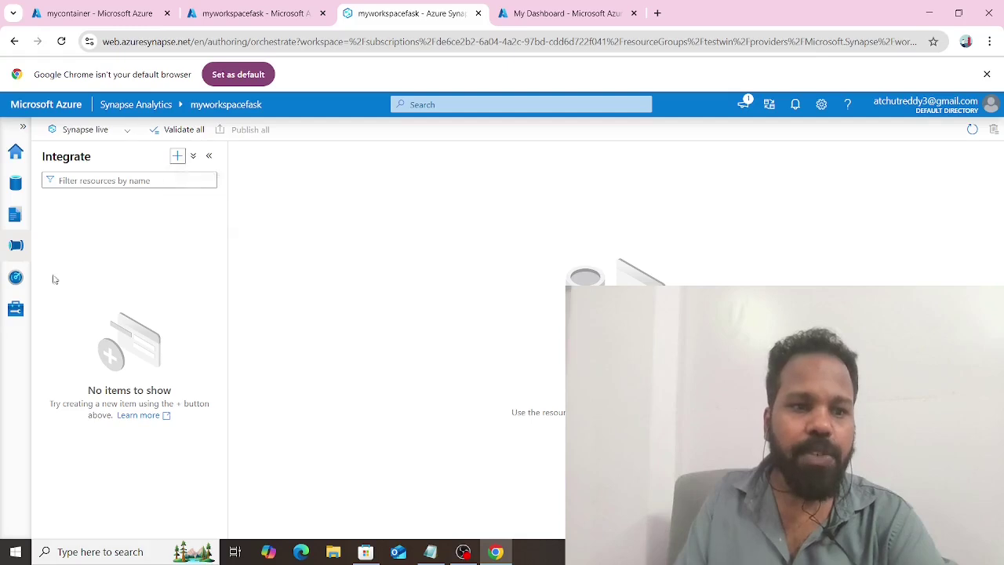
click(15, 308)
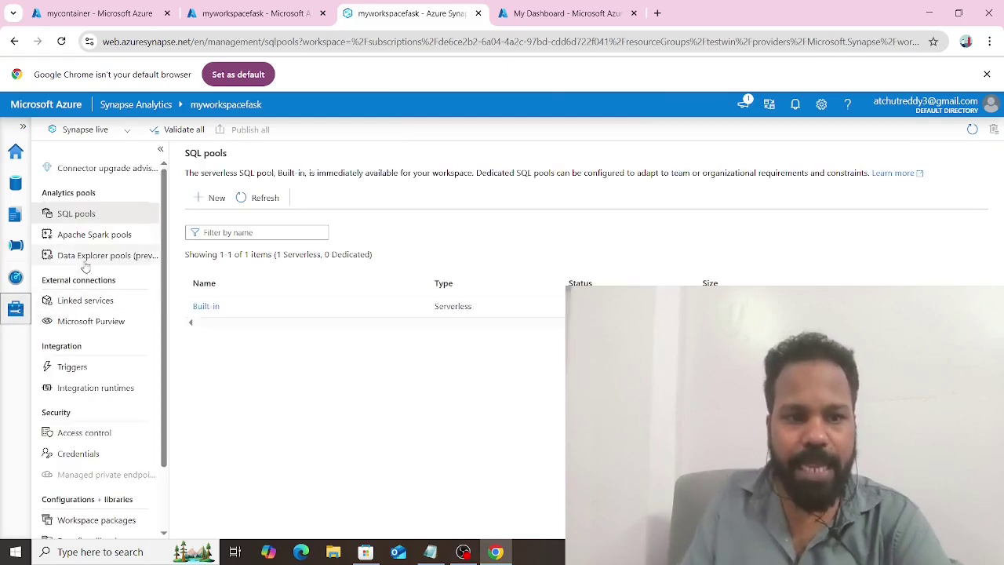
click(17, 279)
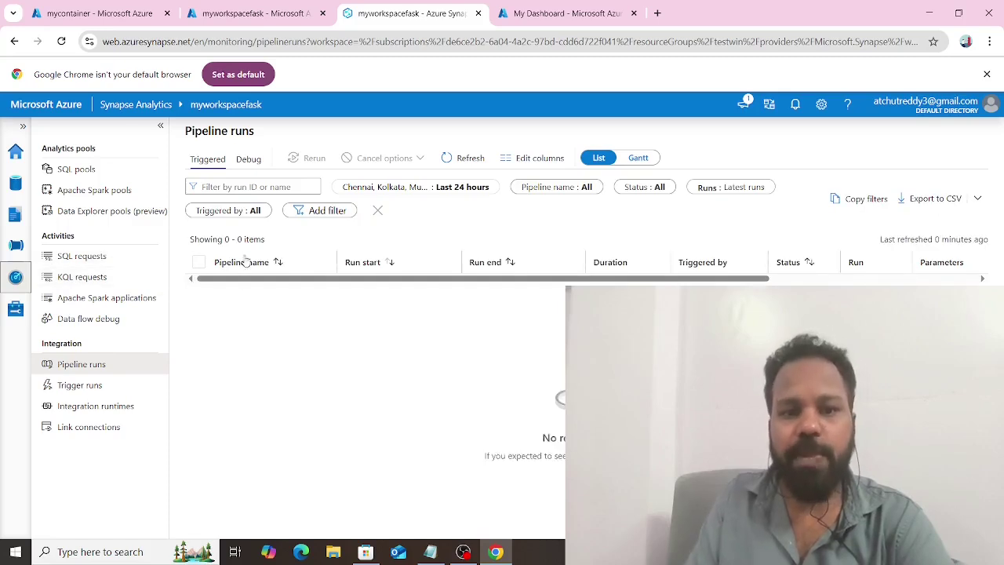
Step: Start a new linked service of type Azure Data Lake Storage Gen2, found by searching for "stora", and review its connection settings
click(17, 310)
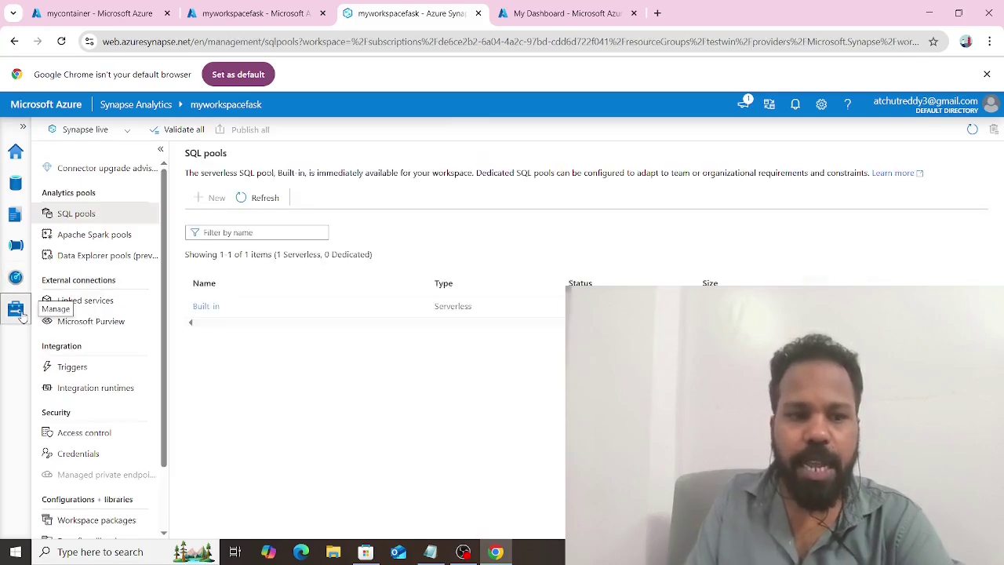
click(117, 301)
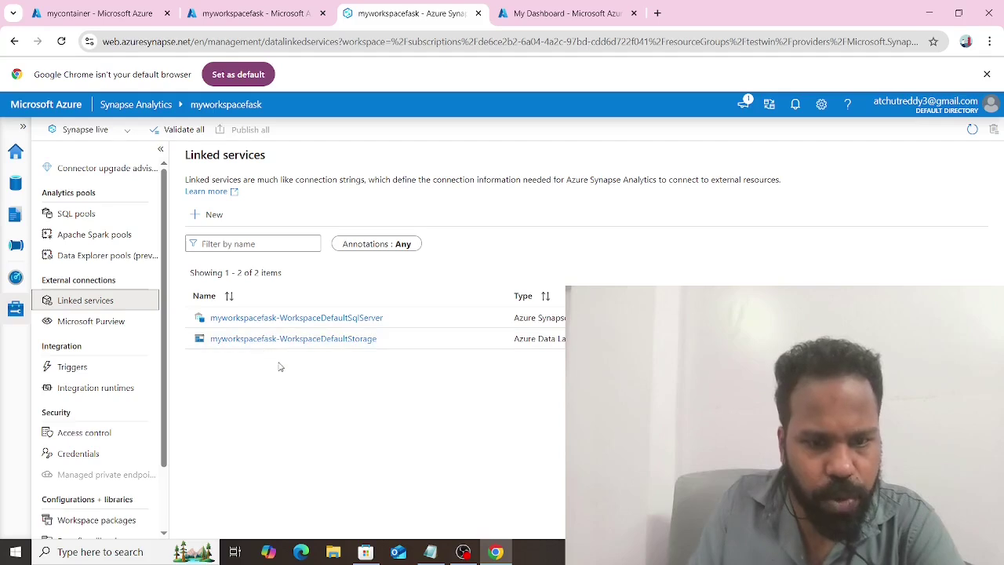
click(209, 214)
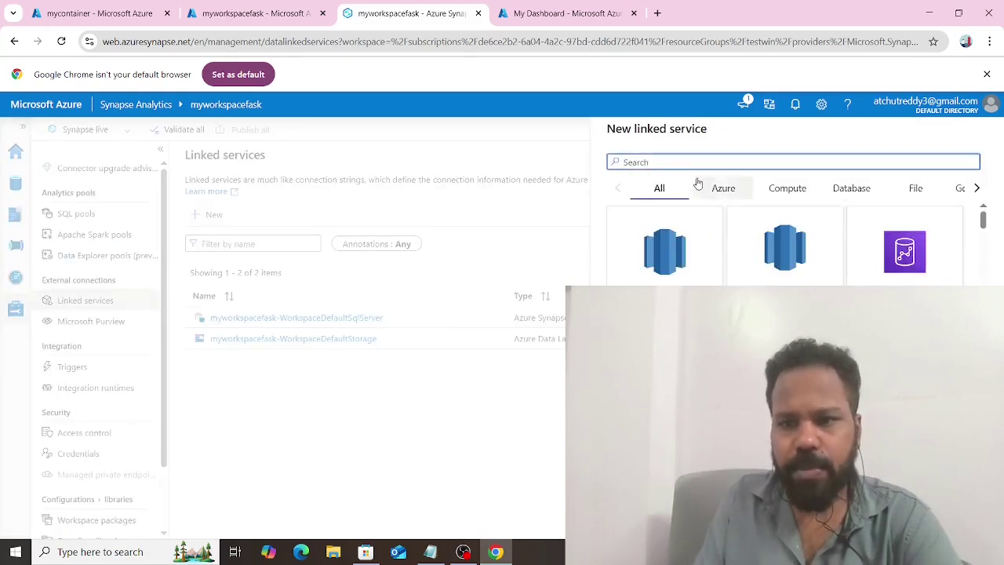
text(s)
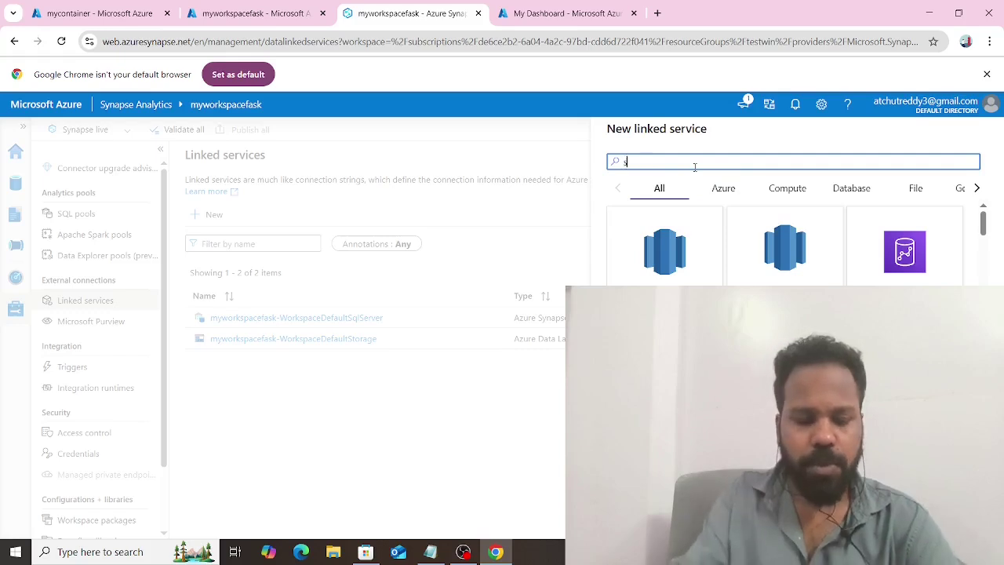
text(tora)
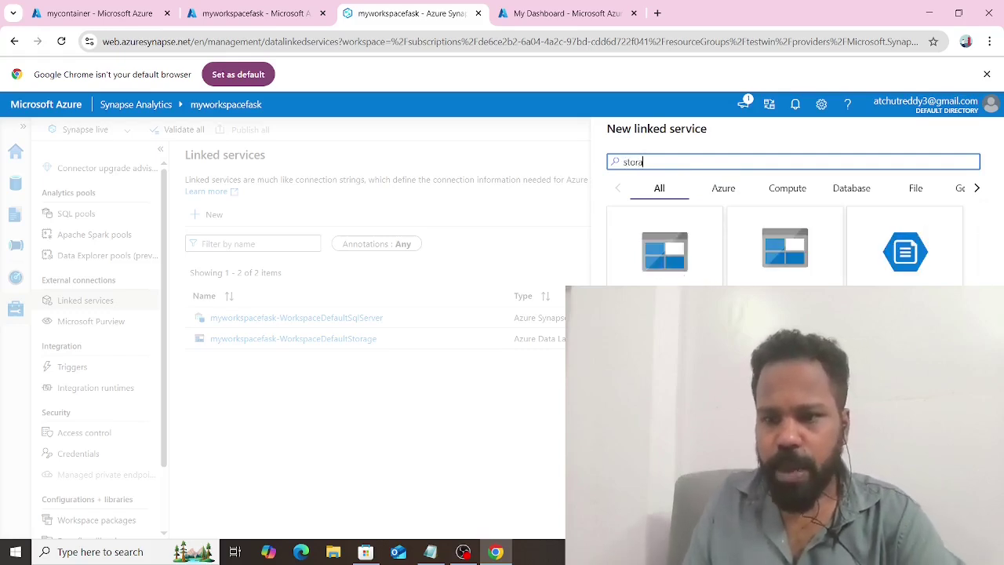
click(785, 299)
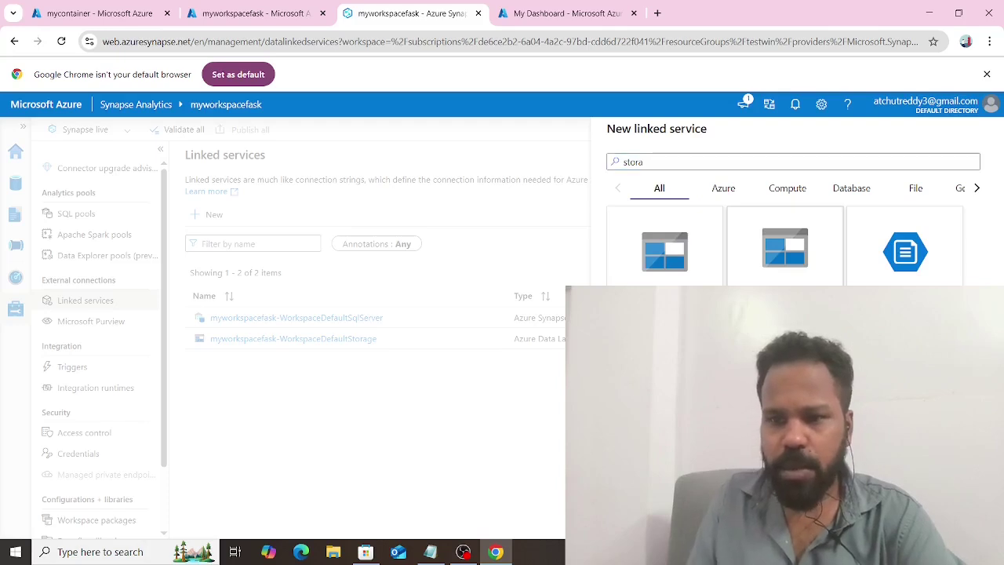
click(637, 522)
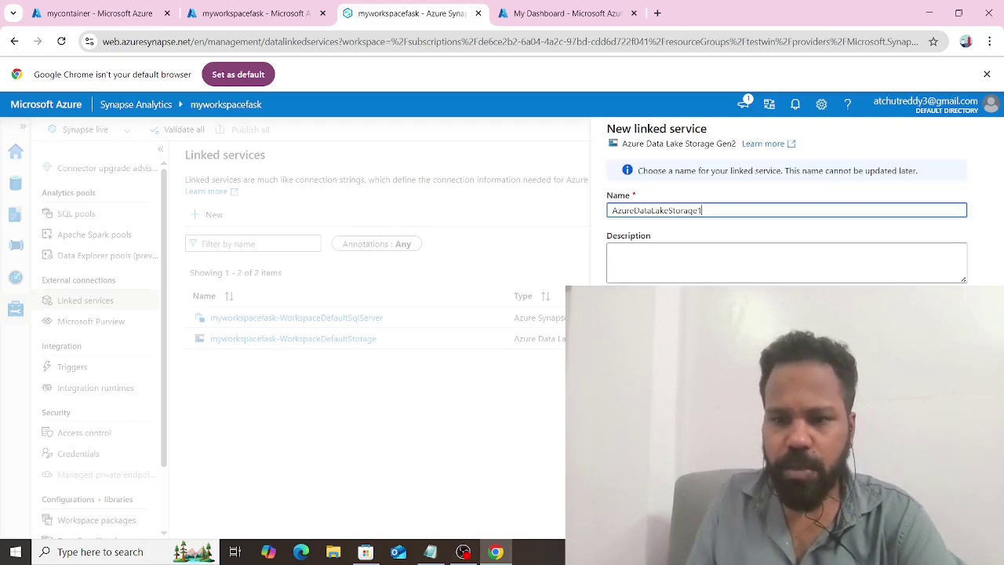
scroll(781, 220, down, 1)
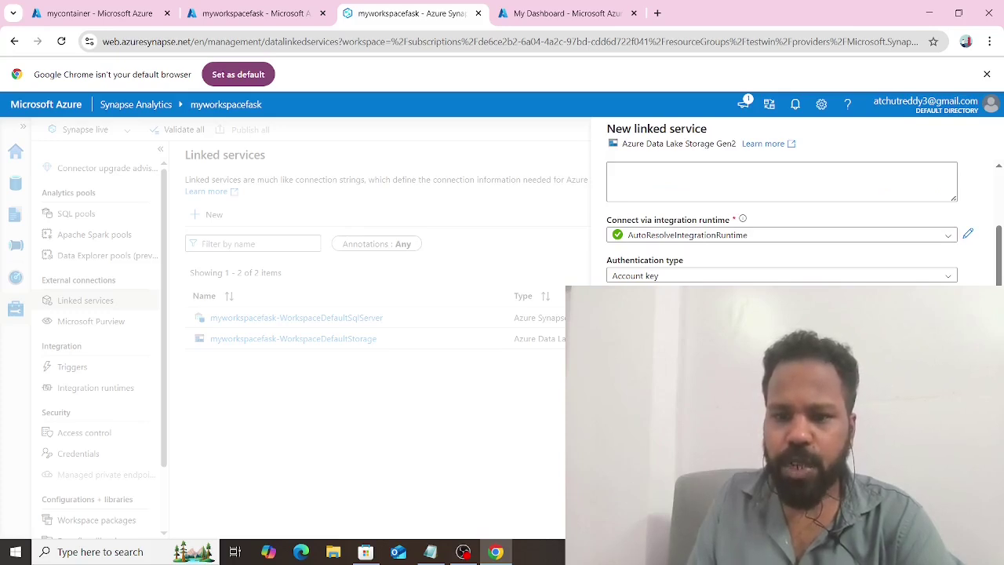
scroll(689, 286, down, 1)
scroll(690, 286, up, 2)
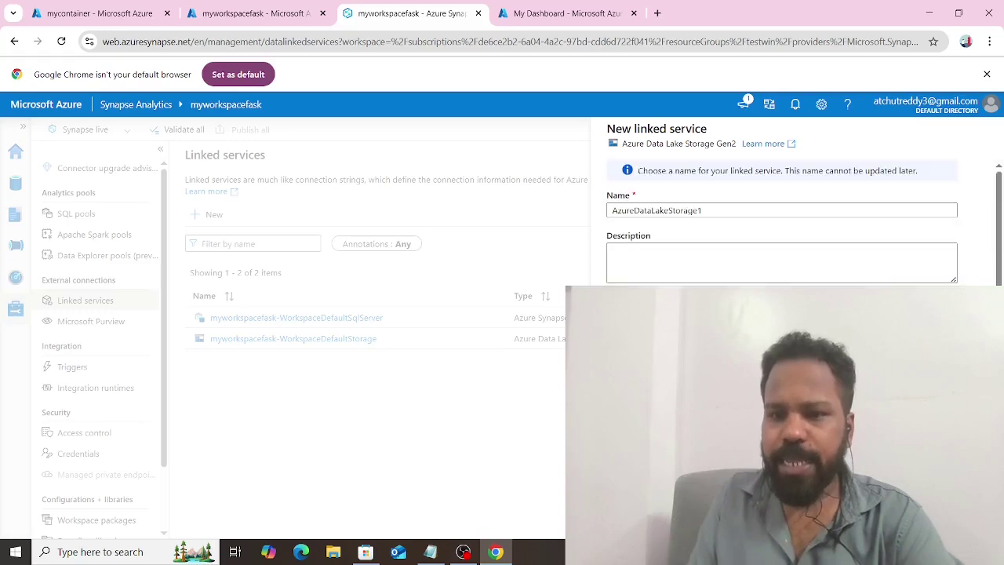
scroll(690, 286, down, 2)
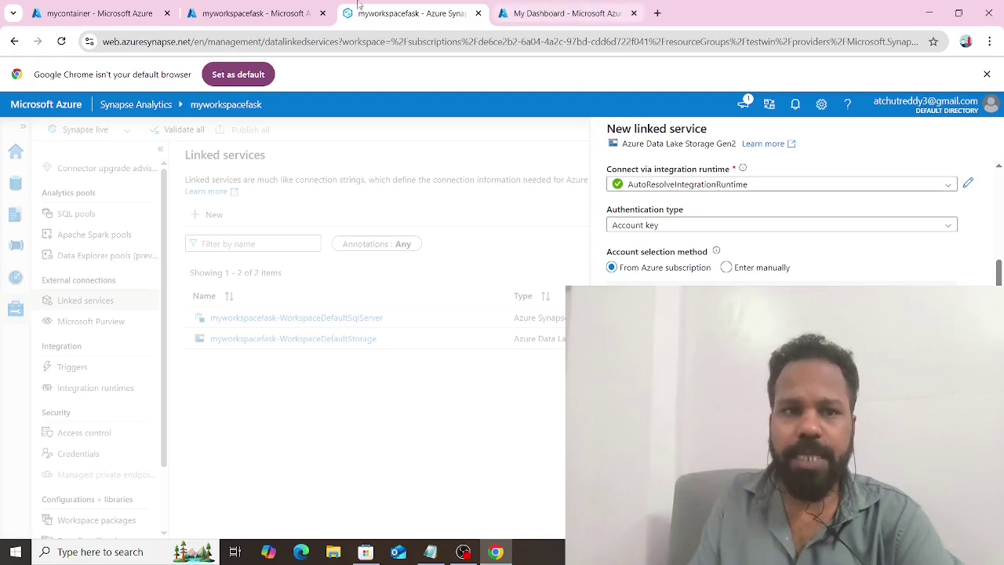
Step: Check mycontainer and the mystoragefask storage account in the Azure portal, and finish creating the AzureDataLakeStorage1 linked service in Synapse Studio
click(120, 10)
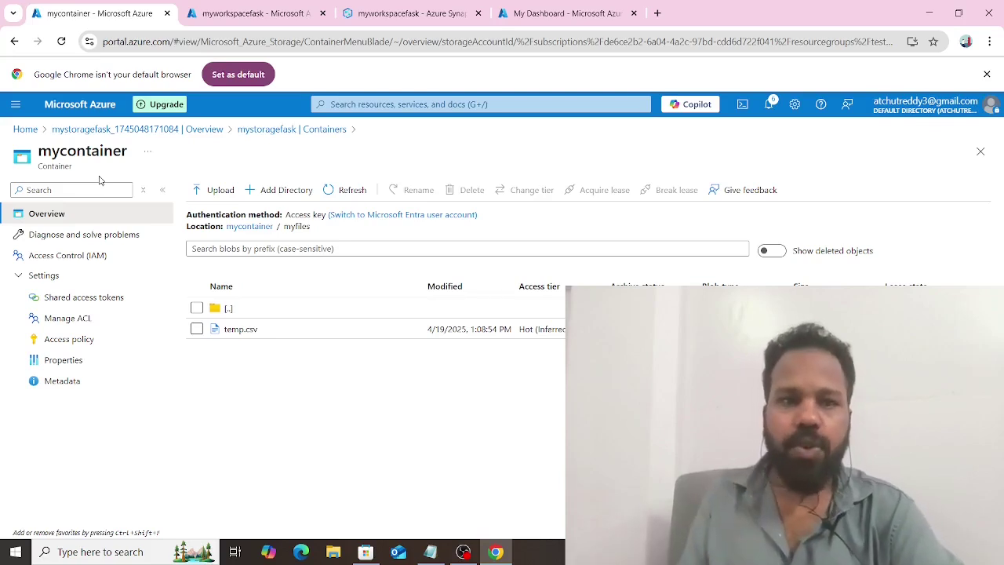
click(256, 11)
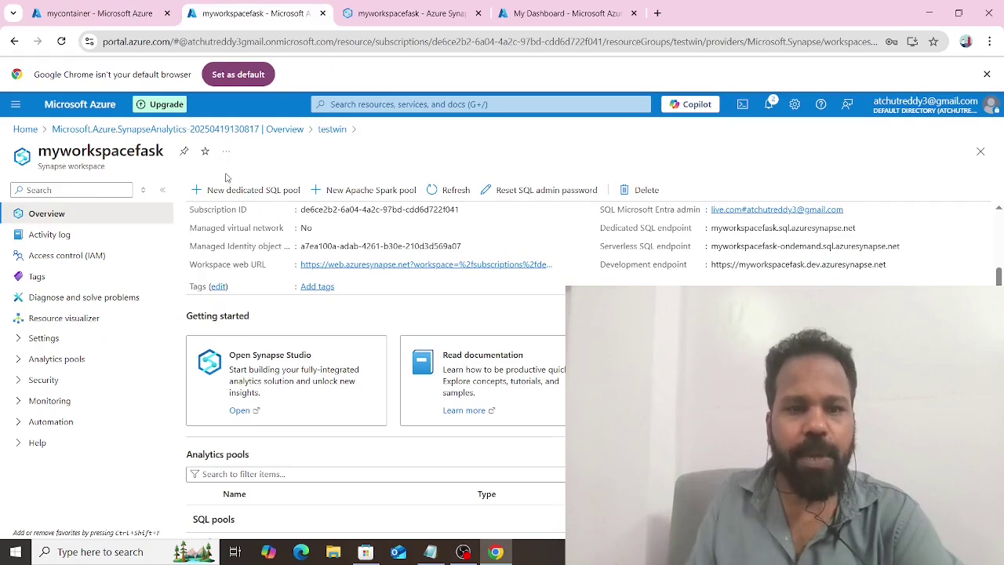
click(98, 13)
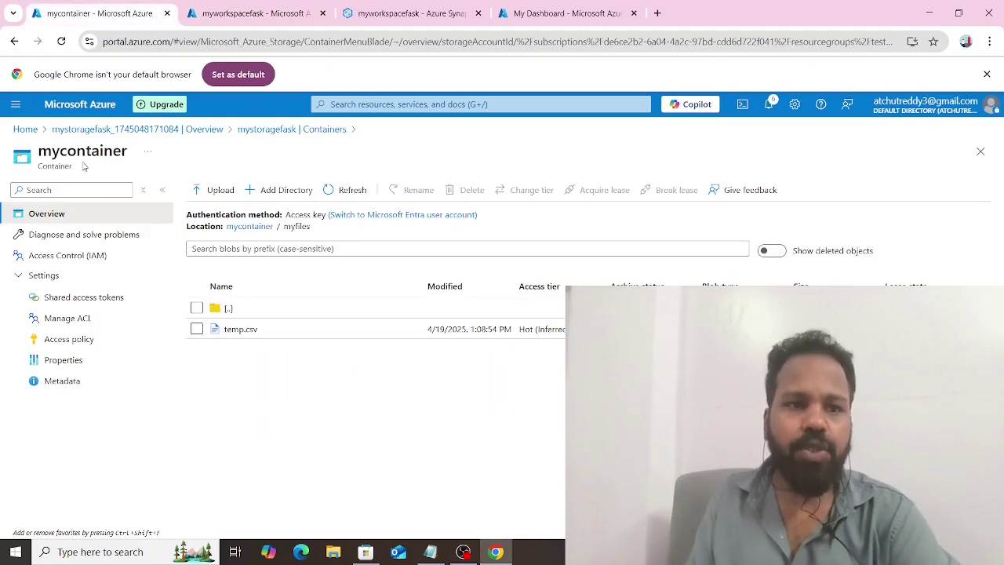
click(115, 130)
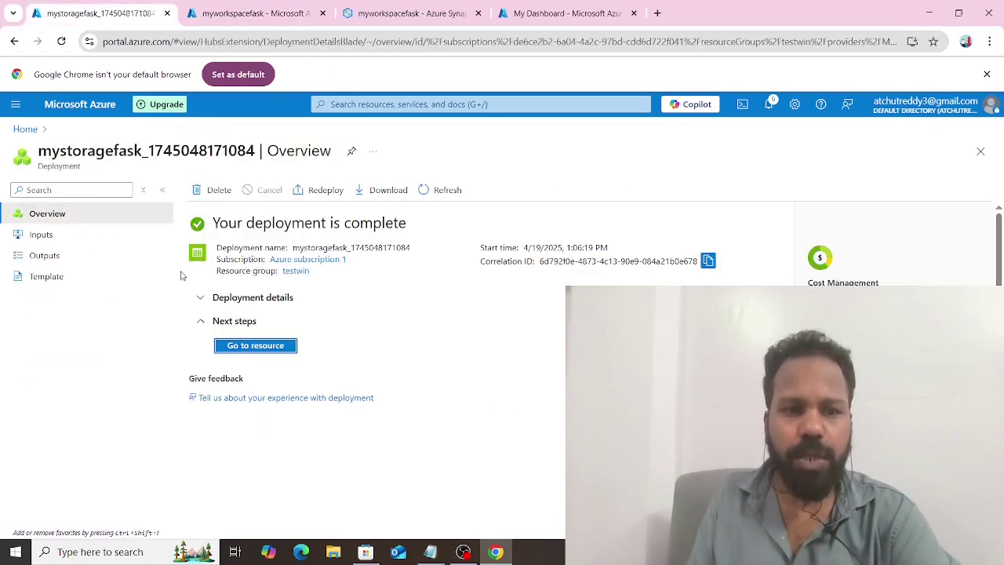
click(24, 129)
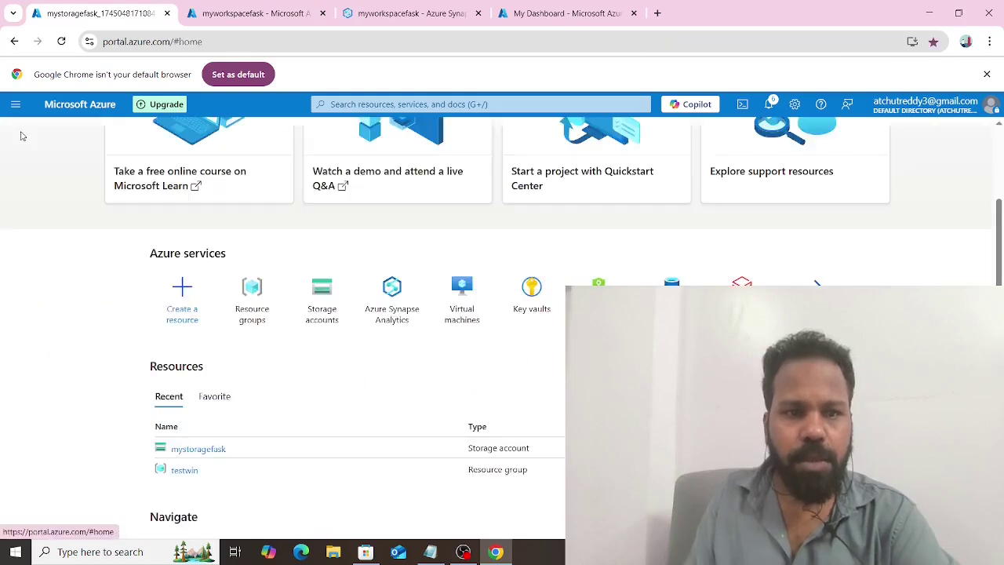
click(191, 450)
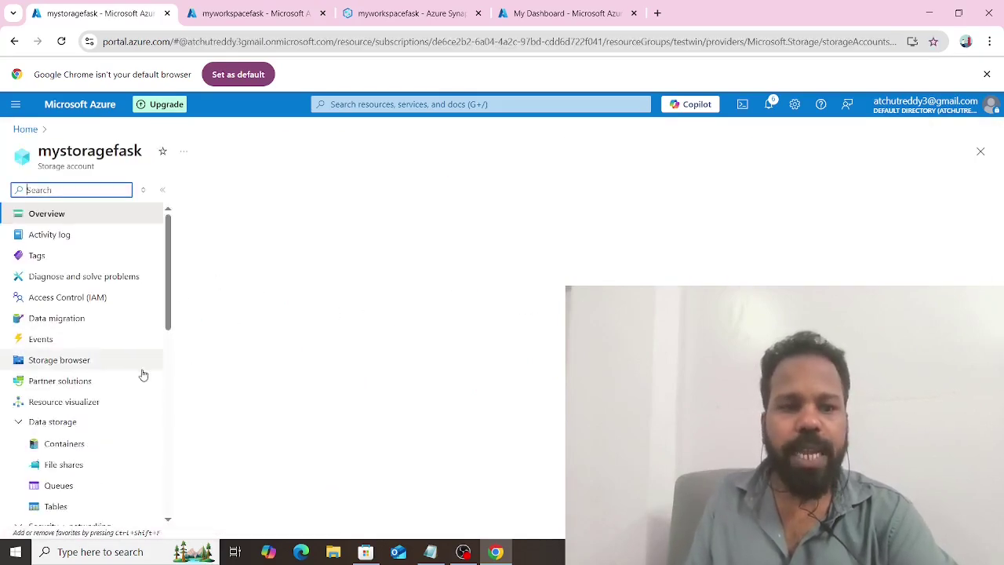
click(642, 10)
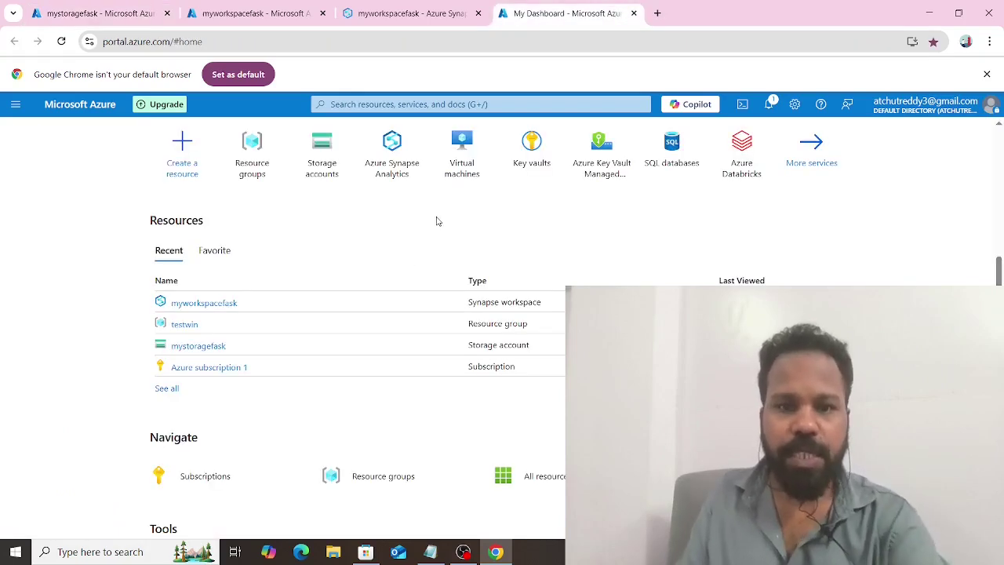
click(383, 9)
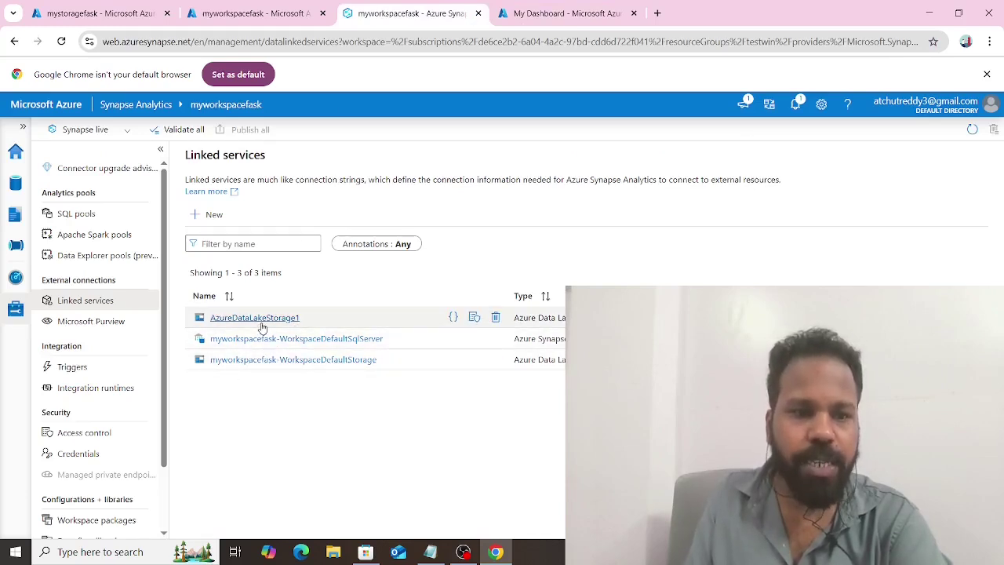
Step: Create a SQL database named myserverless with the Serverless pool type in the workspace's Data hub
click(16, 182)
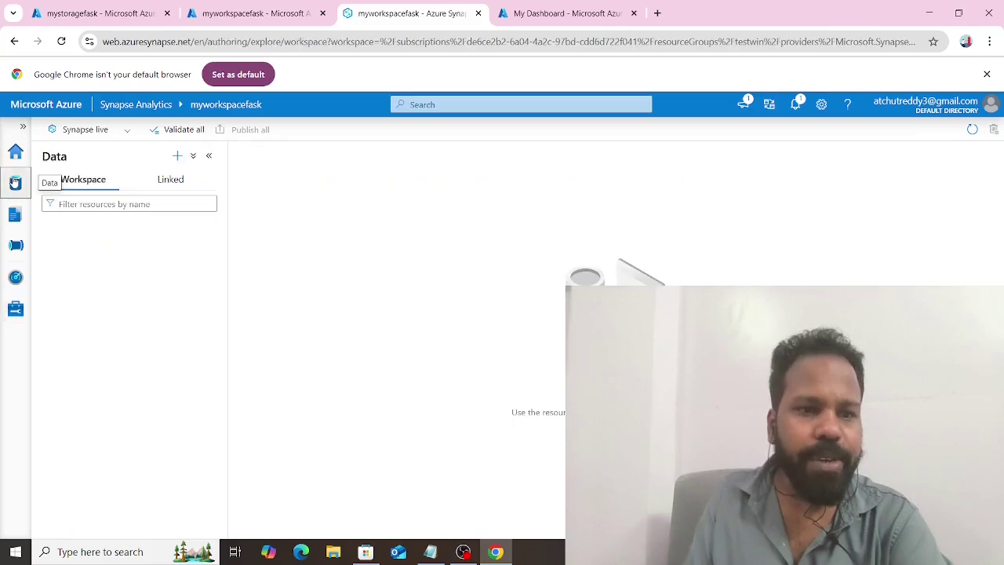
click(178, 156)
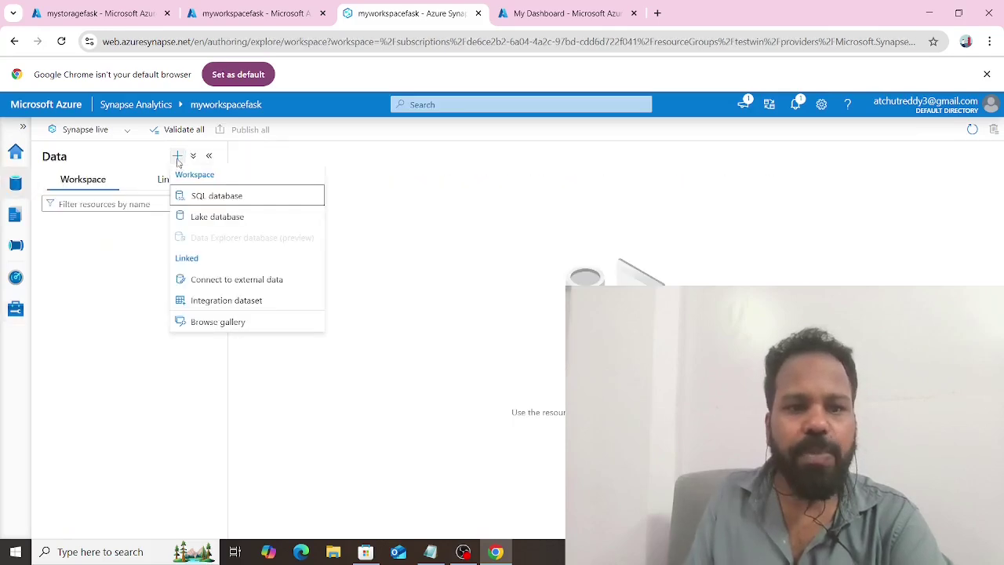
click(222, 200)
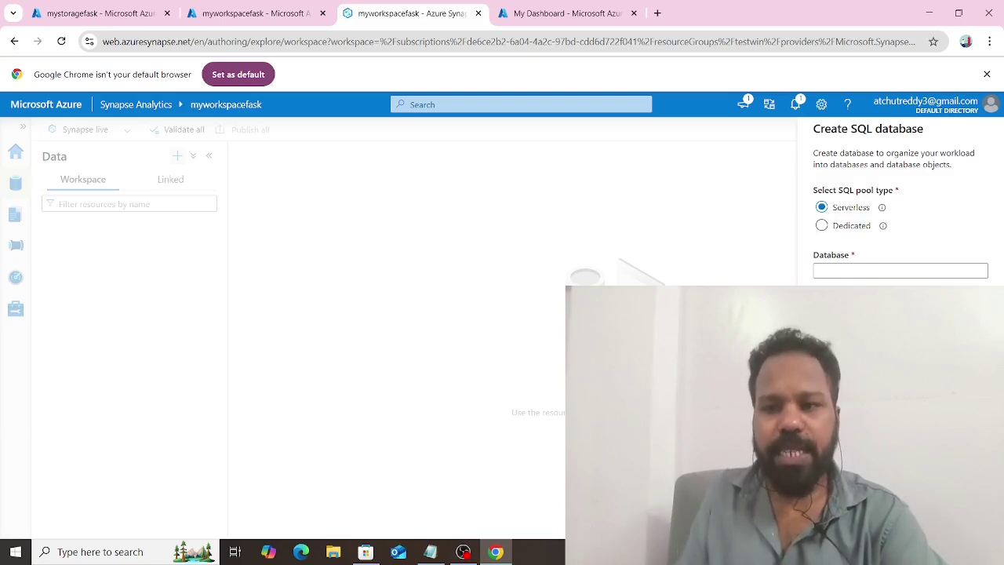
click(827, 271)
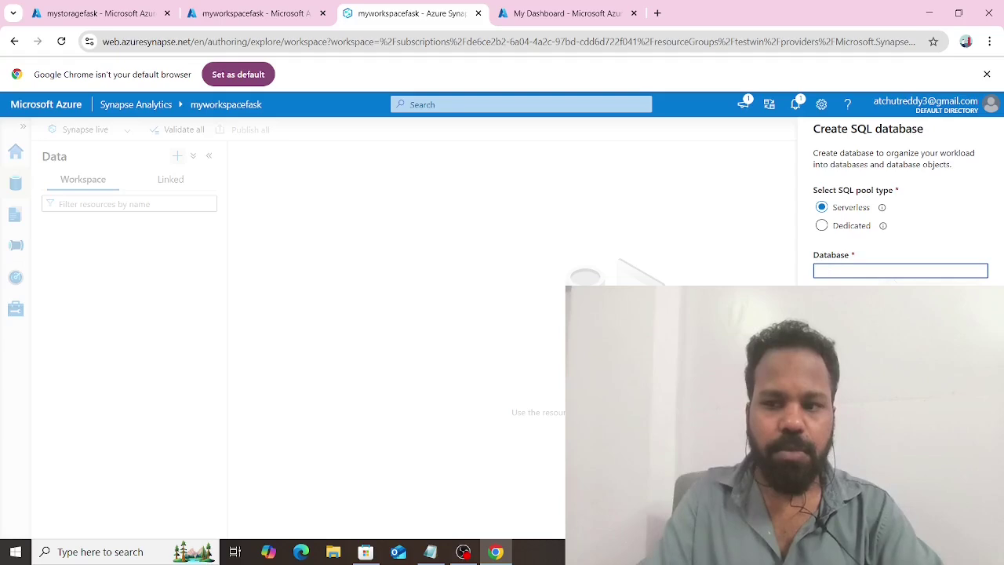
key(Tab)
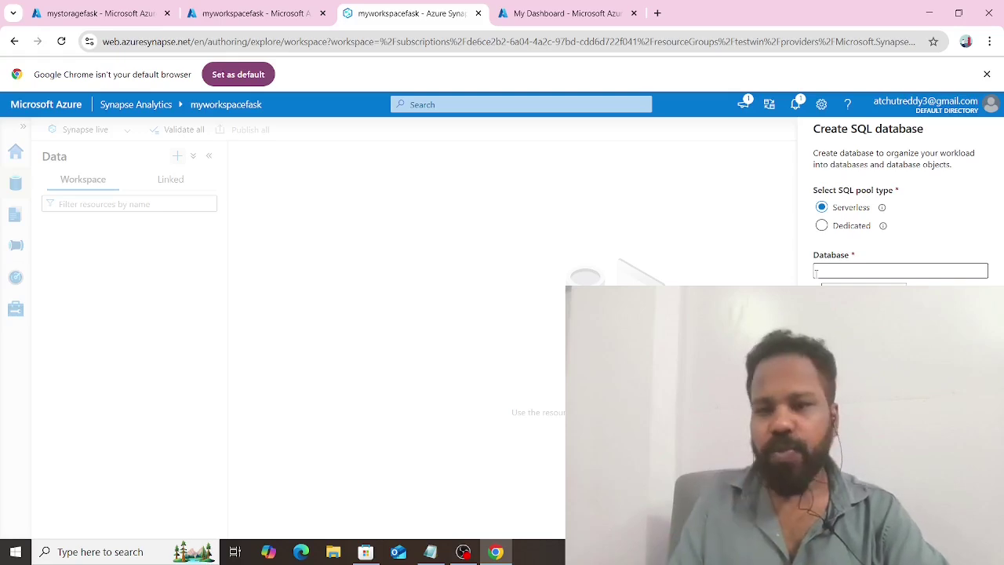
click(816, 271)
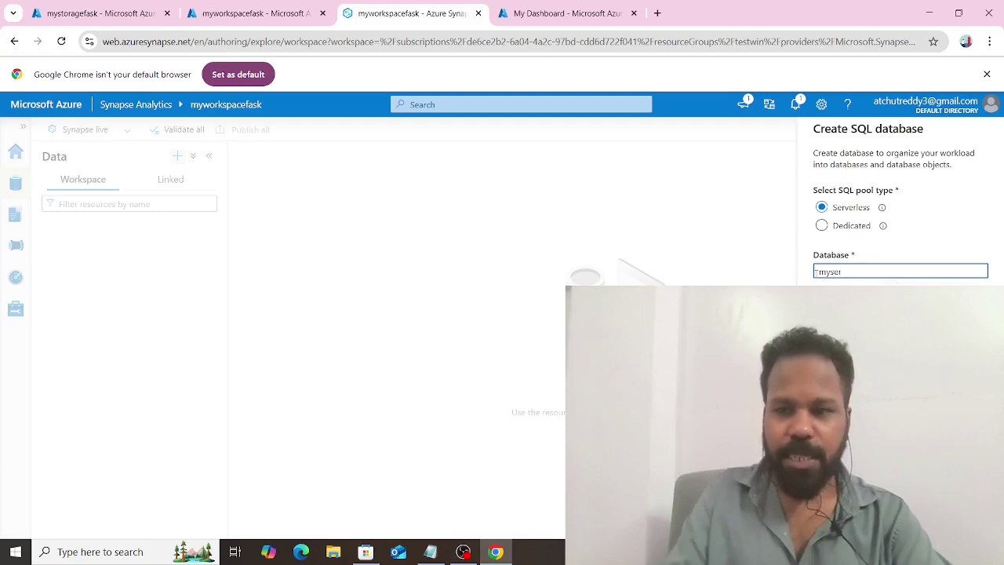
text(myserverless)
key(ctrl+a)
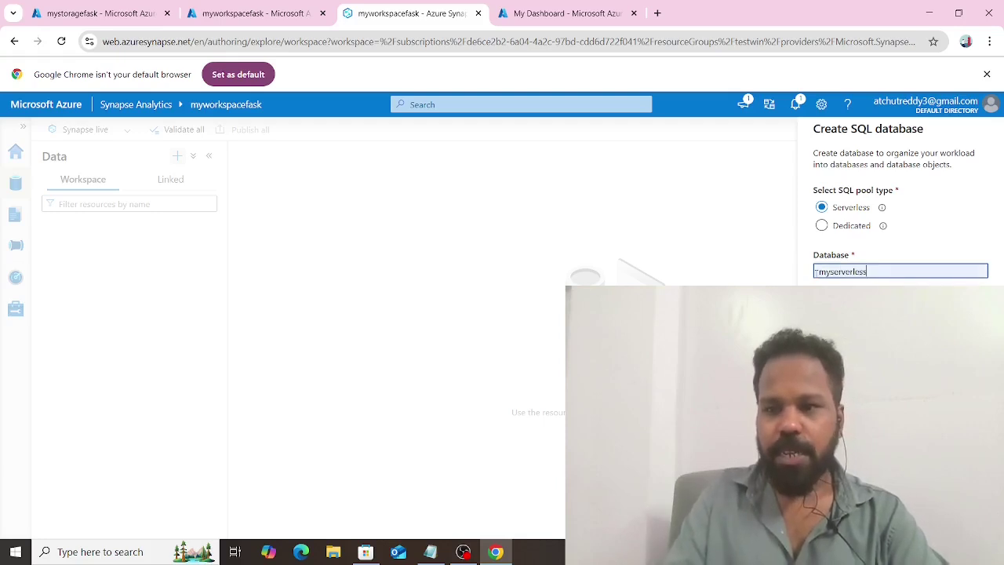
key(Tab)
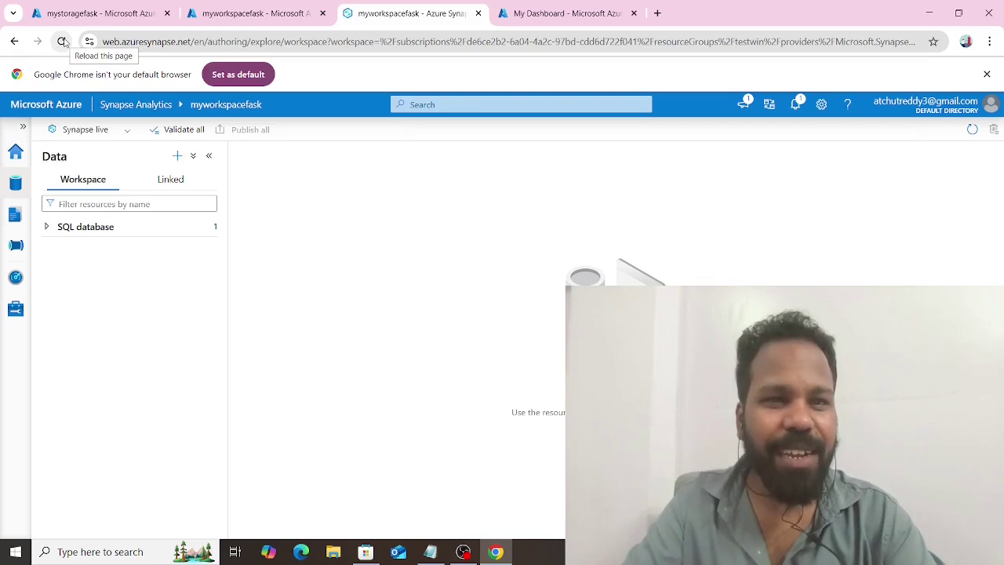
Step: Reload Synapse Studio and expand the myserverless SQL database with its External tables and External resources folders
click(64, 42)
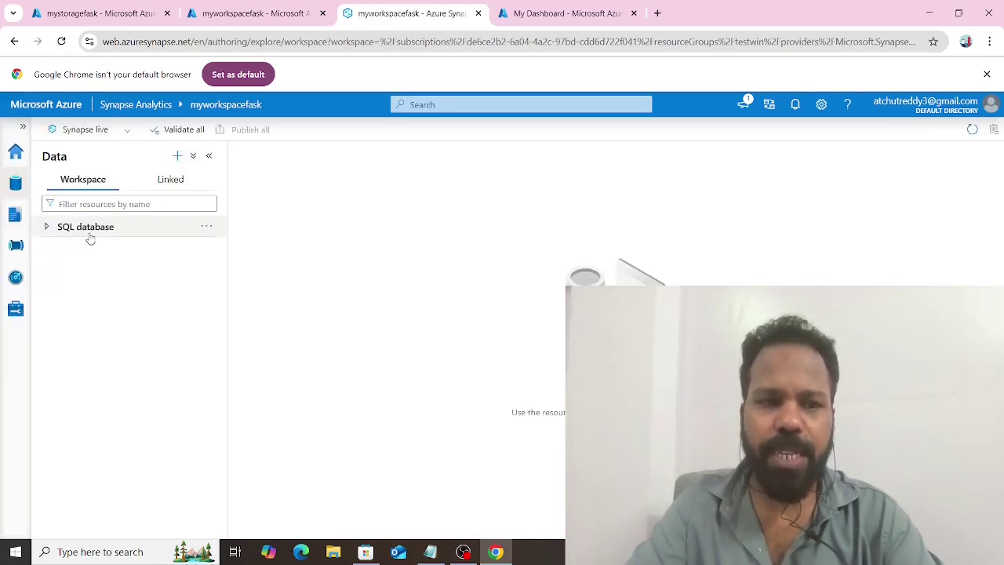
click(48, 228)
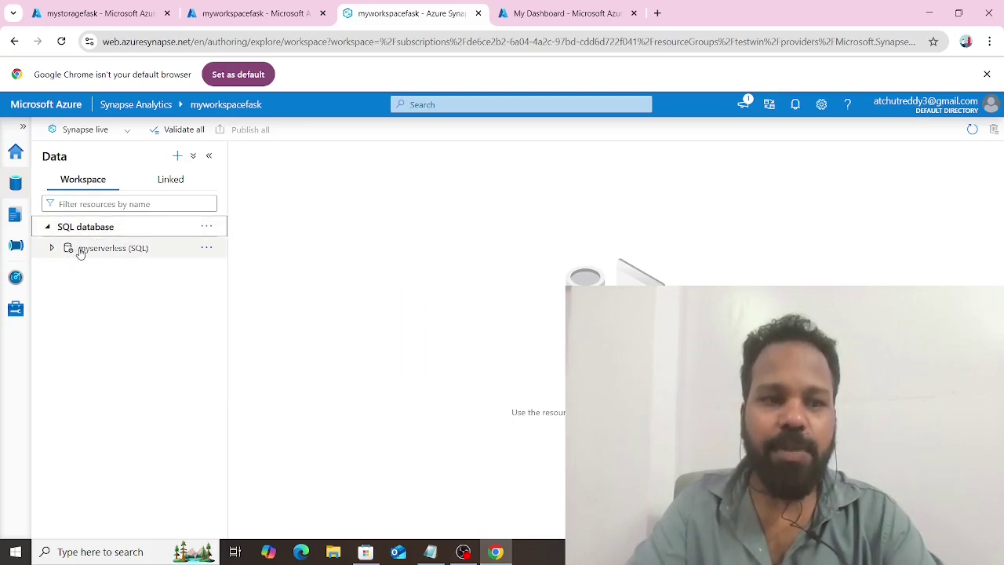
click(53, 249)
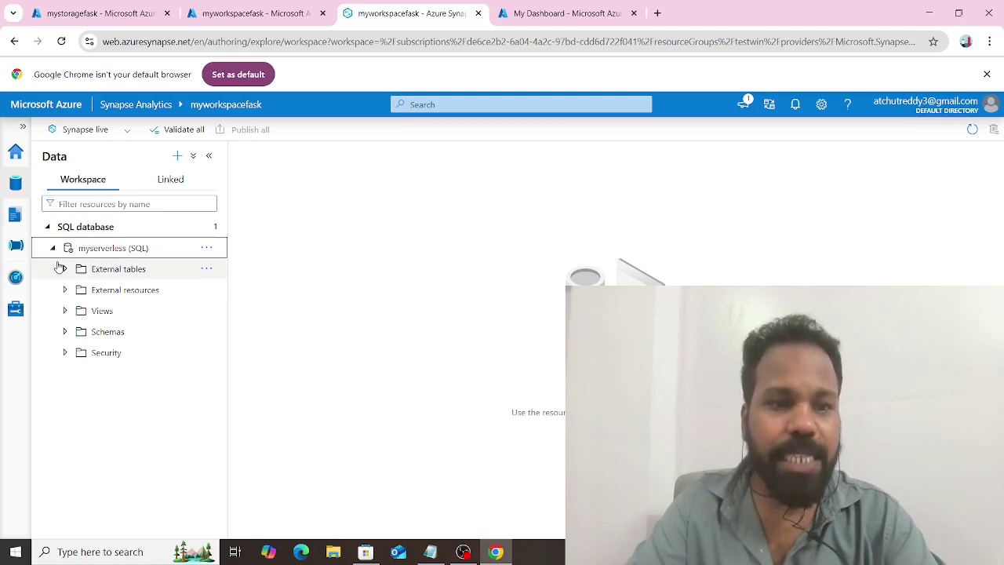
click(62, 271)
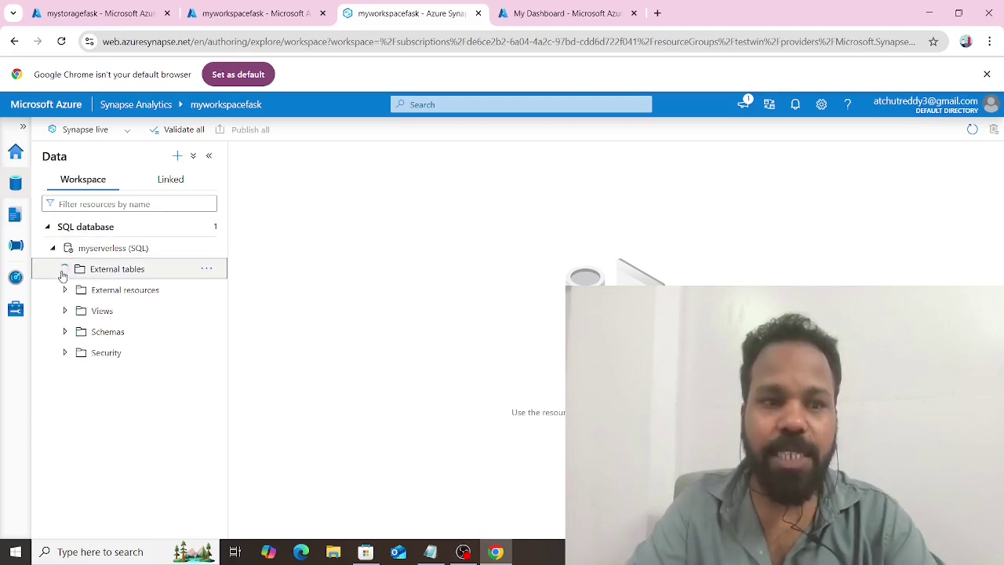
click(66, 290)
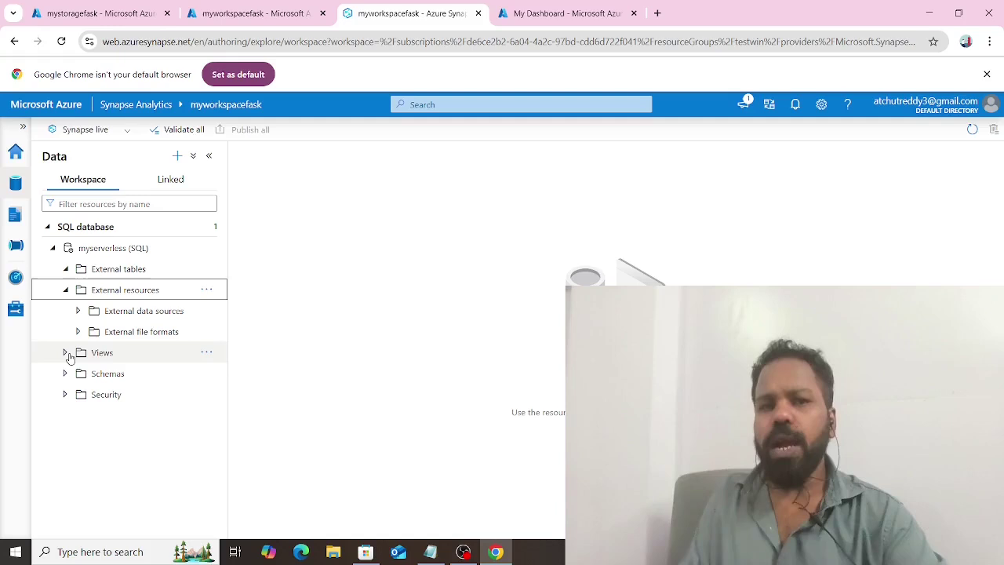
Step: Start a new role assignment in the Access Control (IAM) settings of the mystoragefask storage account in the Azure portal
click(105, 10)
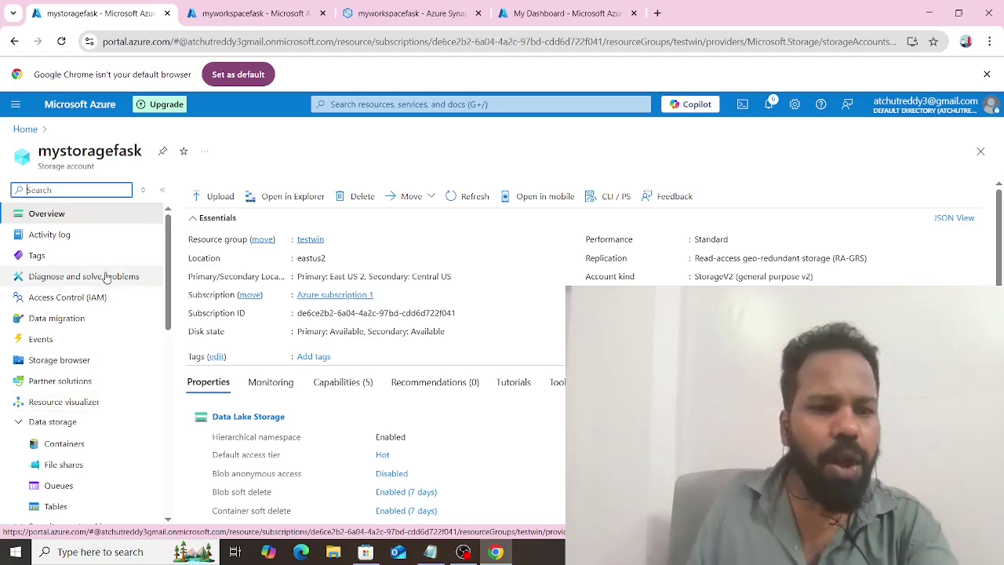
click(94, 298)
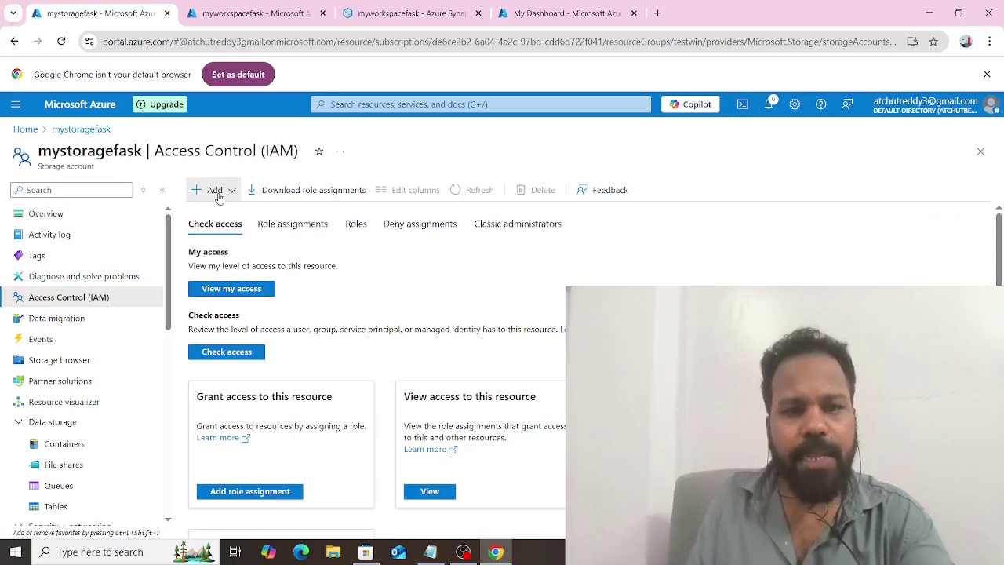
click(219, 196)
click(221, 210)
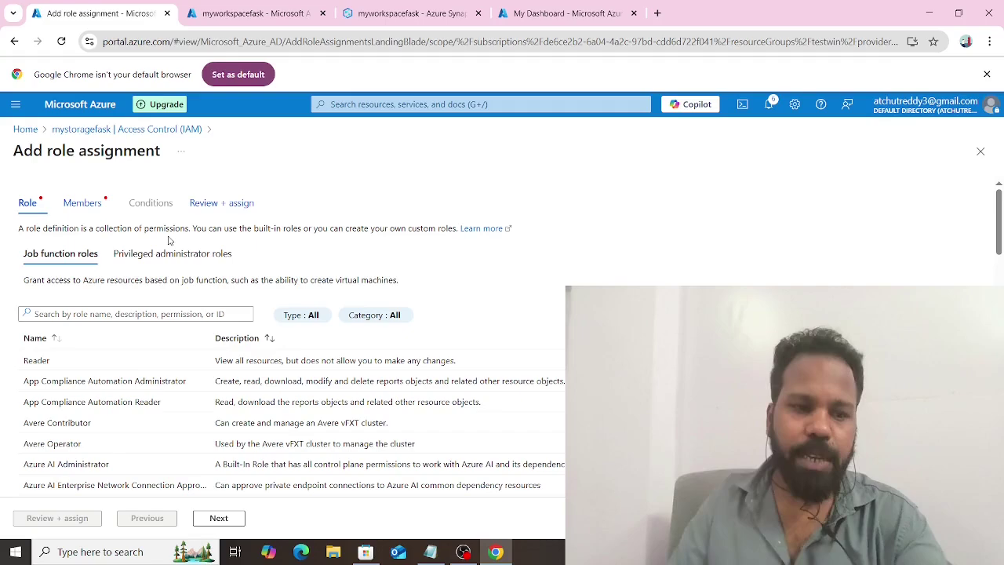
Step: Search the job function roles for "blob st", choose Storage Blob Data Contributor and continue to the members settings
scroll(88, 447, down, 2)
scroll(88, 448, down, 1)
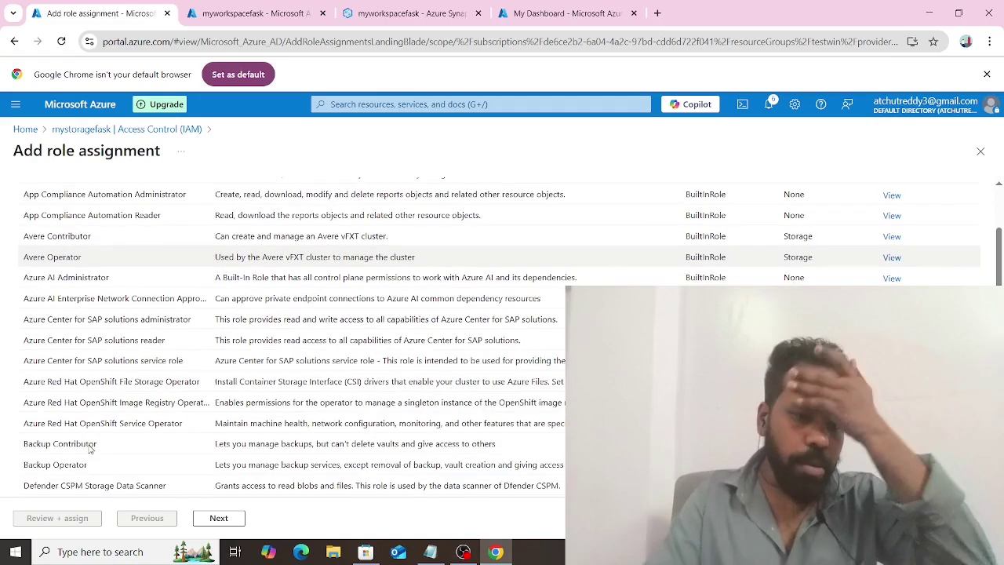
scroll(91, 444, up, 5)
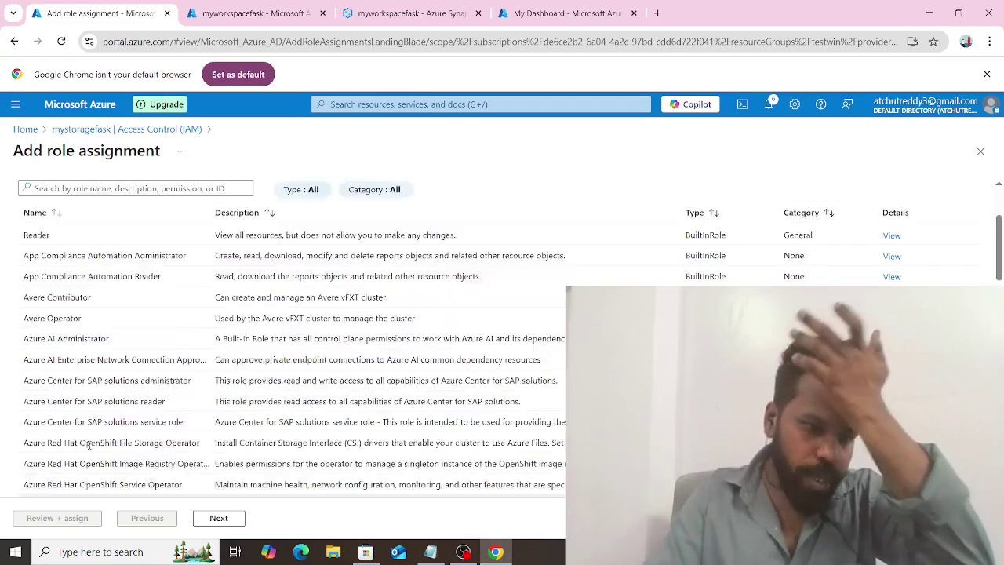
click(70, 314)
text(storage)
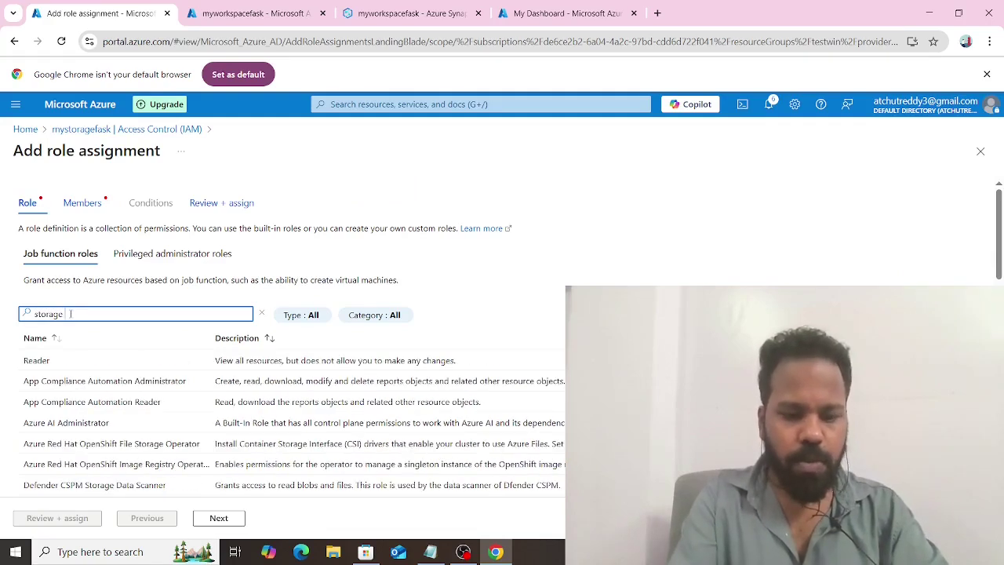
key(BackSpace)
key(BackSpace)
key(BackSpace)
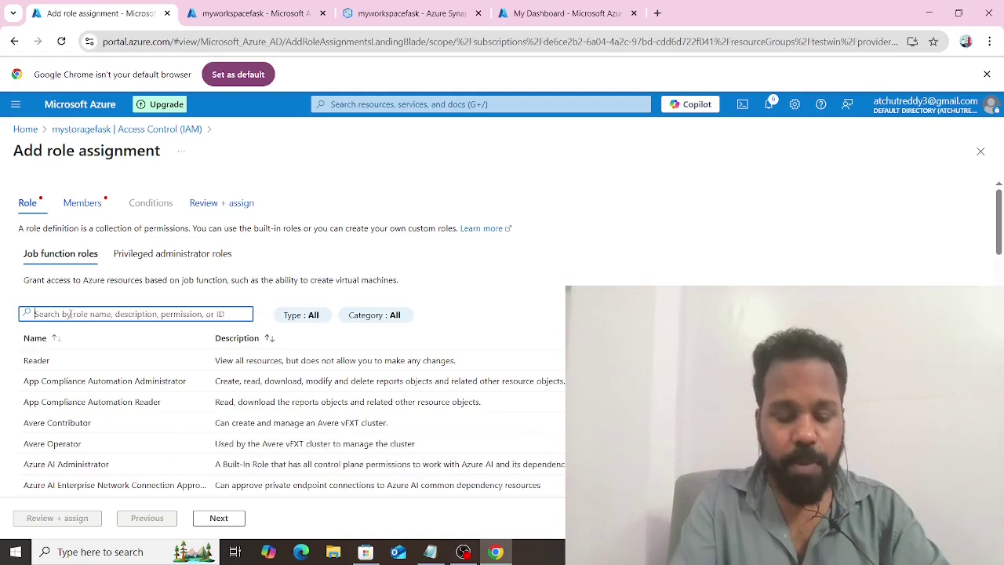
text(blob st)
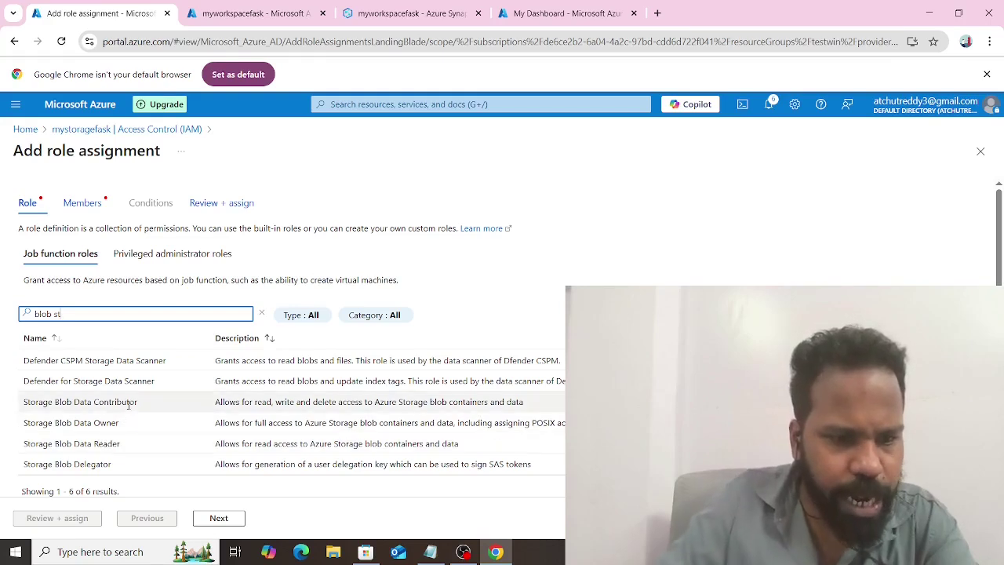
click(129, 403)
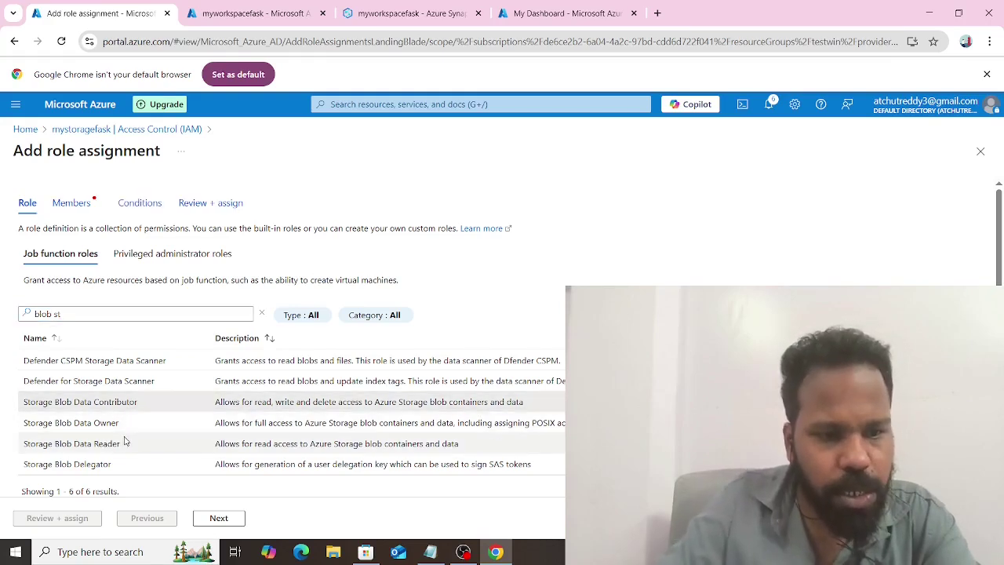
click(217, 522)
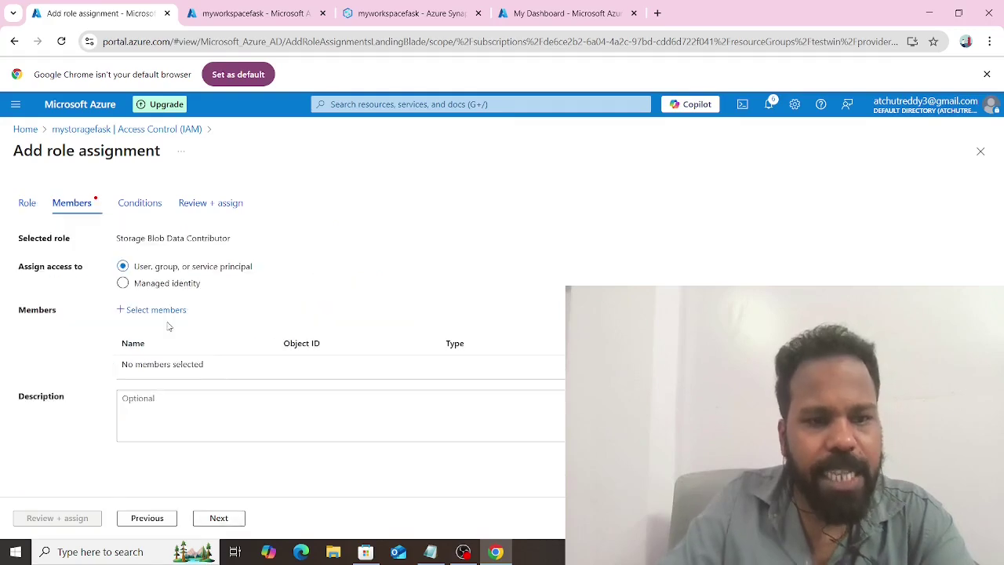
Step: Try to assign the role to the managed identity of the Synapse workspace myworkspacefask
click(123, 285)
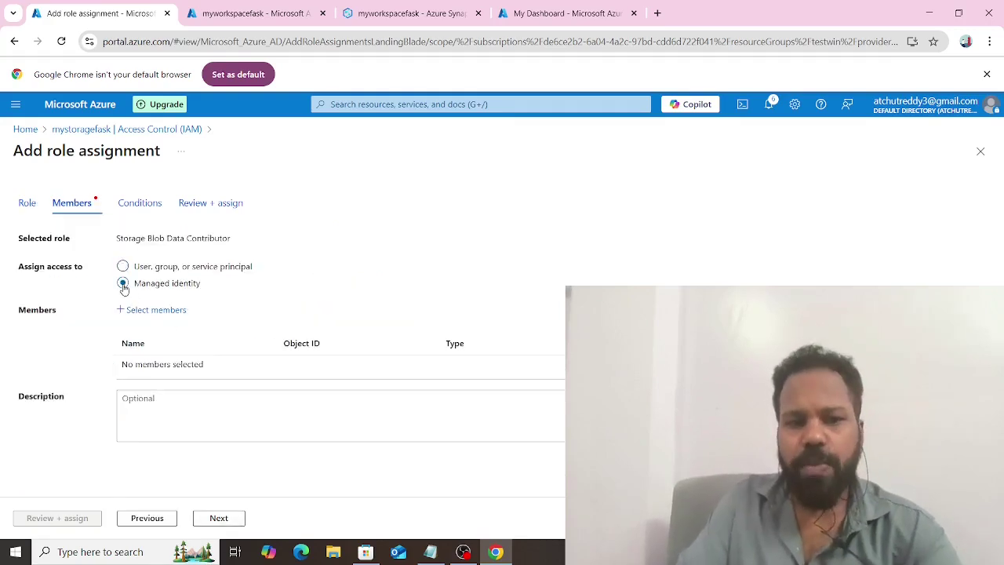
click(154, 312)
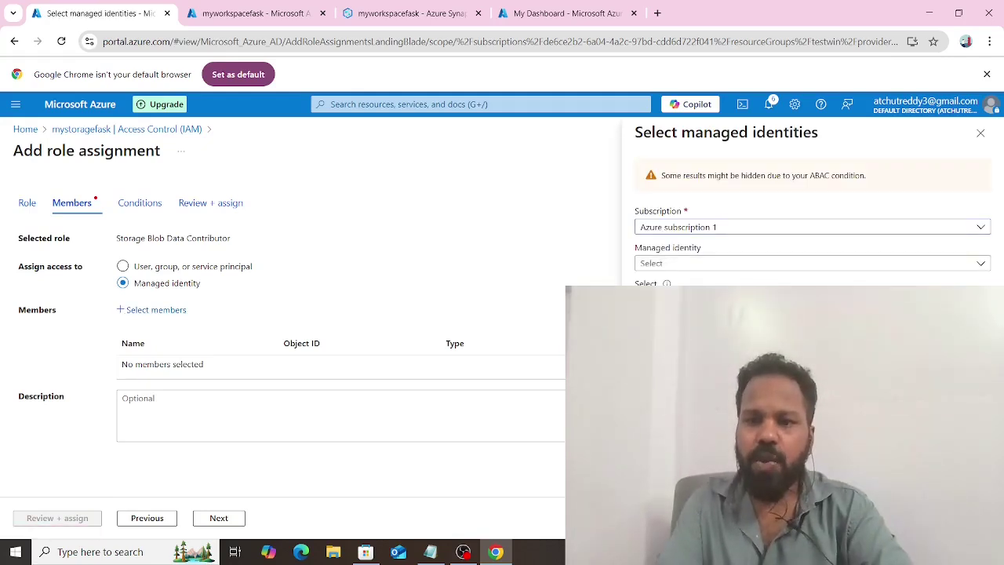
click(702, 263)
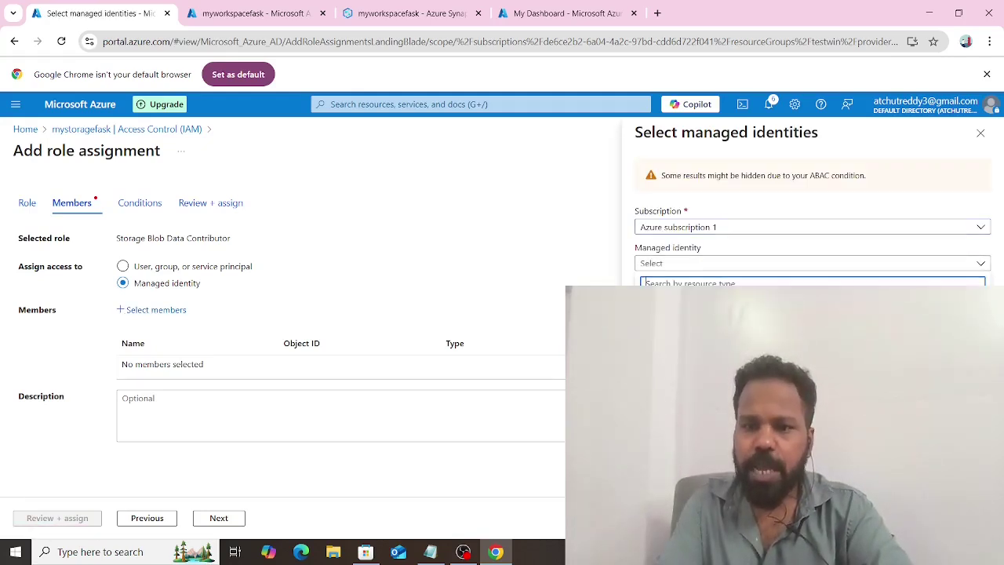
click(695, 343)
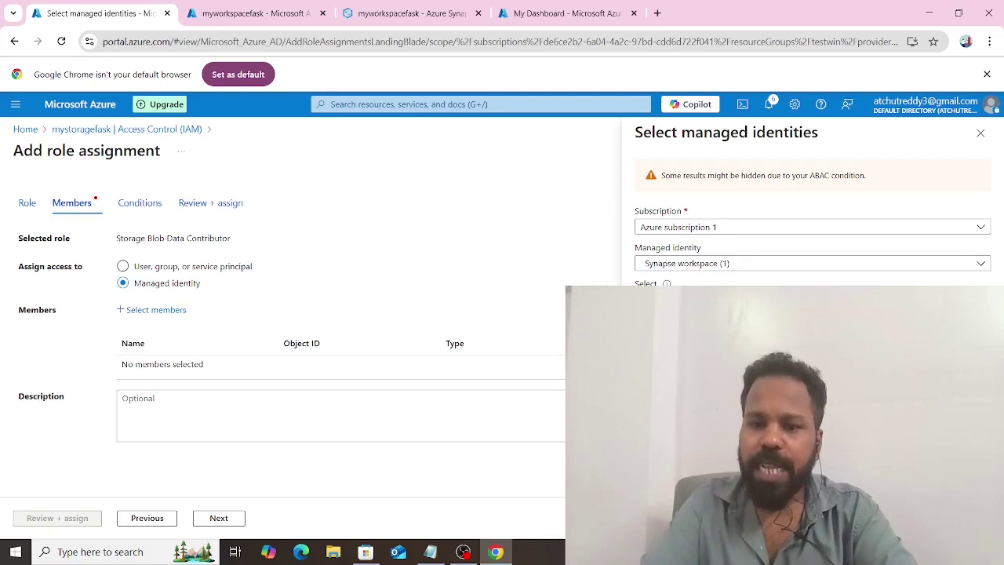
click(660, 518)
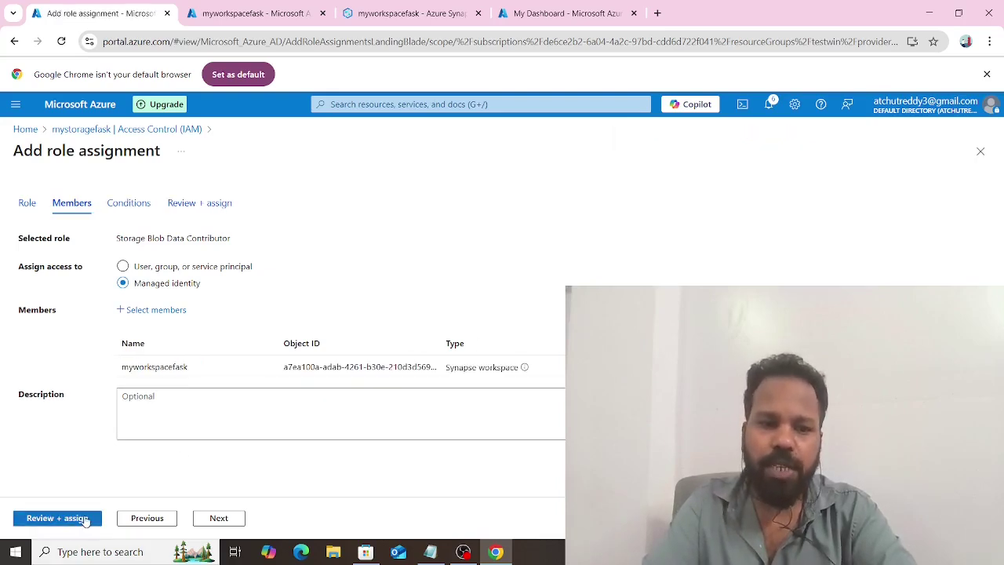
click(56, 517)
click(84, 519)
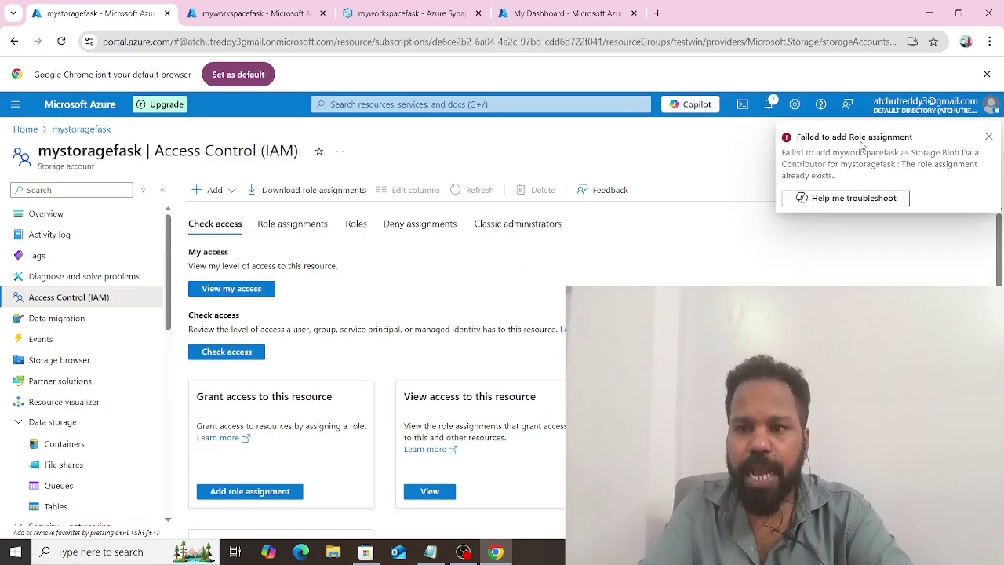
Step: Open Copilot's troubleshooting help for the role assignment error and read its guidance on assigning and creating custom roles
click(864, 199)
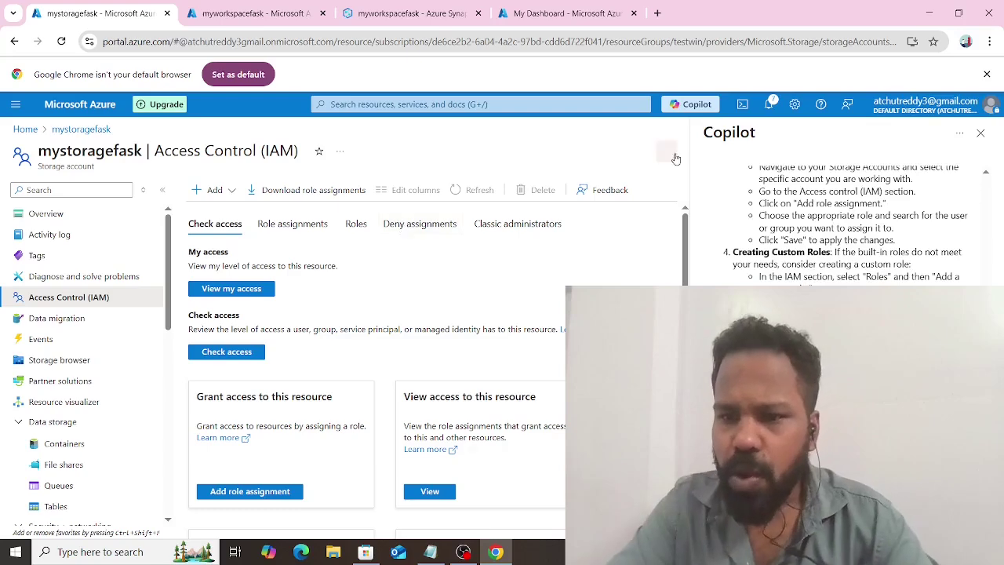
scroll(843, 224, up, 1)
scroll(818, 284, up, 1)
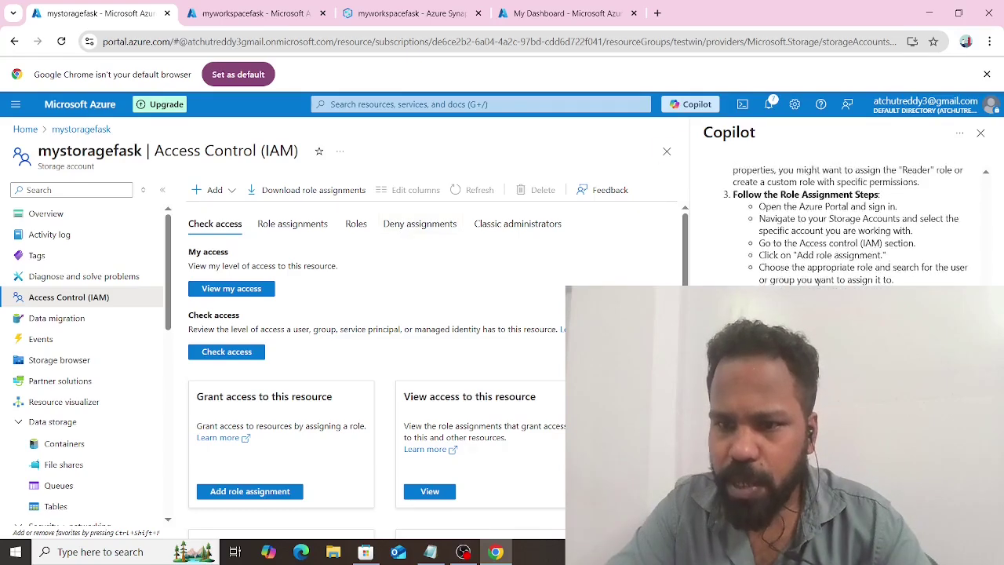
scroll(818, 284, up, 1)
scroll(819, 284, up, 2)
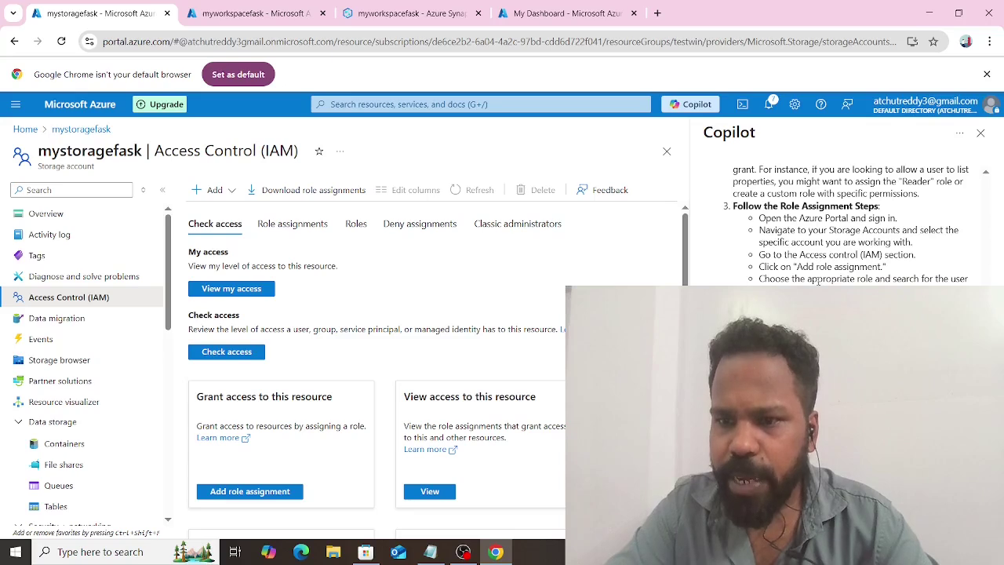
scroll(819, 280, down, 1)
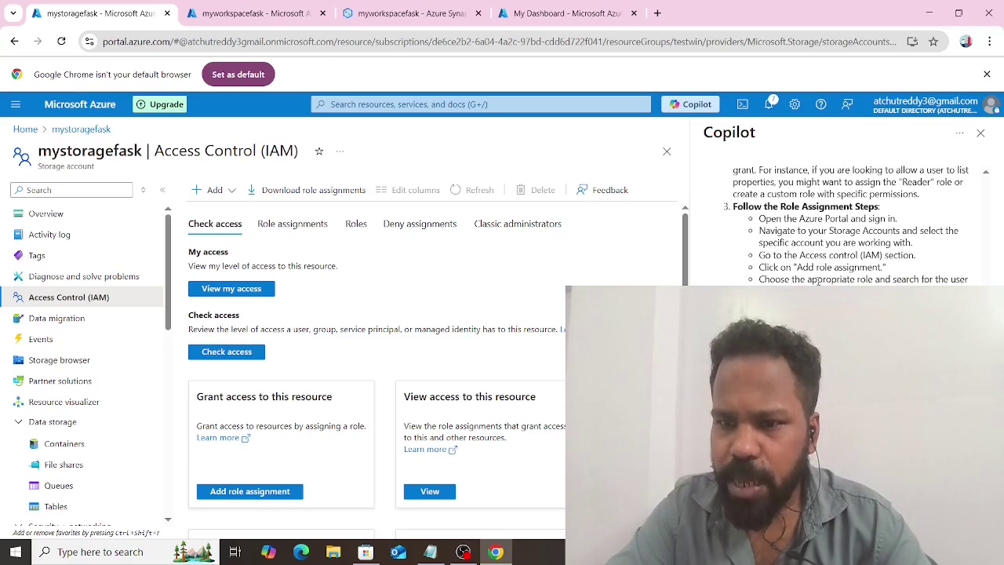
scroll(819, 280, down, 2)
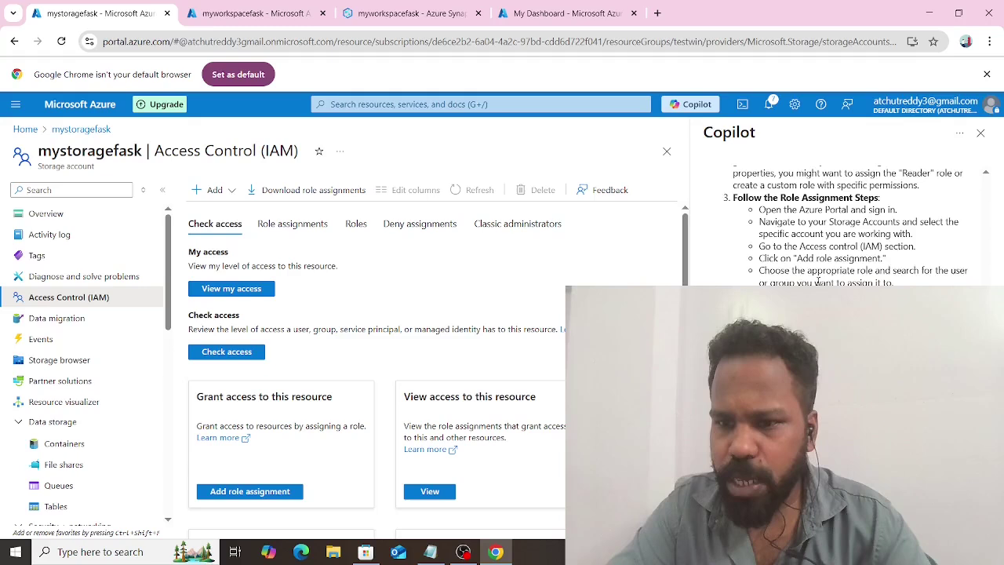
scroll(819, 280, down, 1)
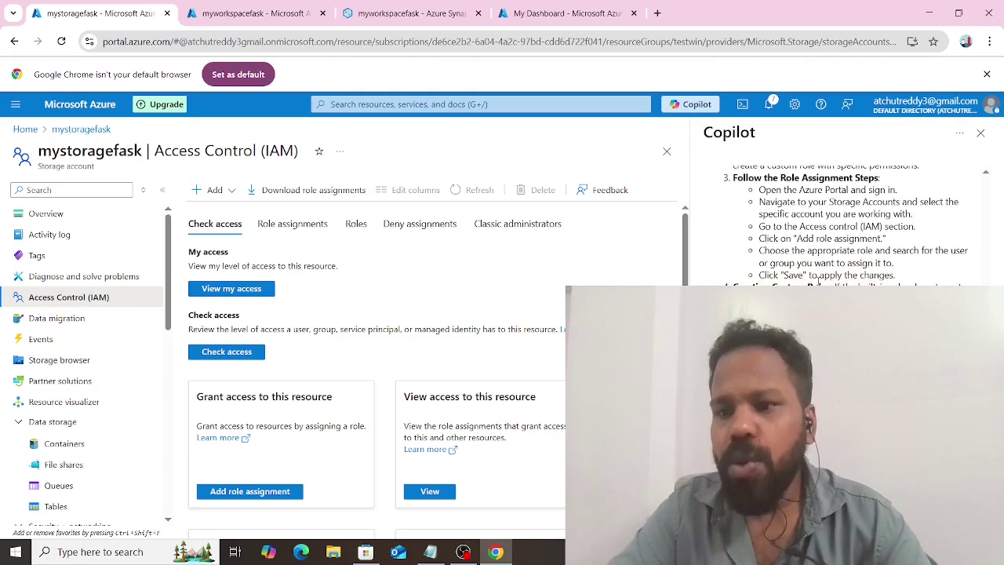
scroll(818, 280, down, 3)
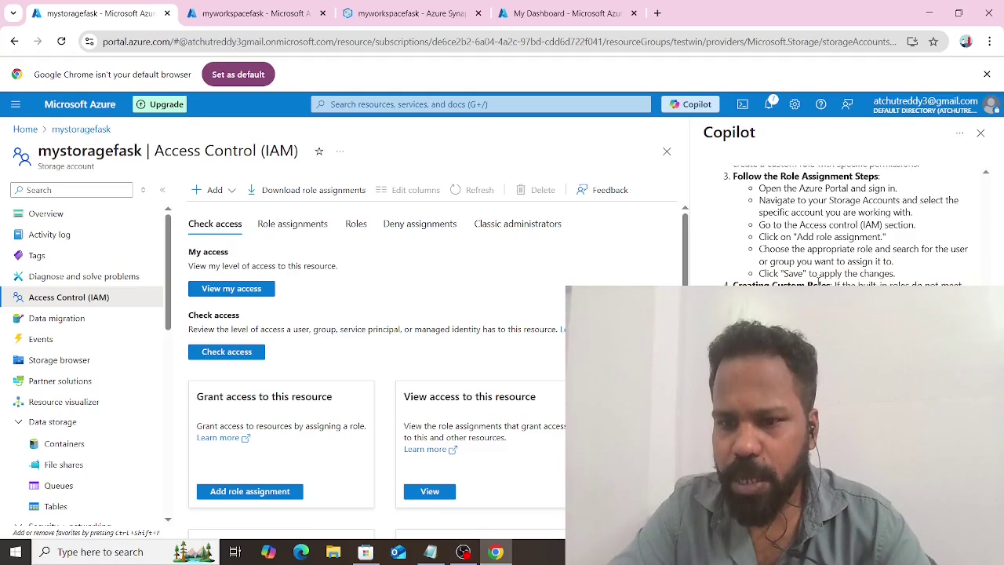
scroll(818, 281, down, 1)
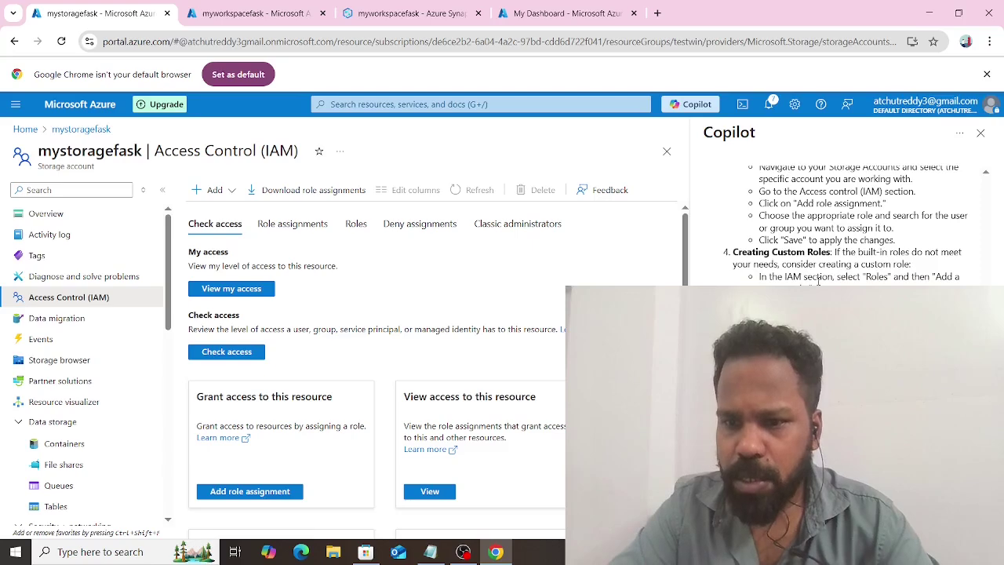
scroll(818, 280, down, 3)
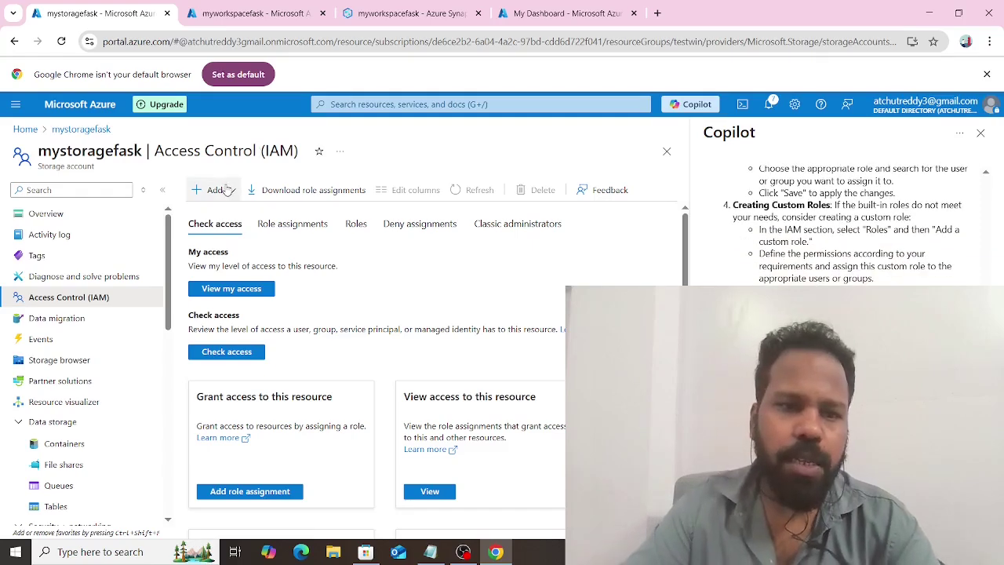
Step: Open the storage account's list of role definitions and mark the Owner and Contributor roles
click(354, 227)
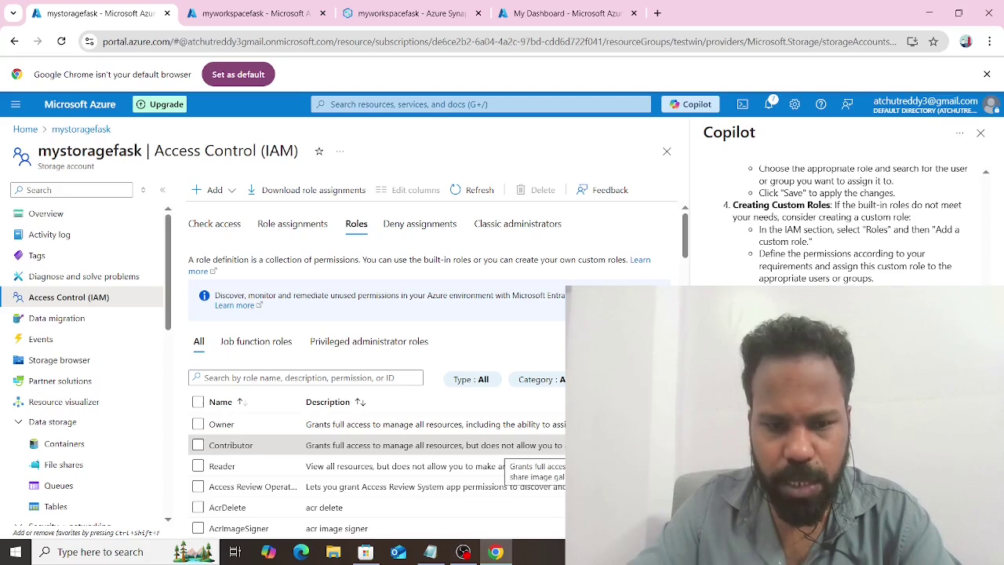
click(198, 424)
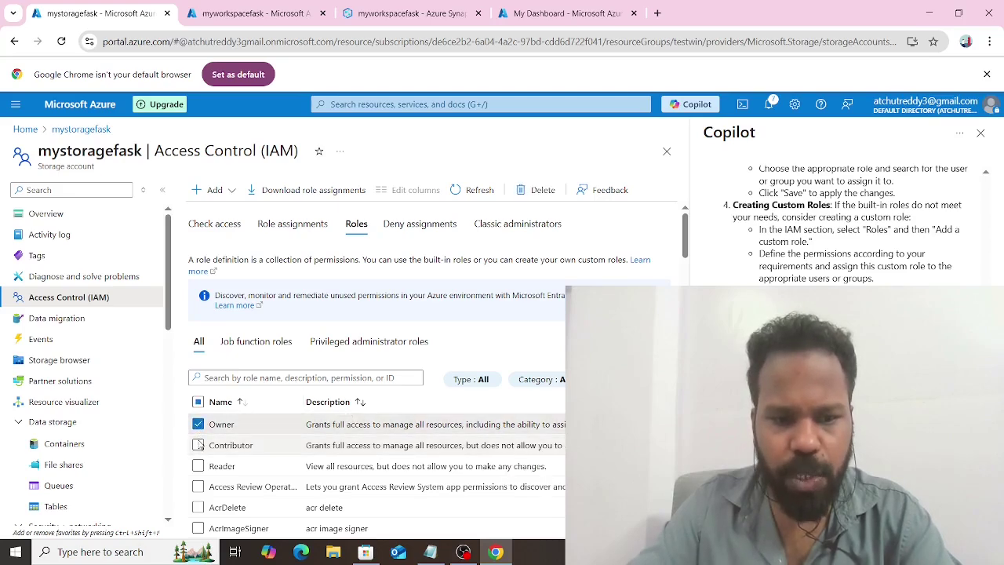
scroll(276, 449, down, 1)
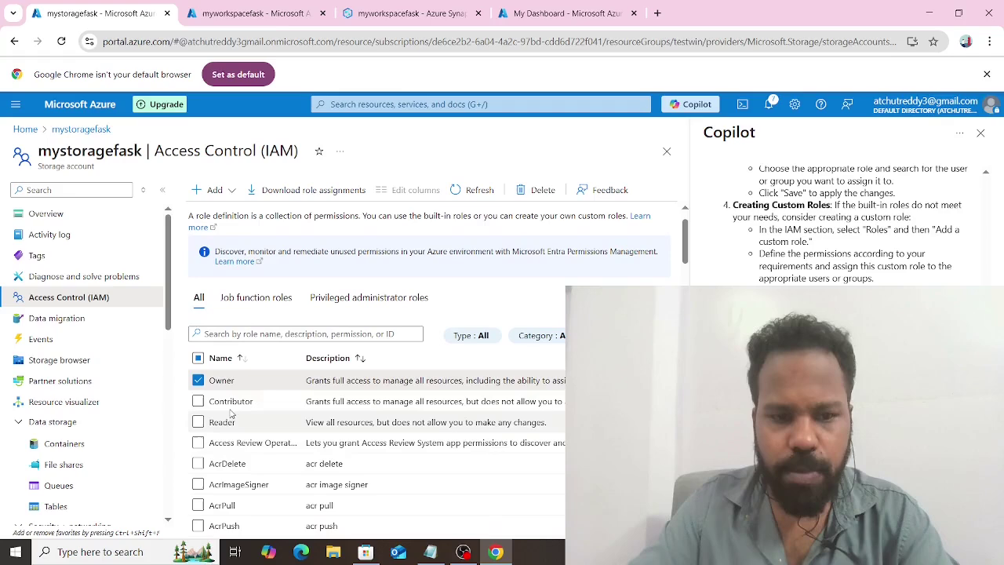
click(198, 402)
Step: Search the role definitions for "storage" and mark the Storage Blob Data Contributor role
click(229, 333)
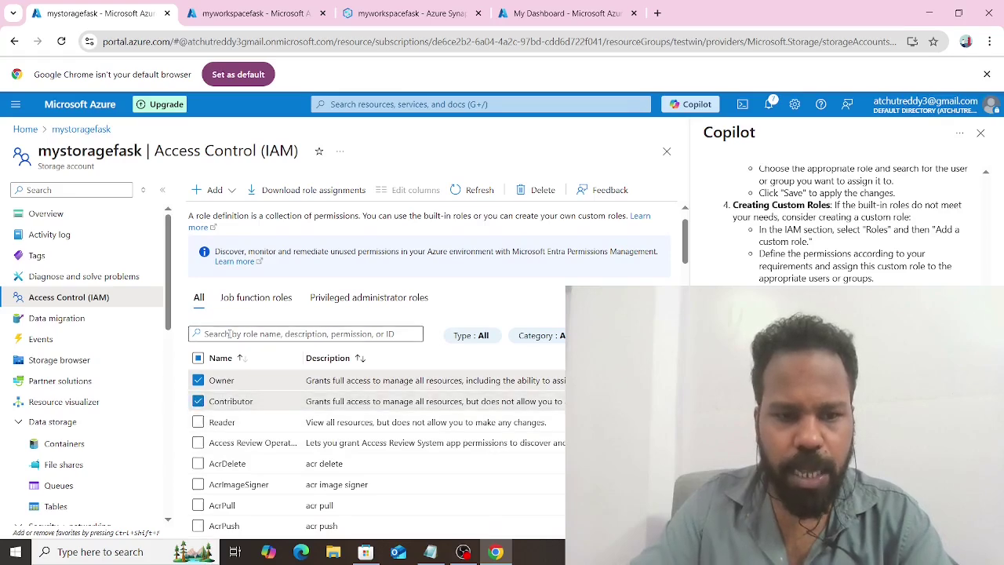
text(stora)
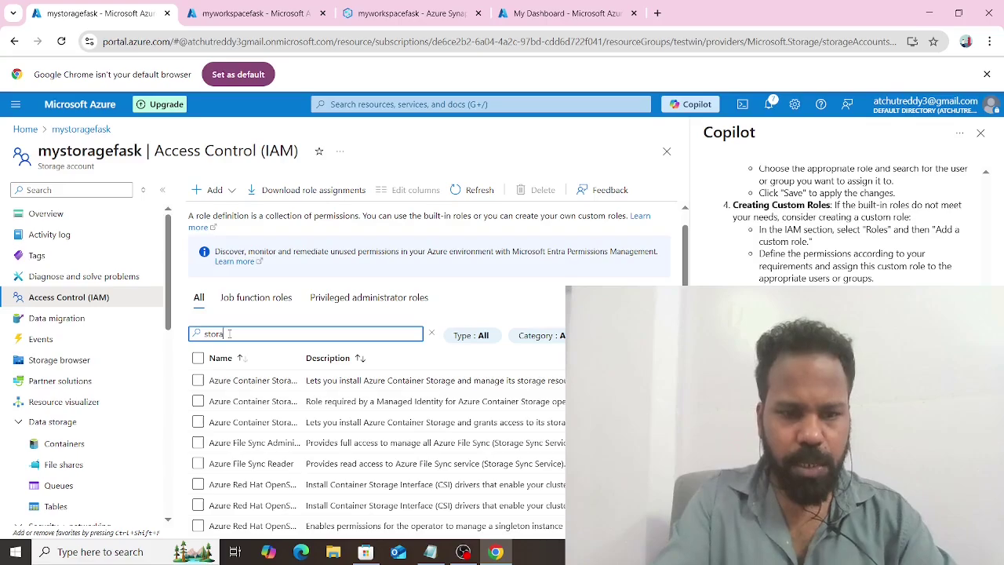
text(ge)
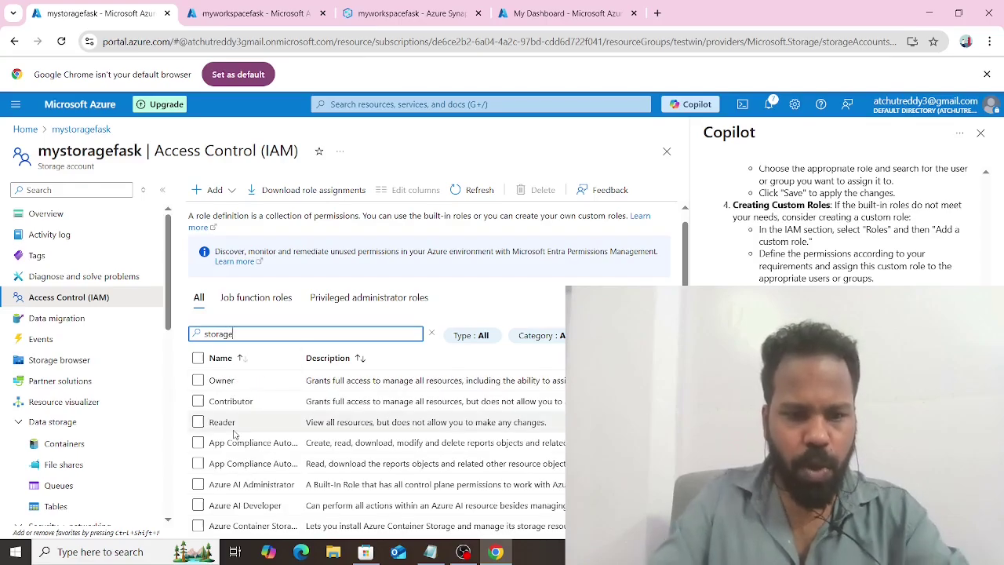
scroll(233, 434, down, 5)
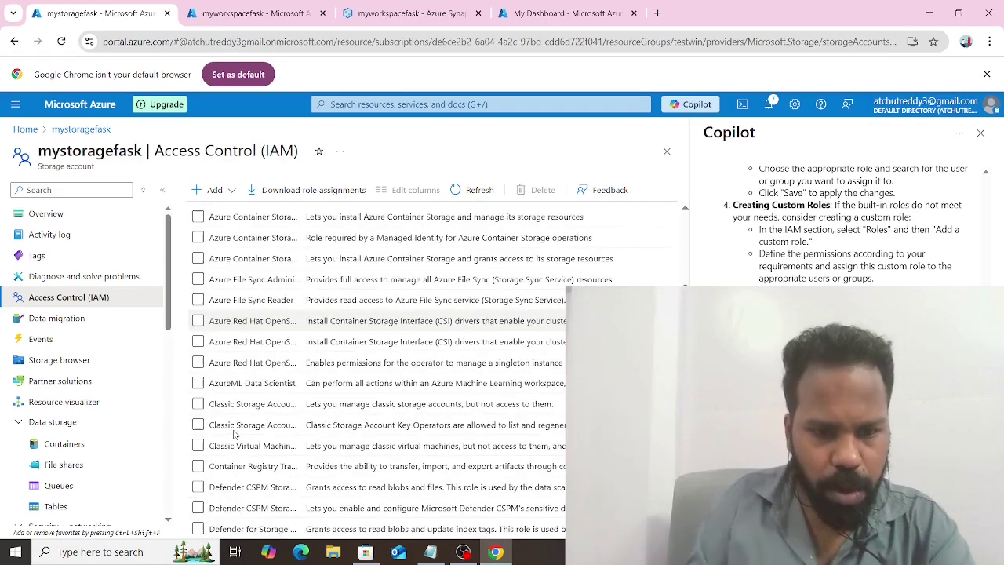
scroll(233, 434, down, 10)
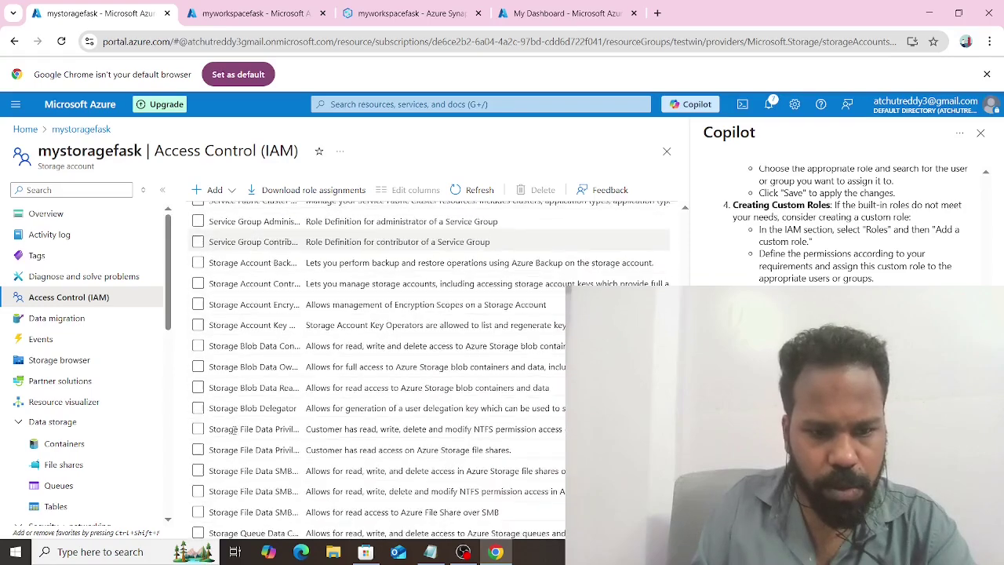
scroll(233, 429, down, 1)
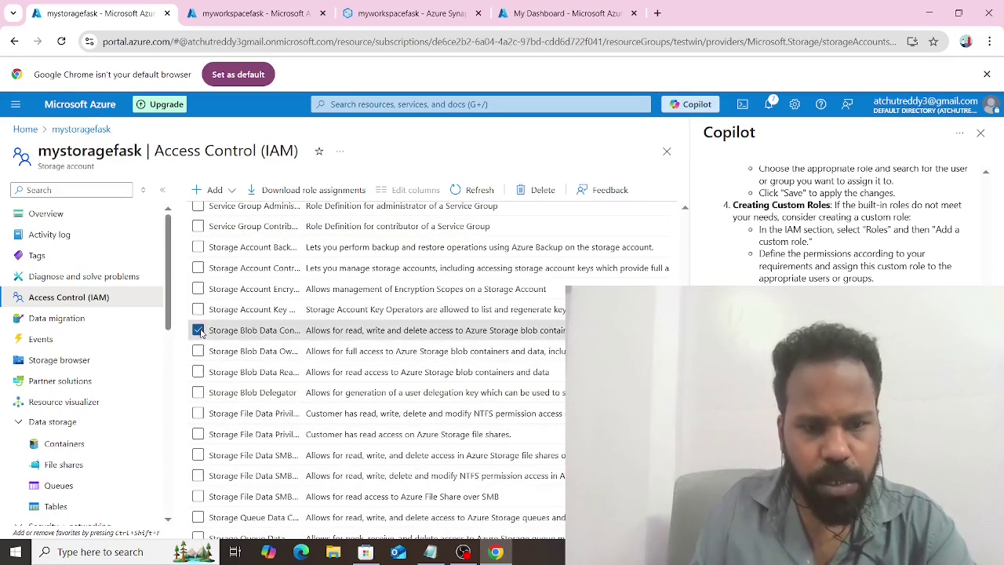
Step: Look through the filtered storage roles and compare them with Copilot's guidance on custom roles
scroll(338, 408, up, 15)
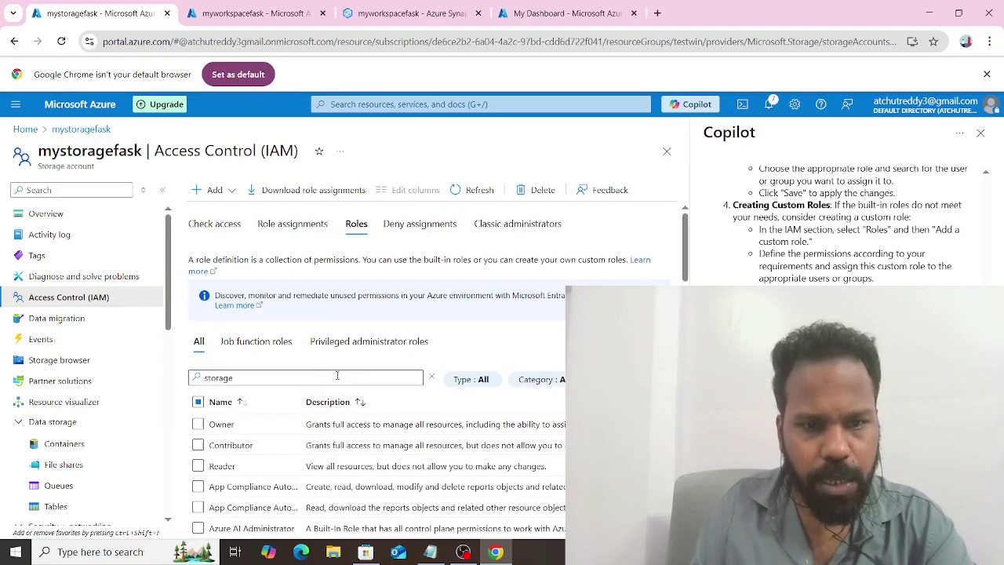
scroll(274, 392, down, 5)
scroll(274, 401, down, 5)
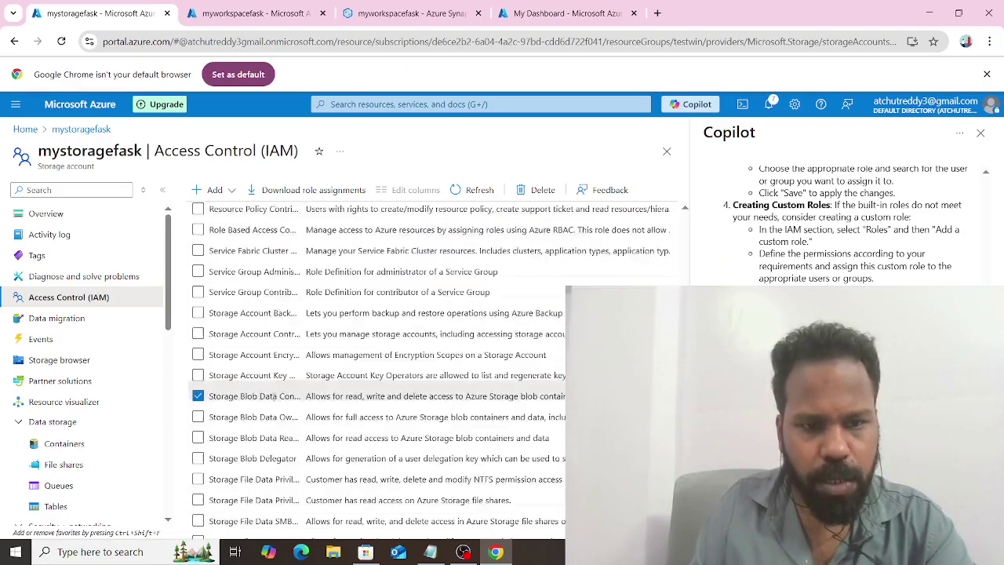
scroll(274, 401, up, 10)
scroll(274, 402, down, 8)
scroll(273, 402, down, 5)
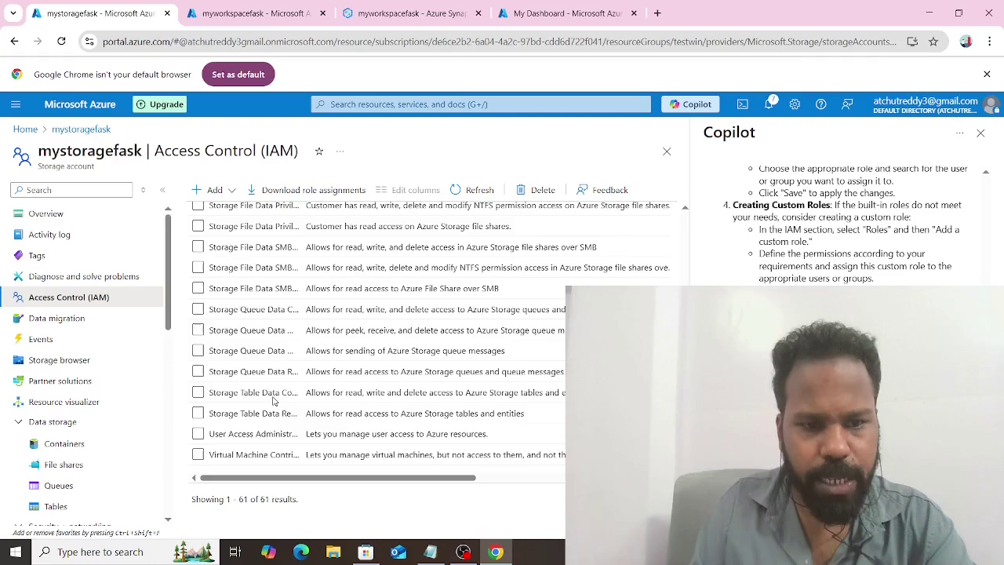
scroll(274, 401, up, 10)
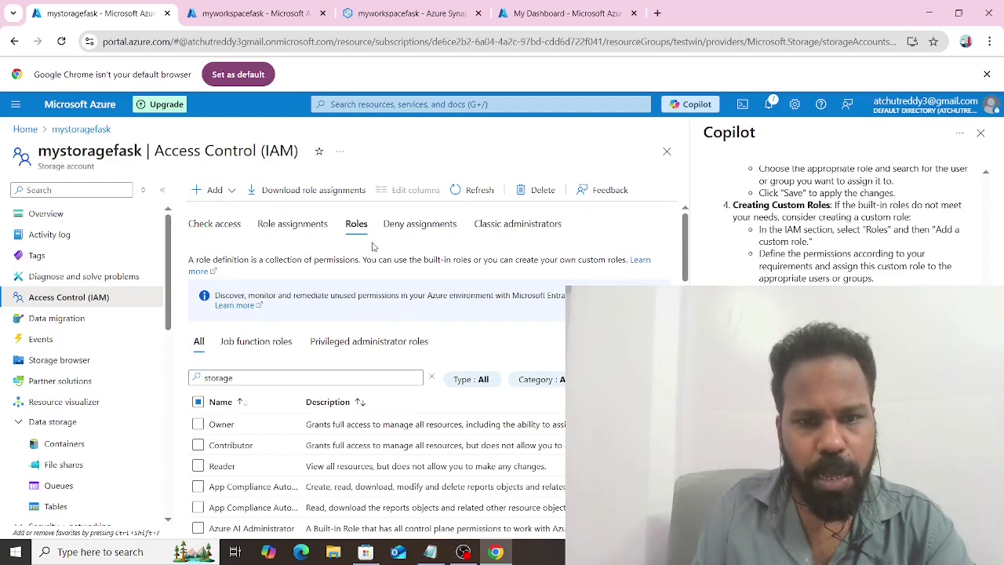
scroll(405, 281, down, 10)
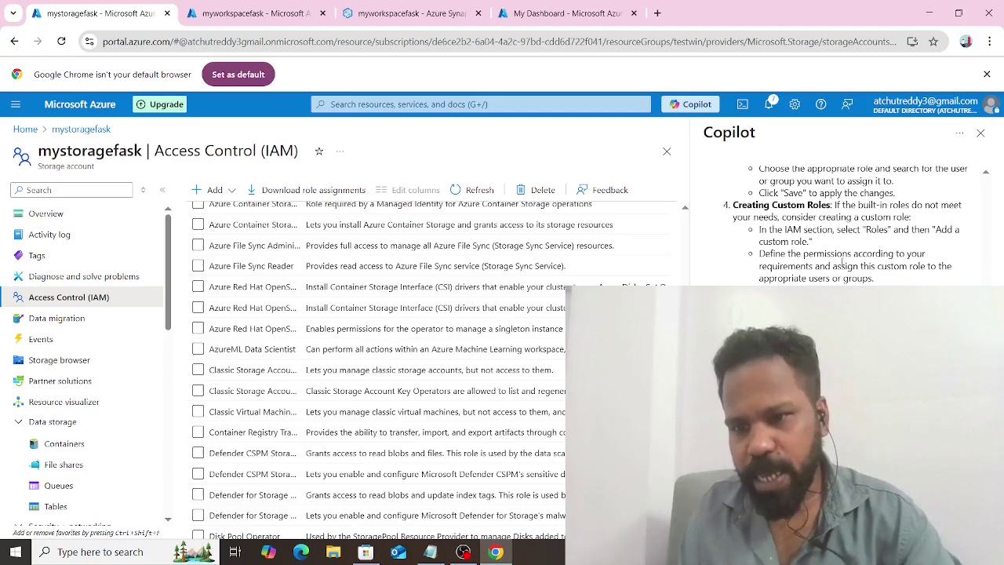
scroll(374, 357, up, 10)
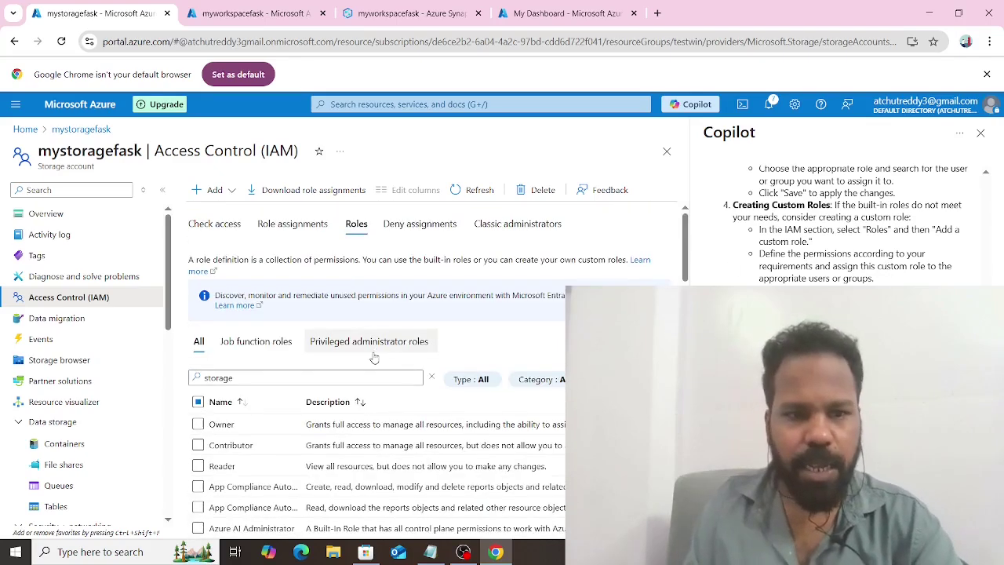
Step: Clear the role search and mark the Owner and Contributor roles in the full list
click(433, 378)
scroll(330, 373, down, 2)
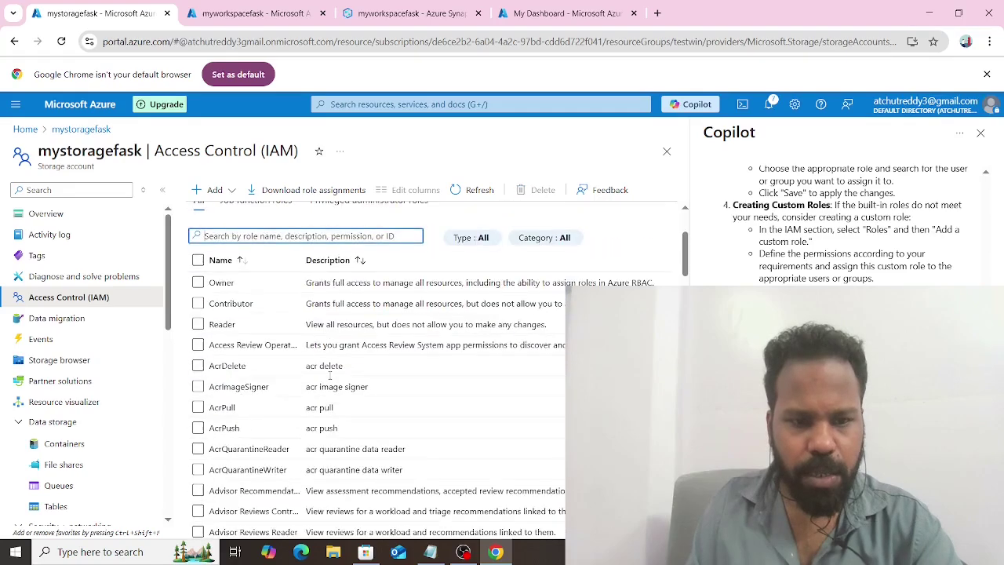
click(198, 284)
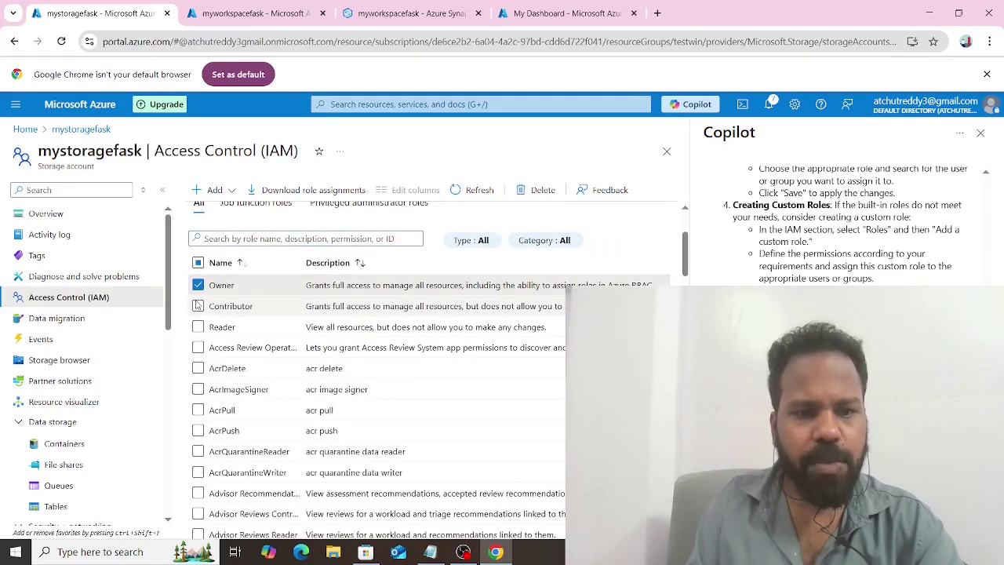
click(198, 306)
scroll(204, 298, up, 2)
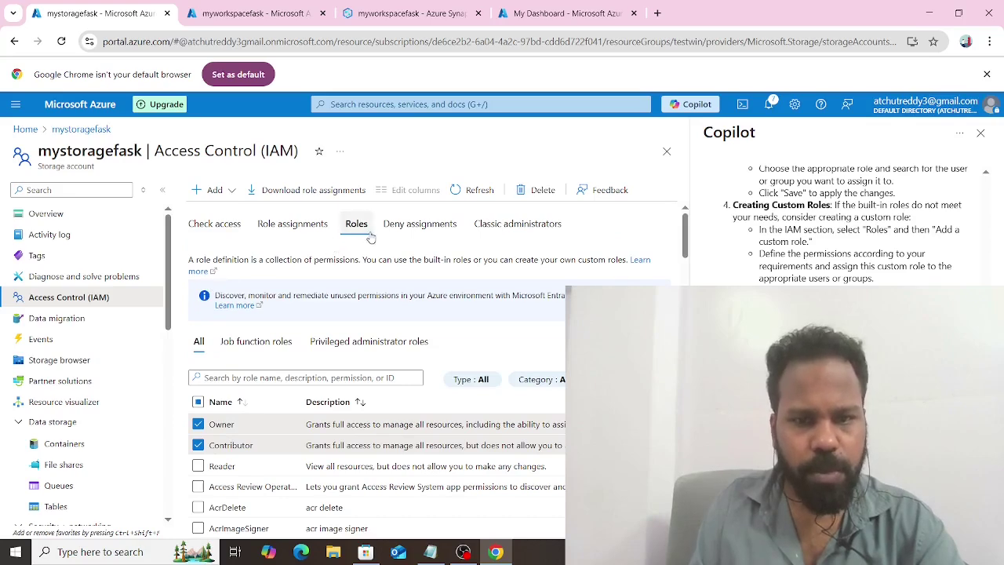
Step: Review the existing role assignments on the mystoragefask storage account
click(306, 226)
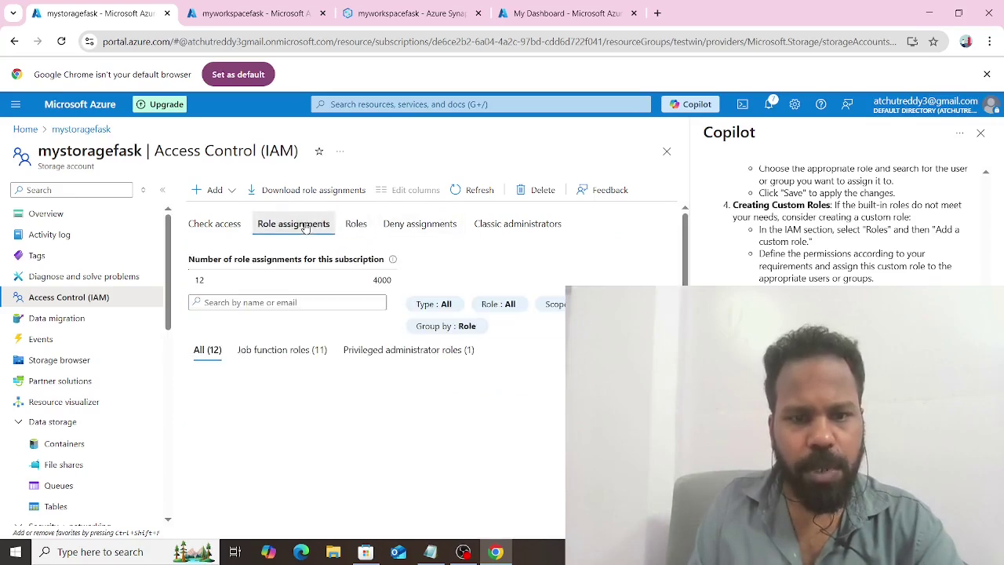
scroll(235, 402, down, 2)
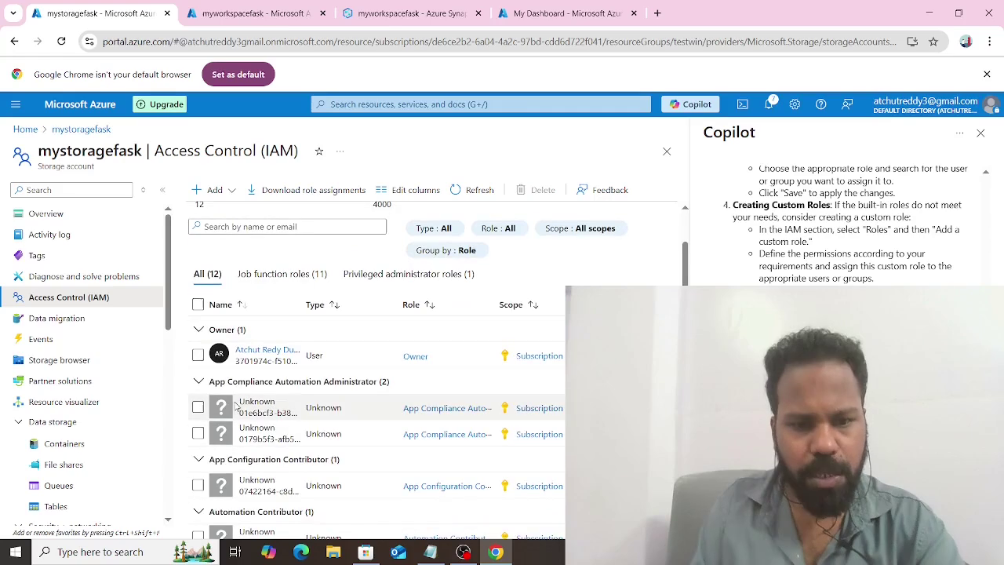
scroll(306, 421, down, 1)
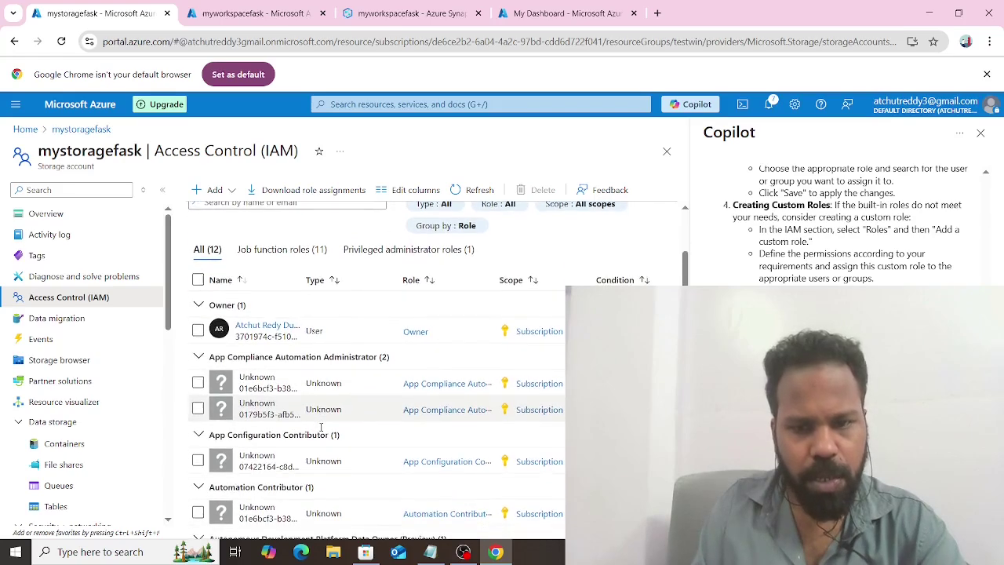
scroll(304, 353, up, 3)
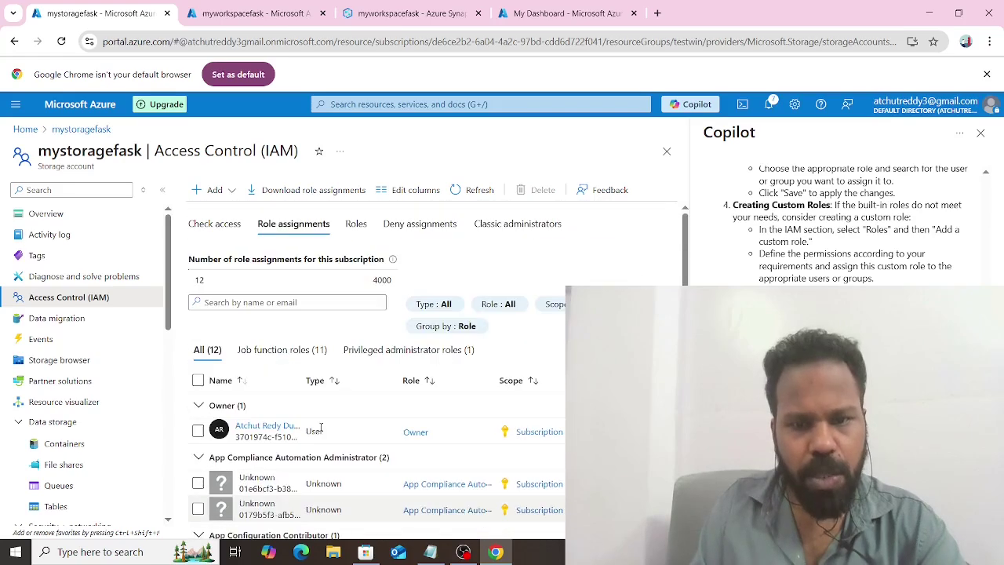
Step: Start a new role assignment on the storage account and search the job function roles for "storage blob da"
click(215, 196)
click(215, 213)
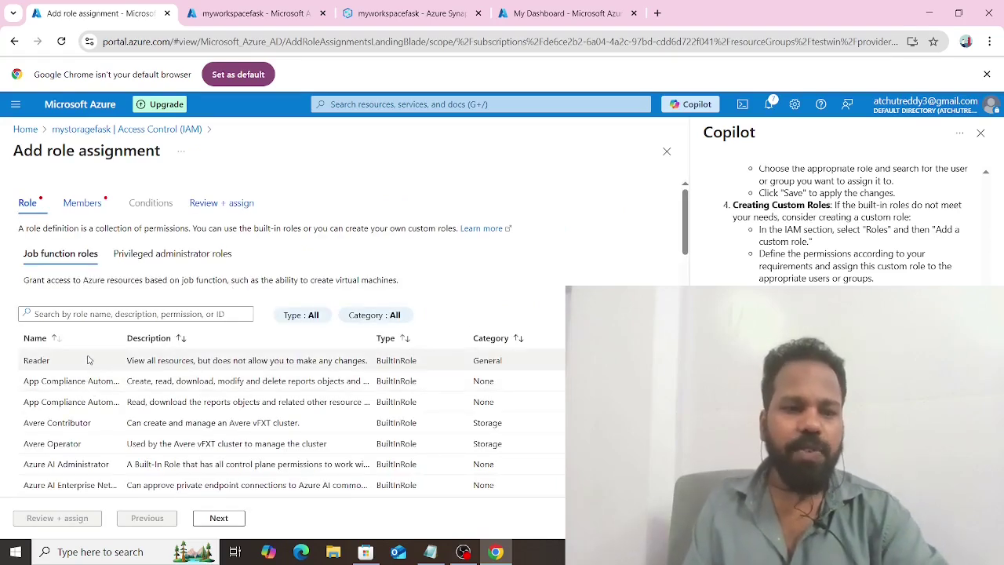
click(100, 314)
text(st)
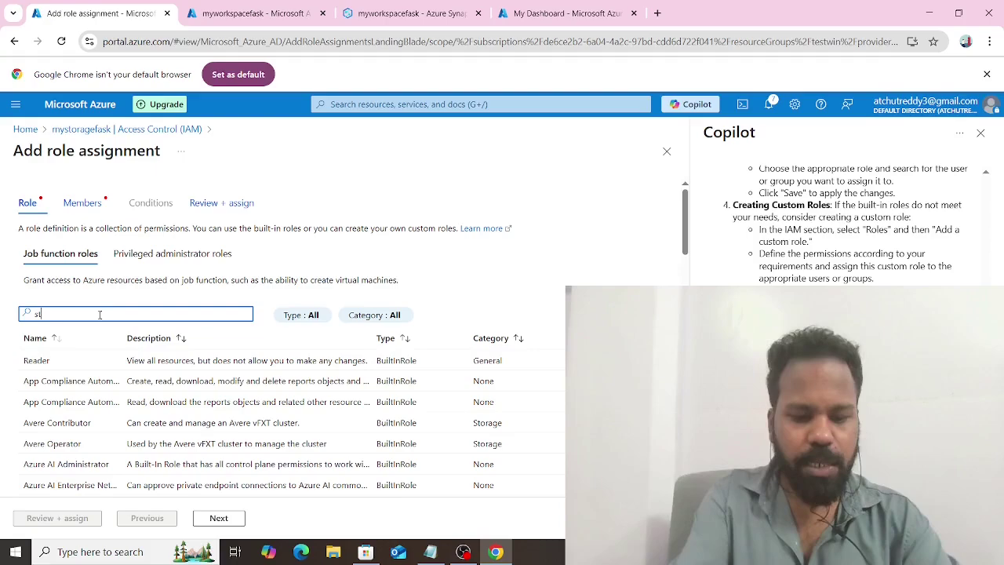
text(orage)
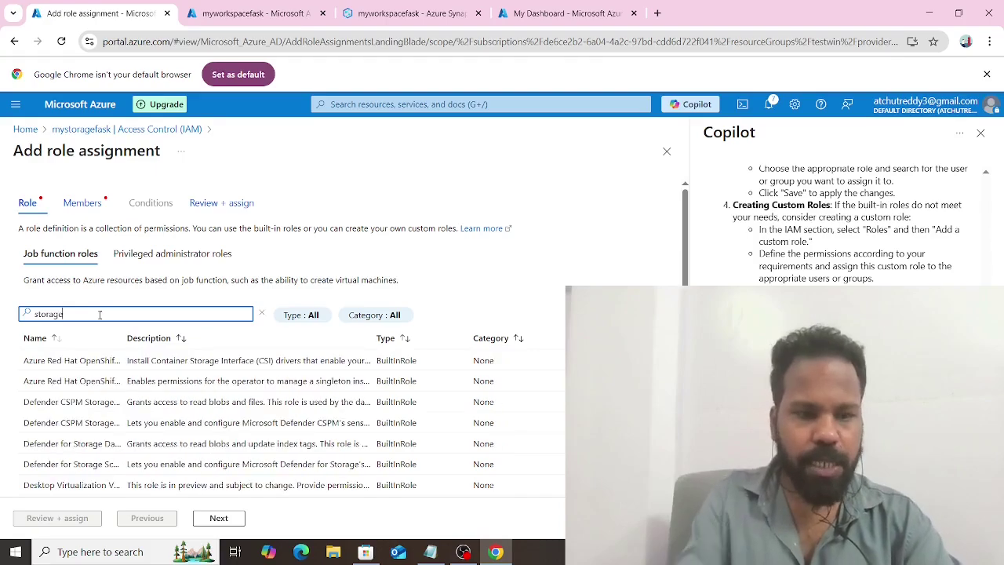
scroll(80, 379, down, 2)
scroll(80, 379, down, 1)
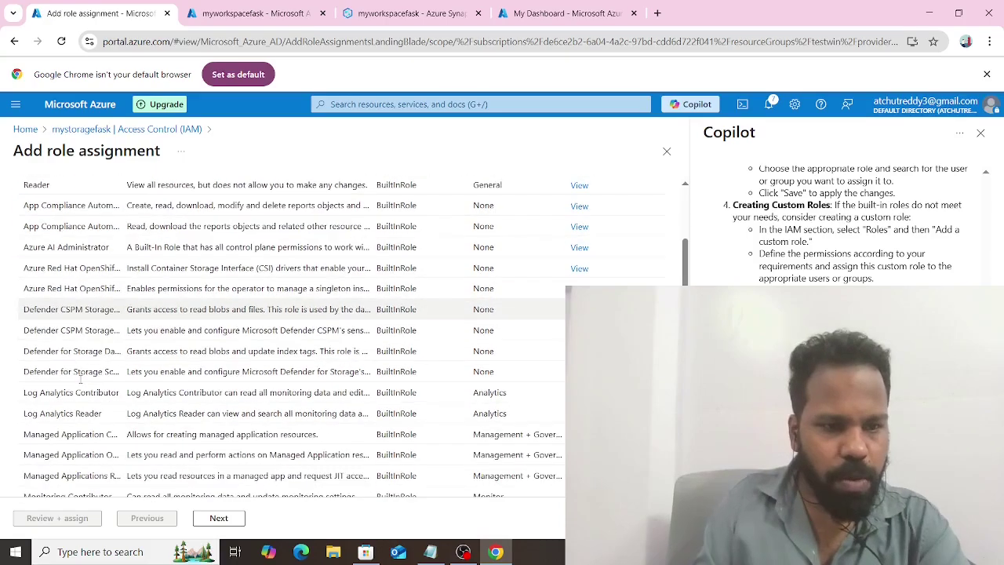
scroll(82, 372, up, 2)
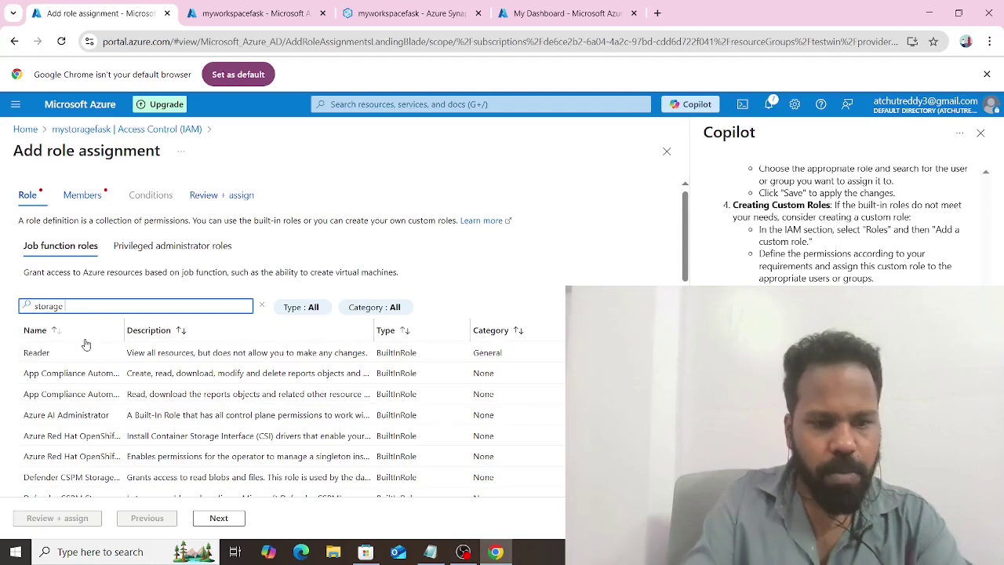
text(blob da)
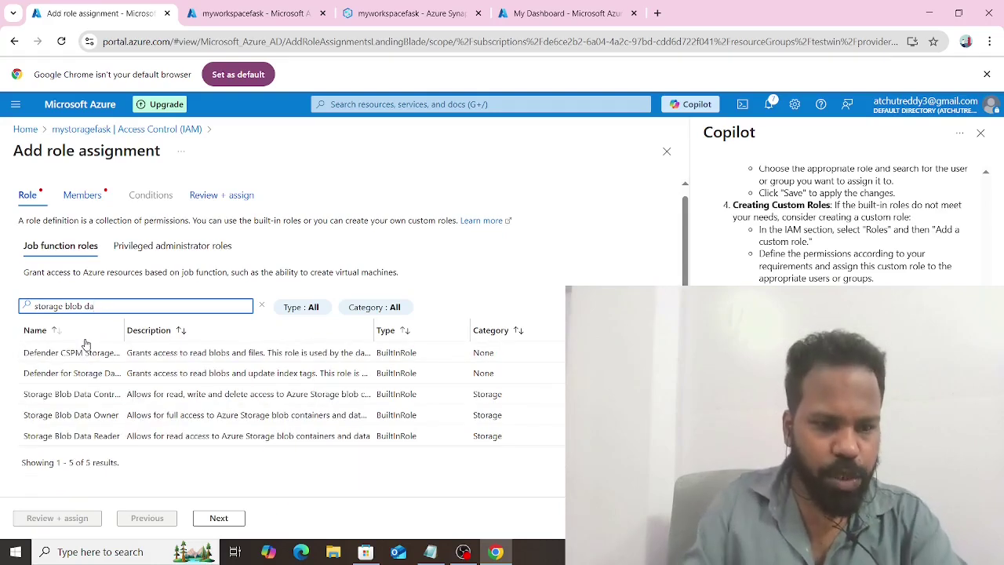
Step: Choose the Storage Blob Data Owner role and continue to the members settings
click(113, 395)
click(113, 414)
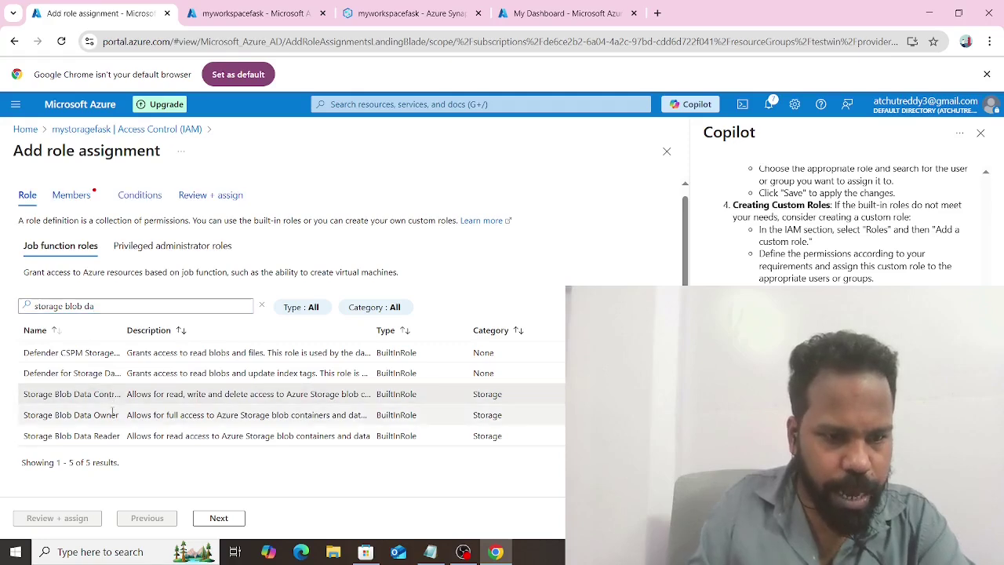
click(113, 397)
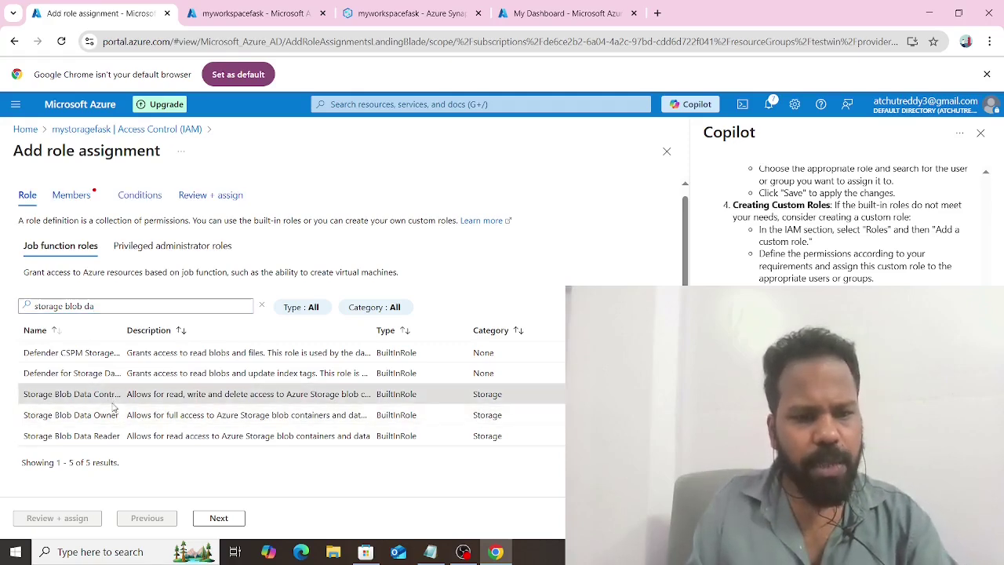
click(113, 414)
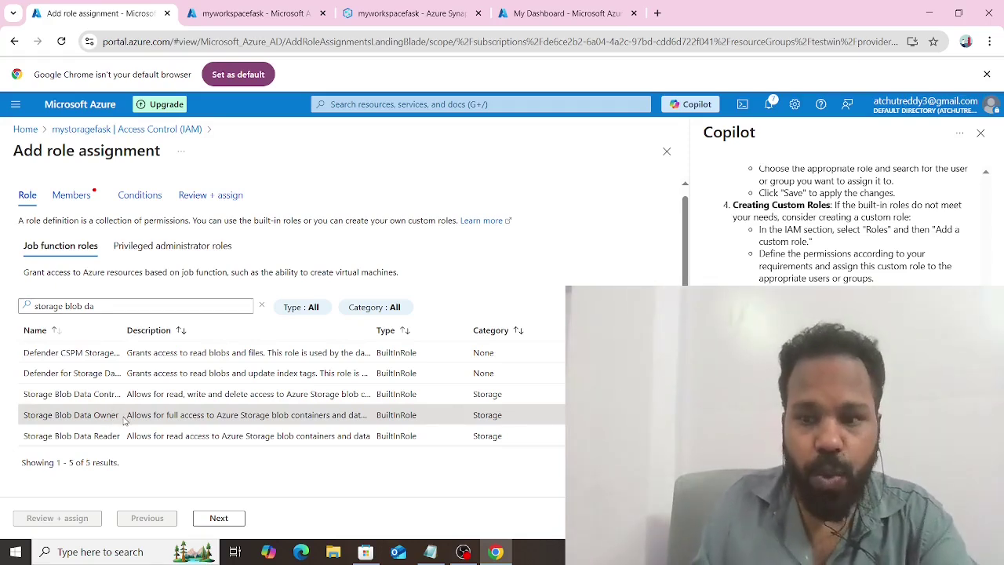
click(219, 519)
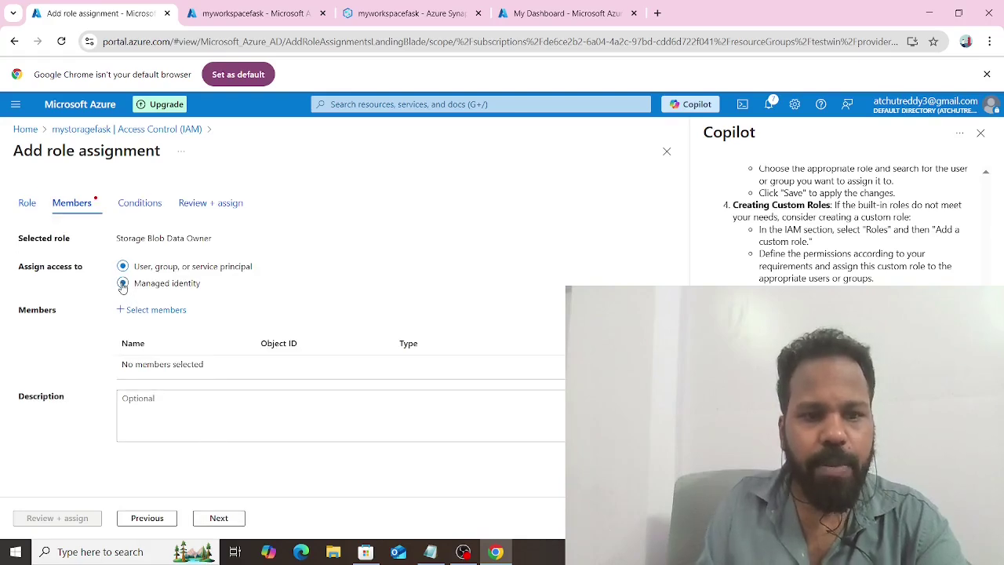
Step: Add the managed identity of the myworkspacefask Synapse workspace as the member and submit the Storage Blob Data Owner assignment
click(135, 312)
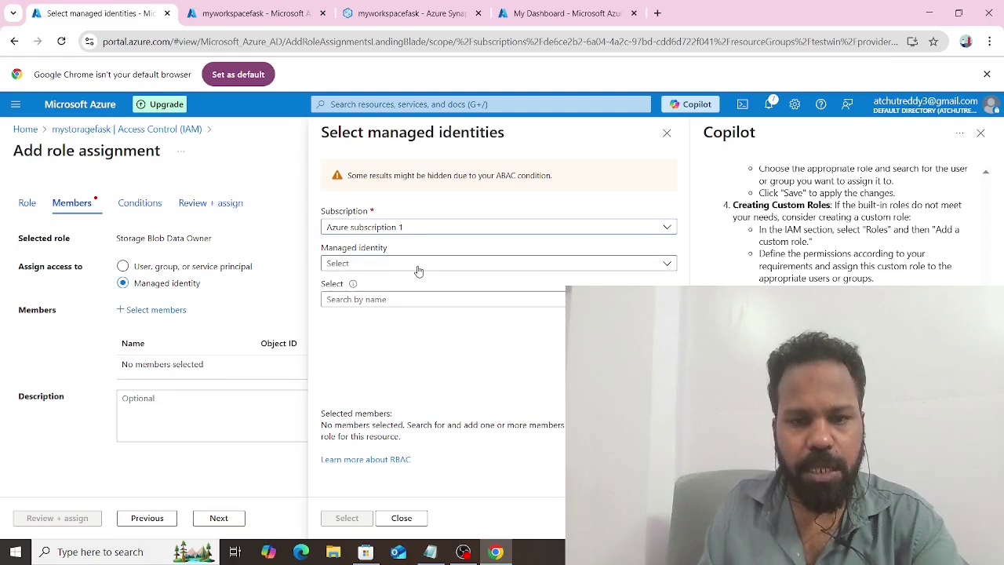
click(417, 266)
click(397, 370)
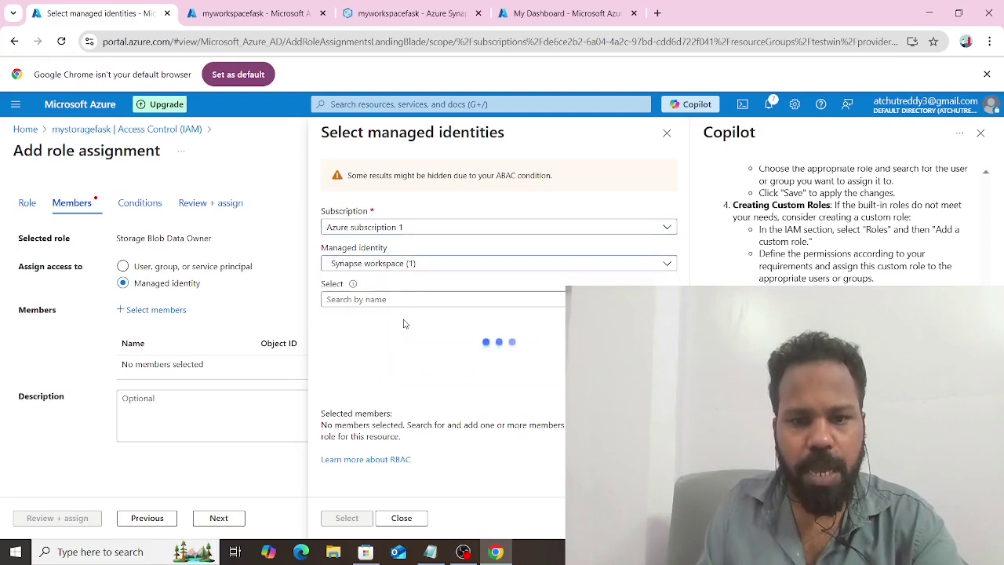
click(415, 338)
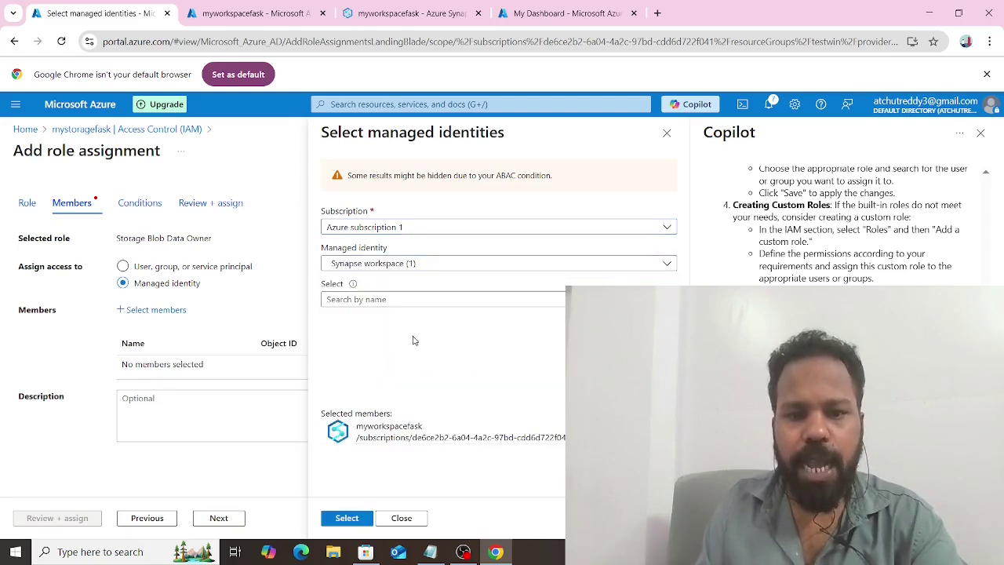
click(348, 518)
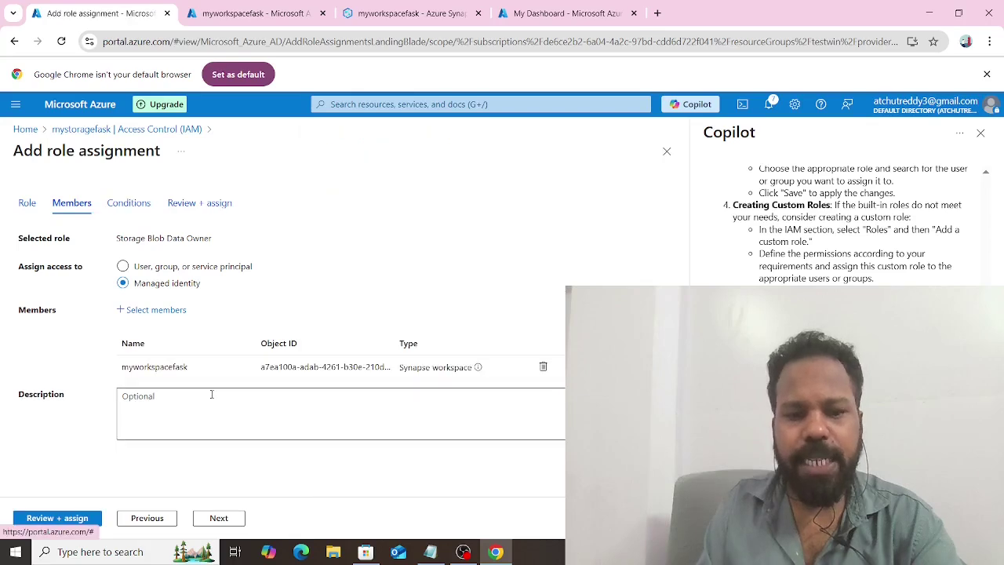
click(66, 518)
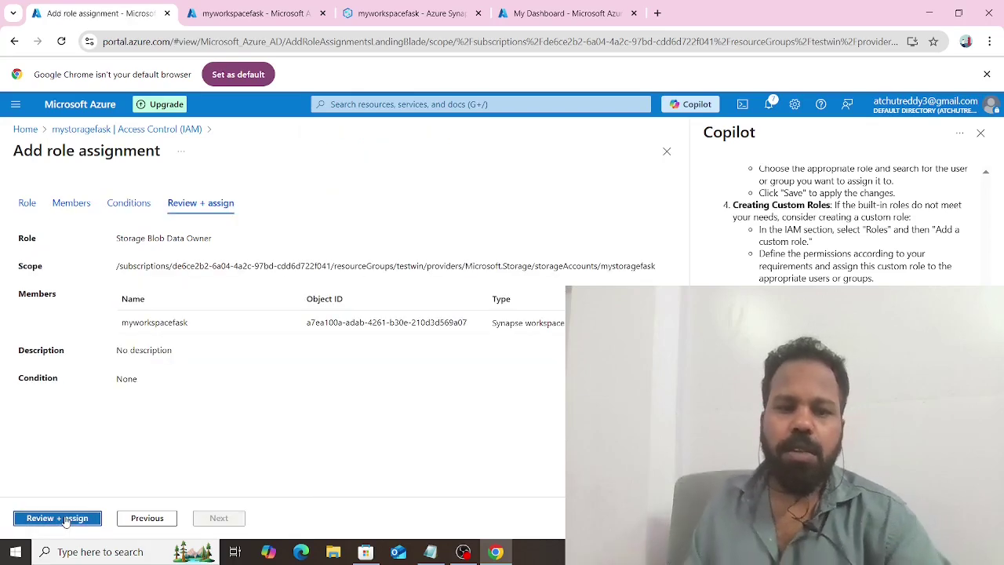
click(67, 518)
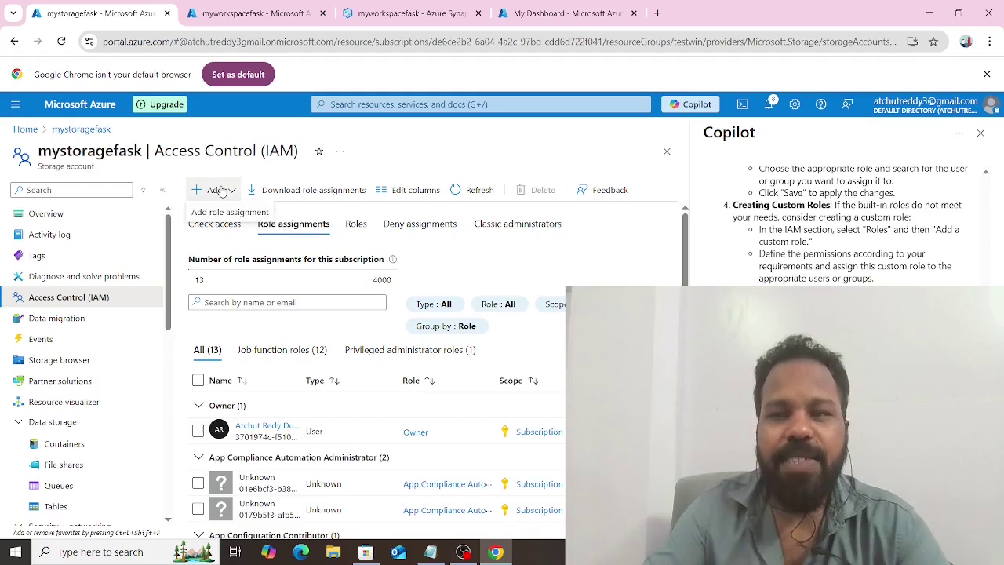
Step: Start another role assignment on mystoragefask, search for "storage blob data", and choose Storage Blob Data Contributor, continuing to the members settings
click(223, 211)
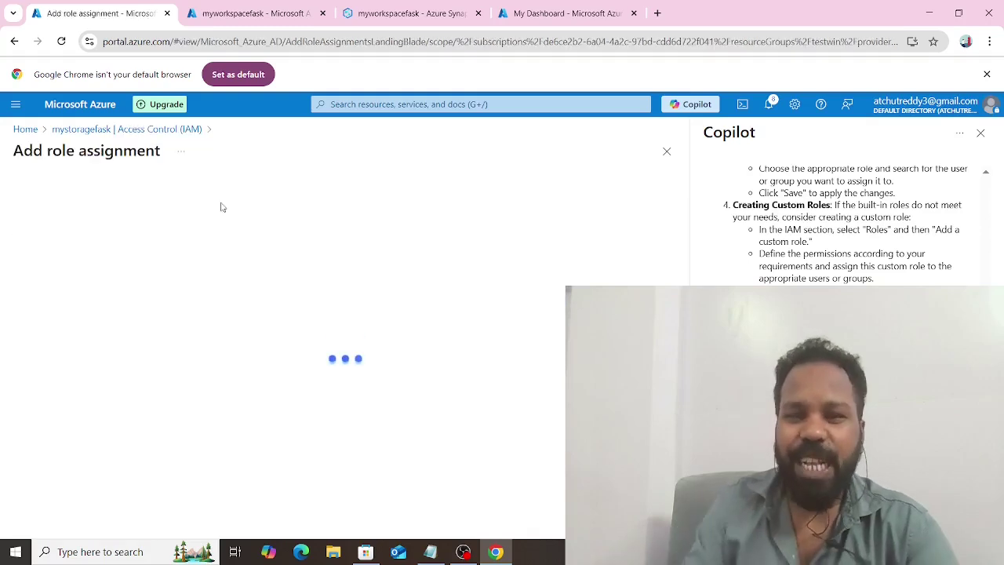
click(981, 133)
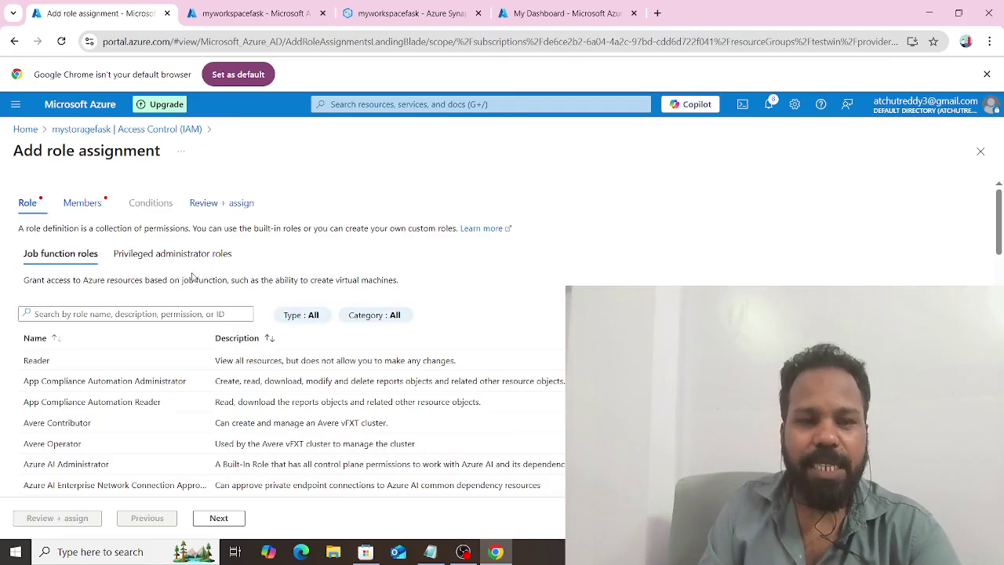
click(122, 315)
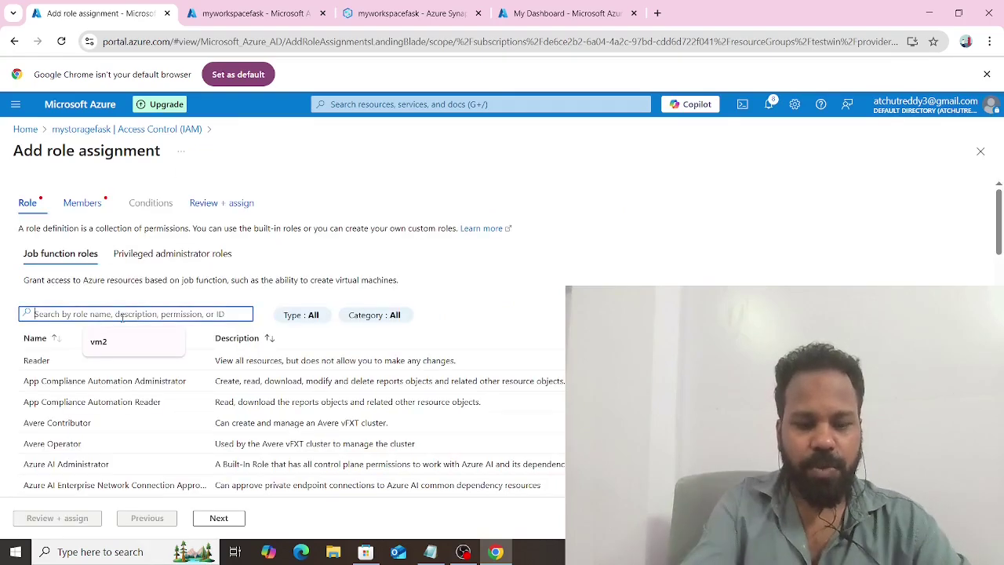
text(storage)
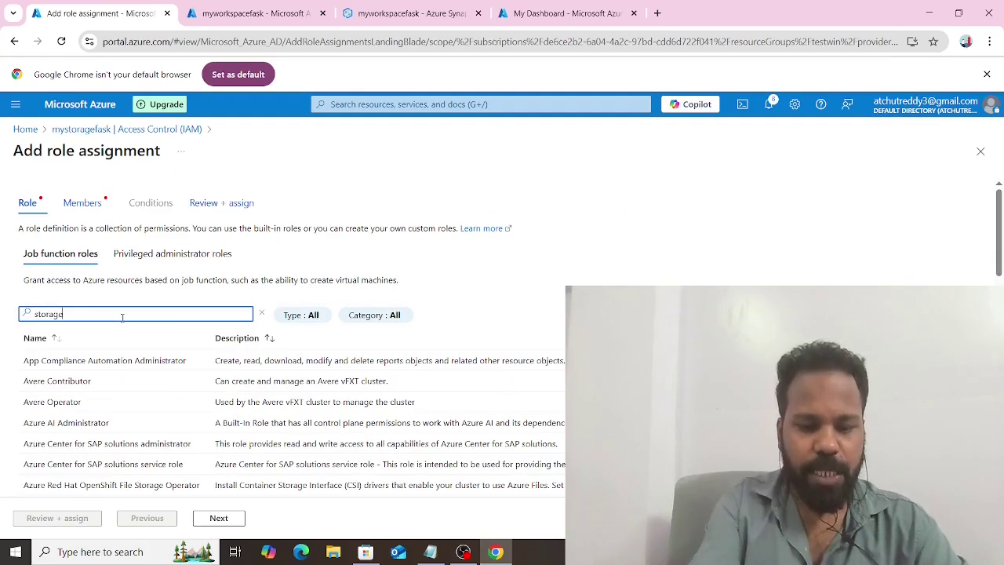
text( blob )
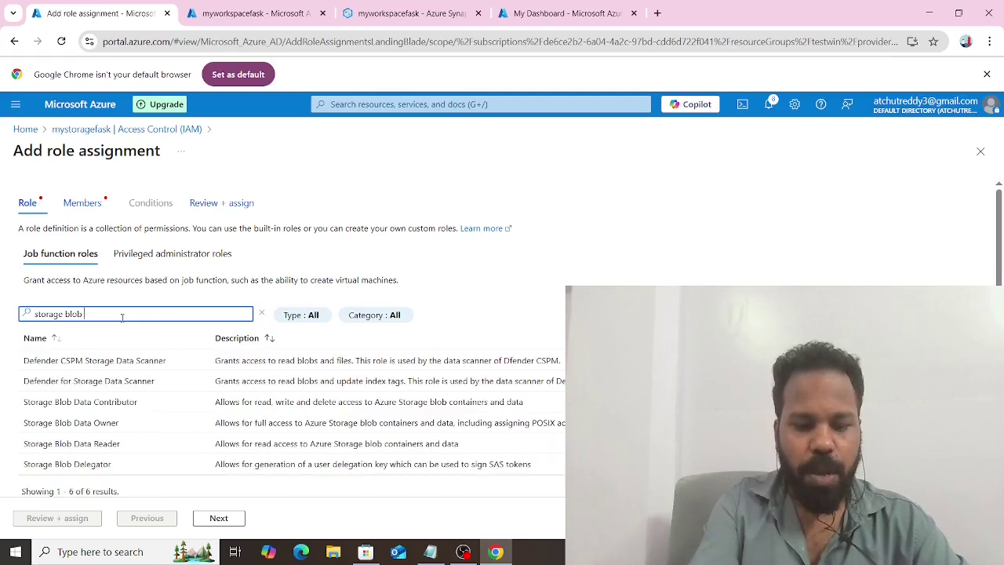
text(data)
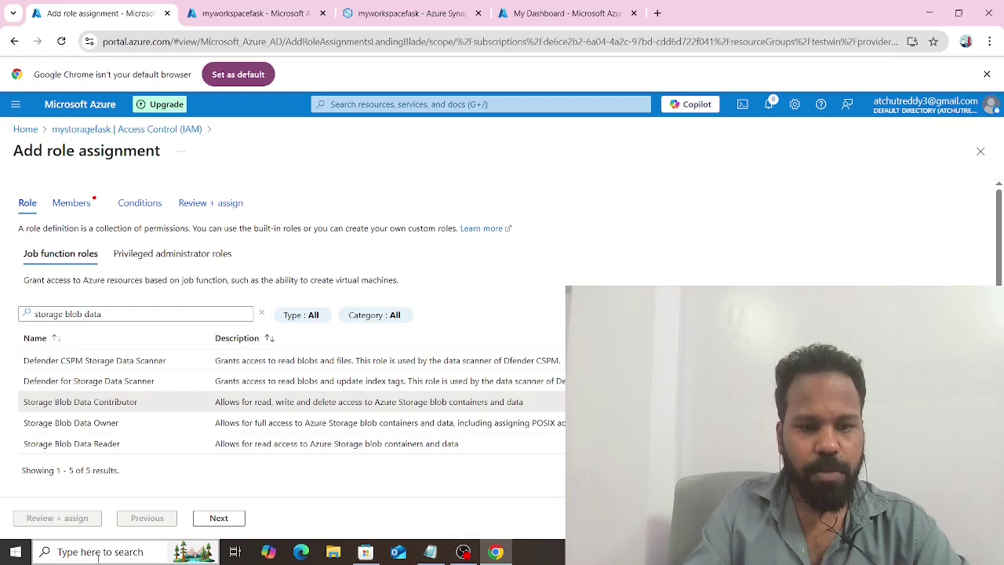
click(217, 526)
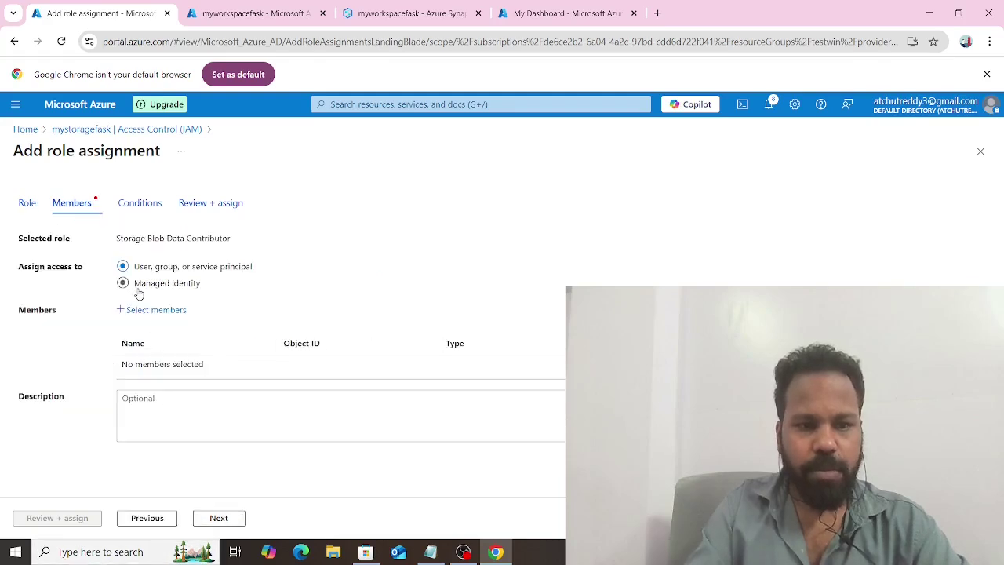
Step: Try to assign Storage Blob Data Contributor to the managed identity of the myworkspacefask Synapse workspace
click(153, 309)
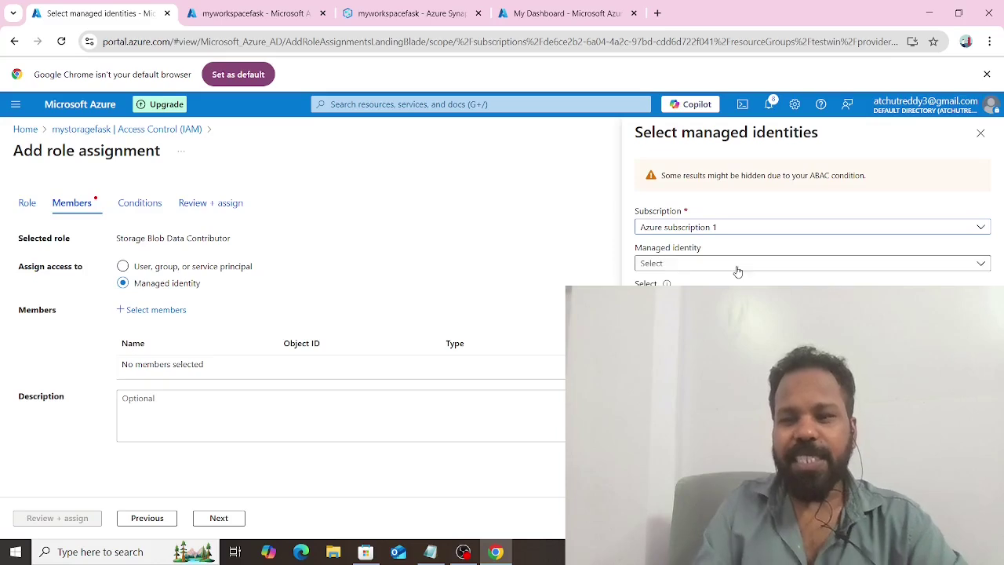
click(738, 266)
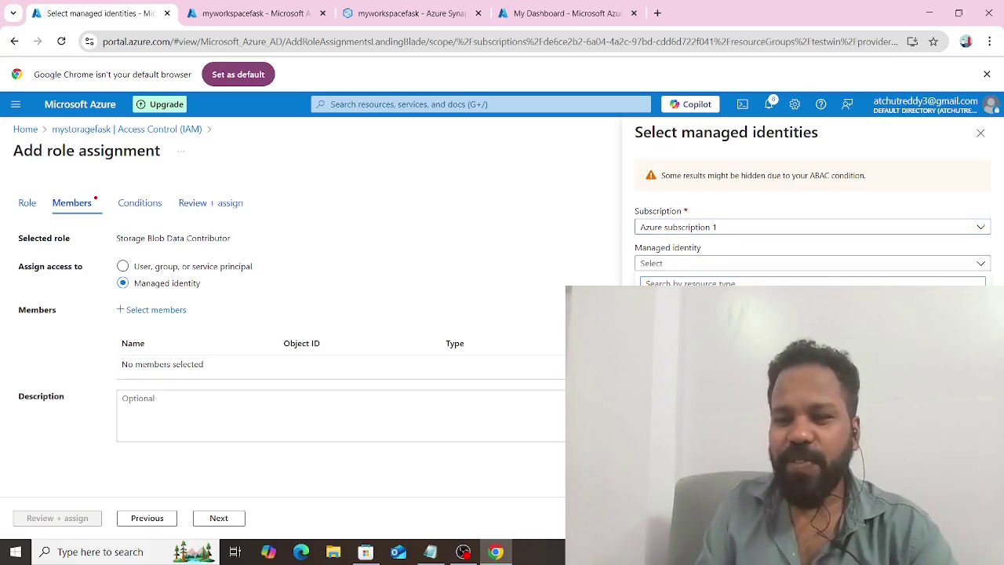
click(706, 329)
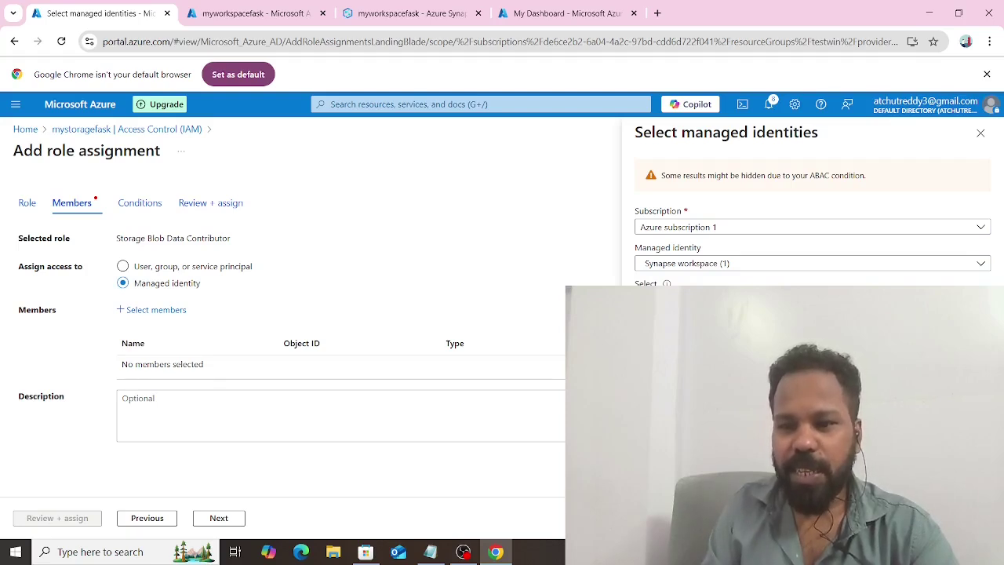
click(661, 518)
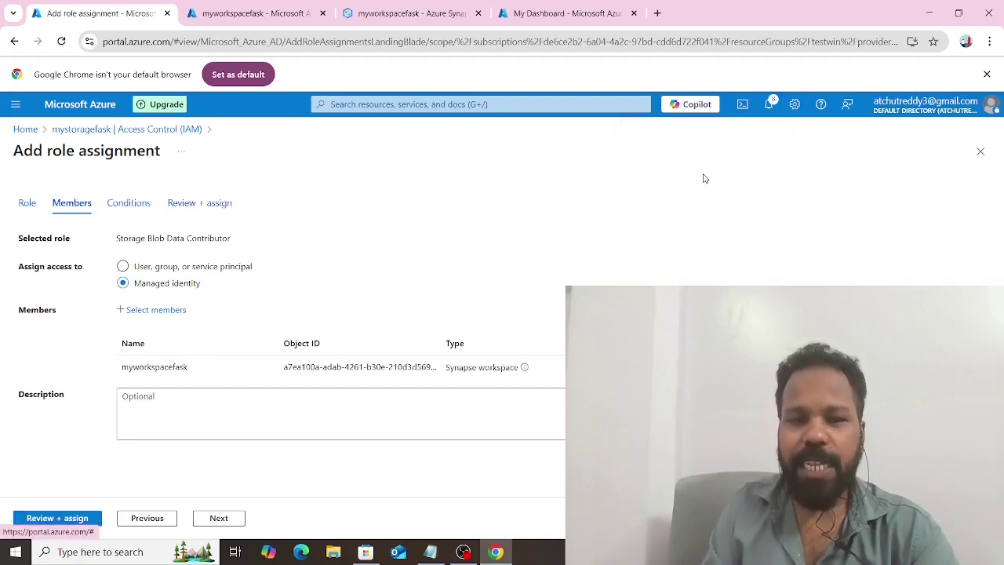
click(57, 517)
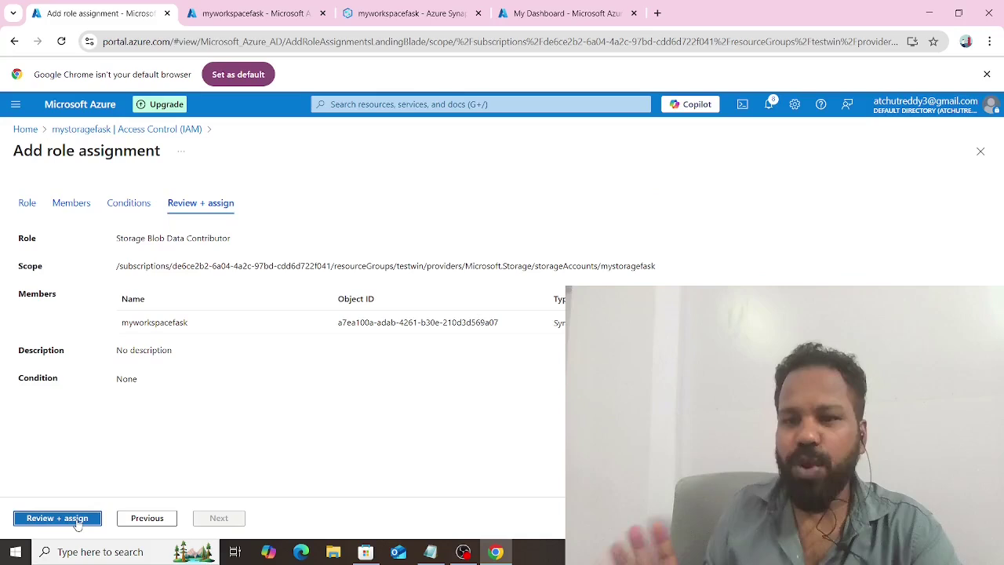
click(69, 519)
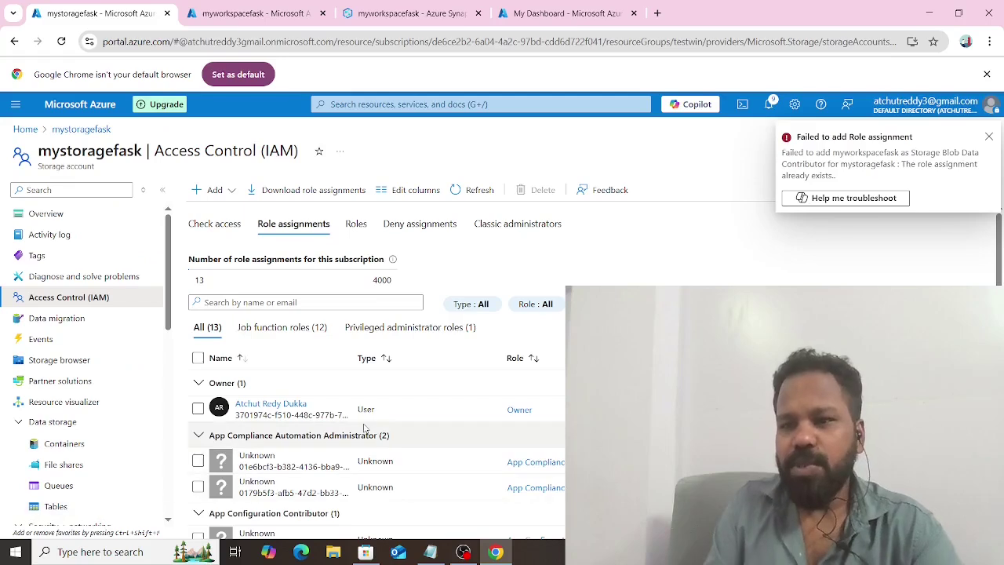
click(990, 138)
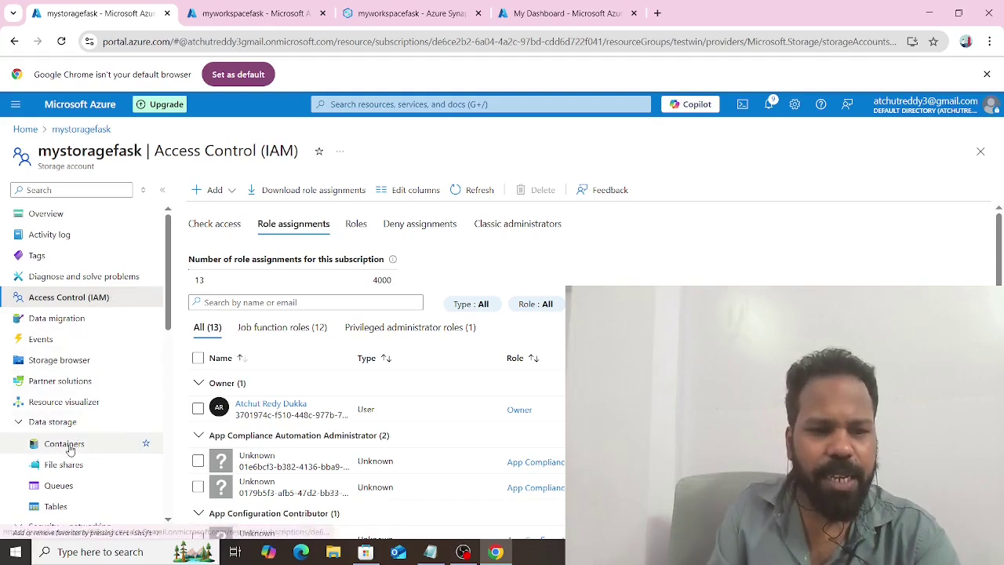
Step: Open temp.csv in the myfiles folder of mycontainer, copy its URL, and close its properties
click(67, 444)
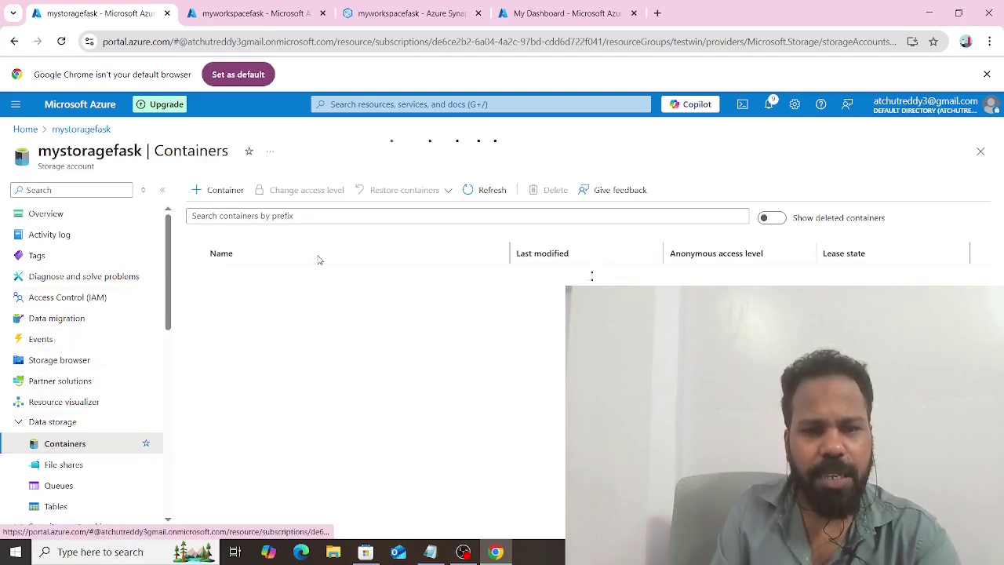
click(250, 303)
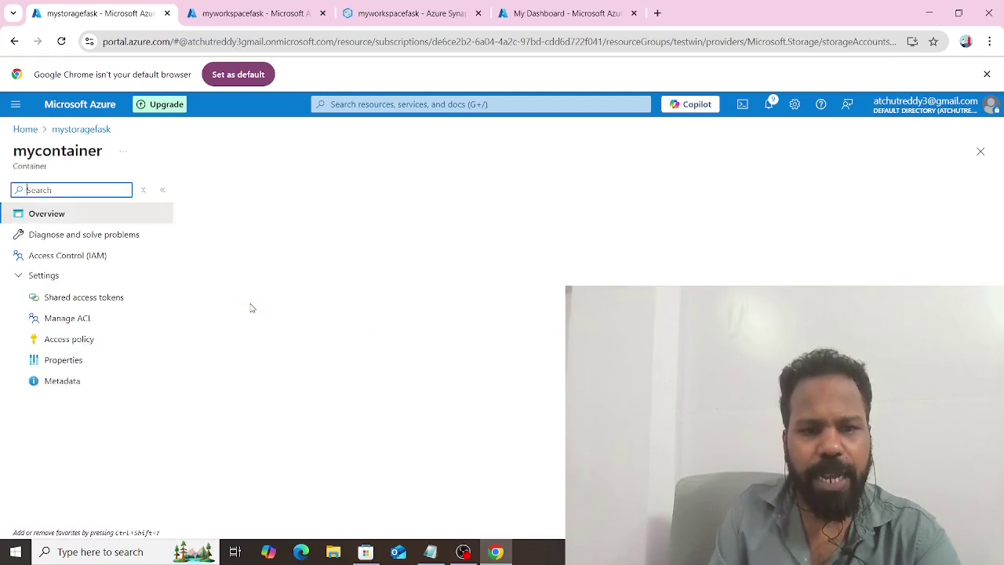
click(230, 312)
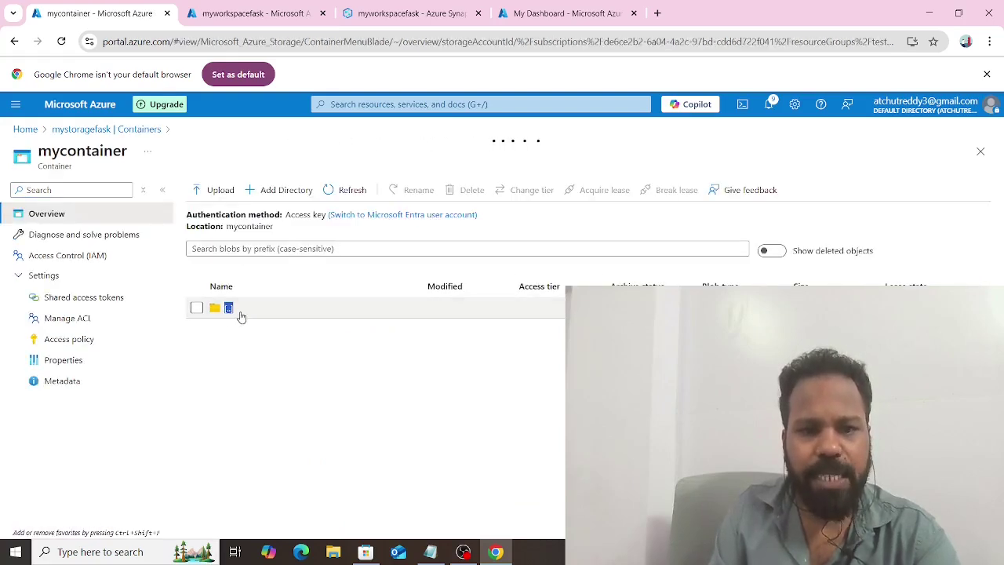
double_click(238, 330)
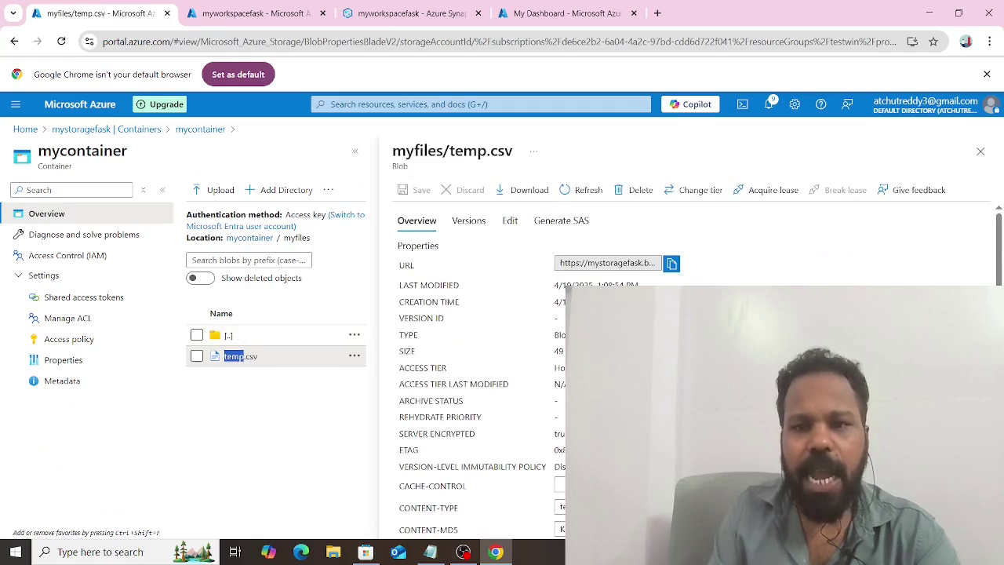
click(673, 266)
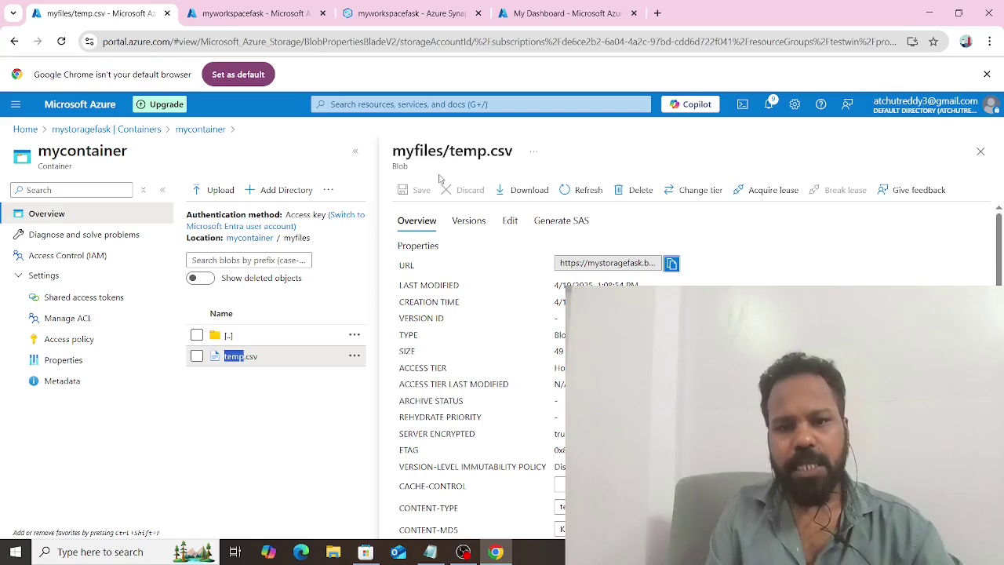
click(988, 160)
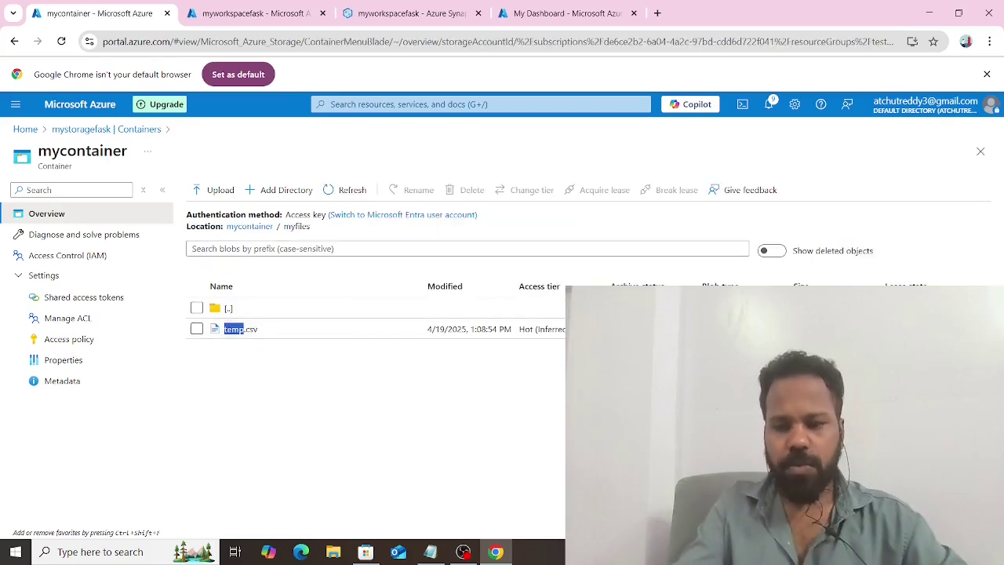
click(248, 391)
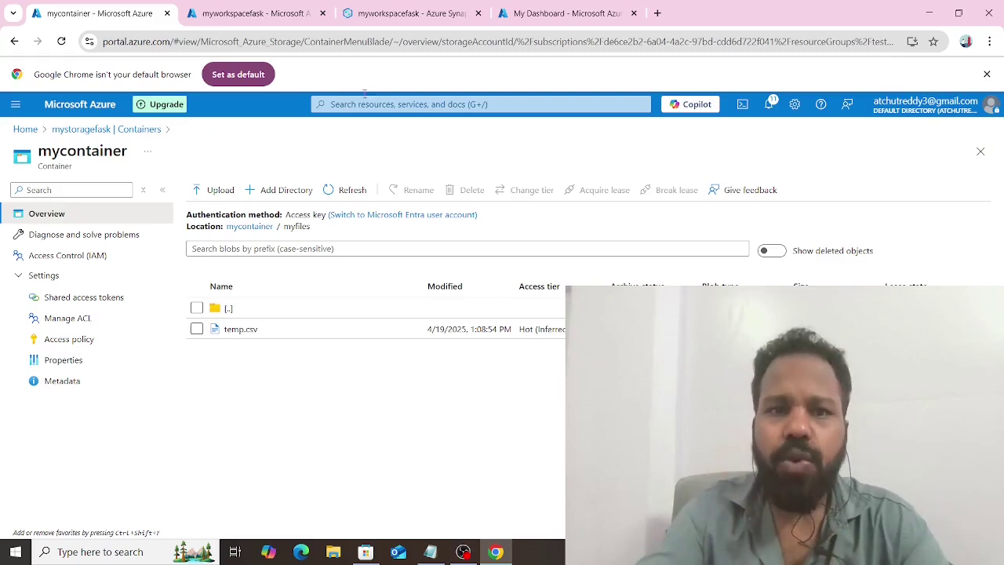
Step: Switch to Synapse Studio for myworkspacefask and reload it in the Integrate hub, dismissing the loading error
click(397, 6)
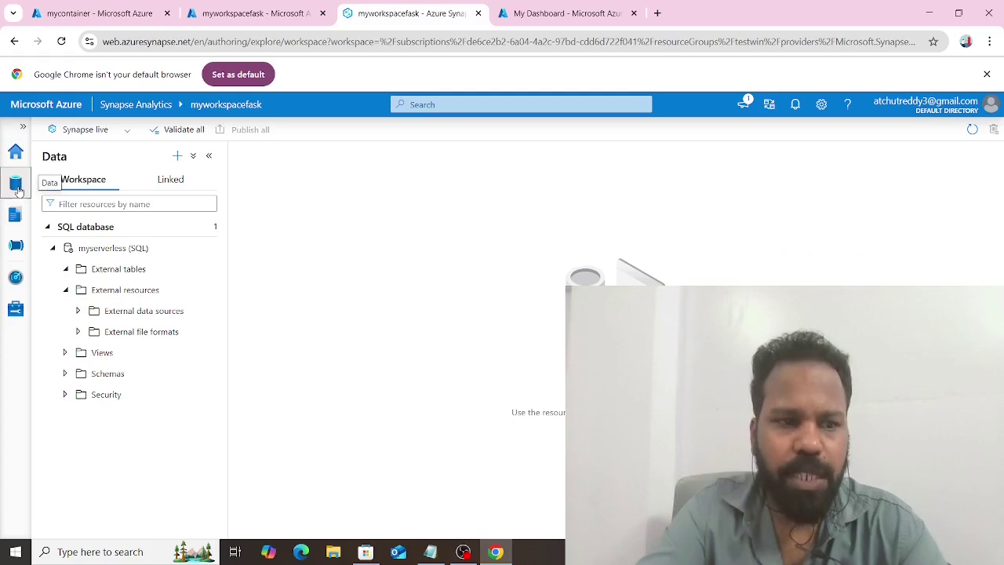
click(16, 244)
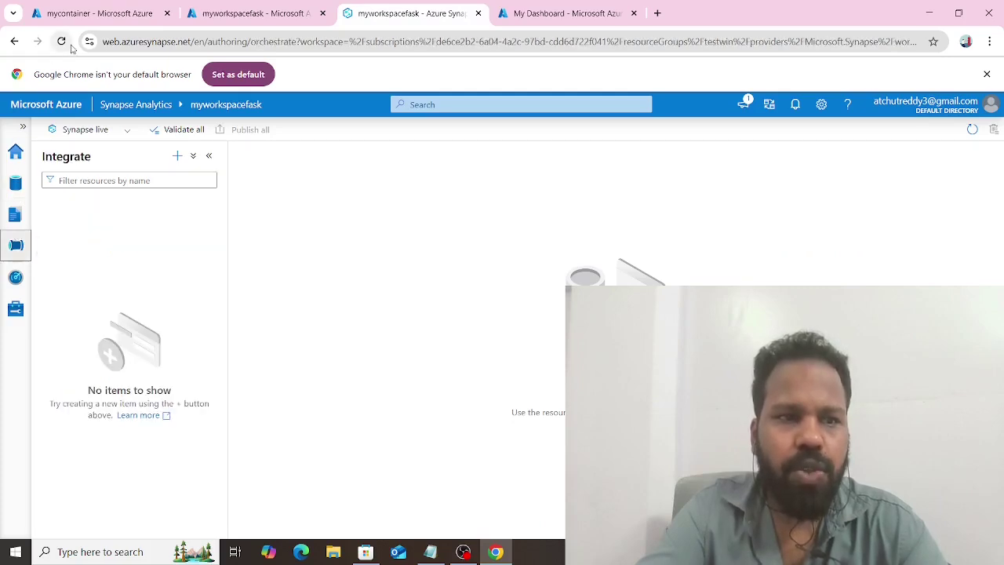
click(70, 47)
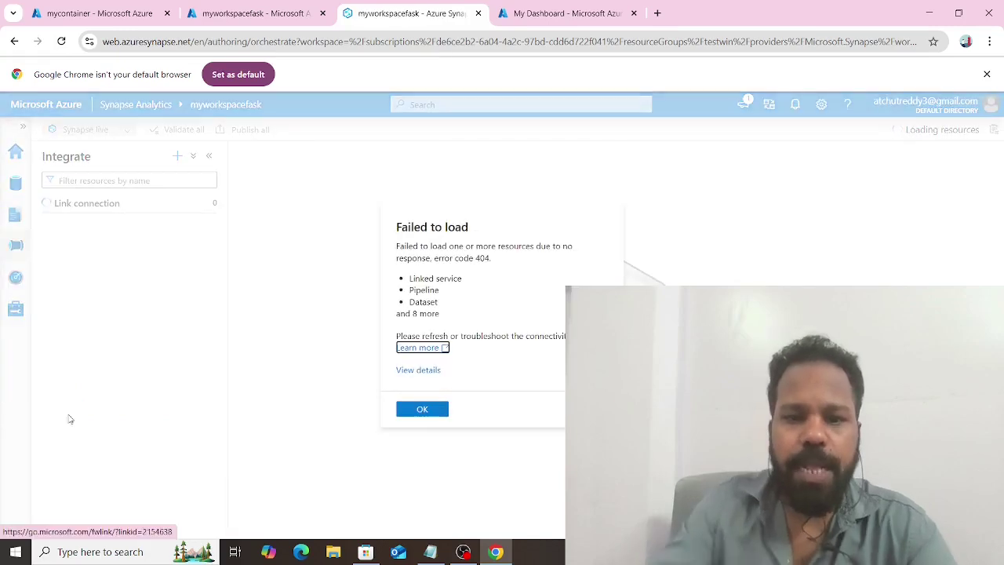
click(423, 412)
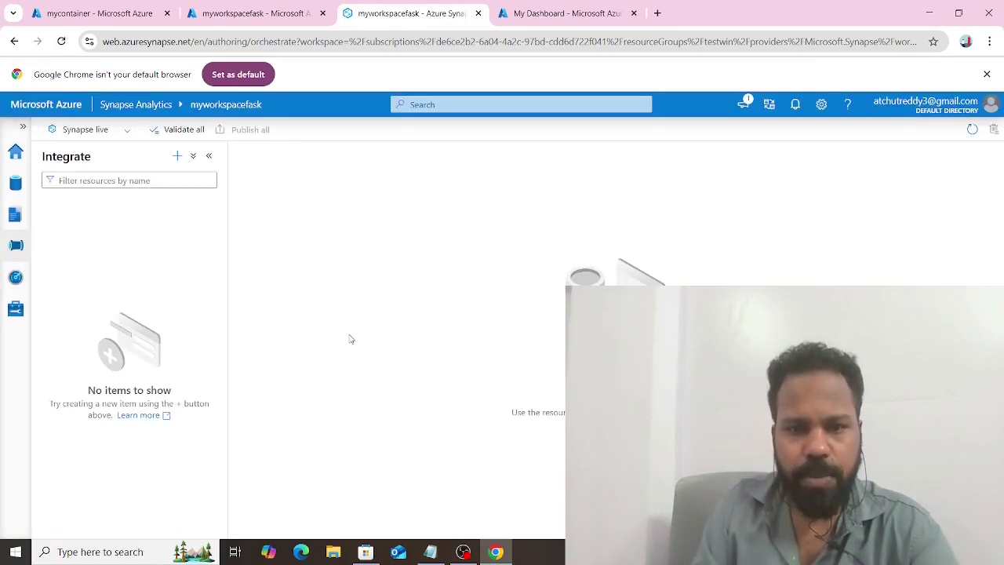
Step: Check the workspace resources in the Data hub for the SQL database
click(16, 185)
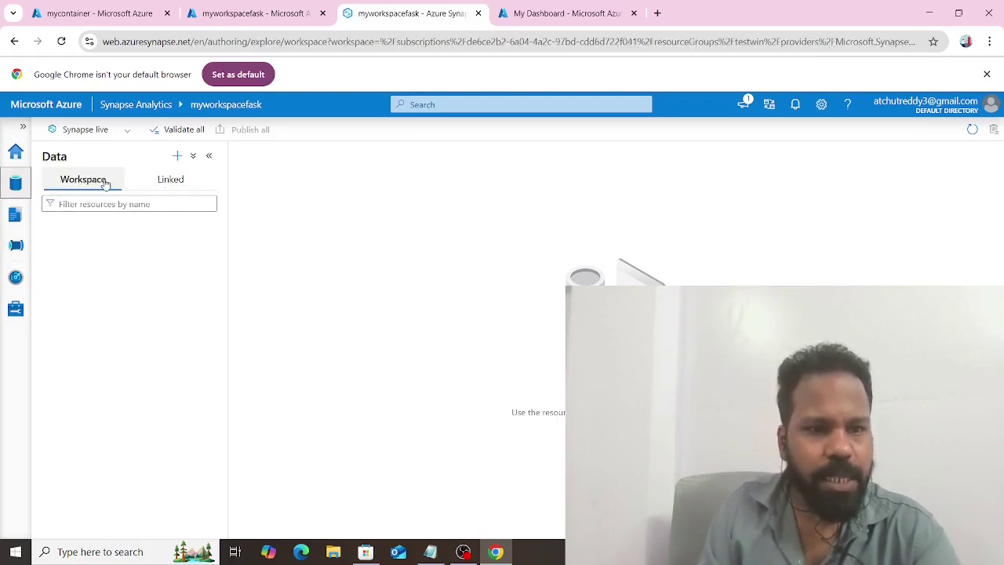
click(17, 153)
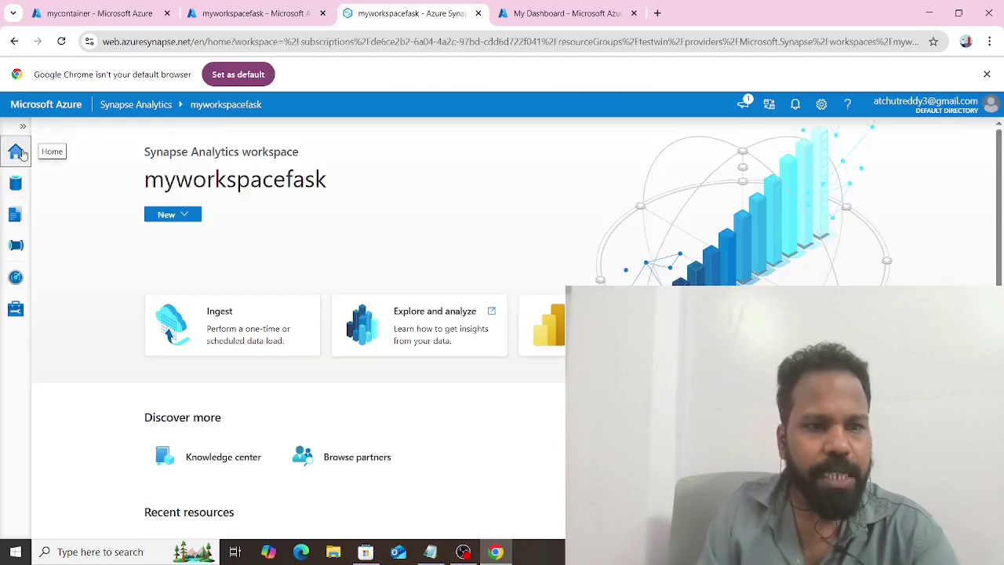
click(16, 181)
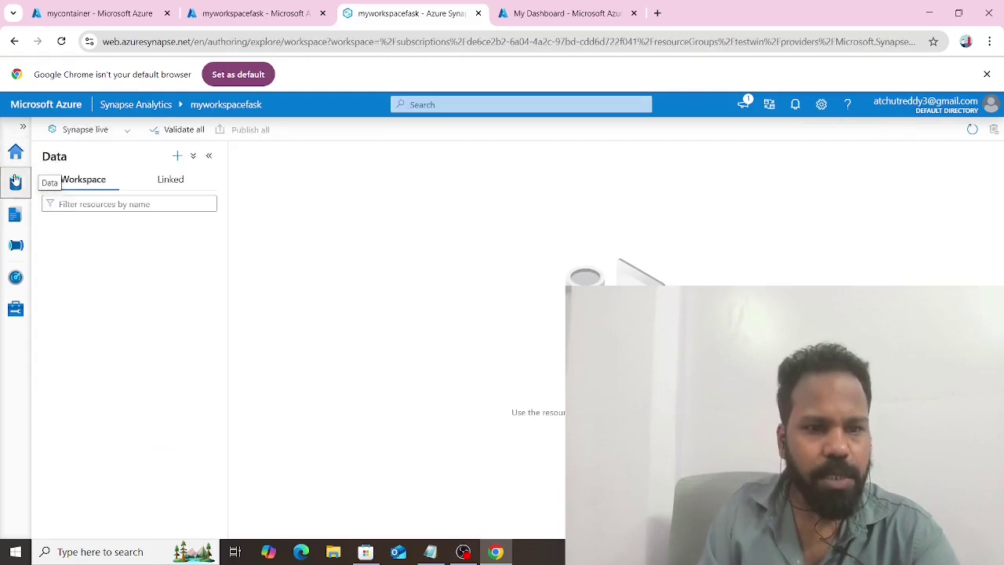
click(88, 207)
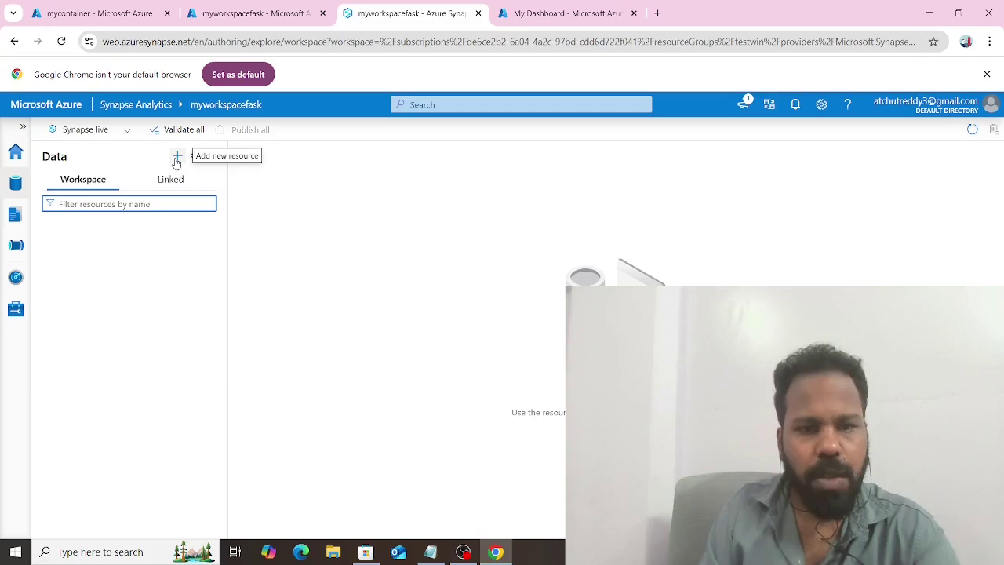
Step: Check the linked Azure Data Lake Storage Gen2 resources, including the attached containers, in the Data hub
click(163, 179)
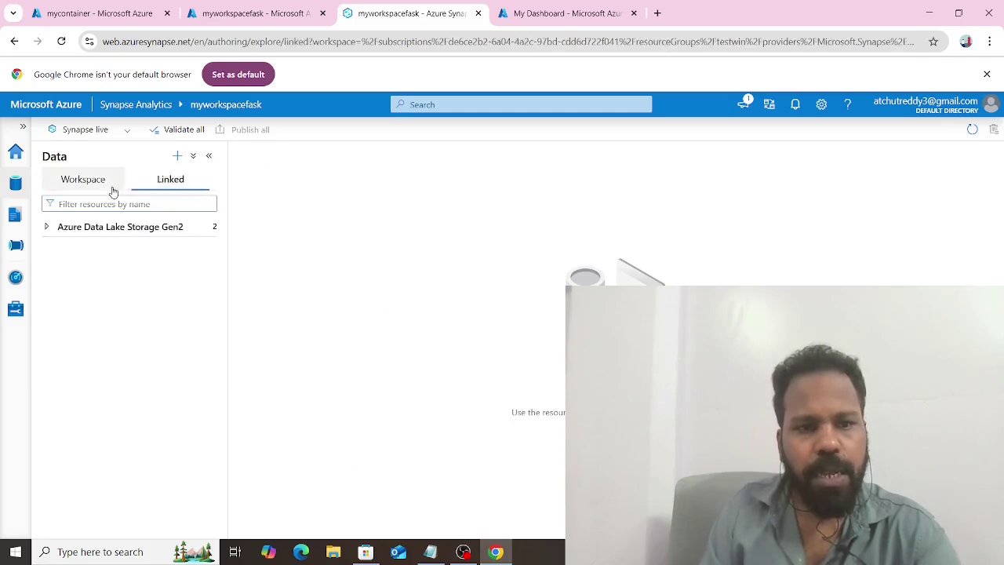
click(72, 228)
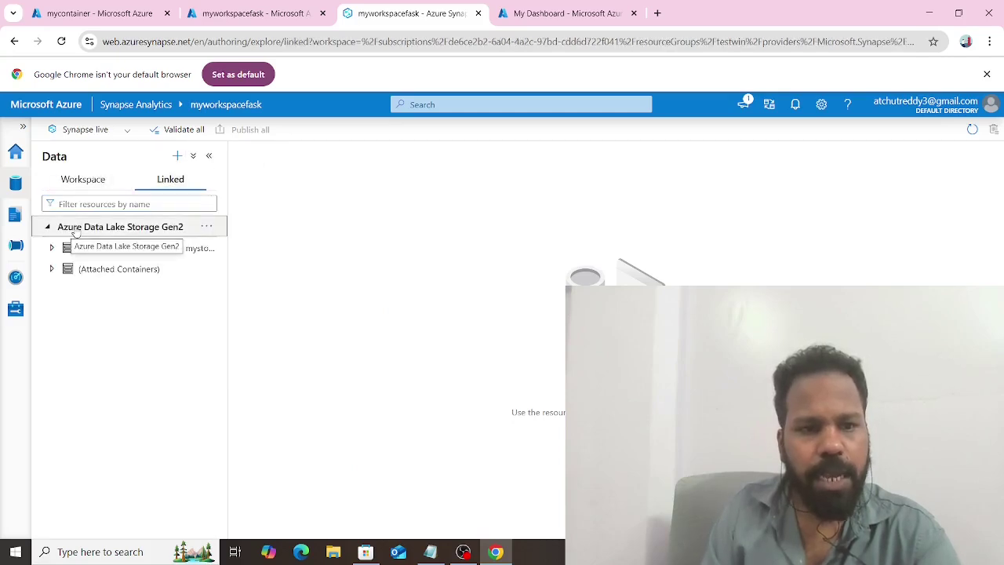
click(52, 271)
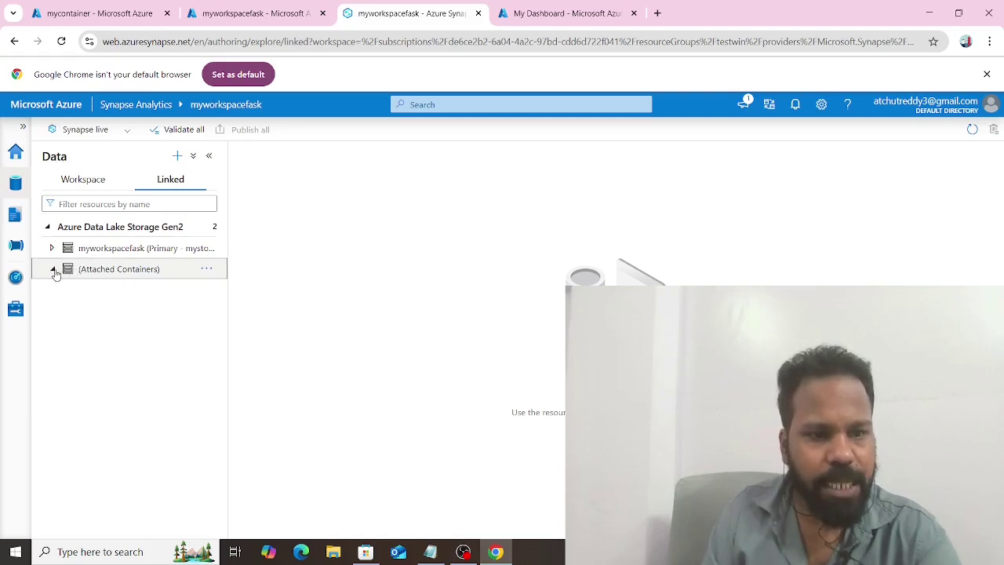
click(52, 270)
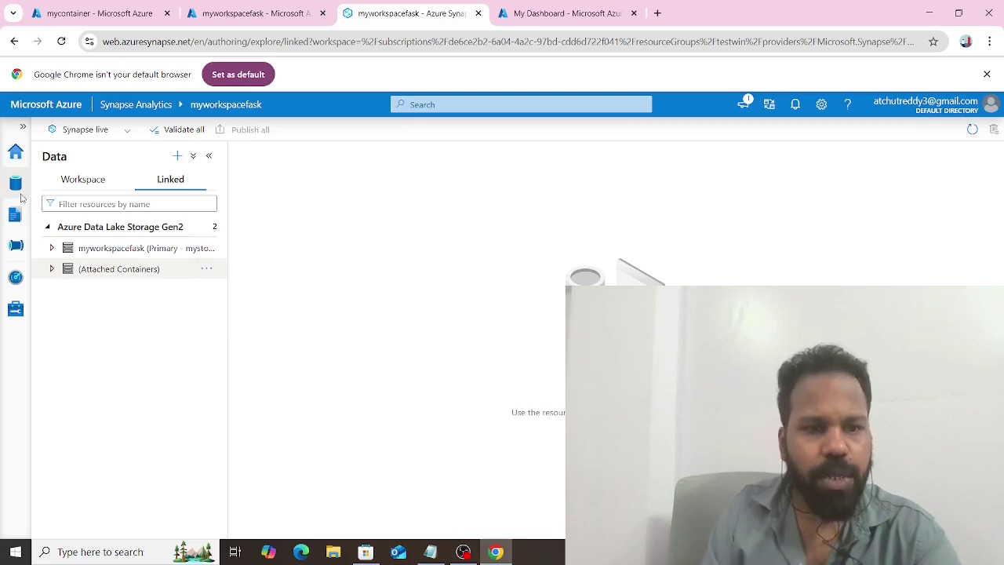
click(13, 246)
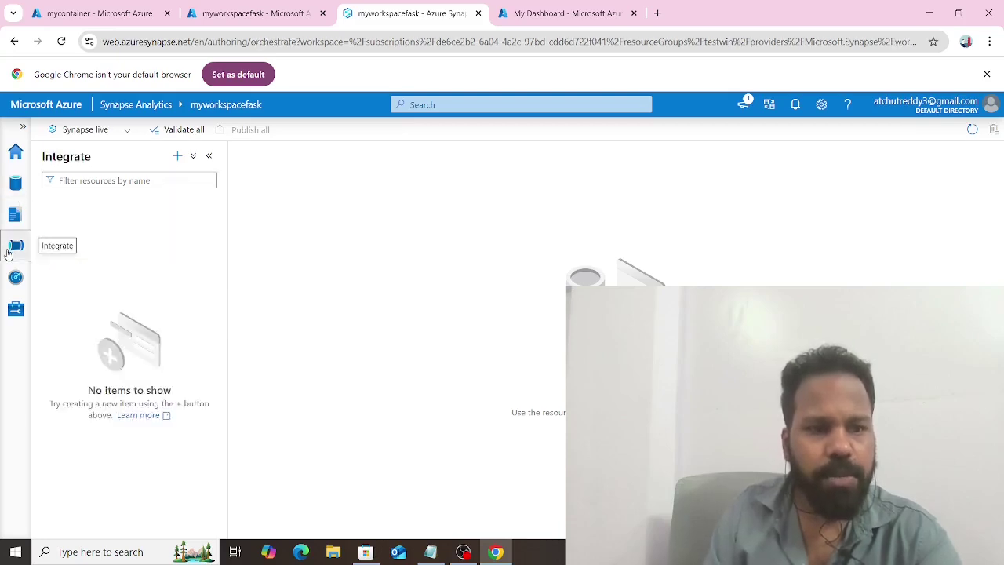
click(13, 182)
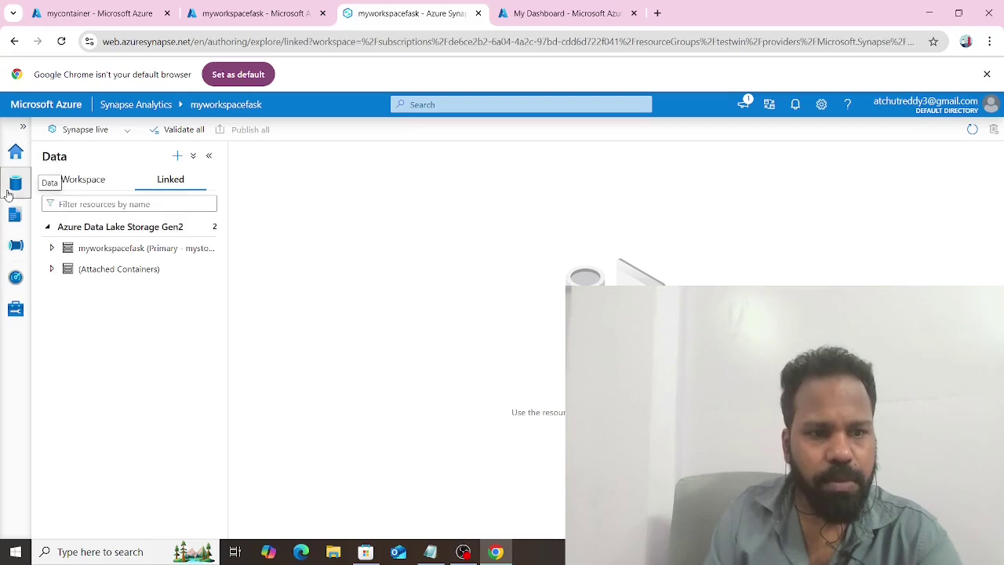
Step: Try to create a serverless SQL database named myserverless in the workspace, and discard the changes
click(106, 180)
click(177, 156)
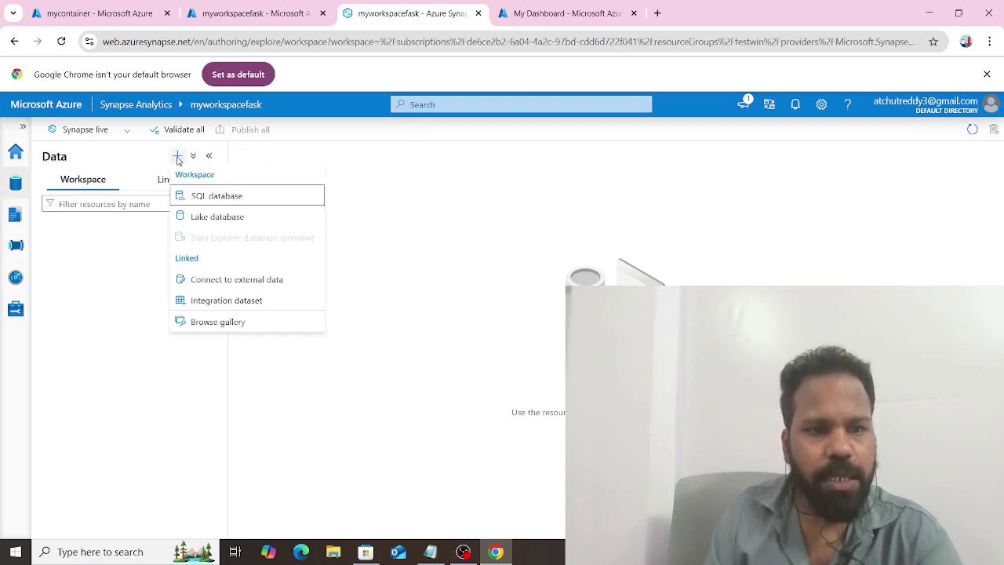
click(203, 196)
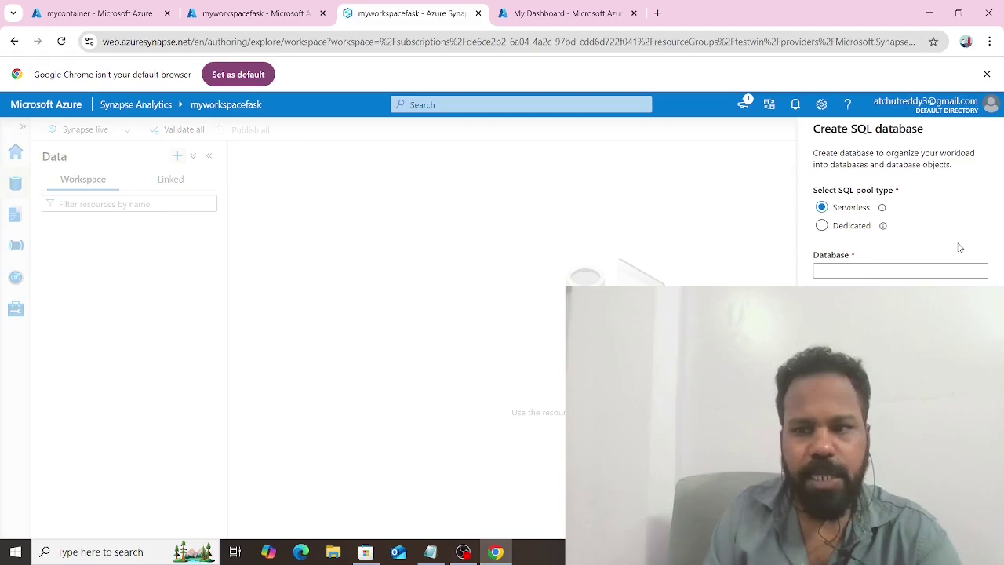
click(896, 270)
text(myserverless)
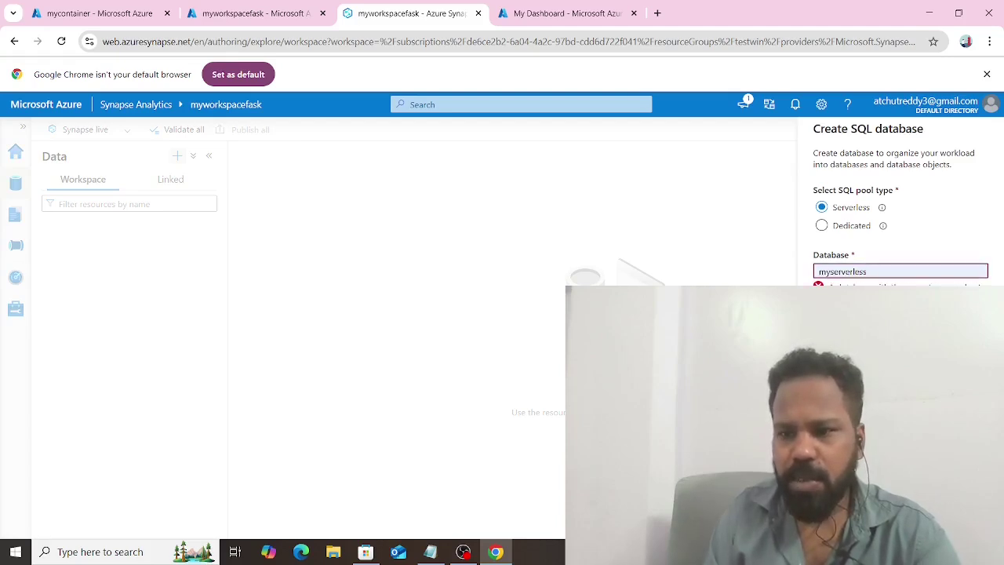
key(Escape)
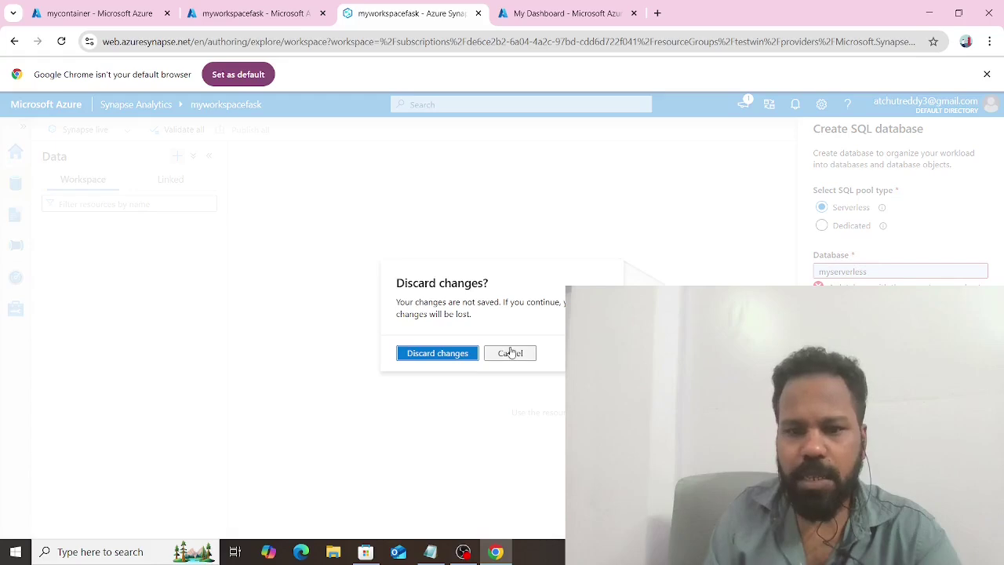
click(448, 353)
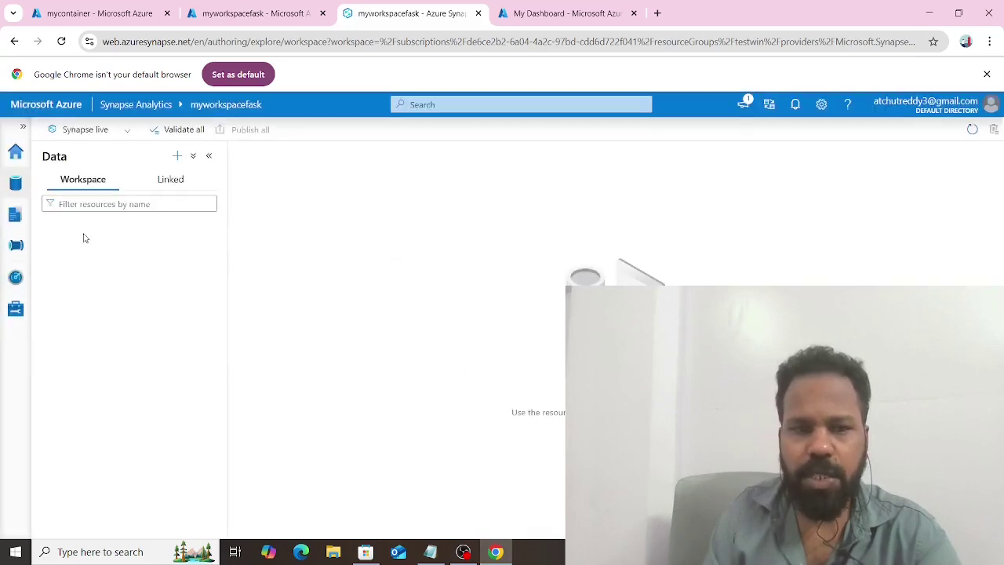
Step: Look for the existing database in the Data hub's workspace resources, reload Synapse Studio, and dismiss the loading error
click(188, 164)
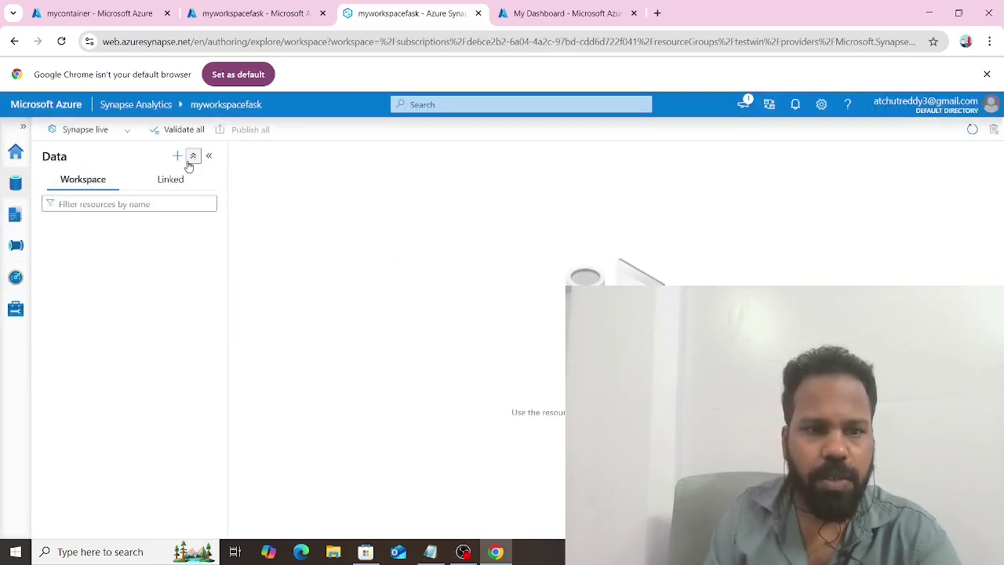
click(189, 161)
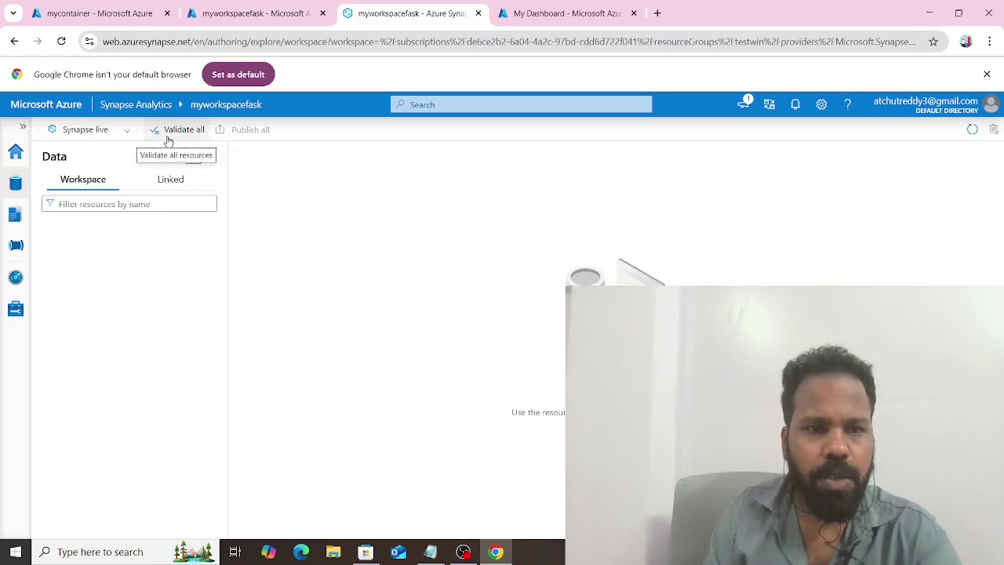
click(123, 132)
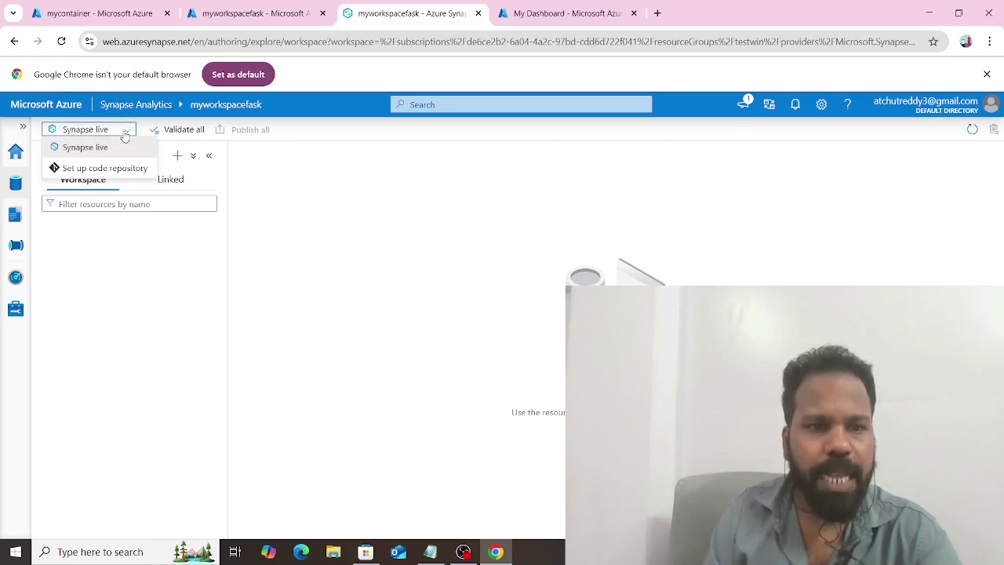
click(84, 259)
click(17, 246)
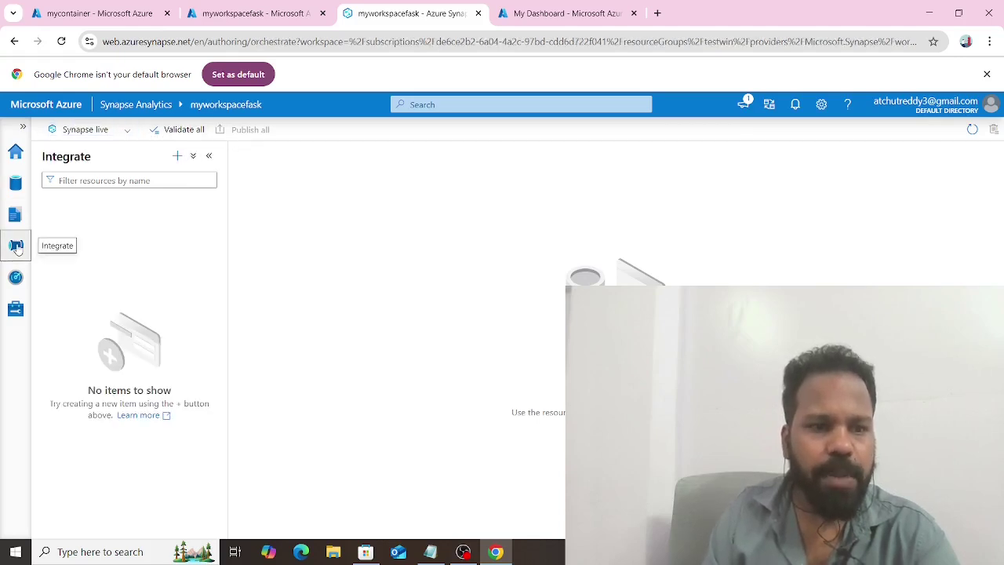
click(17, 183)
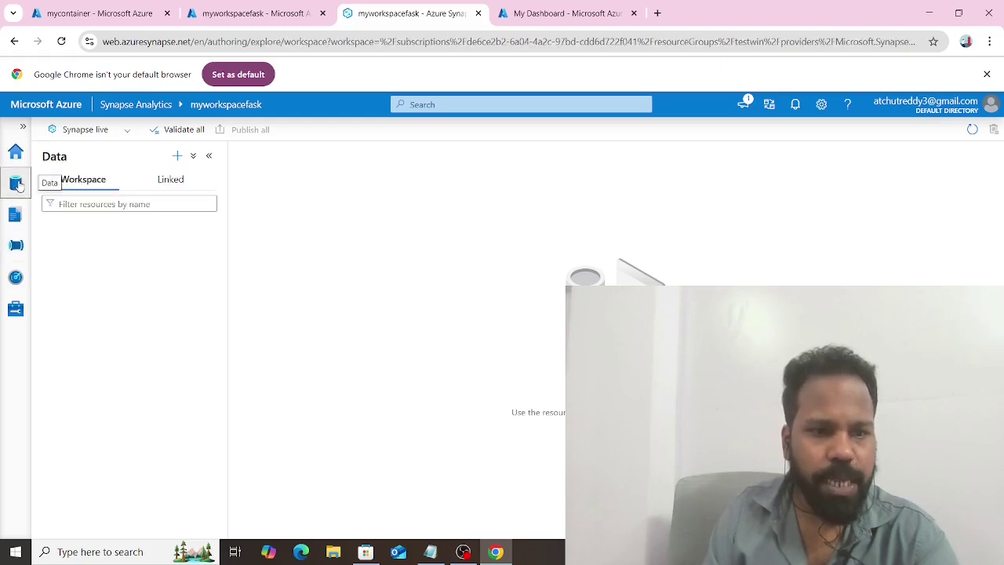
click(62, 41)
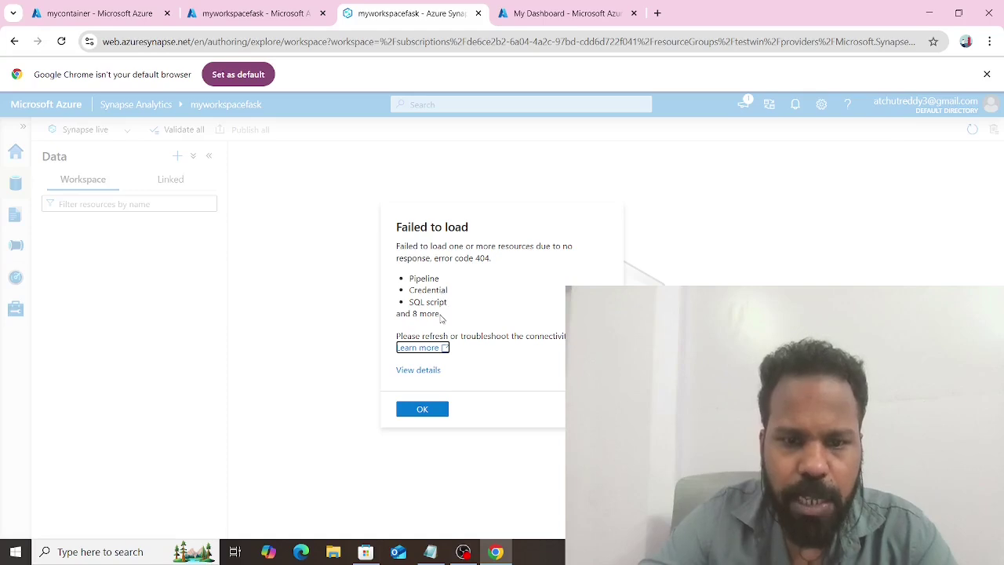
click(422, 411)
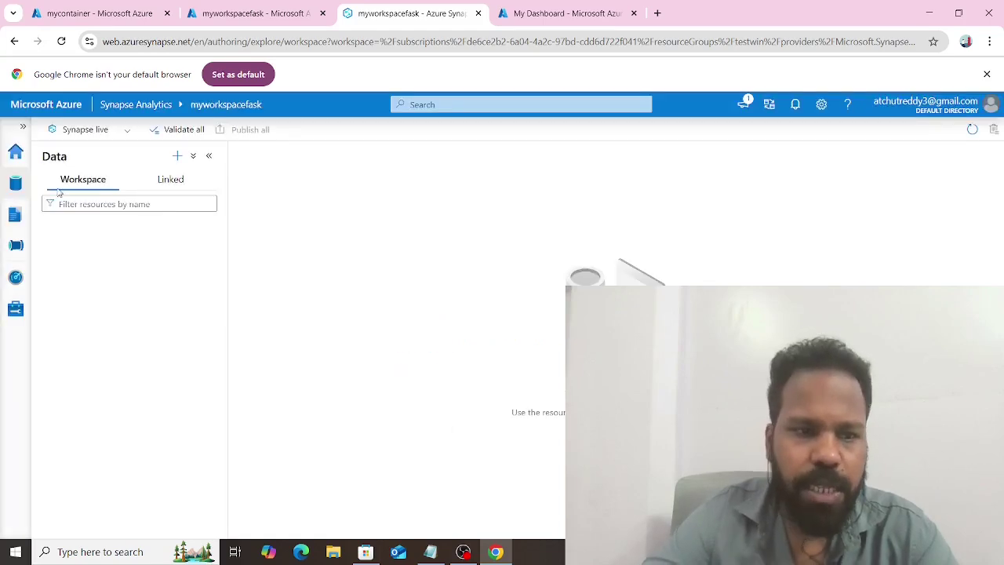
Step: Create a serverless SQL database named myserverless2 in the workspace
click(178, 156)
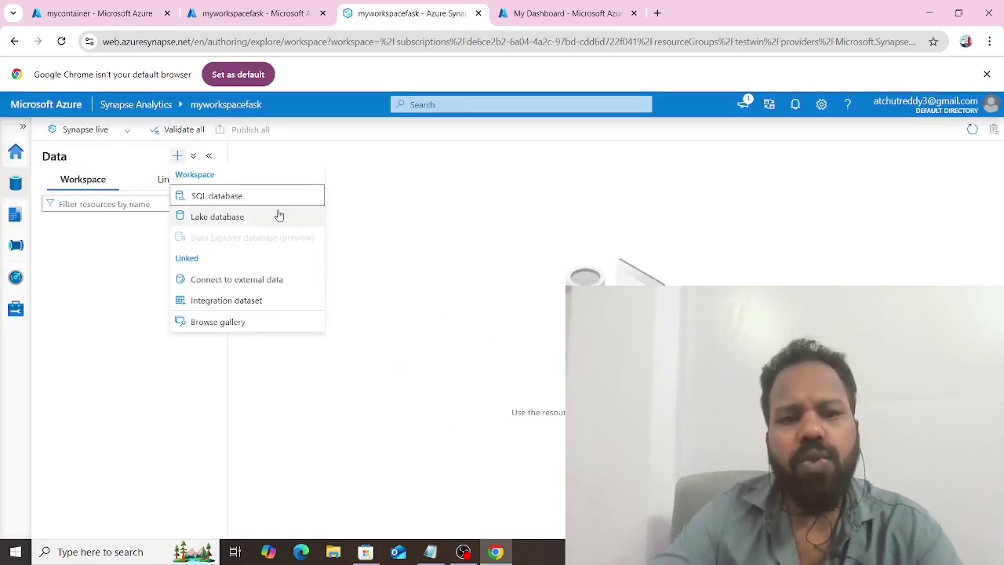
click(248, 198)
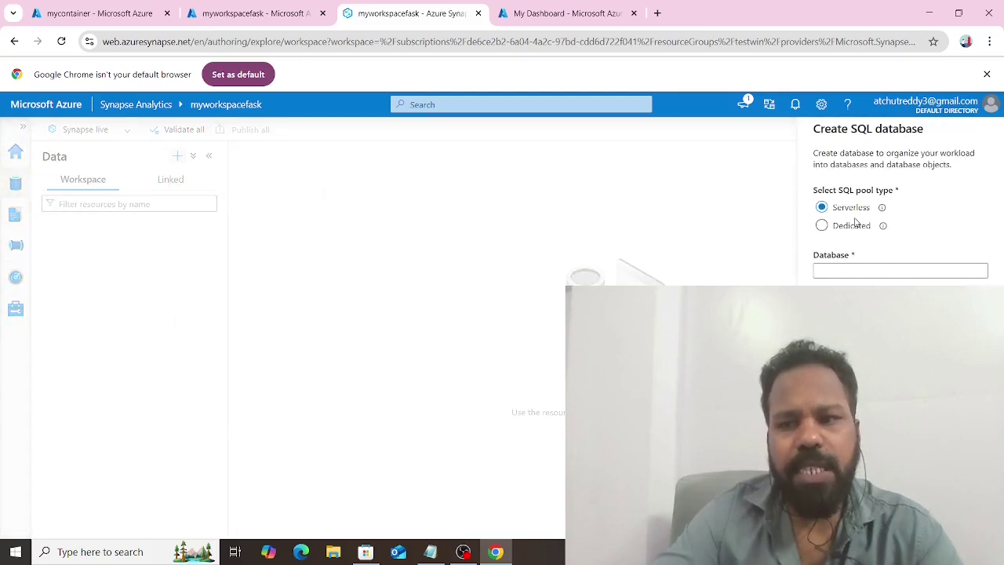
click(851, 273)
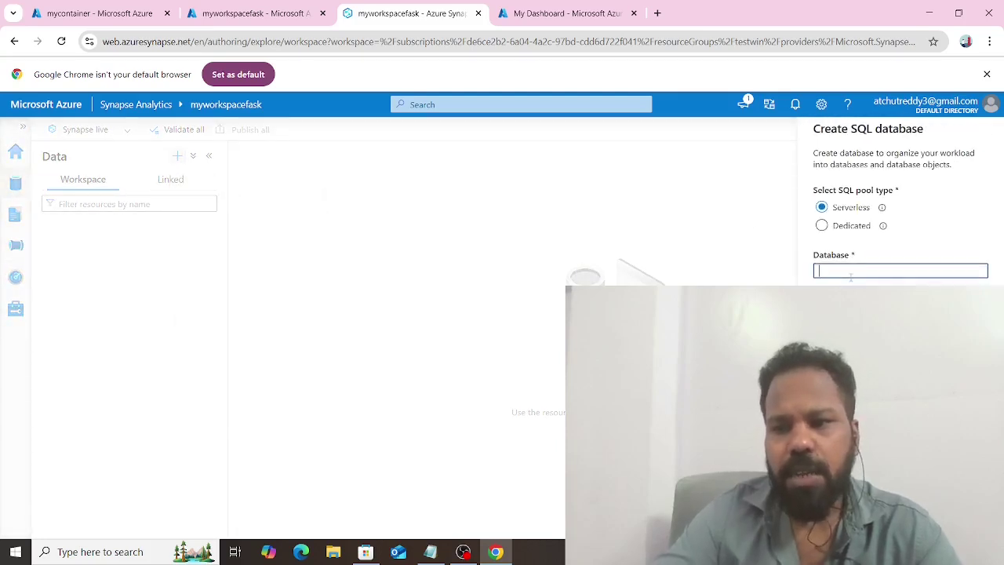
text(myserverless)
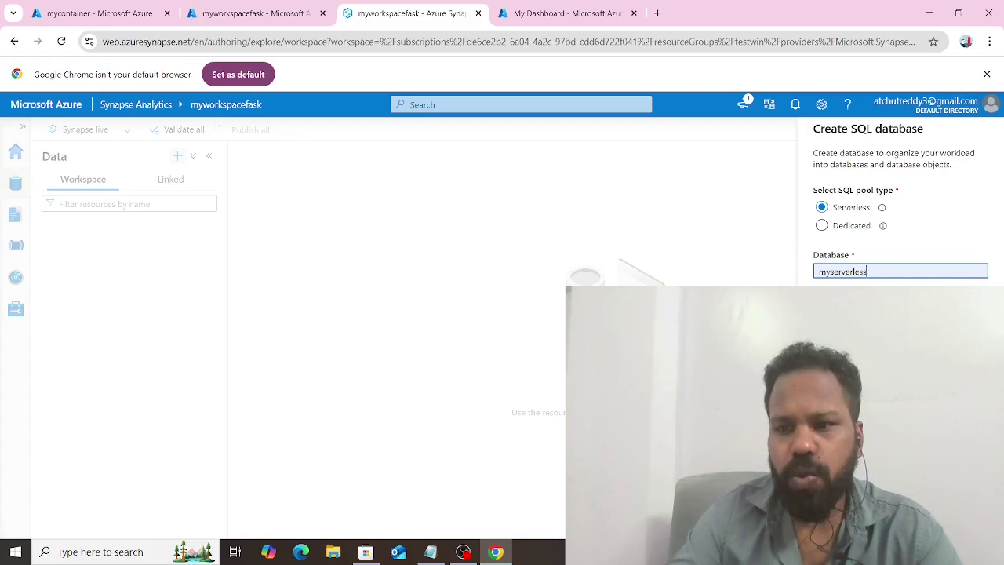
text(2)
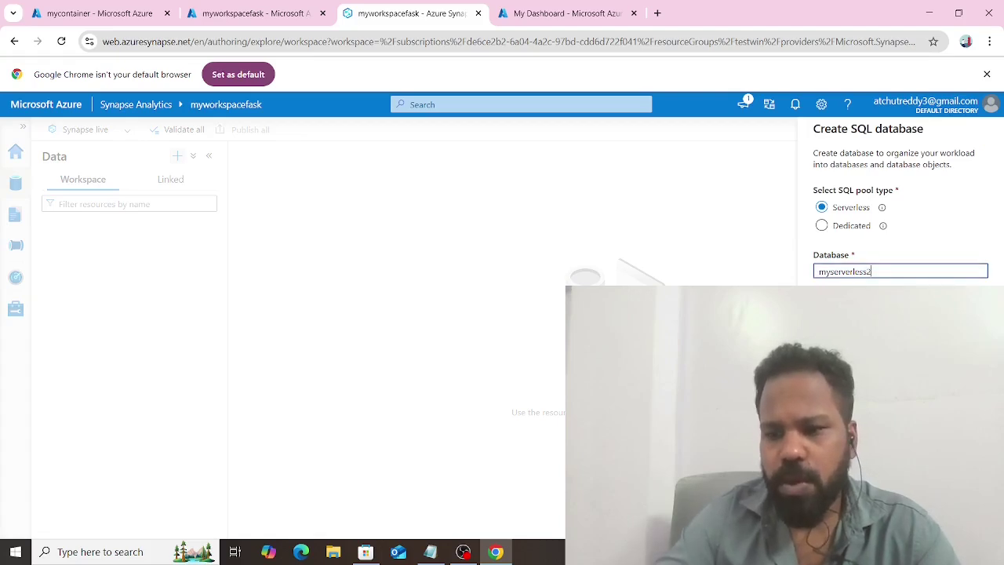
key(Tab)
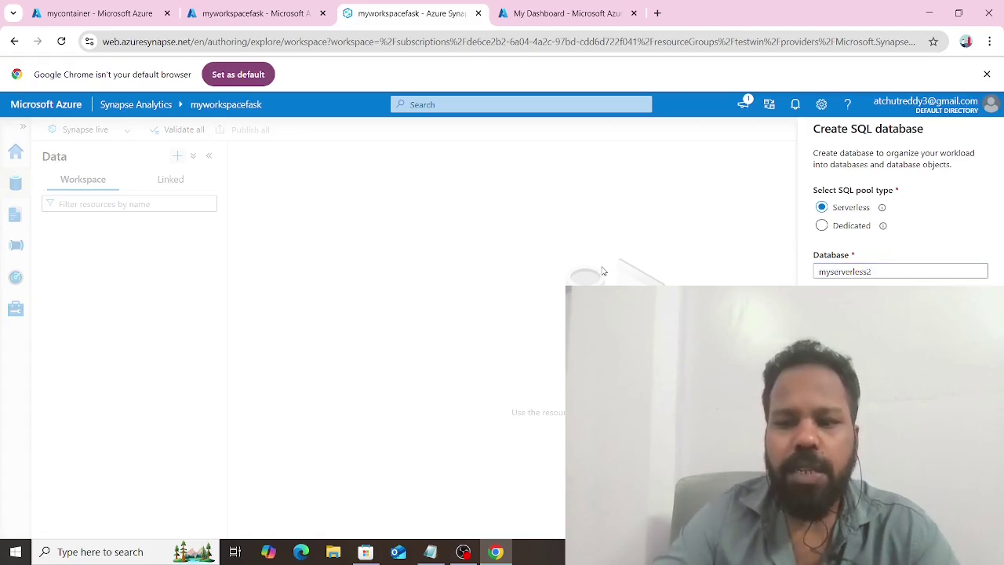
click(432, 184)
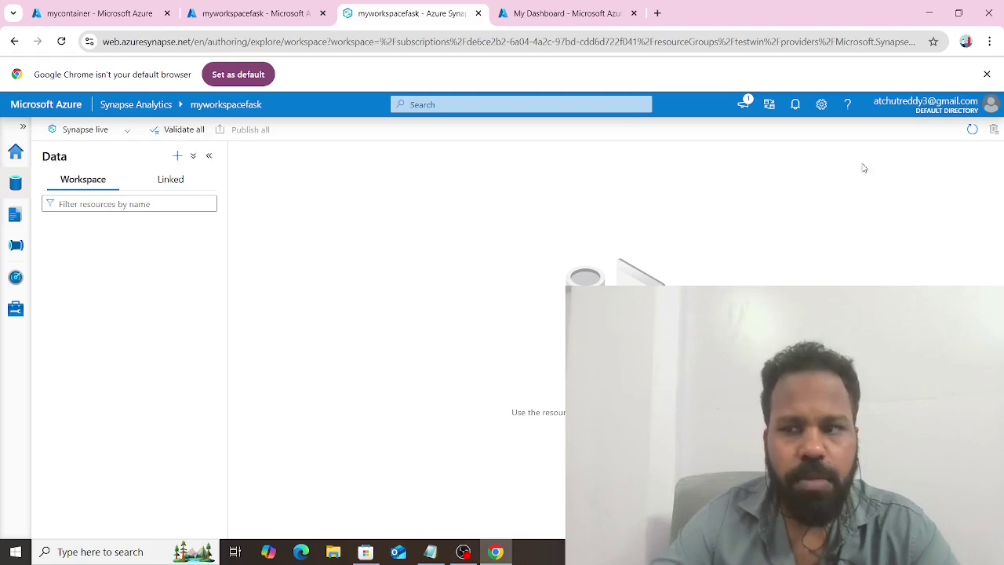
Step: Refresh the workspace resources, dismiss the loading error, and check the Integrate and Data hubs for the new database
click(972, 130)
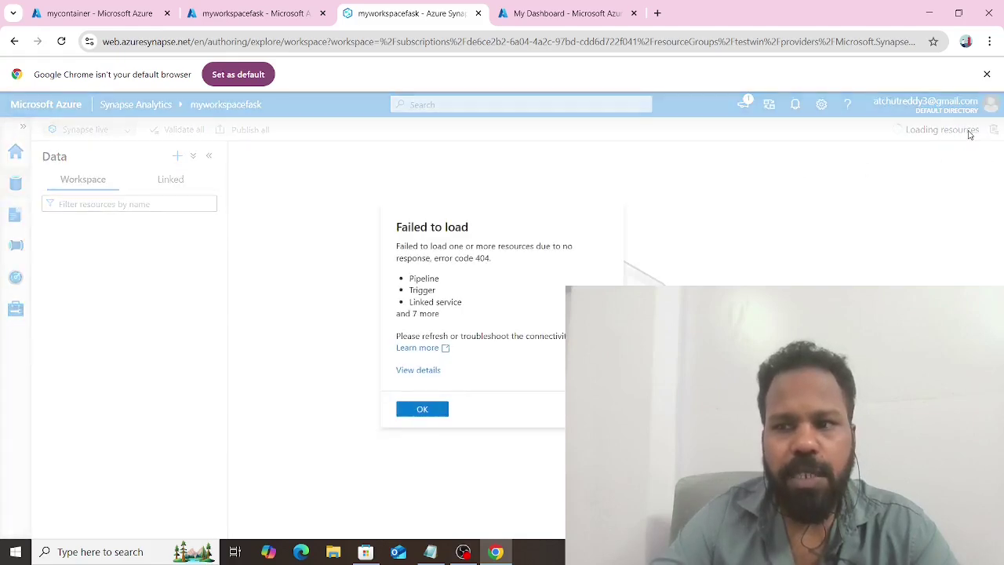
click(421, 410)
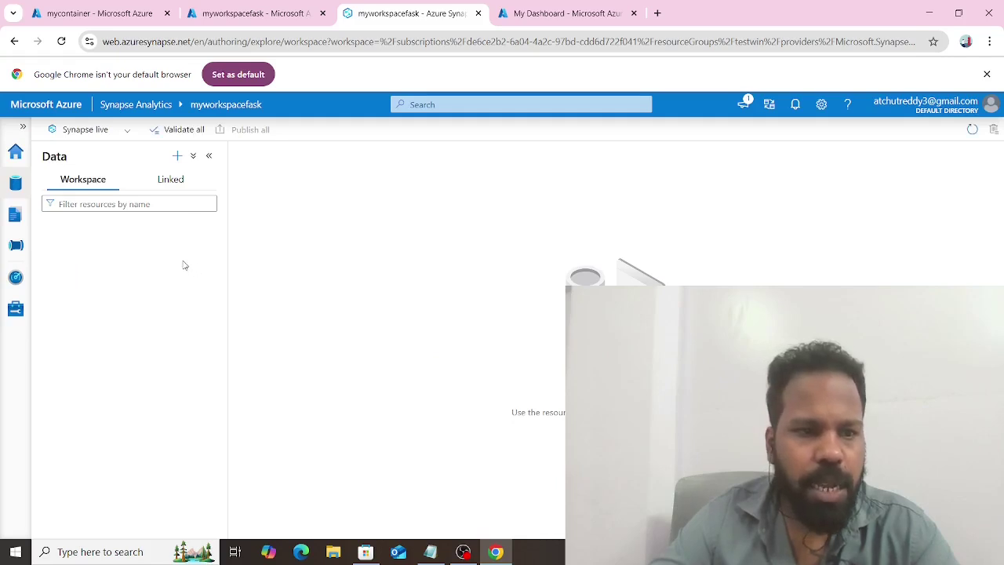
click(16, 245)
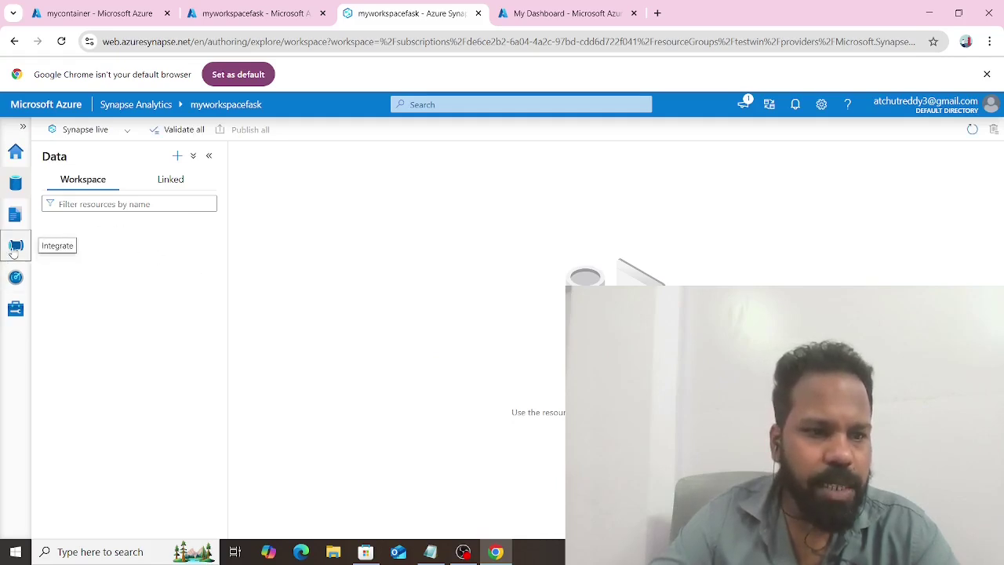
click(178, 156)
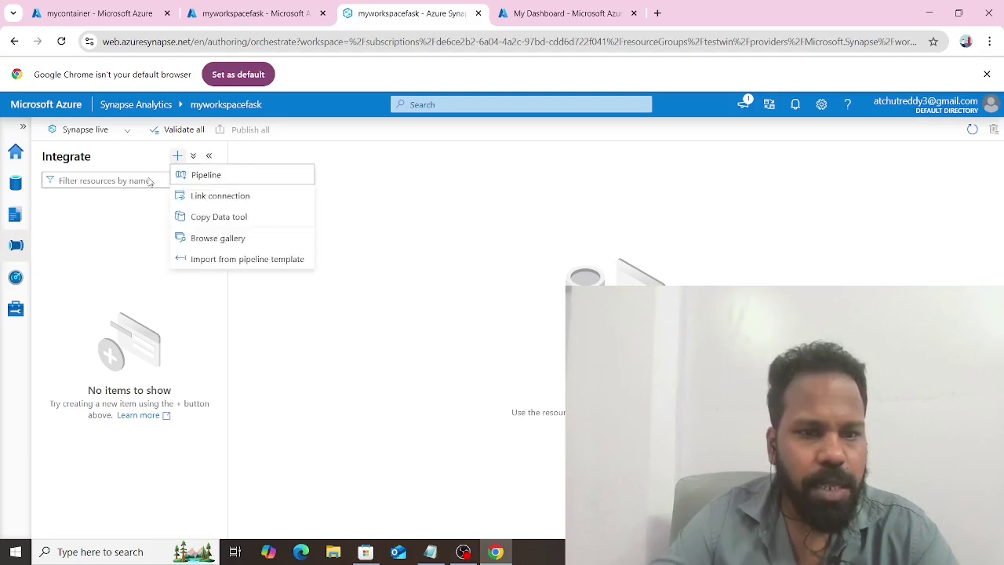
click(19, 199)
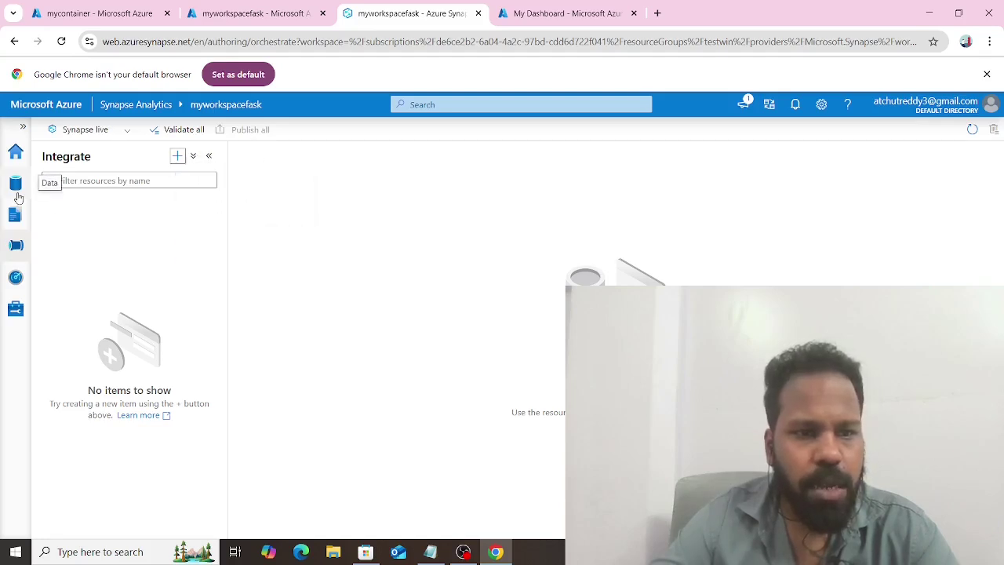
click(178, 156)
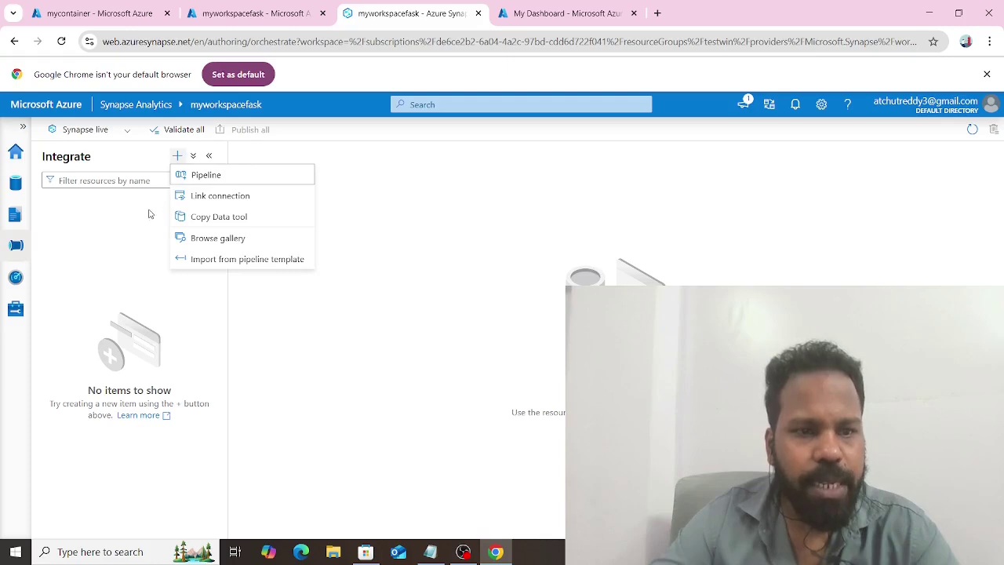
click(31, 193)
click(16, 183)
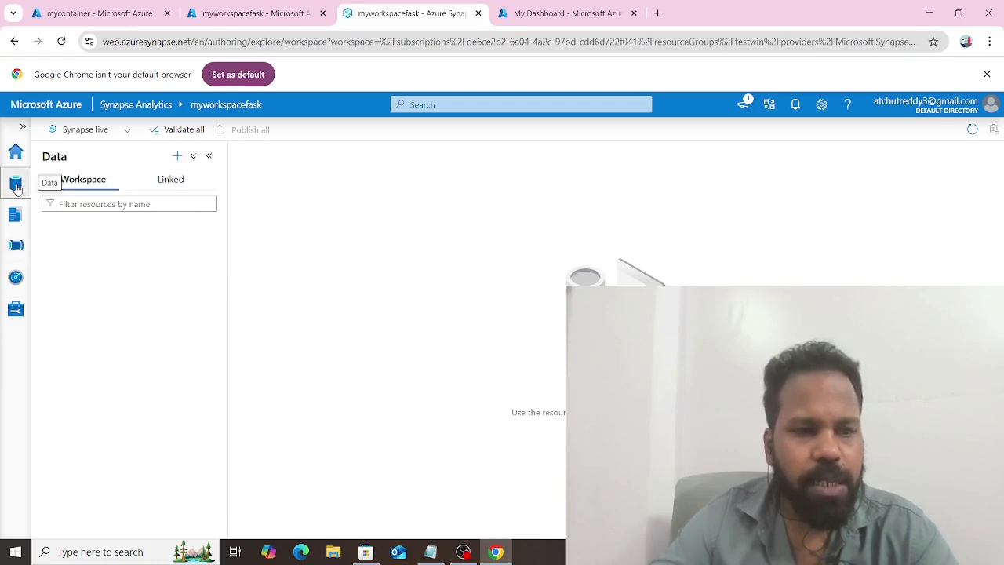
click(162, 185)
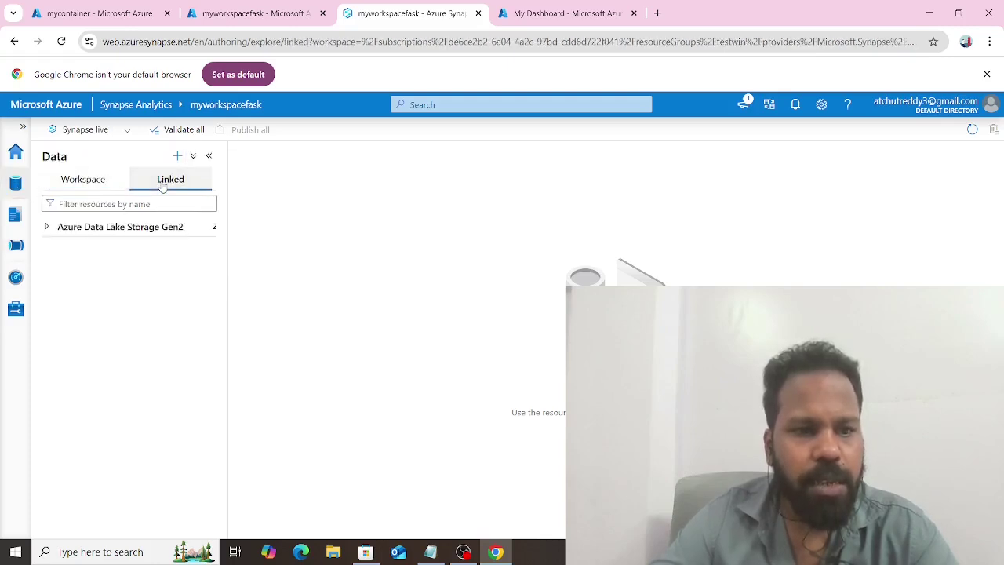
click(97, 179)
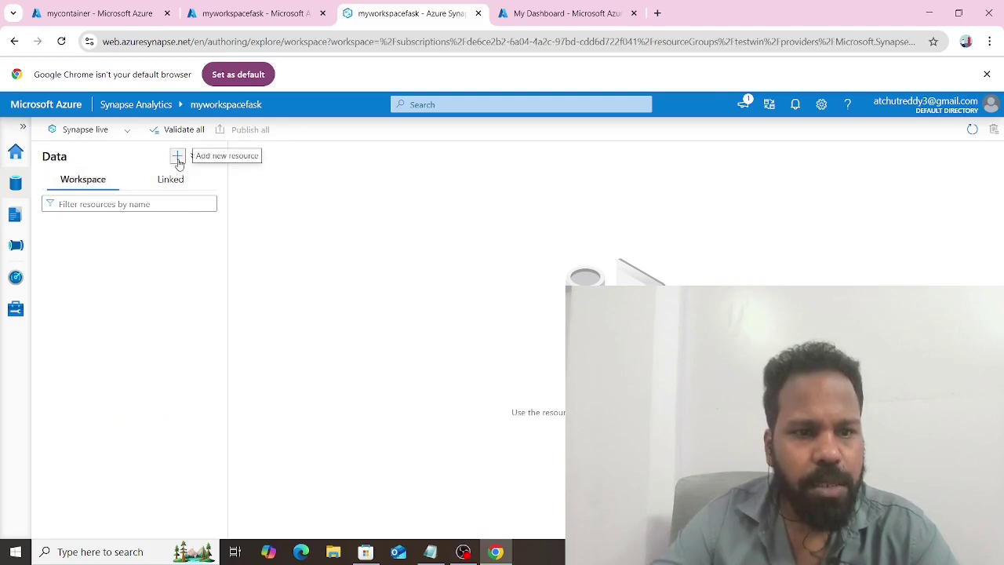
click(178, 158)
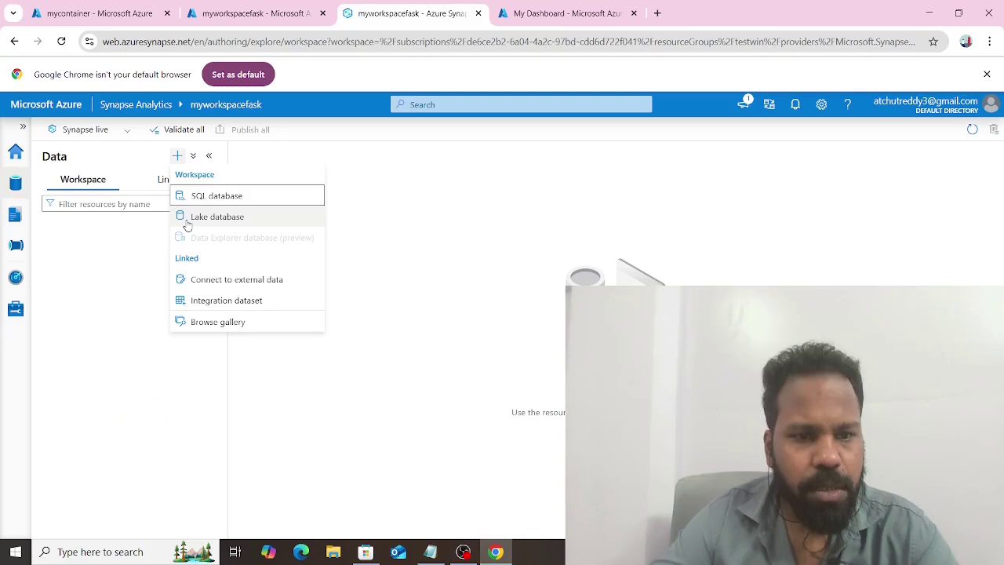
click(194, 285)
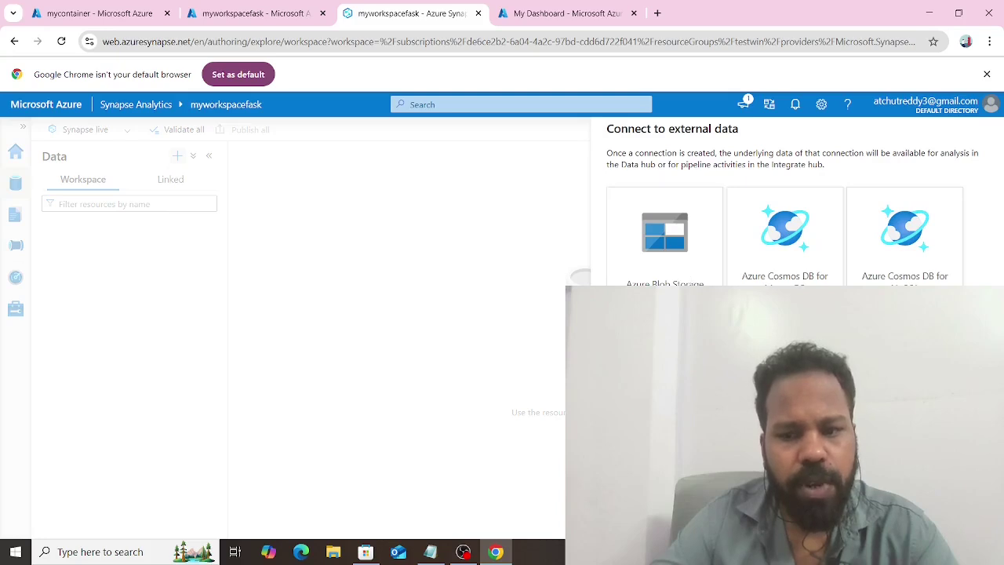
scroll(781, 228, down, 3)
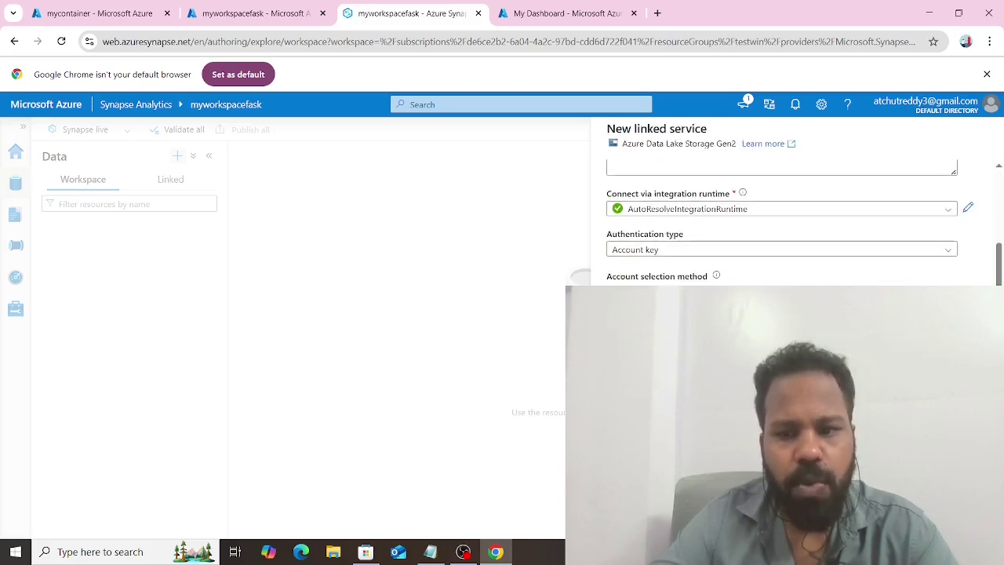
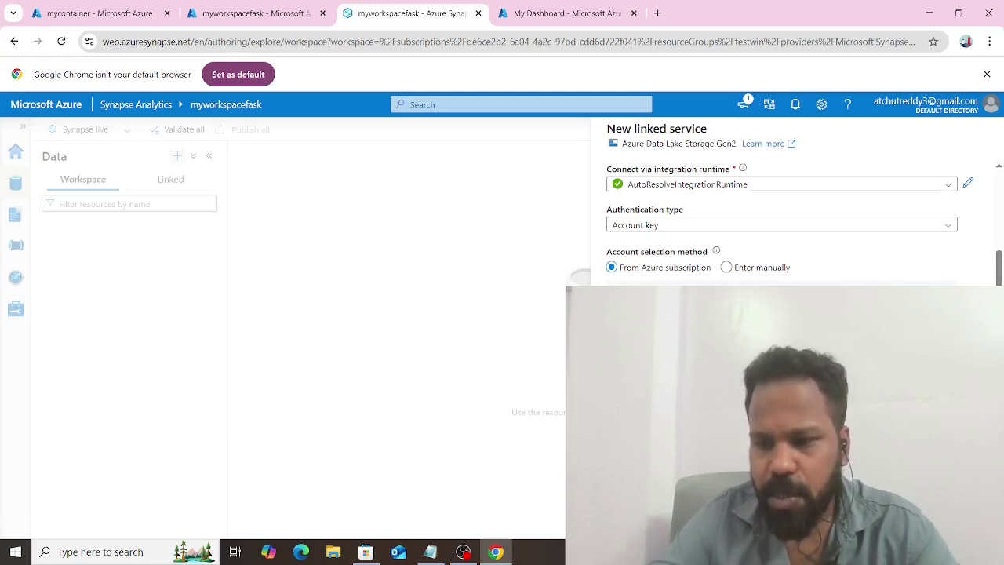
key(Escape)
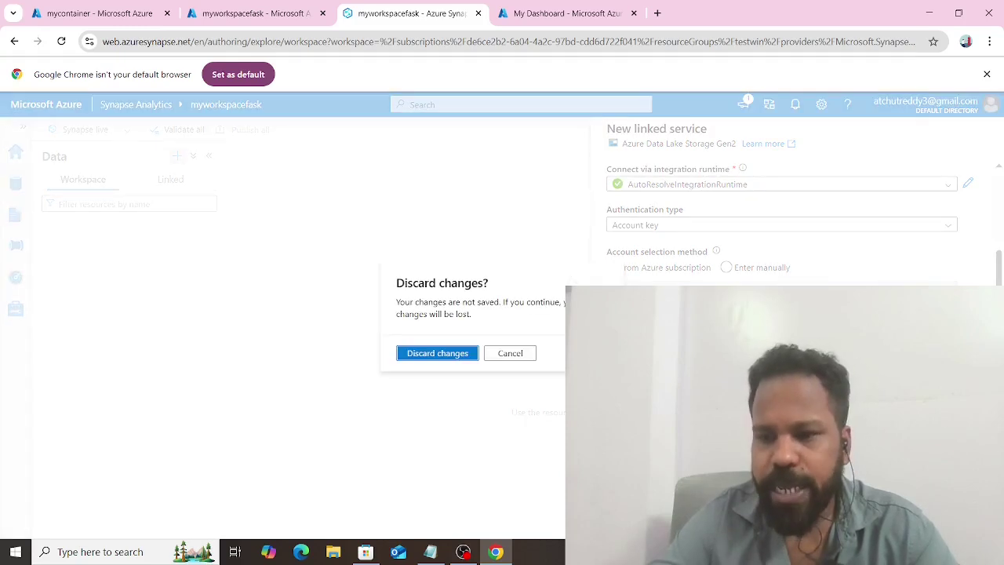
click(462, 355)
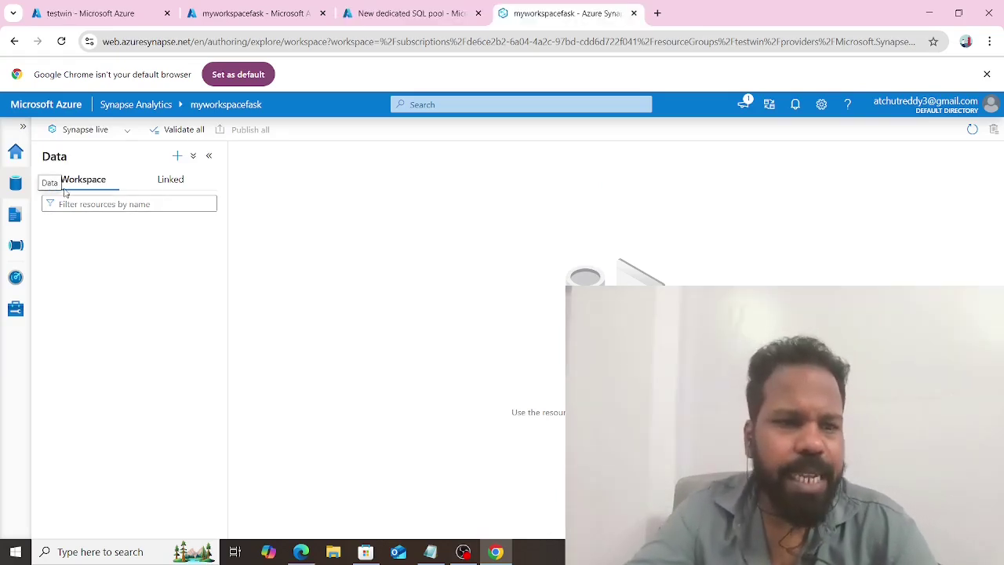
Step: Create a lake database in the workspace and dismiss the loading error
click(177, 156)
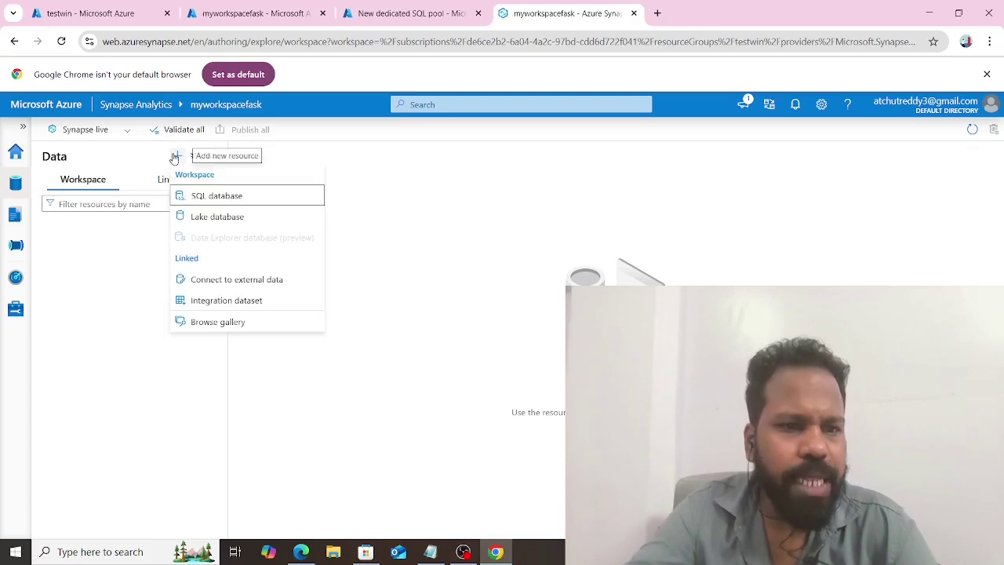
click(194, 218)
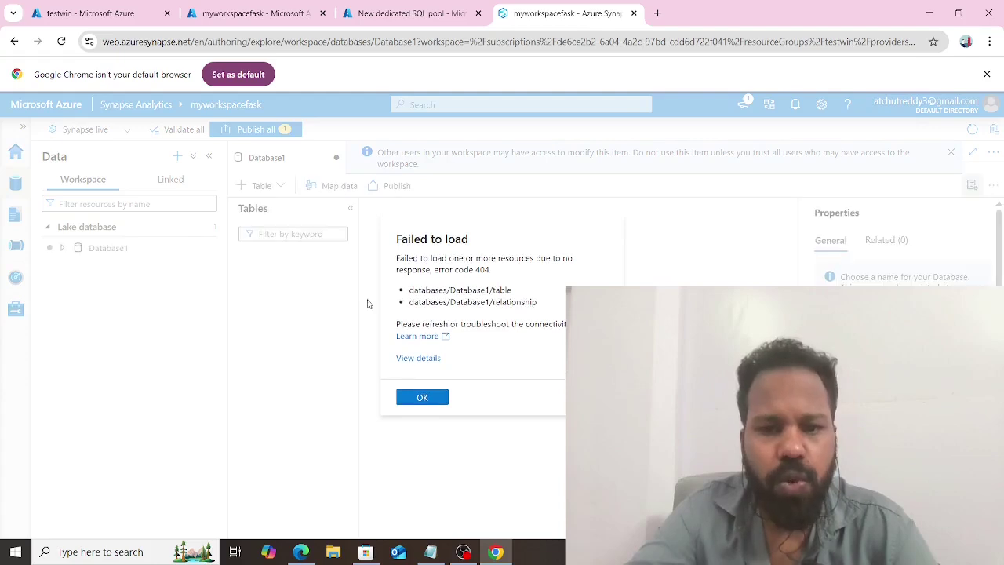
click(418, 397)
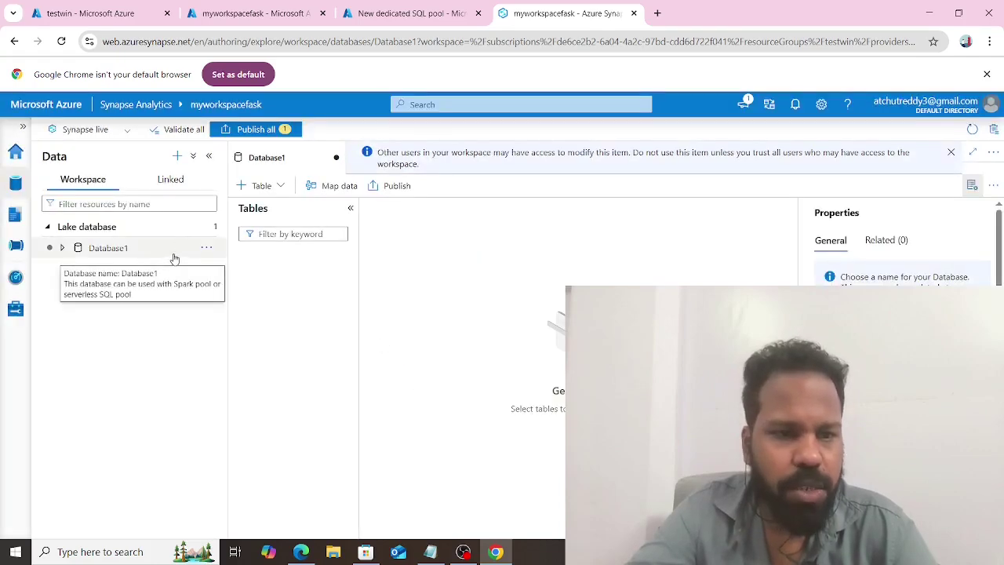
Step: Create an empty SQL script from the new lake database
click(209, 249)
mouse_move(222, 270)
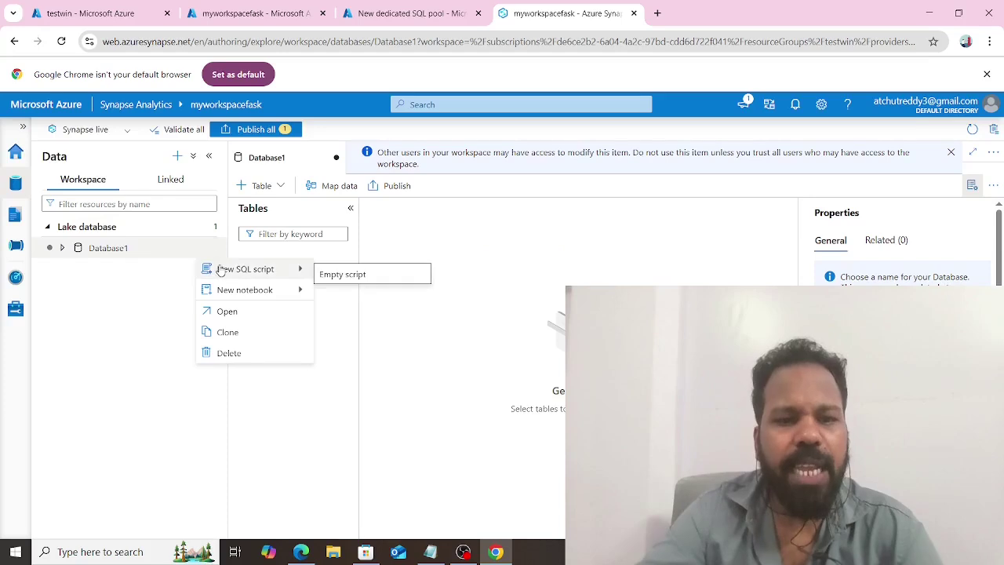
click(330, 274)
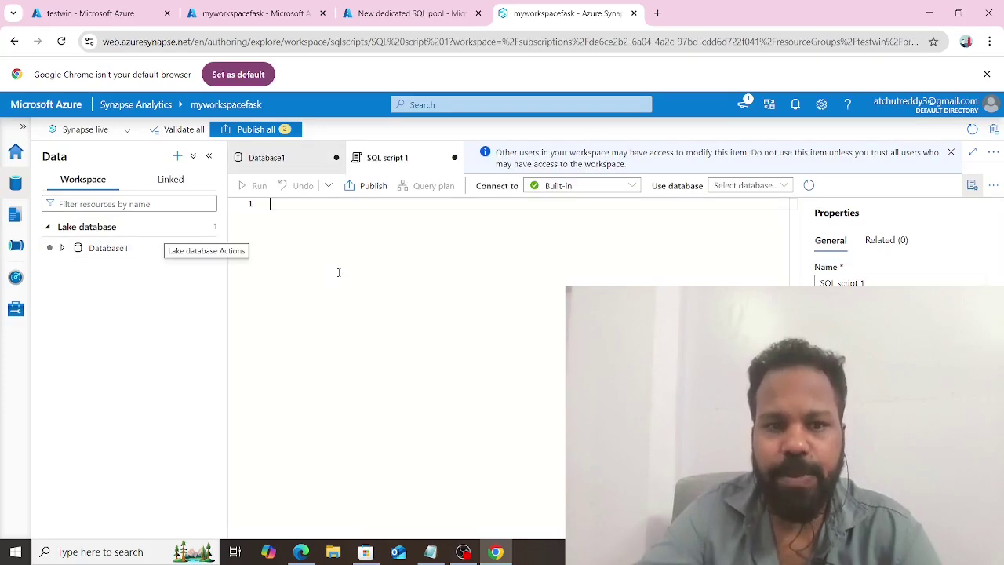
Step: Begin the script's query with select on the first line and * FROM on the second
text(sel)
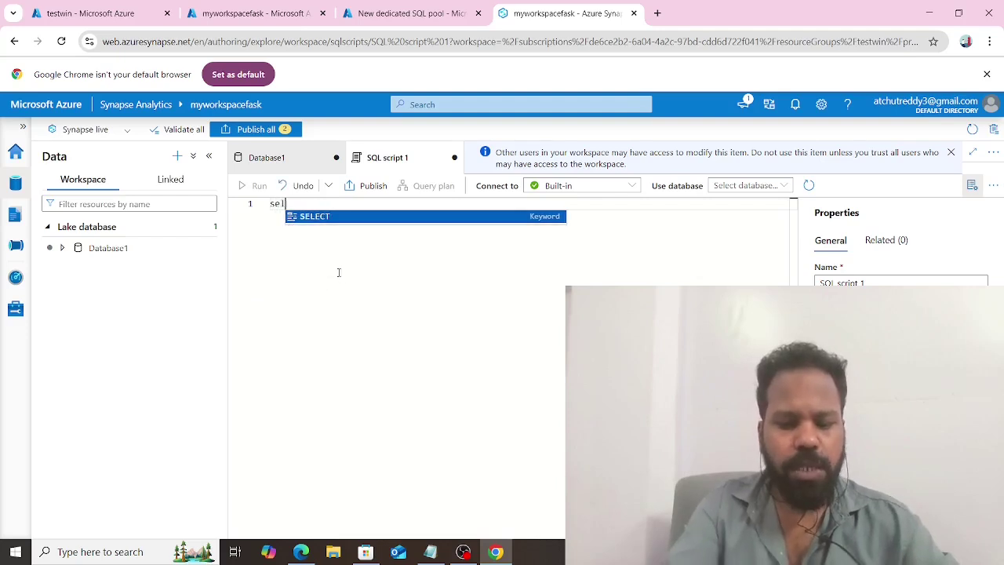
text(ect)
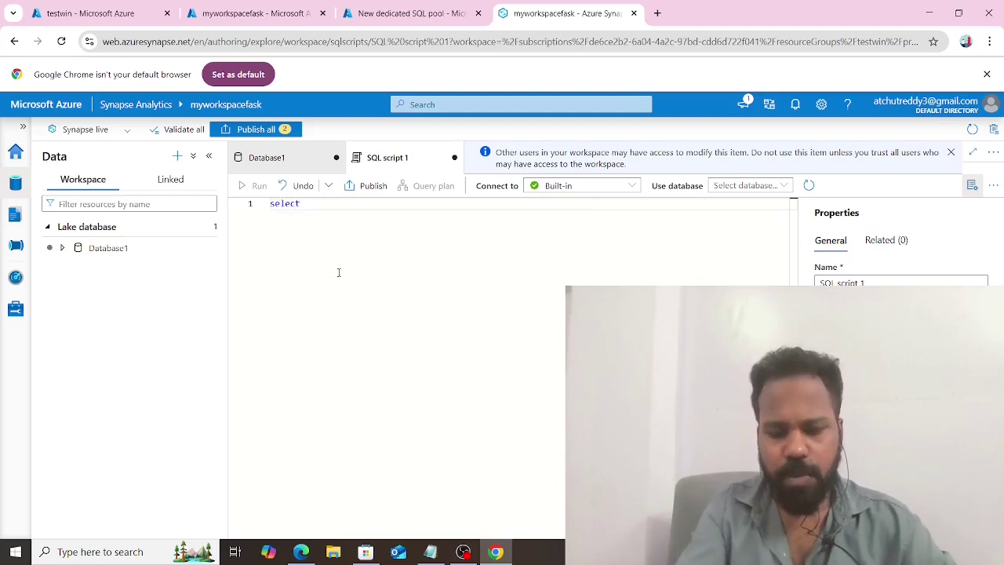
key(Return)
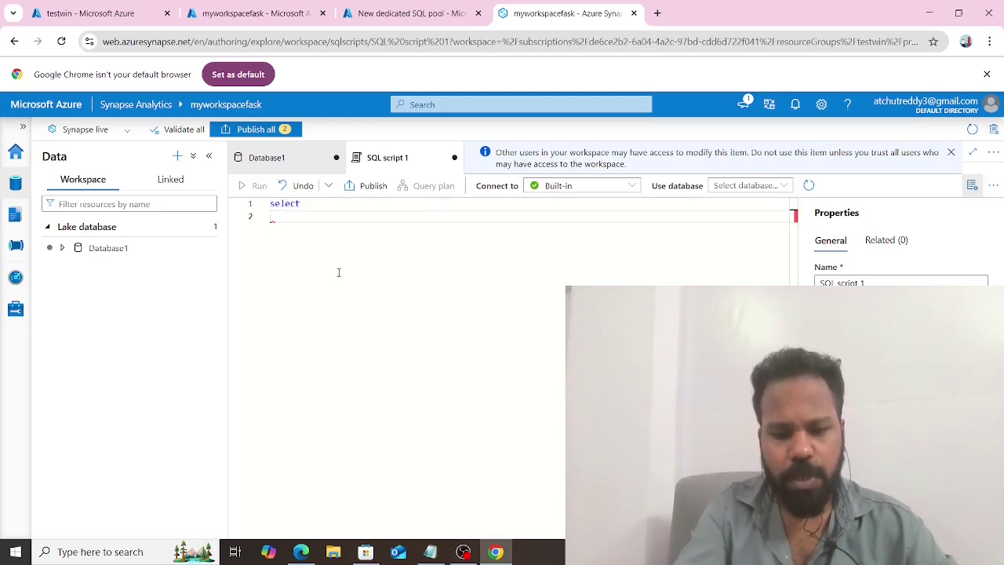
text(* fr)
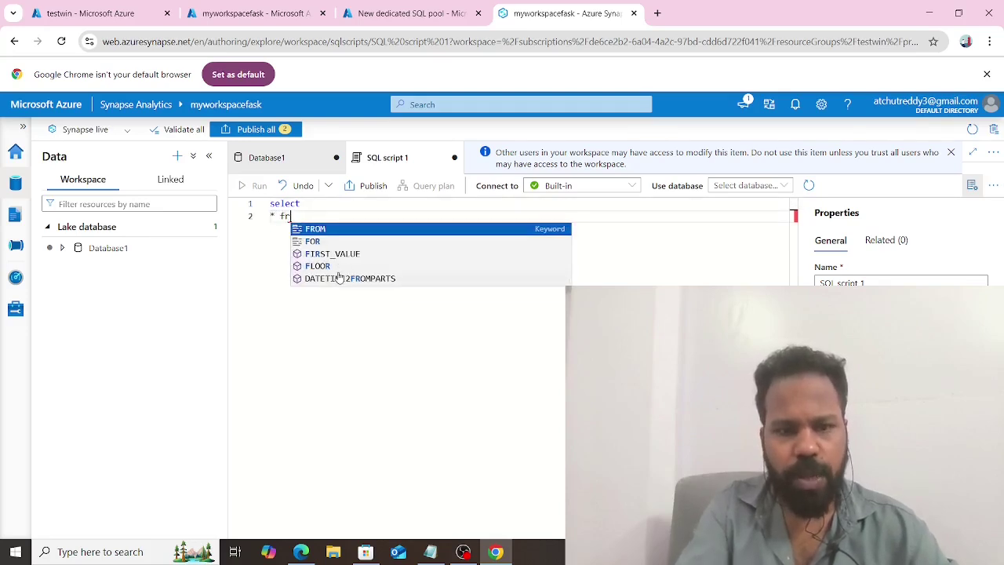
key(Return)
key(Return)
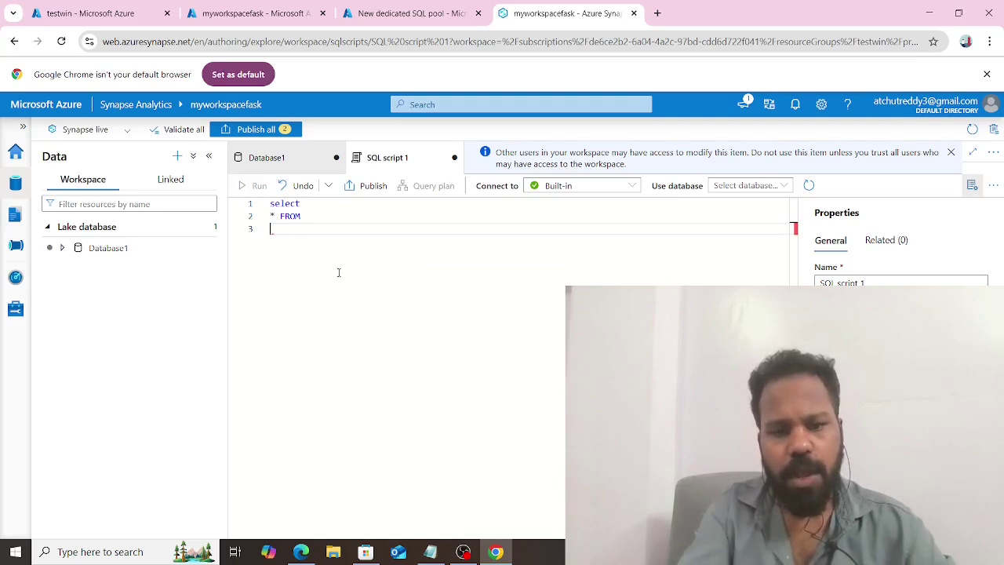
Step: Add an OPENROWSET( ) block containing BULK and an opening single quote, undoing the full query pasted after it
text(op)
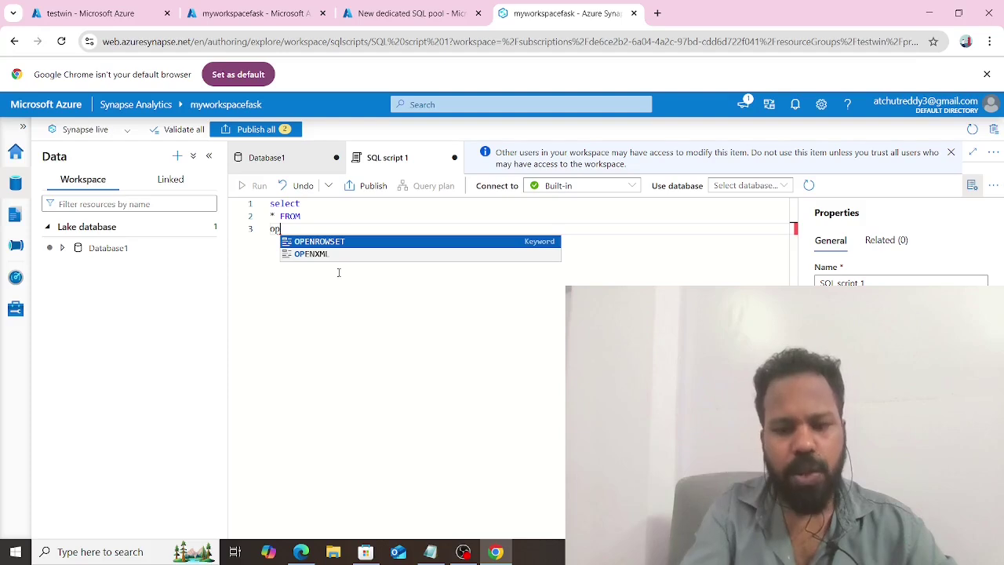
key(Tab)
text(()
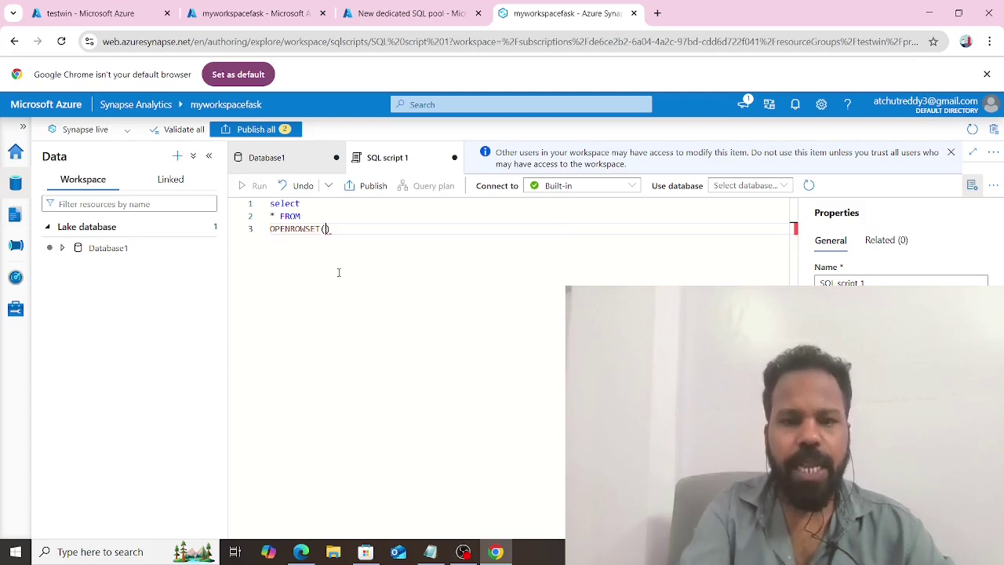
key(Return)
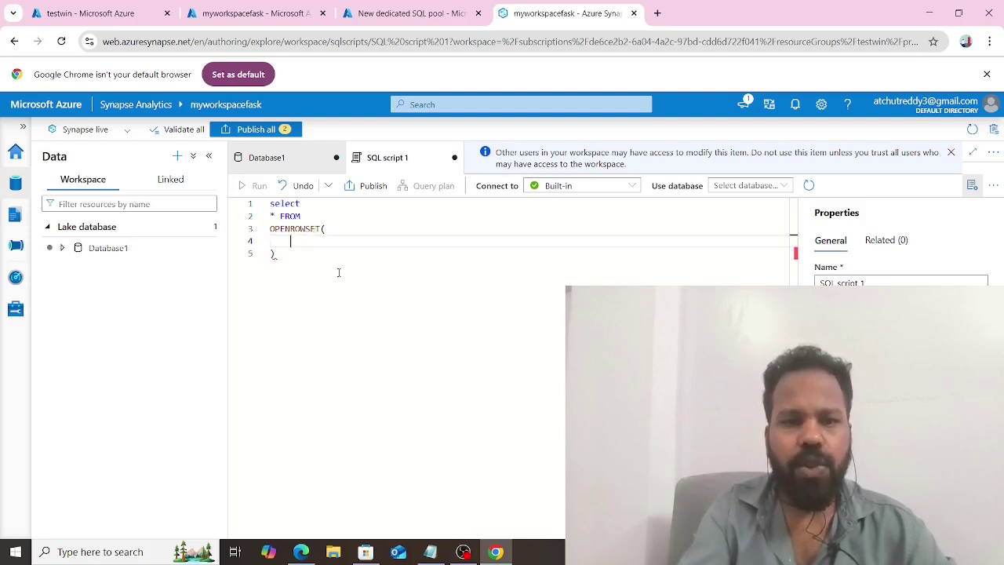
text(bu)
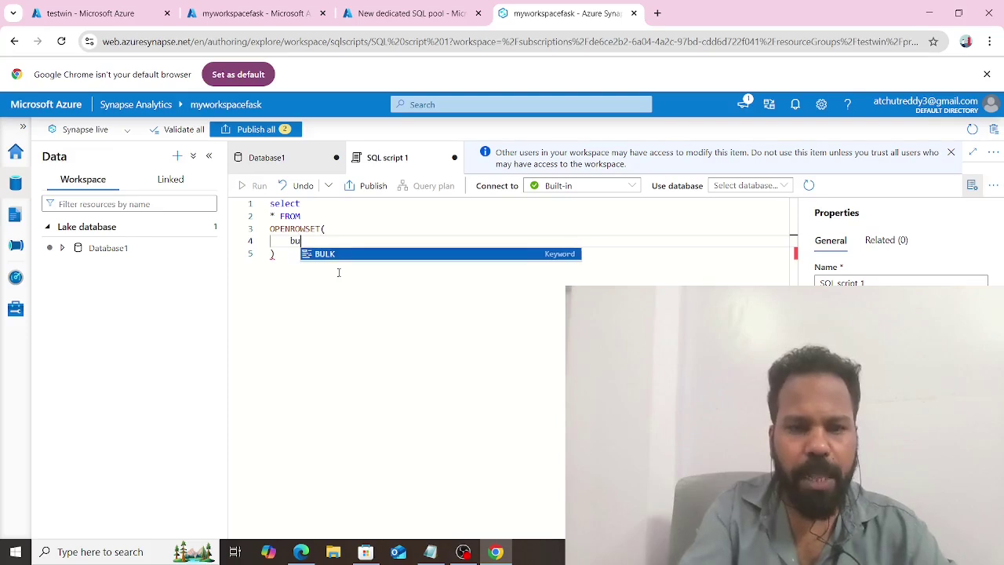
key(Tab)
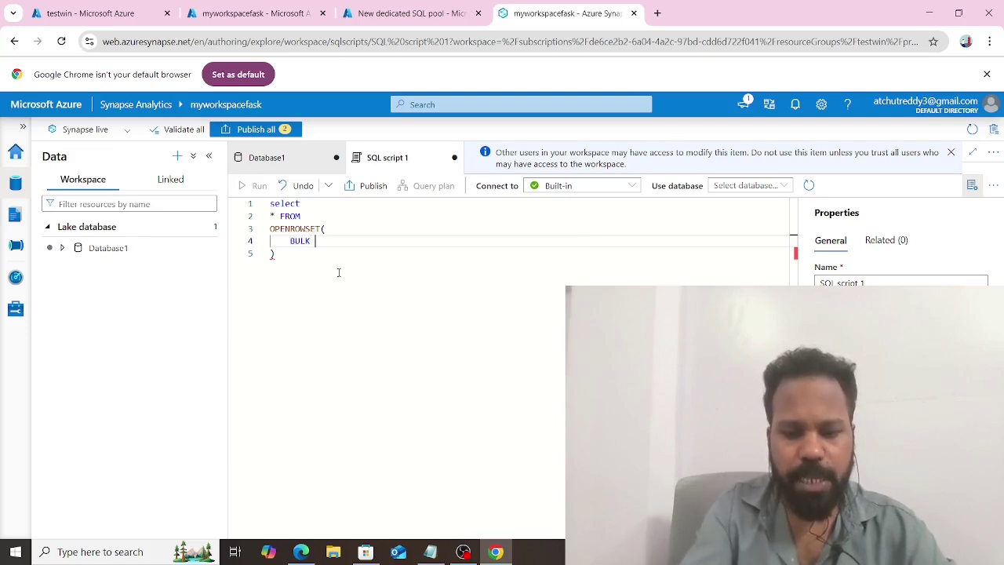
text('SELECT * FROM OPENROWSET(     BULK 'https://mystoragefask.blob.core.windows.net/mycontainer/myfiles/temp.csv',     FORMAT = 'CSV' ) AS [result];)
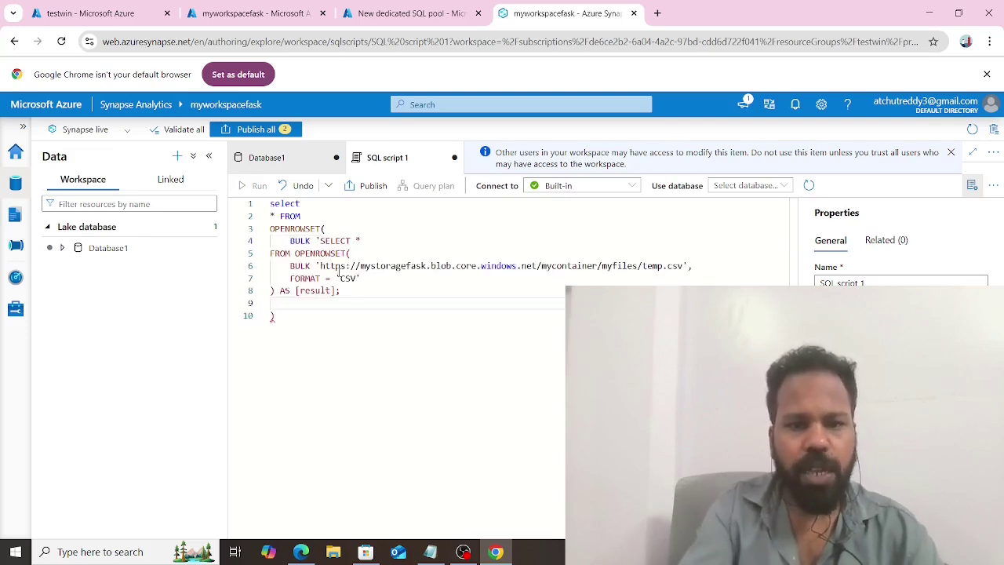
key(ctrl+z)
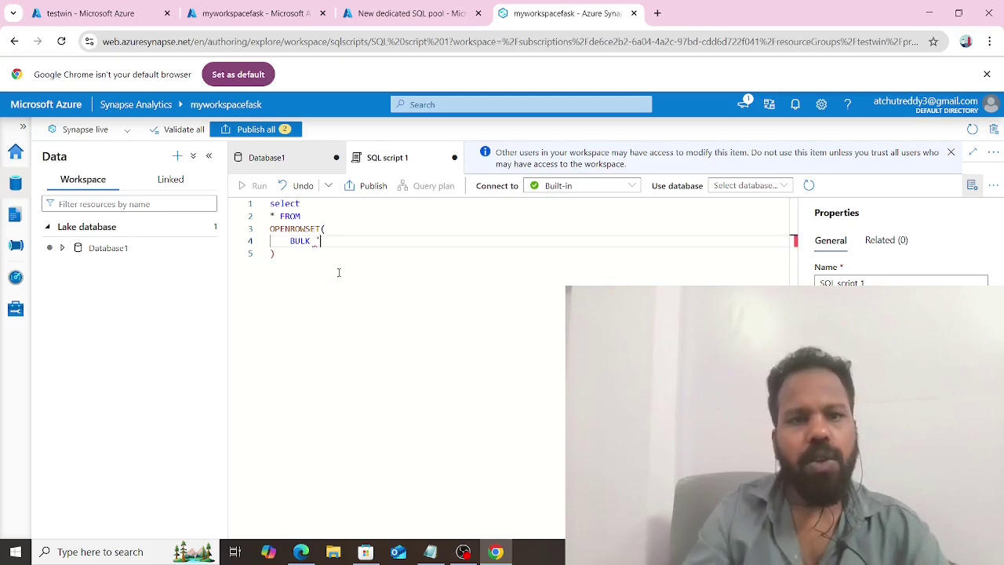
Step: Switch to the Azure portal and open the properties of myfiles/temp.csv in the mystoragefask storage account's mycontainer
click(271, 13)
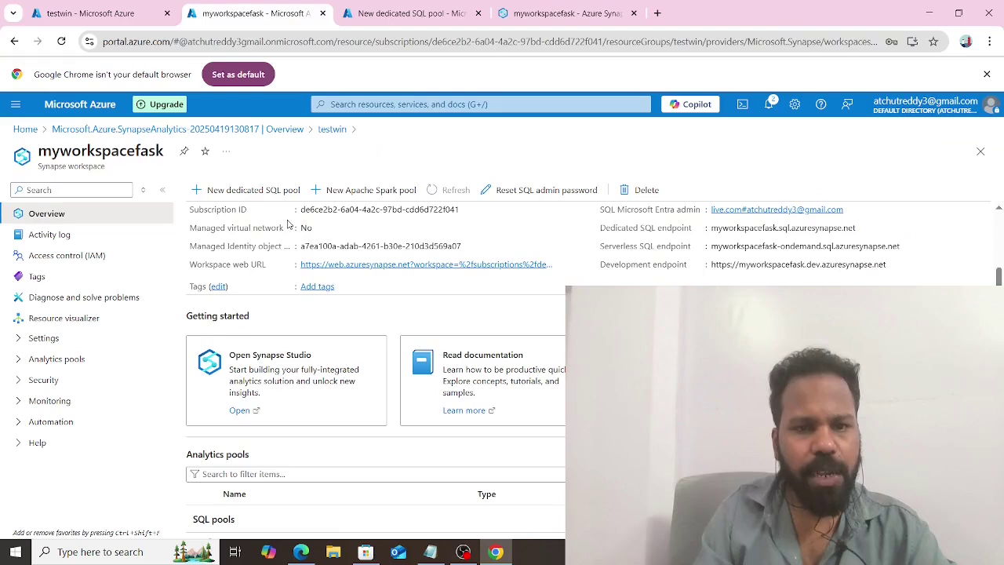
click(375, 18)
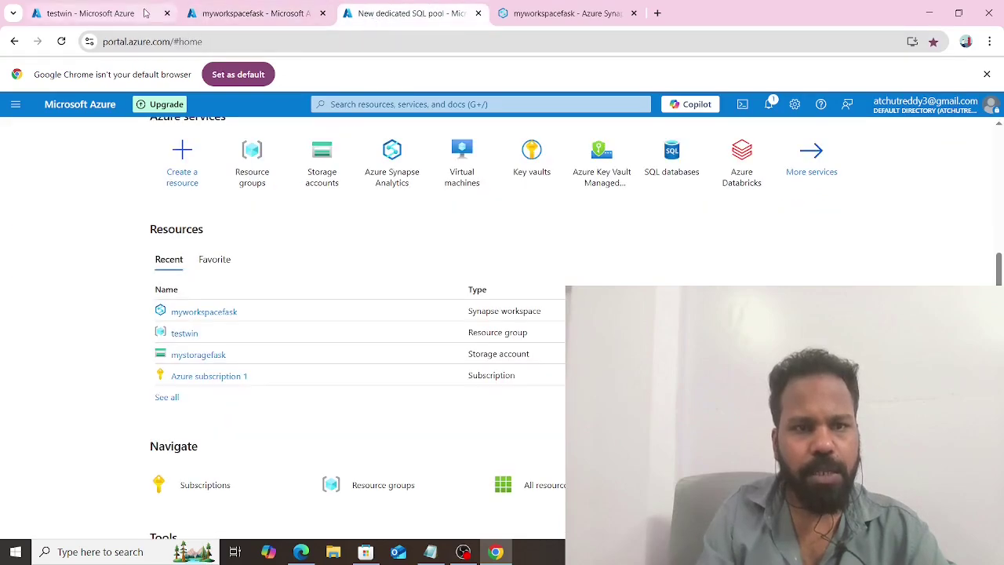
click(102, 13)
click(358, 7)
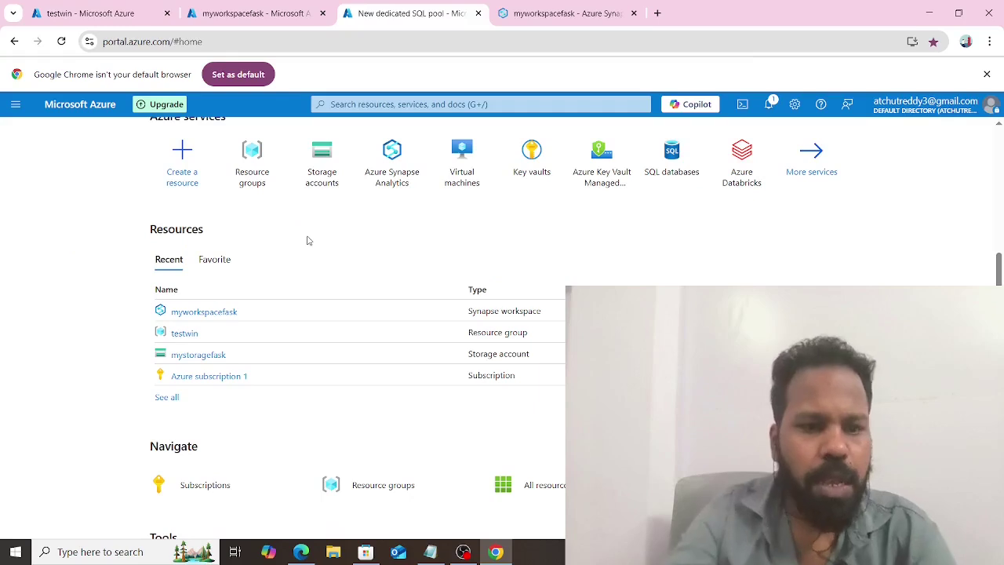
click(251, 13)
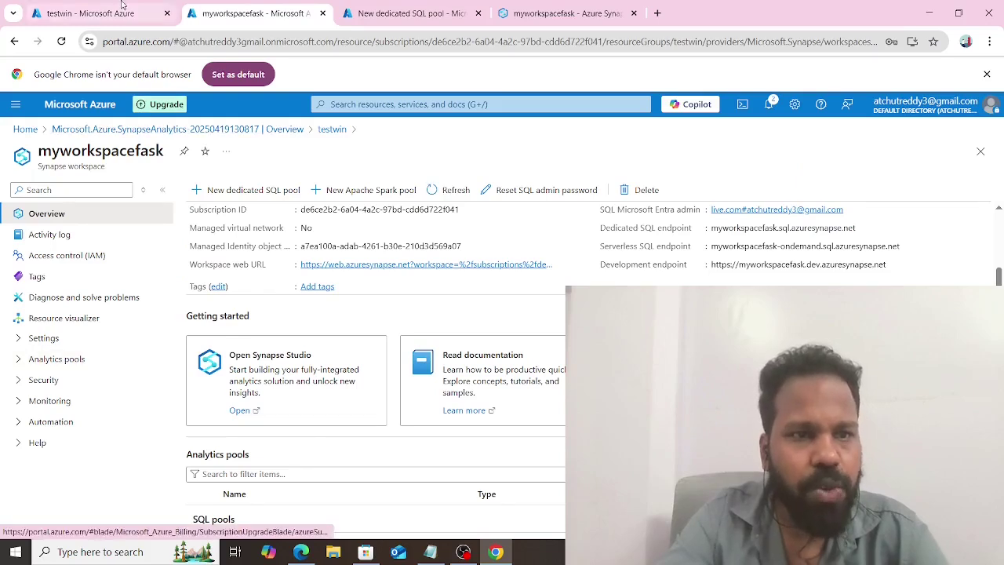
click(90, 13)
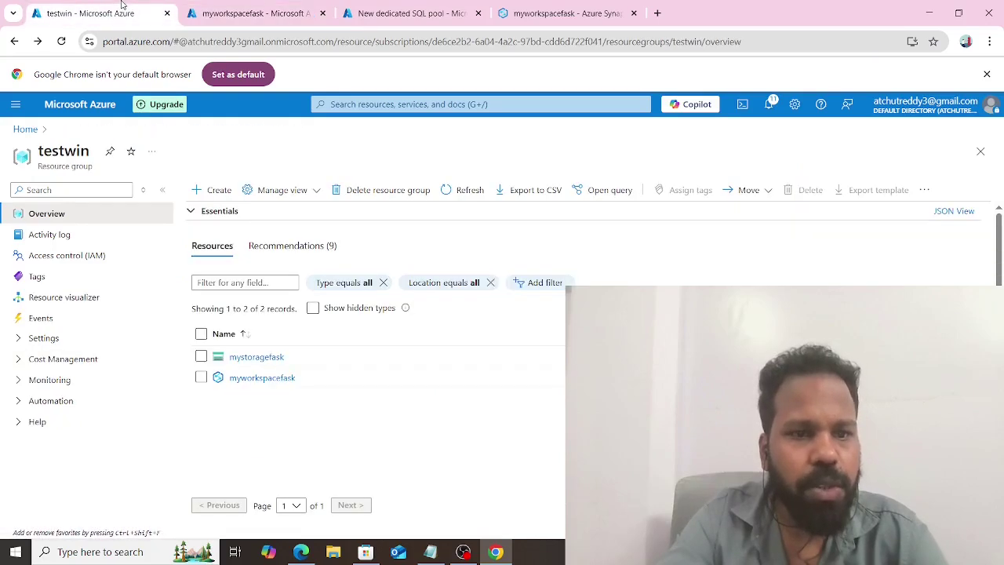
click(265, 357)
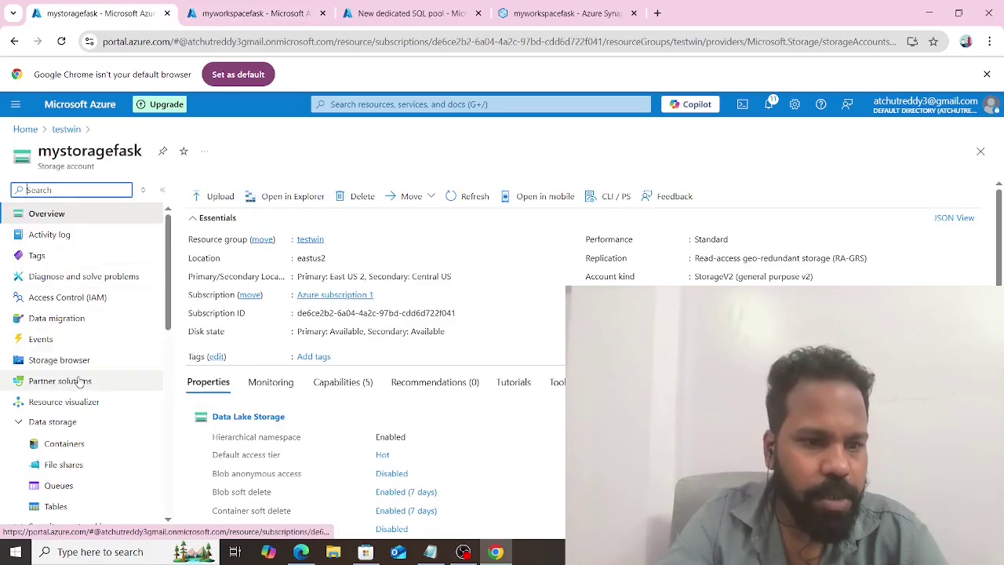
click(70, 444)
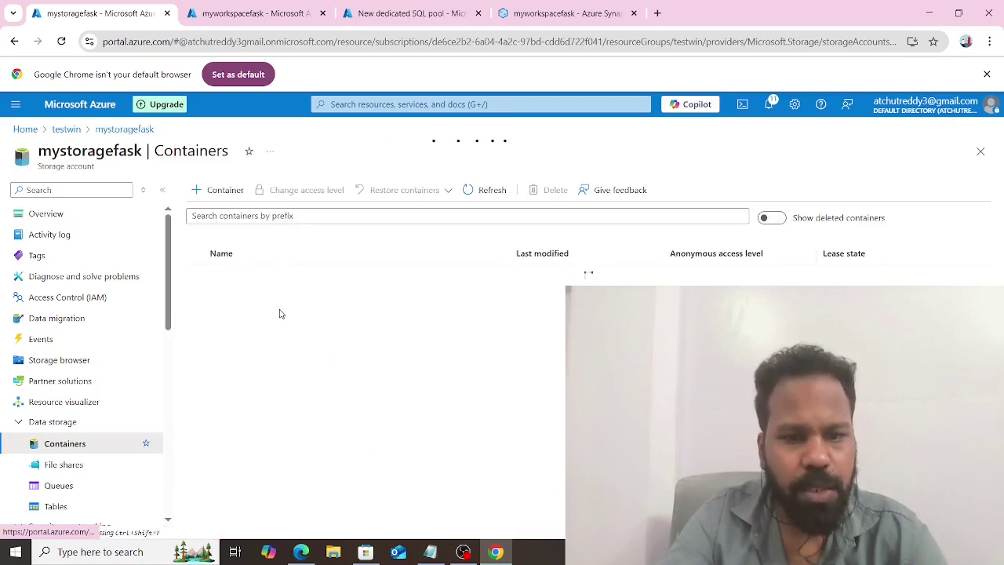
click(245, 297)
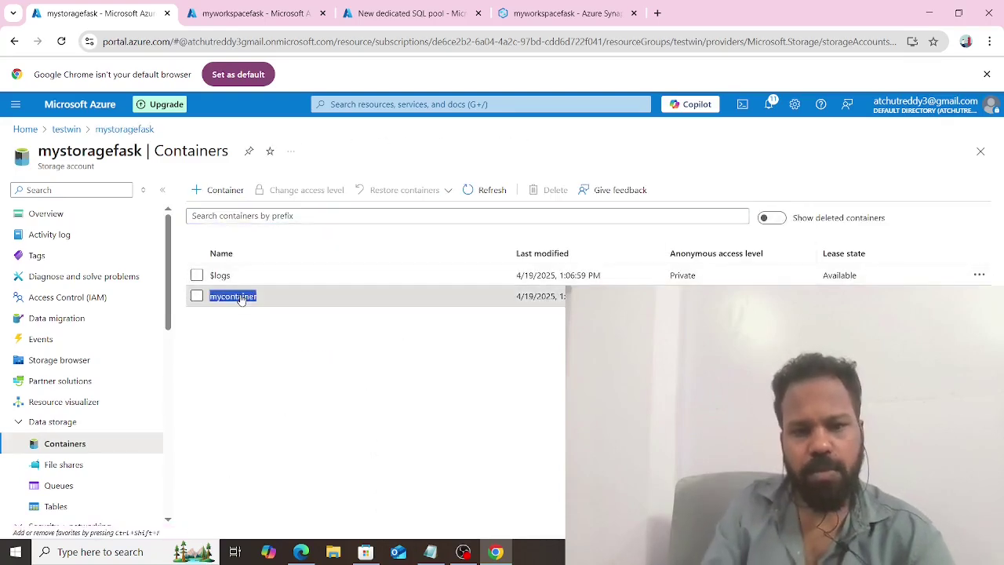
click(240, 311)
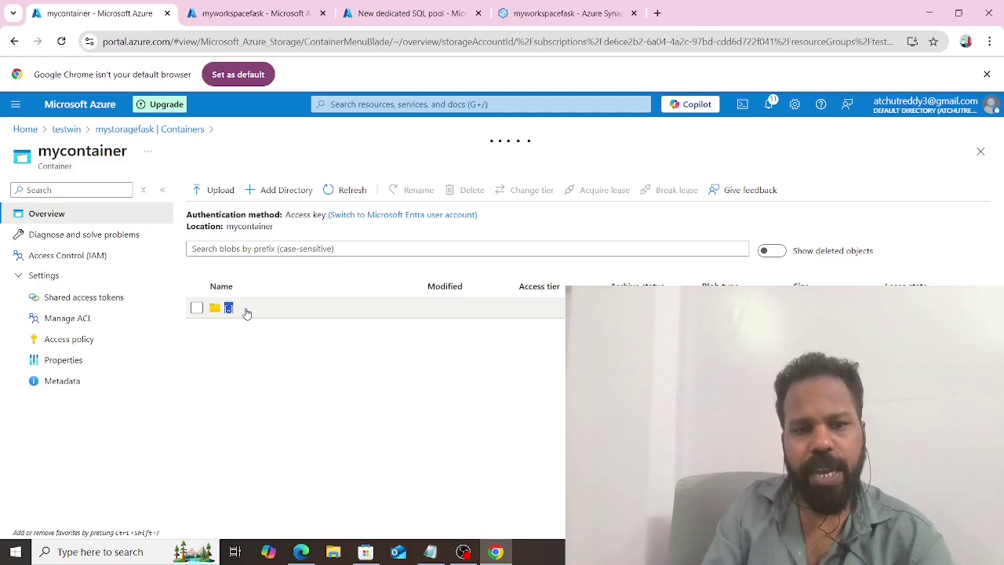
click(255, 336)
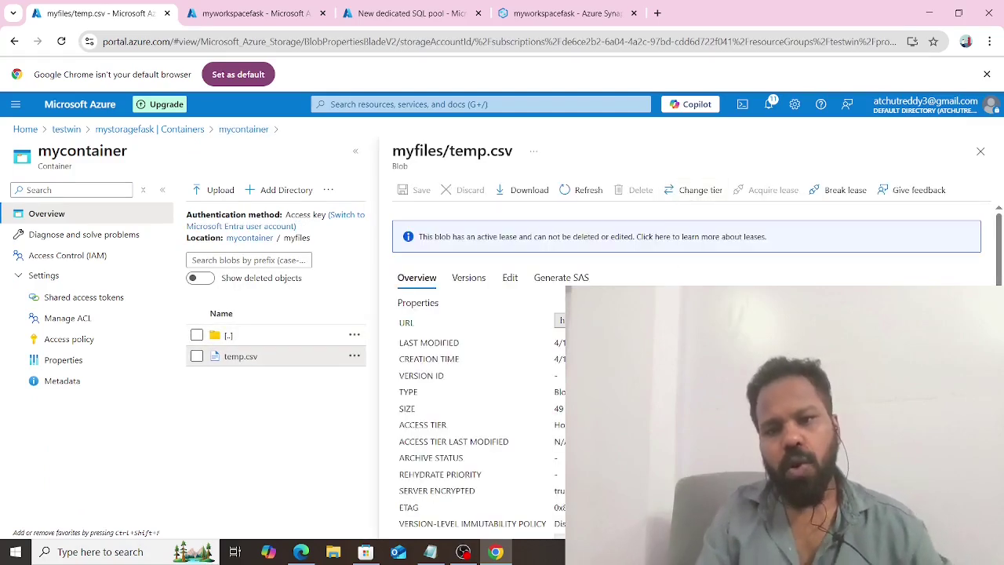
click(365, 12)
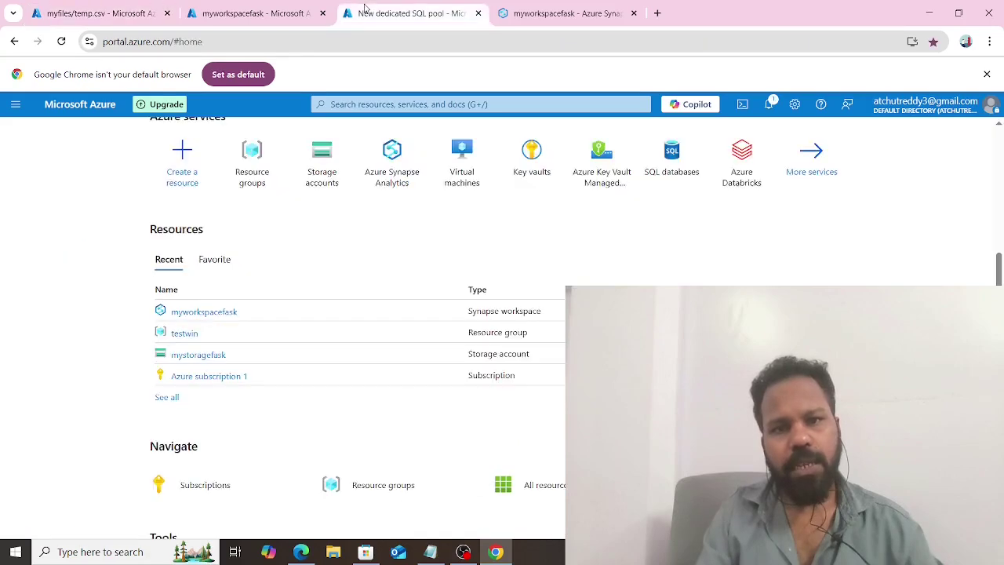
click(565, 13)
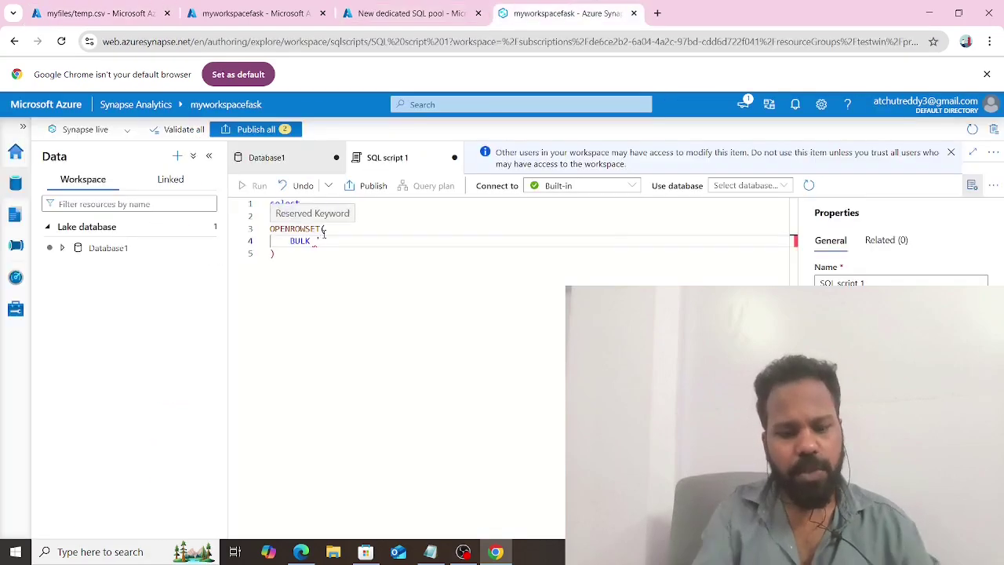
text(https://mystoragefask.blob.core.windows.net/mycontainer/myfiles/temp.csv)
text(')
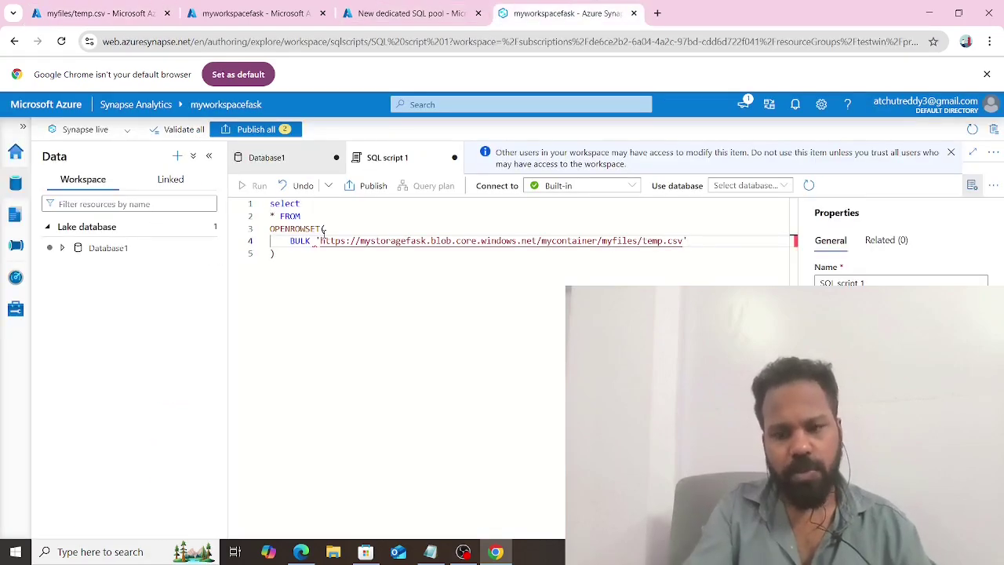
text(,)
key(Return)
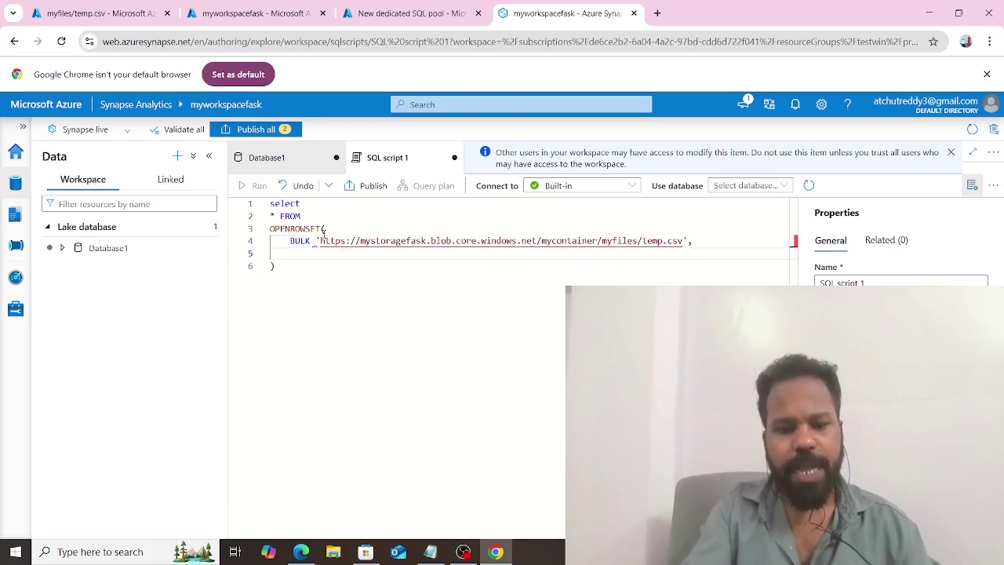
Step: Add FORMAT='CSV' on the line below the BULK path
text(FP)
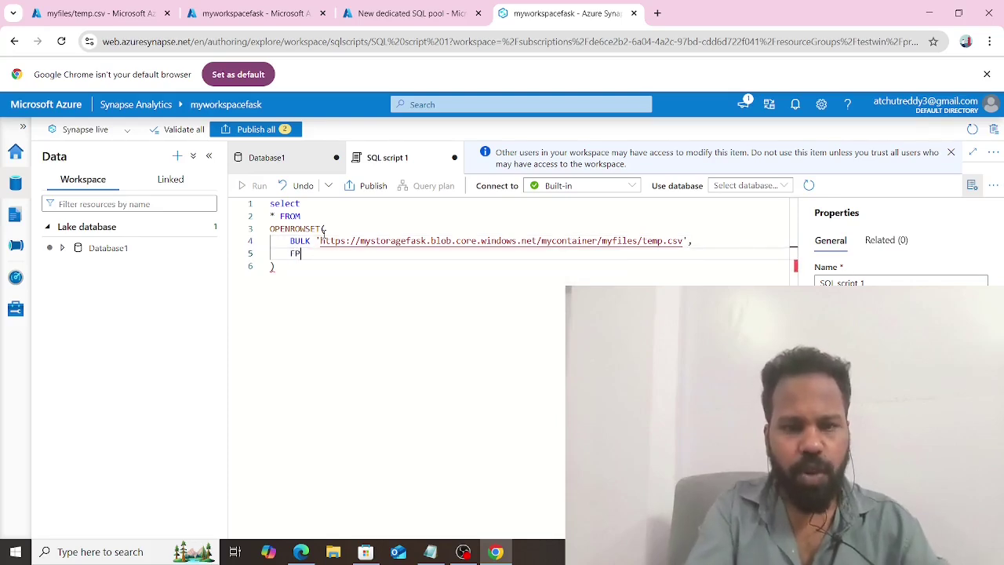
text(O)
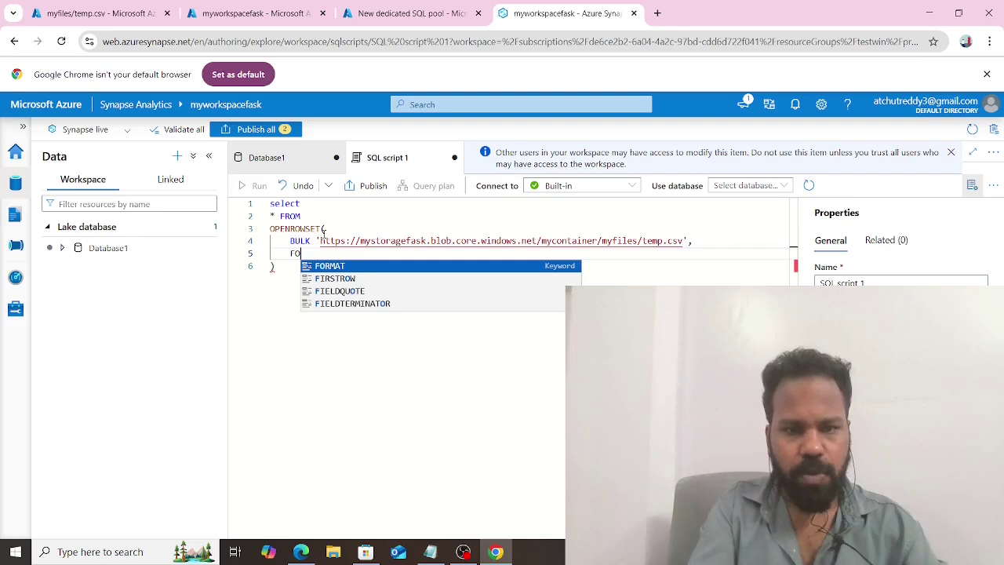
key(Tab)
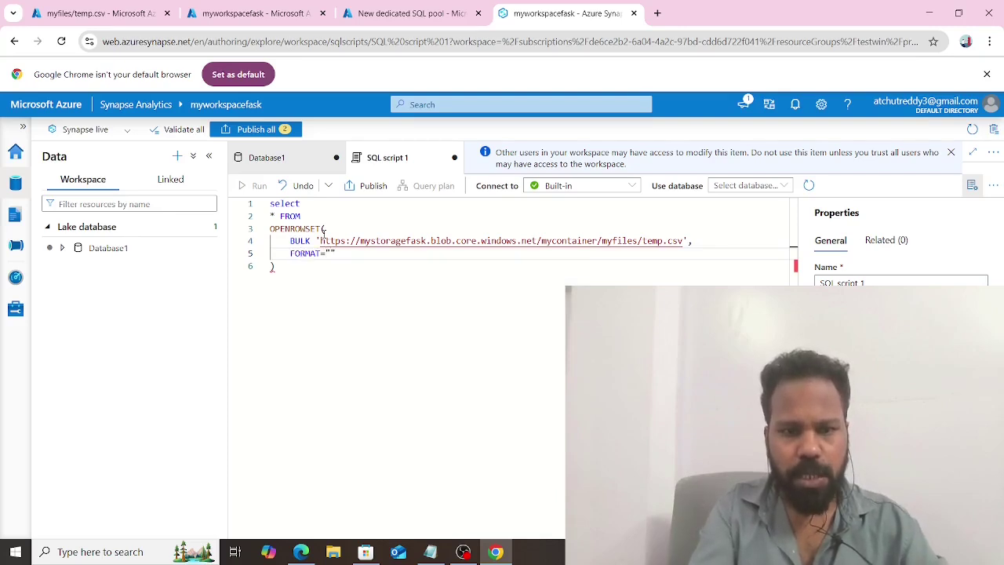
text(=')
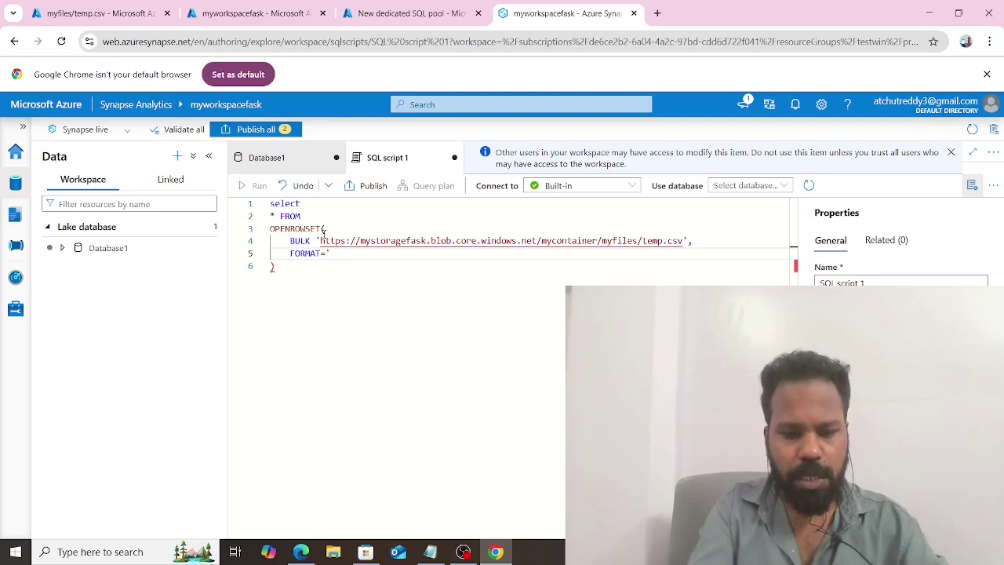
text(CSV)
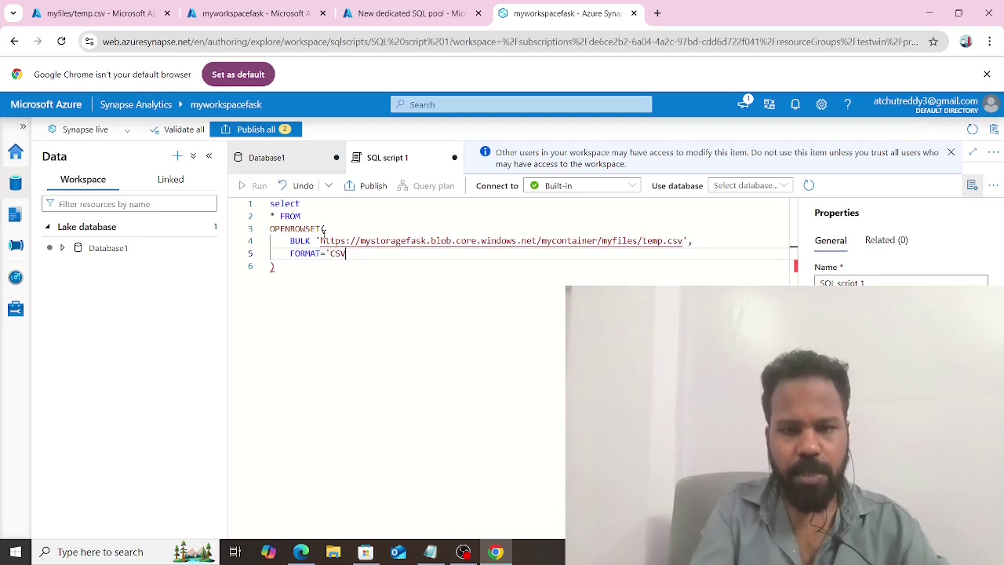
Step: Alias the OPENROWSET block as ['result'] after its closing parenthesis and end the statement with a semicolon
click(308, 267)
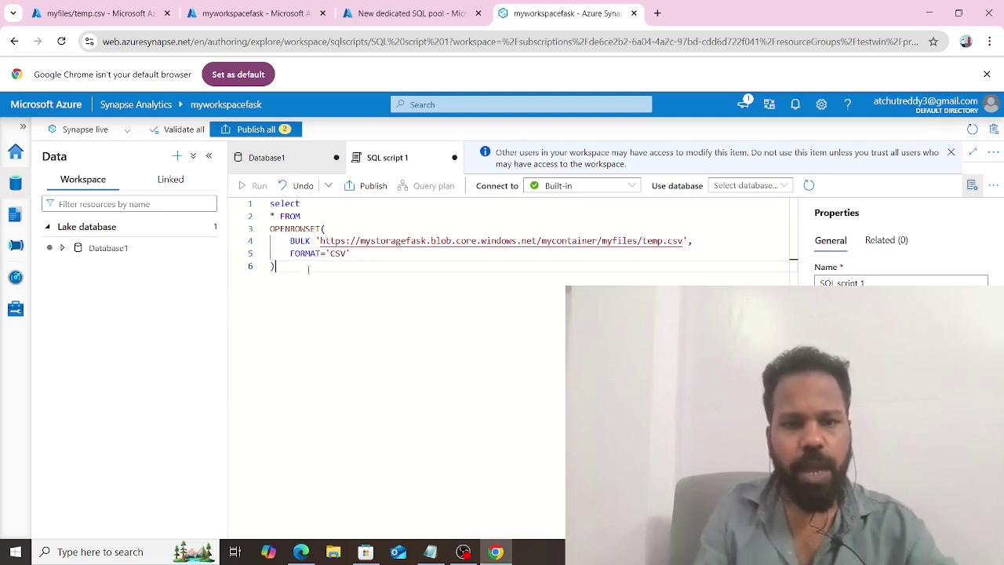
text(as )
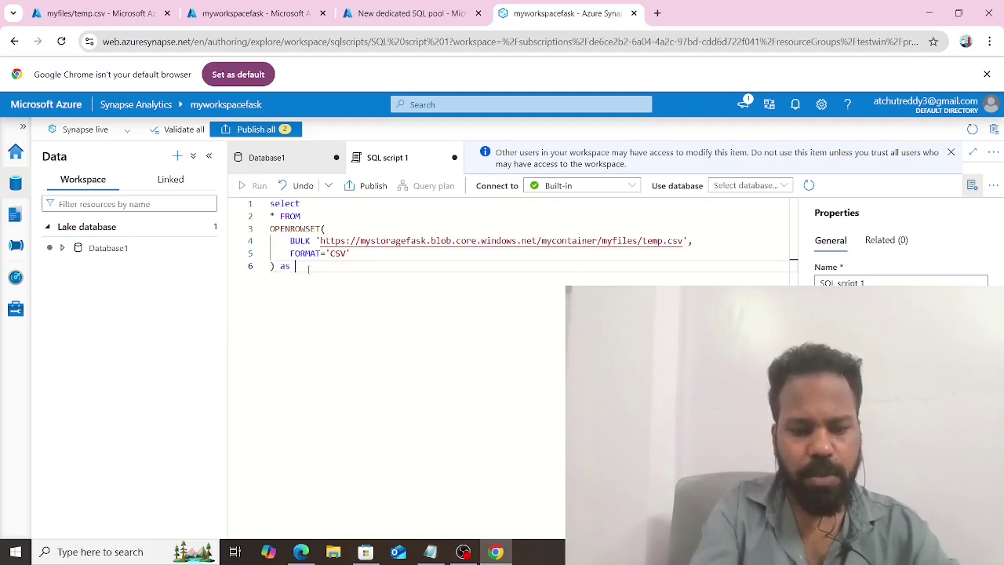
text([res)
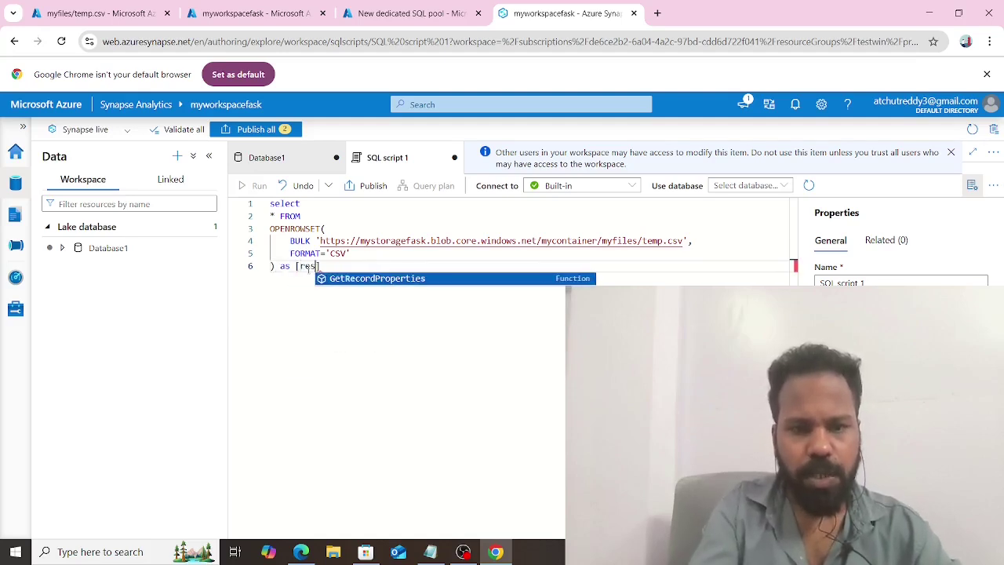
key(BackSpace)
key(BackSpace)
key(BackSpace)
text('re)
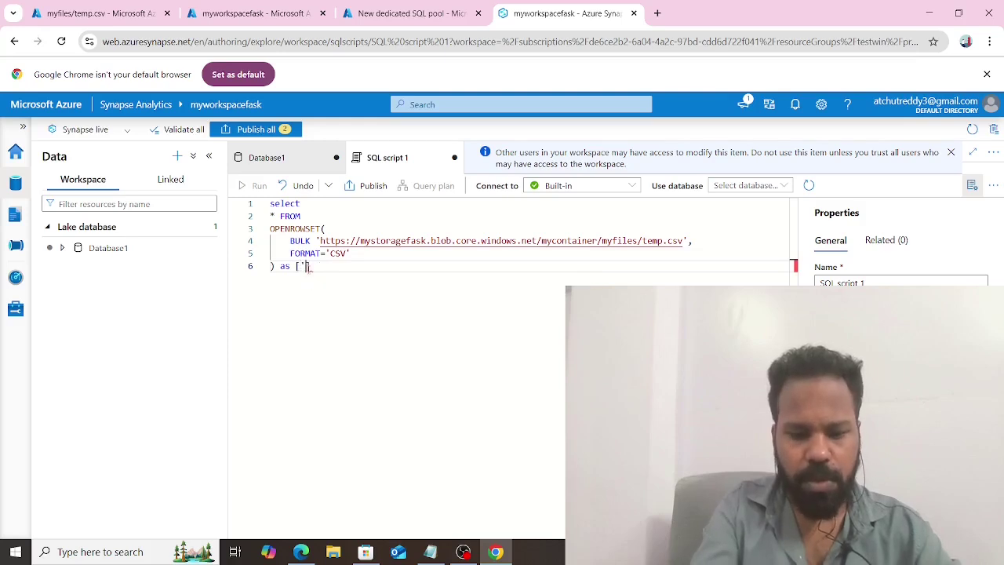
text(su)
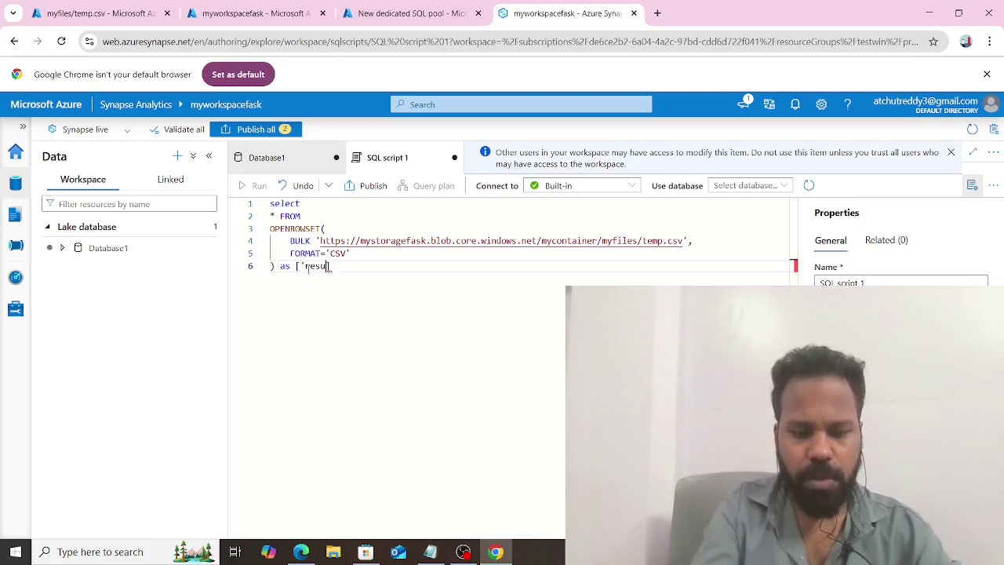
text(lt')
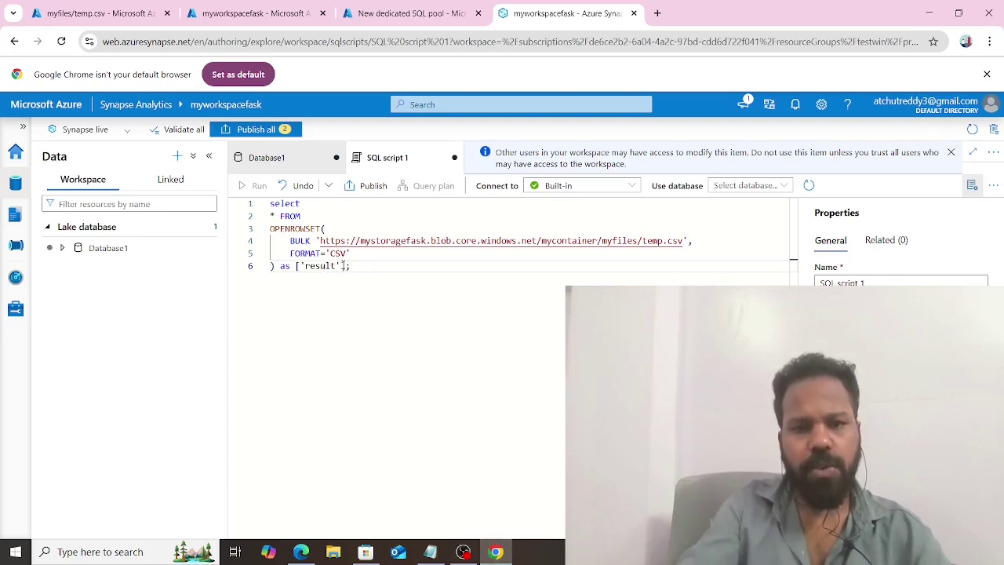
Step: Remove the quotes around result in the alias and auto-format the whole query
click(342, 266)
key(BackSpace)
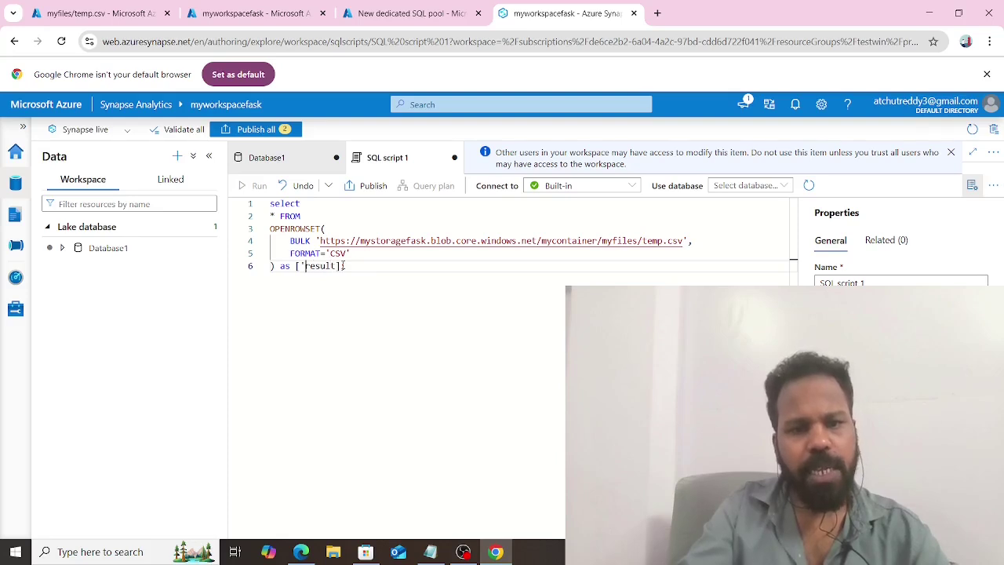
key(Delete)
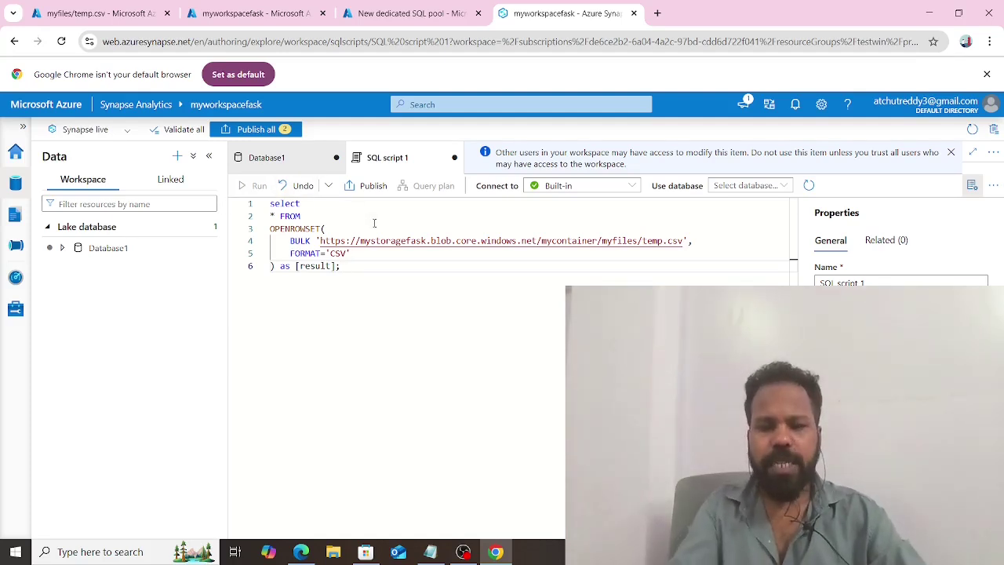
key(shift+alt+f)
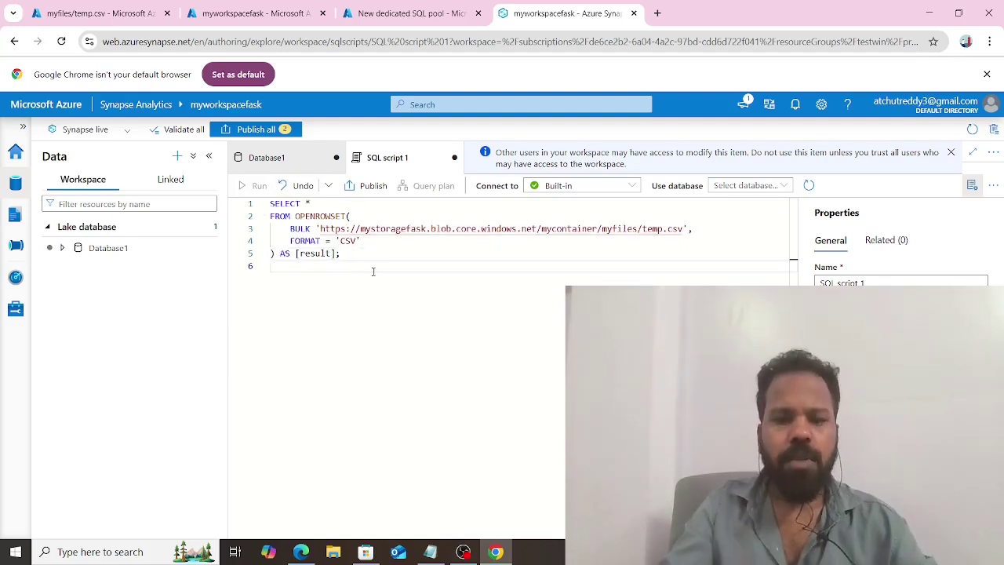
Step: Try to publish SQL script 1, dismissing the notification and attempting it again
click(367, 188)
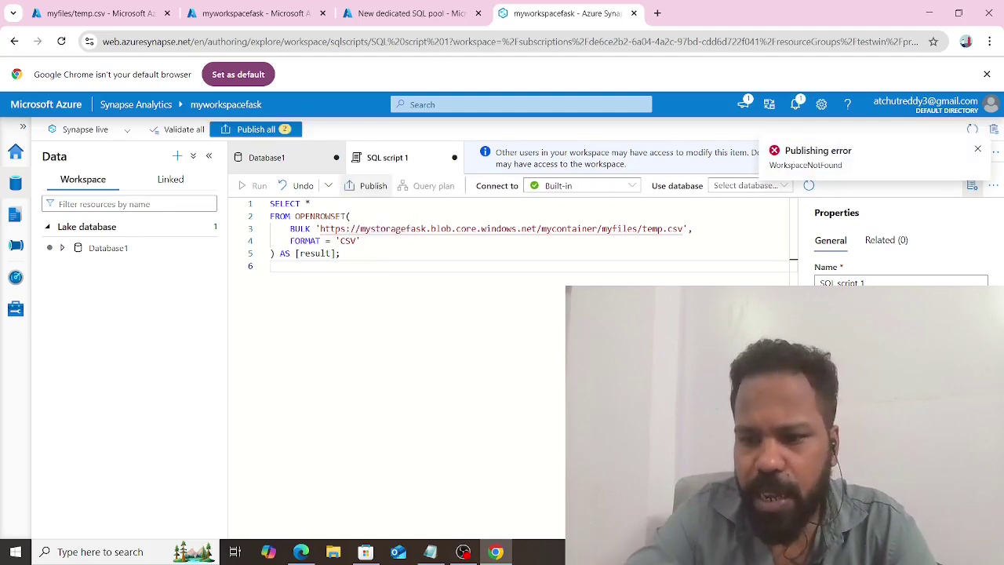
click(979, 149)
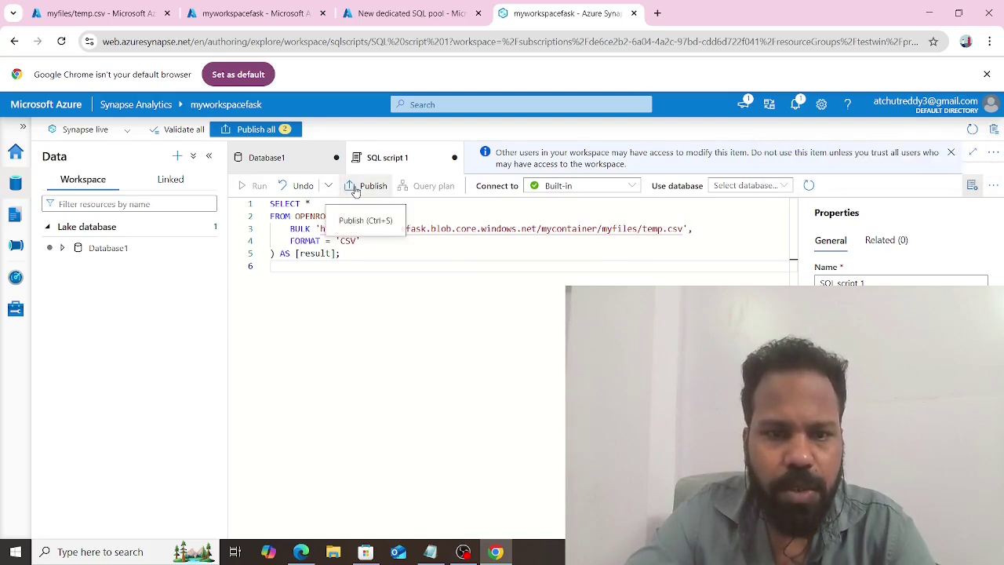
click(356, 190)
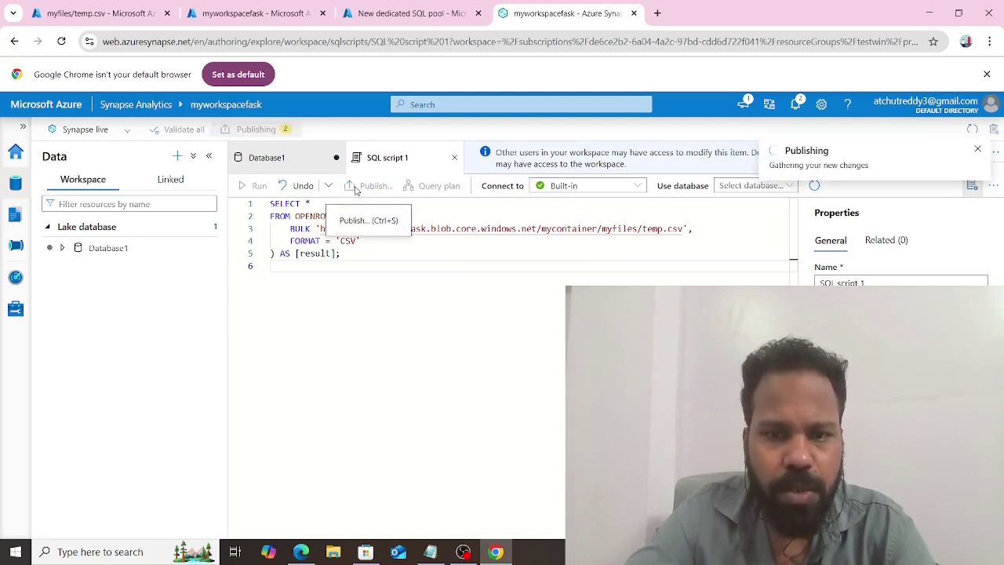
Step: Set the script's database to myserverless and run the query
click(749, 188)
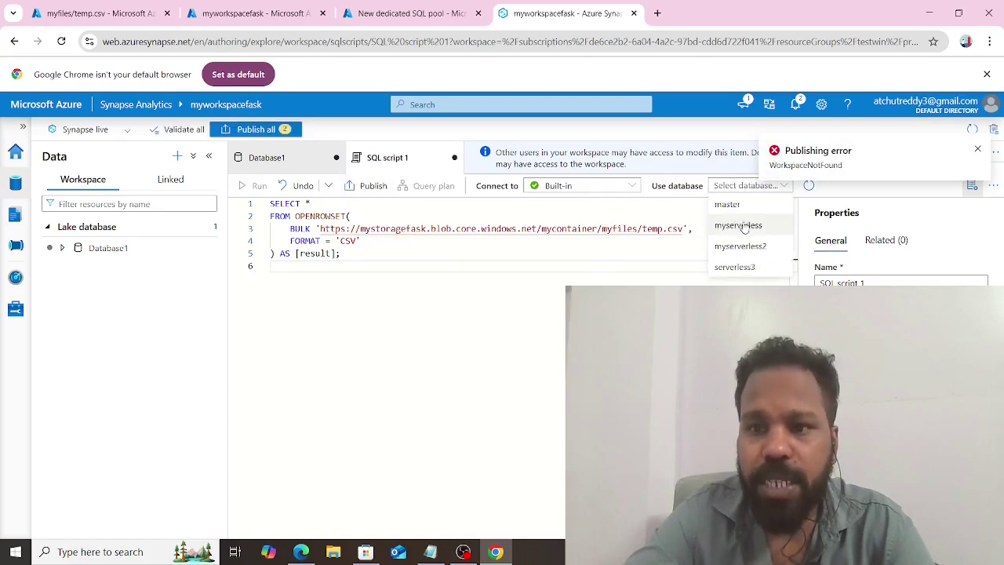
click(742, 226)
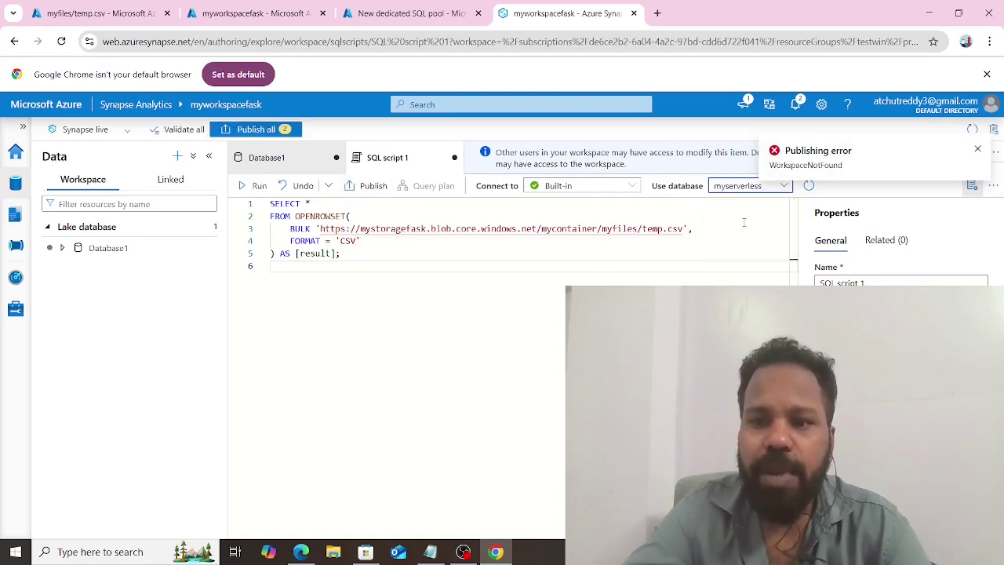
click(256, 186)
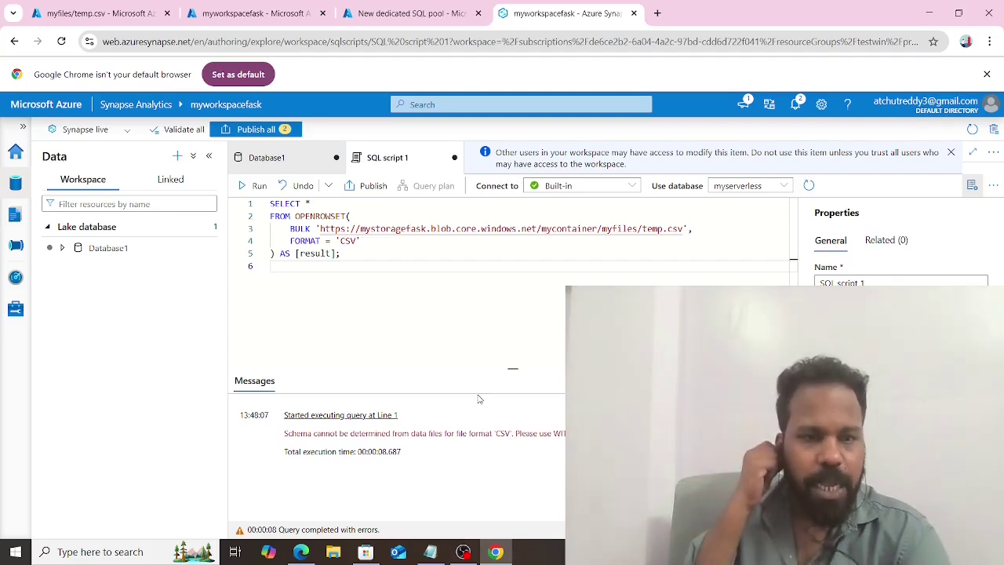
click(765, 188)
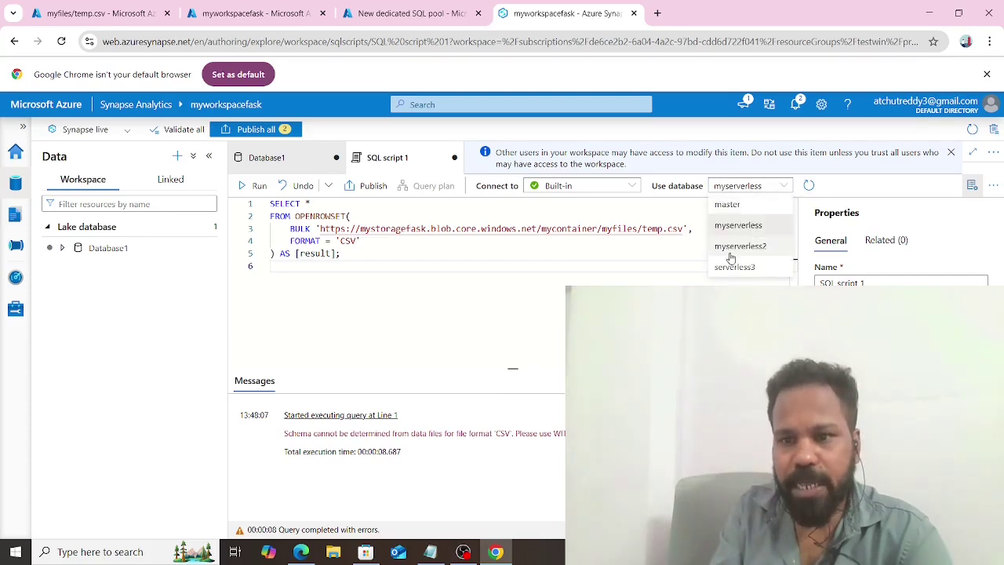
click(738, 225)
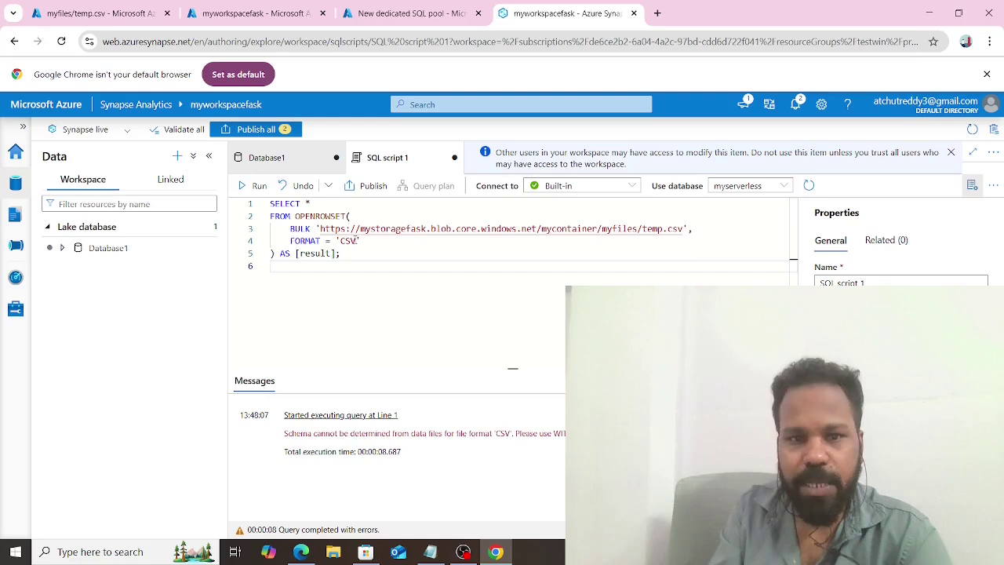
click(120, 205)
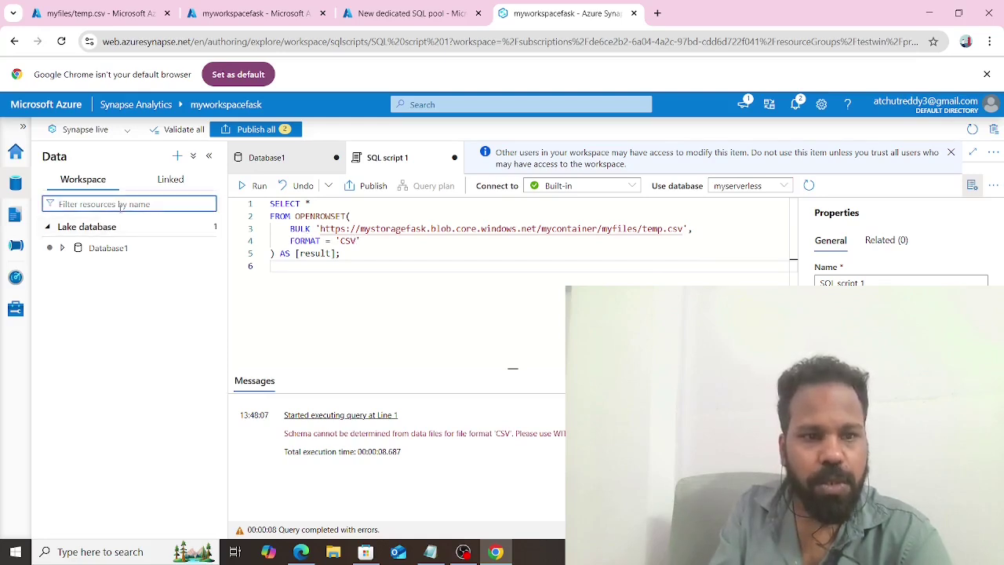
Step: Replace the whole script with the copied OPENROWSET queries that use PARSER_VERSION = '2.0' and a WITH clause defining month and temp columns
click(360, 266)
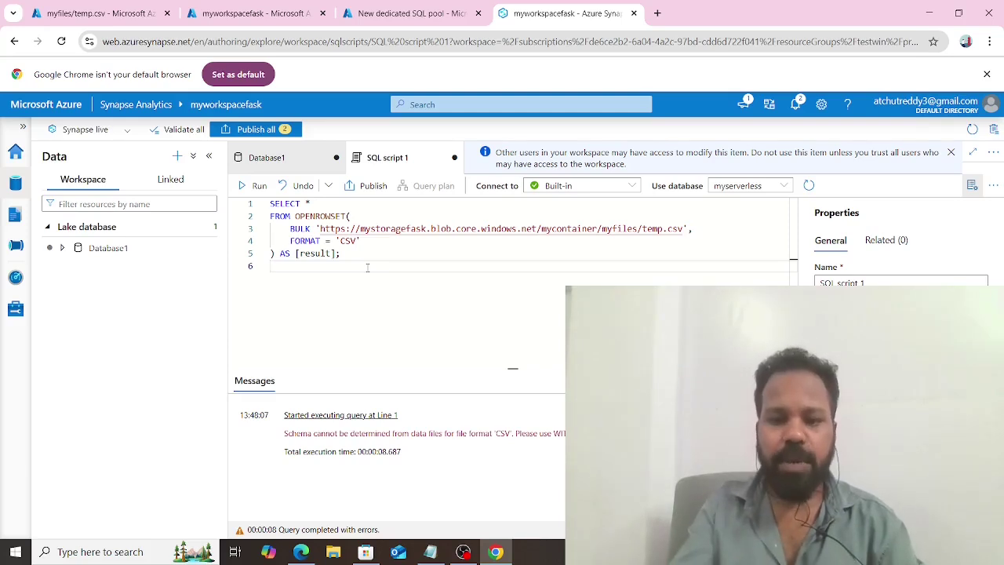
key(ctrl+a)
key(ctrl+v)
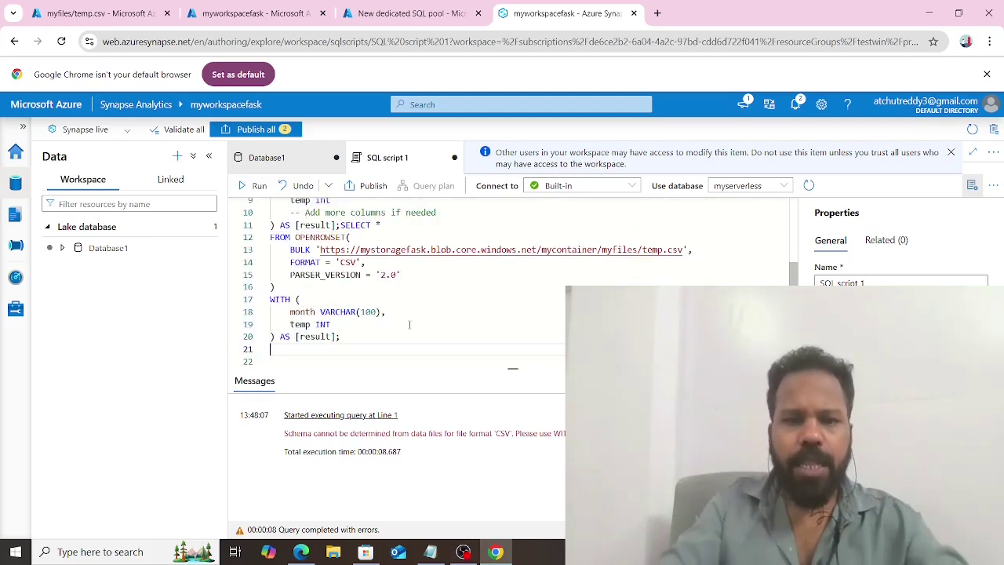
scroll(416, 297, up, 2)
scroll(416, 297, down, 2)
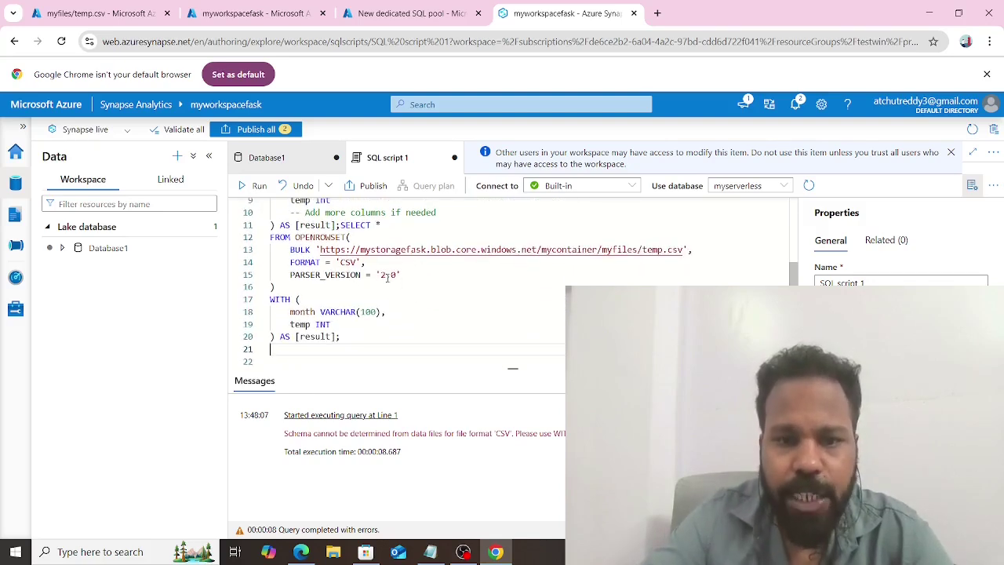
scroll(387, 277, up, 2)
scroll(343, 311, up, 3)
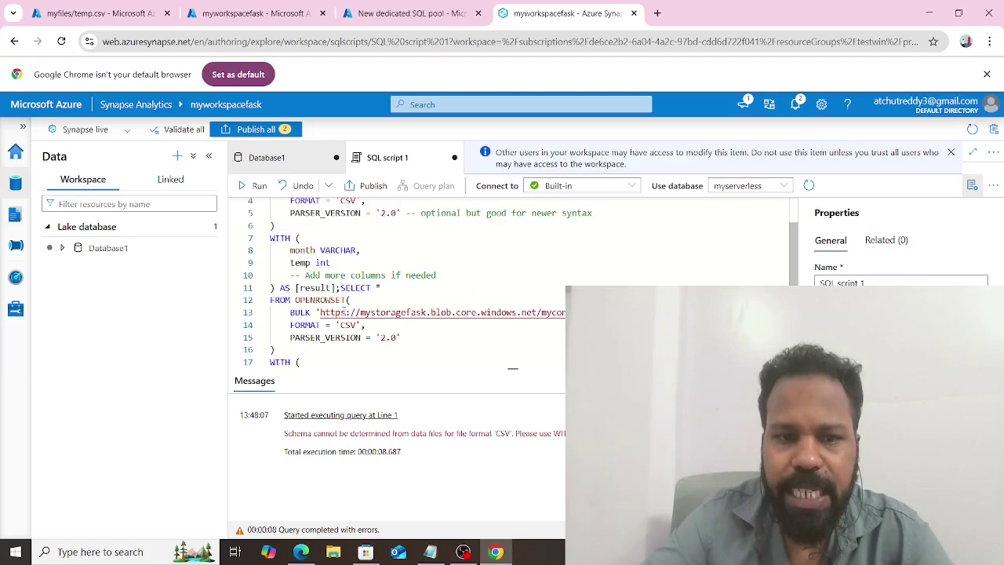
Step: Run the replaced script and display its results as a chart
click(257, 187)
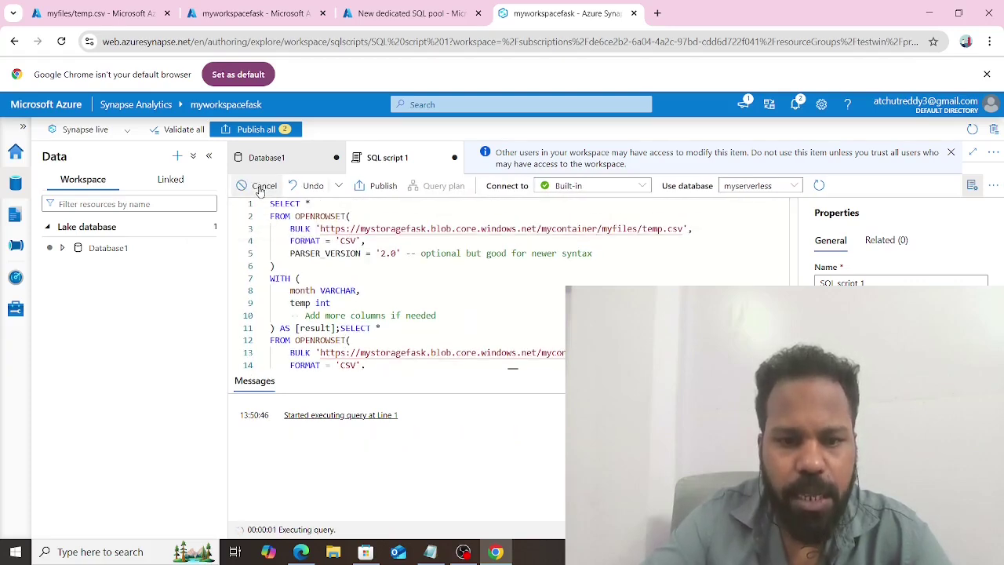
scroll(418, 273, down, 3)
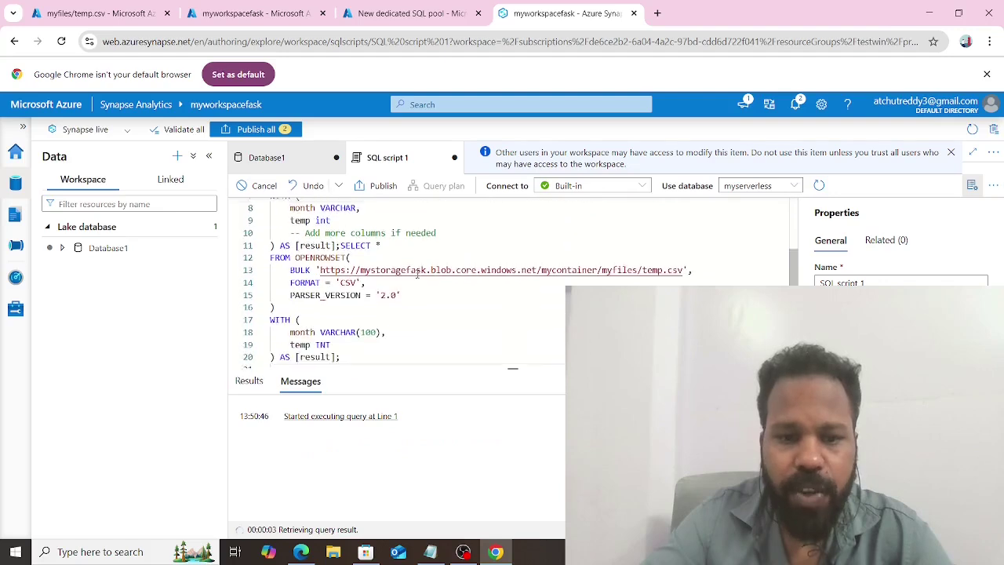
scroll(418, 273, down, 1)
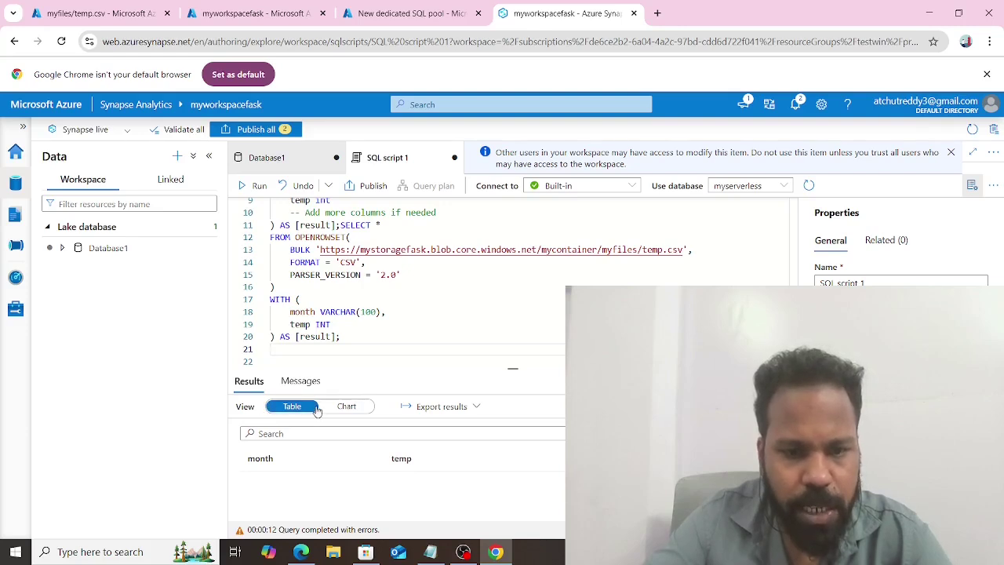
click(347, 408)
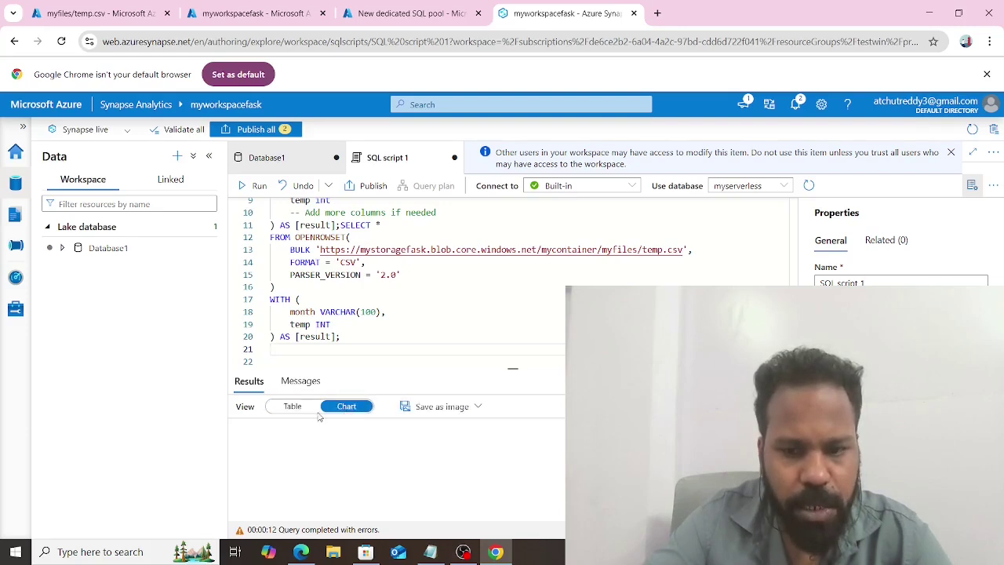
Step: Show the query results as a table and change the second query's temp column type to VARCHAR(100)
click(293, 406)
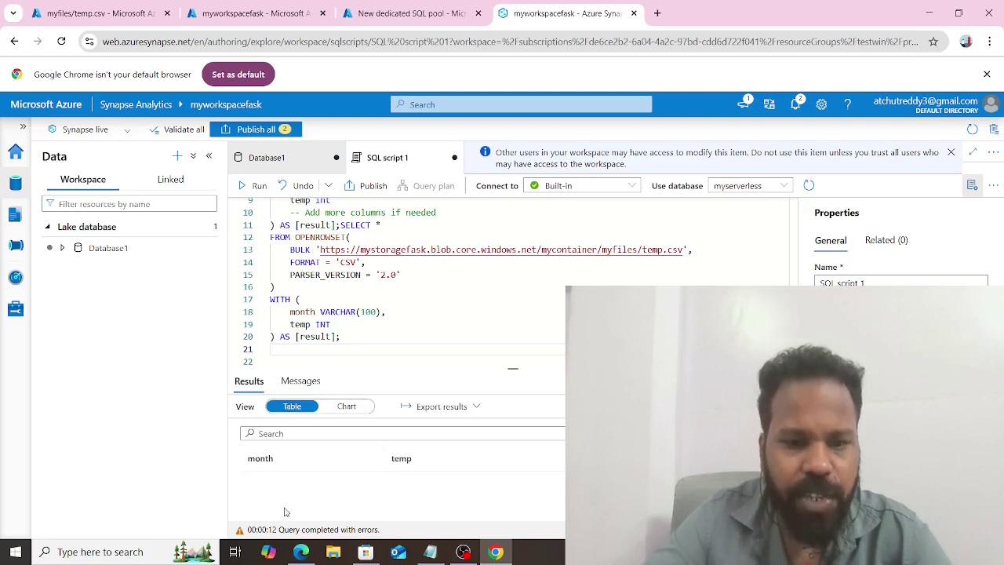
scroll(350, 334, up, 1)
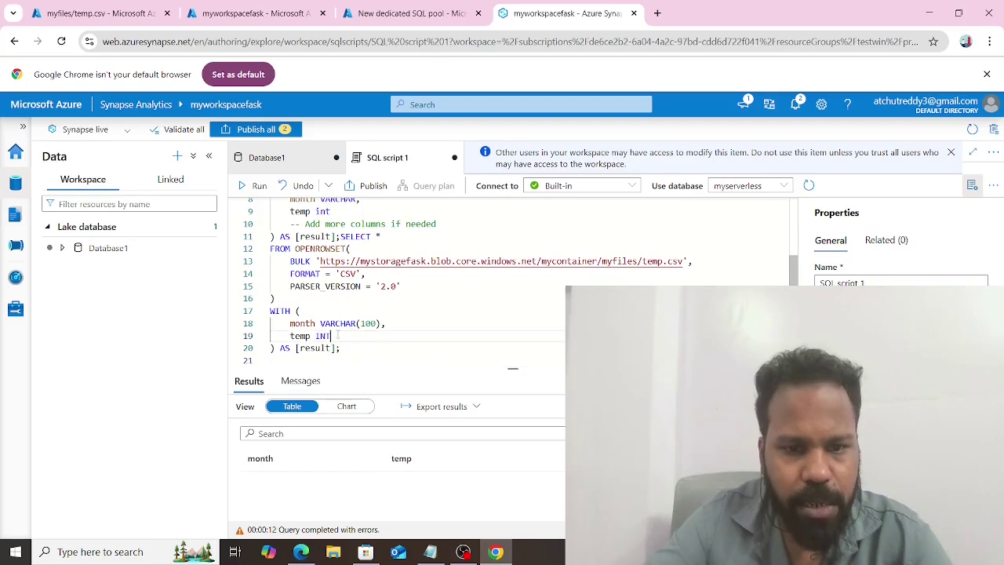
drag(330, 336, 316, 336)
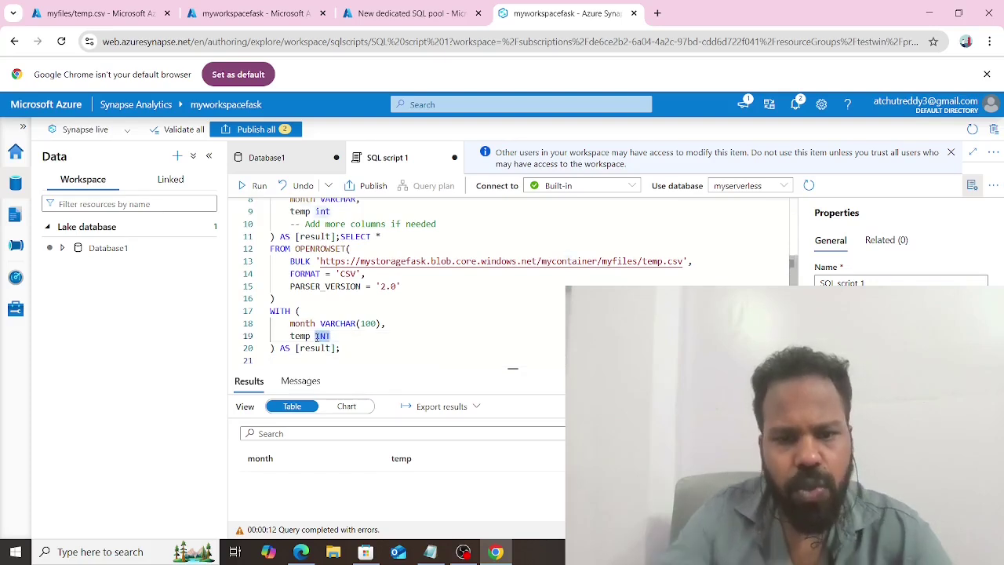
key(BackSpace)
text(var)
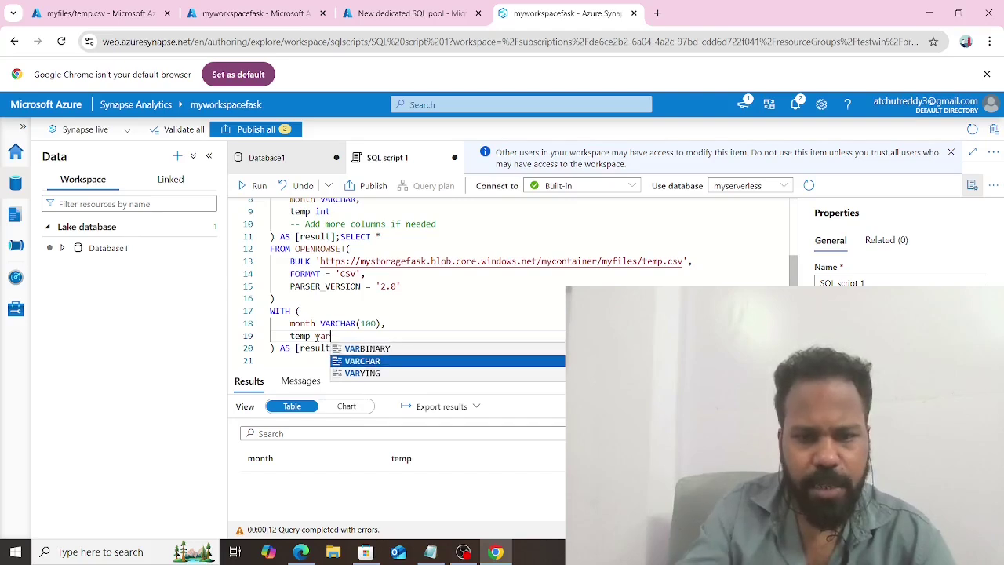
key(Return)
text((10)
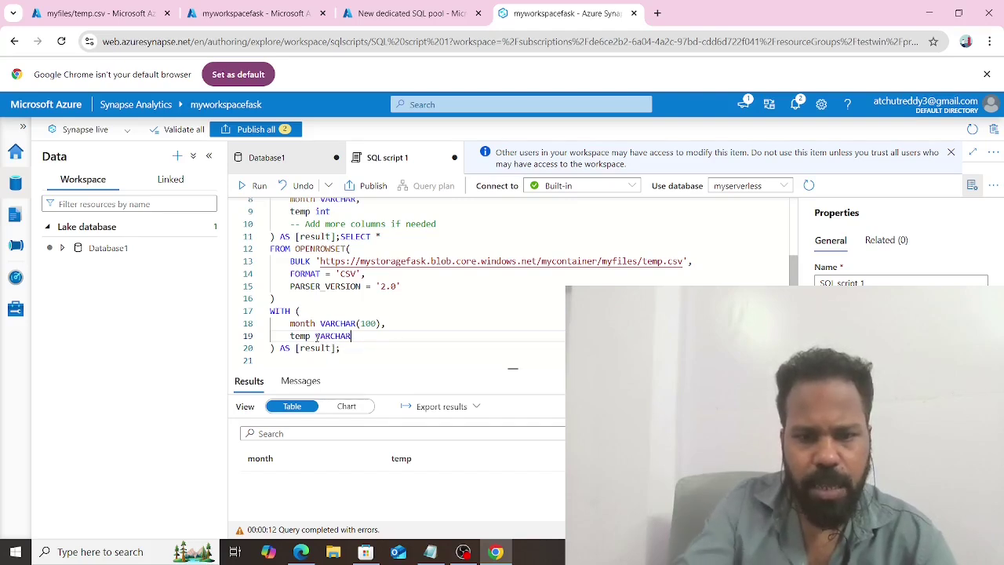
text(0)
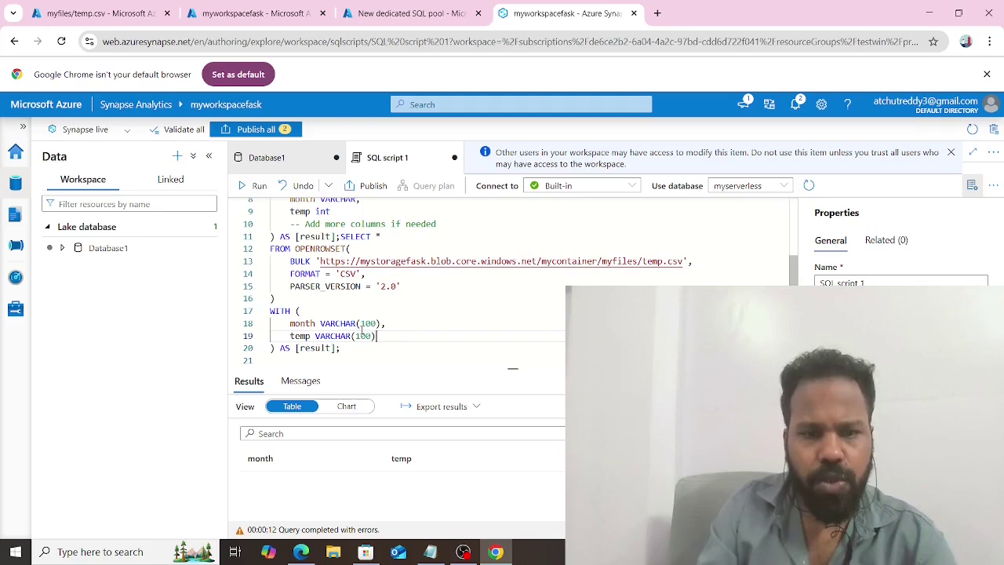
Step: Examine both OPENROWSET queries in the script, including their options and WITH column definitions
scroll(377, 315, up, 2)
scroll(368, 313, up, 1)
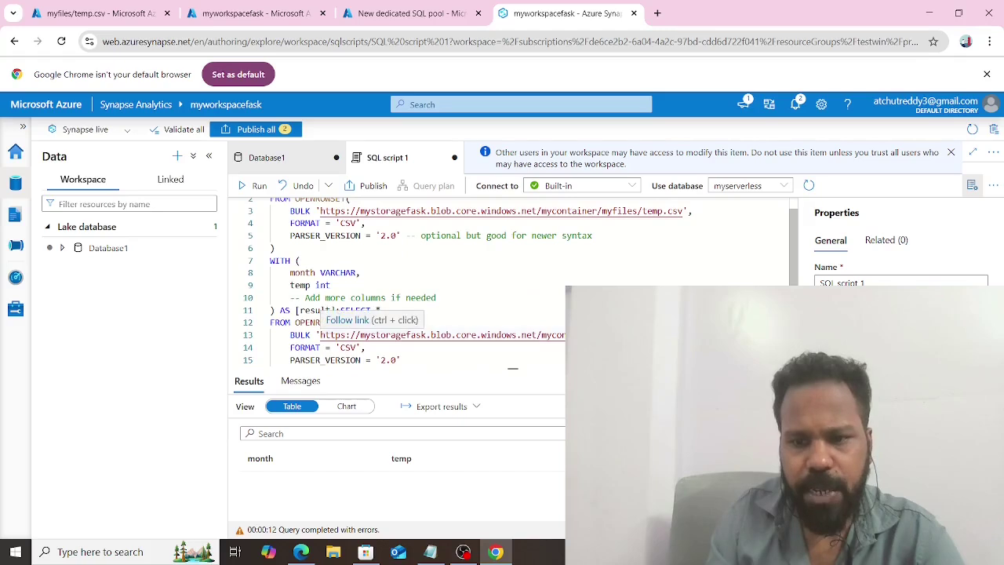
scroll(369, 313, up, 1)
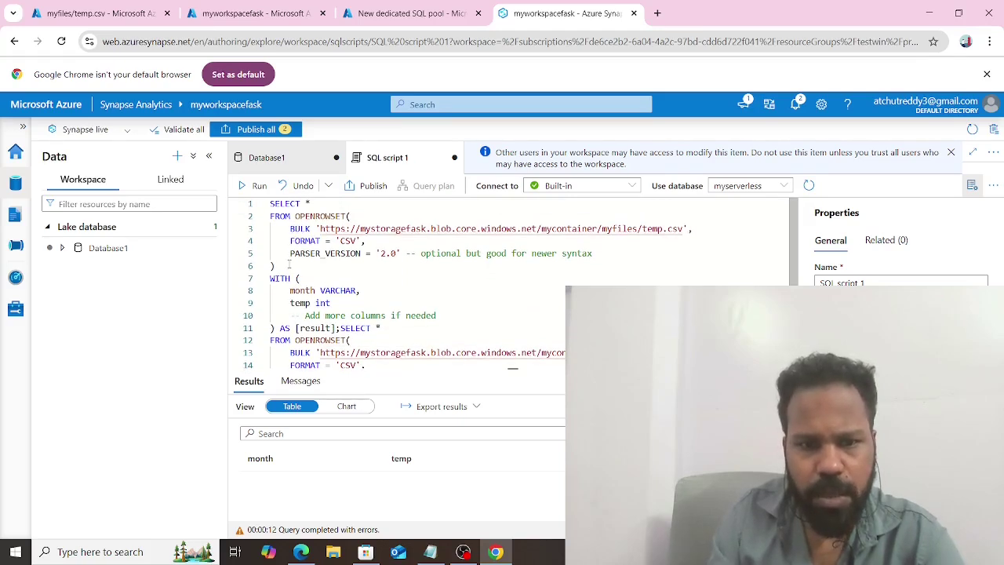
scroll(289, 264, down, 3)
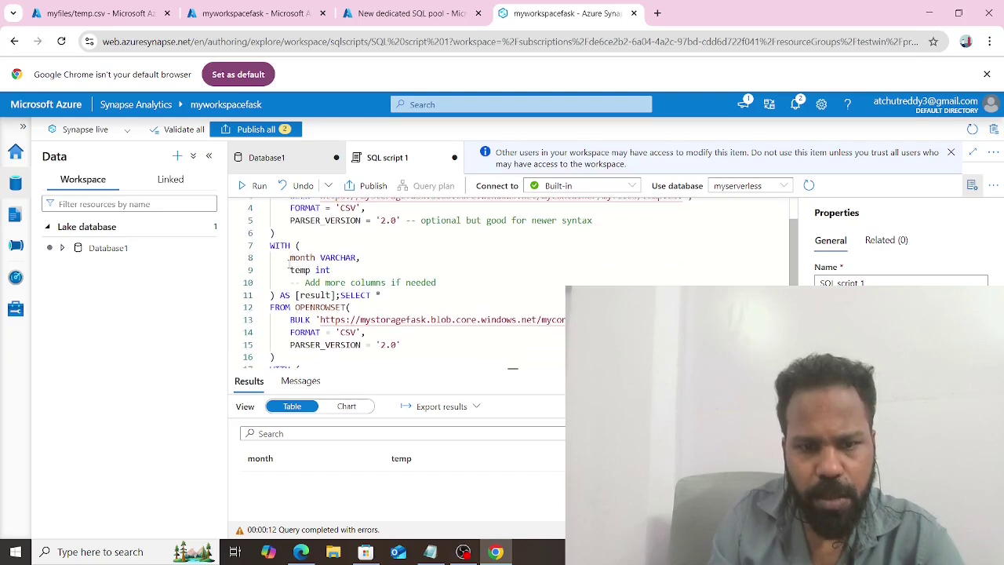
scroll(289, 265, down, 1)
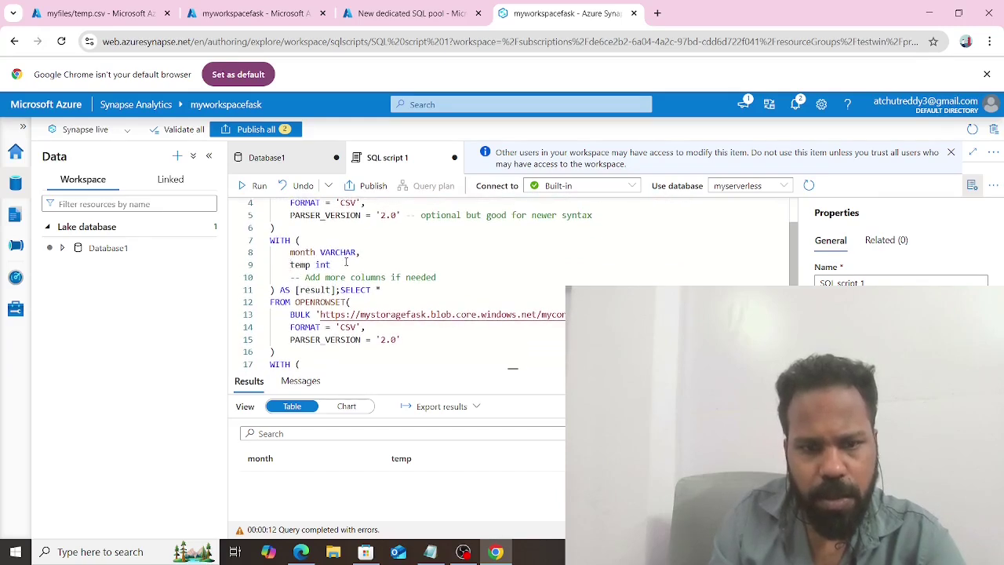
scroll(346, 268, down, 3)
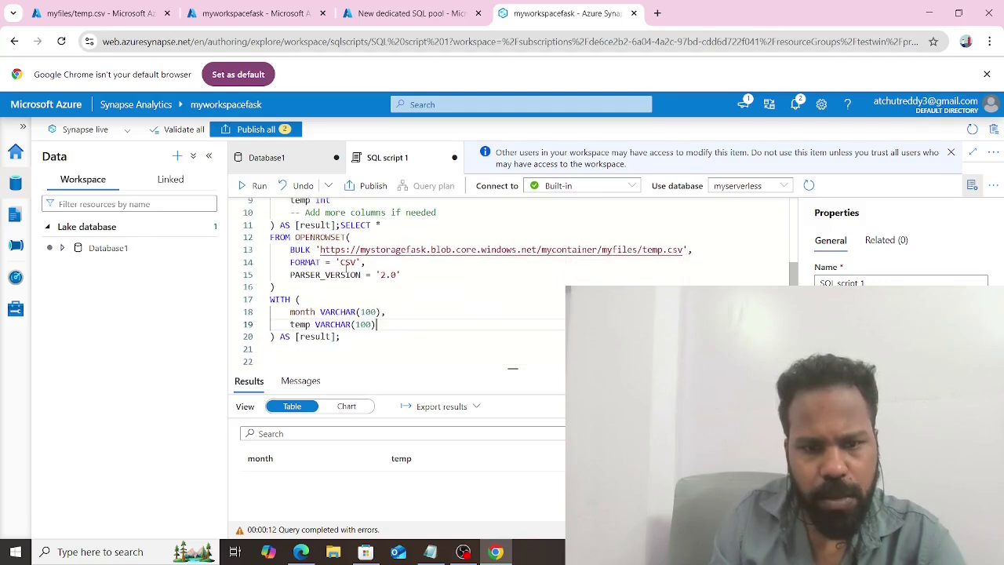
scroll(346, 267, up, 1)
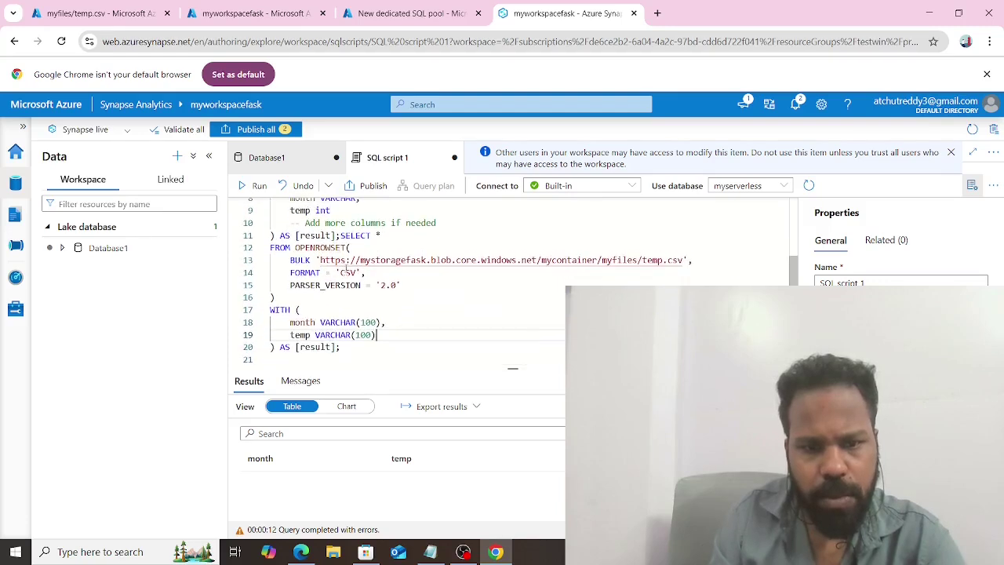
scroll(346, 268, up, 4)
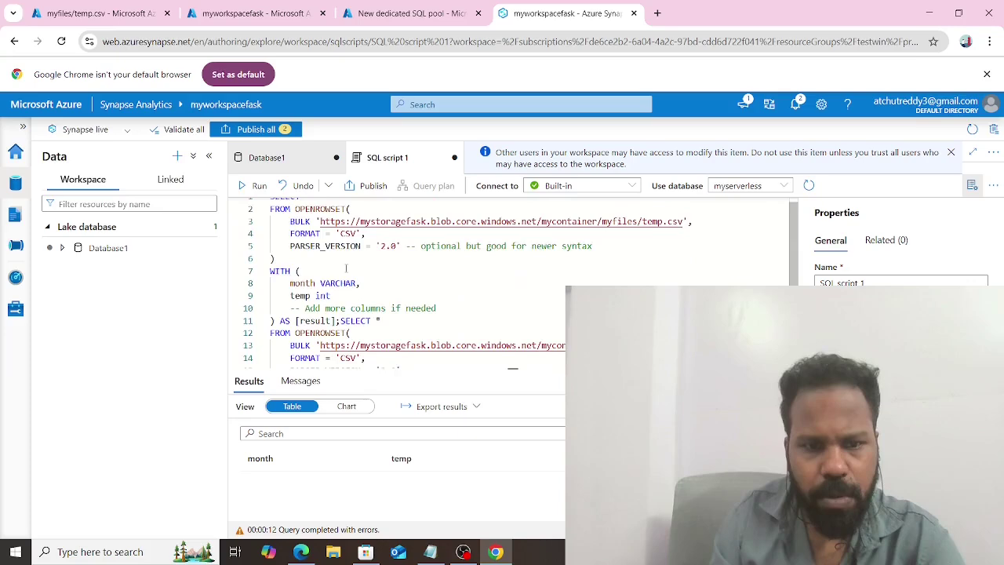
scroll(346, 268, down, 3)
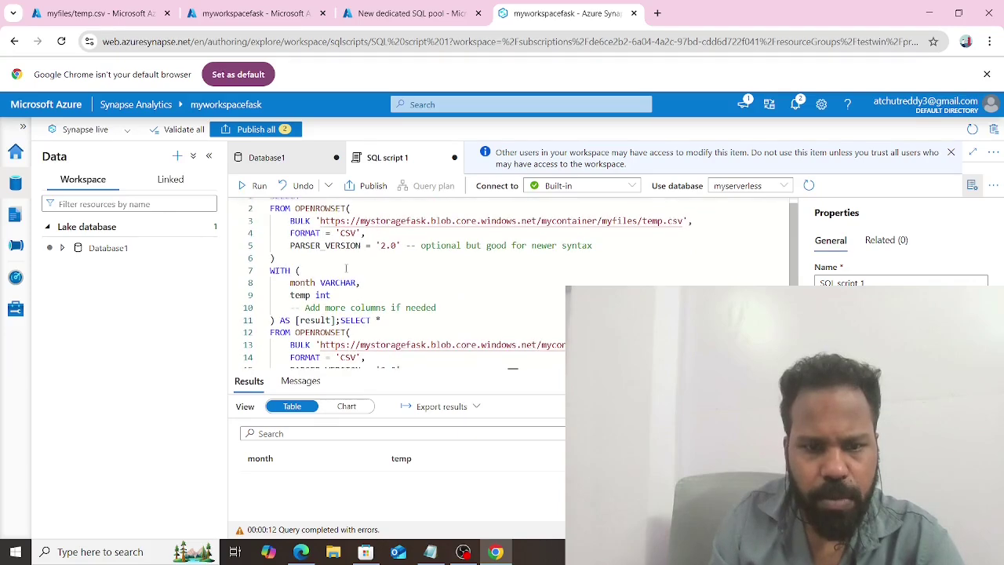
scroll(346, 267, down, 2)
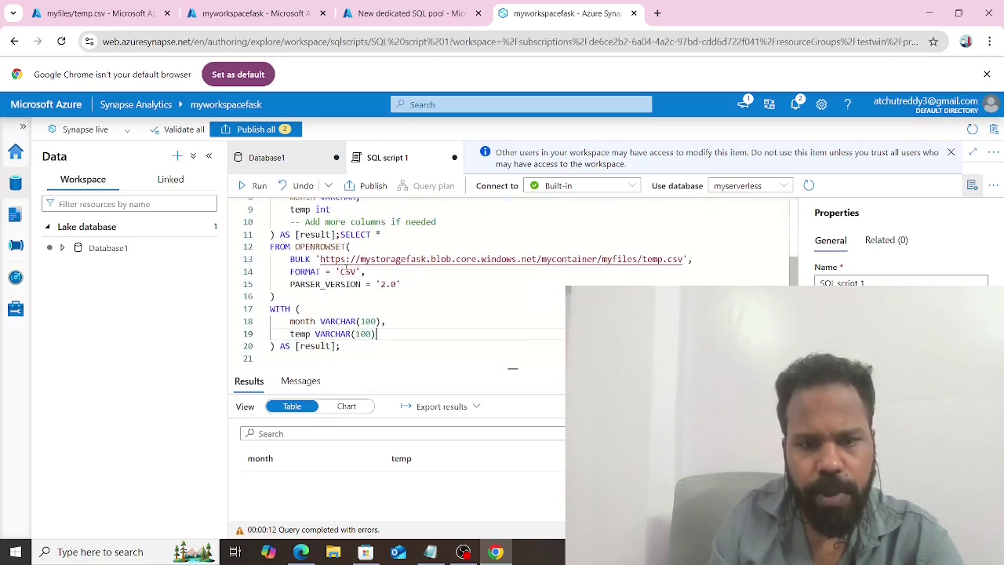
scroll(346, 267, up, 3)
scroll(346, 267, down, 4)
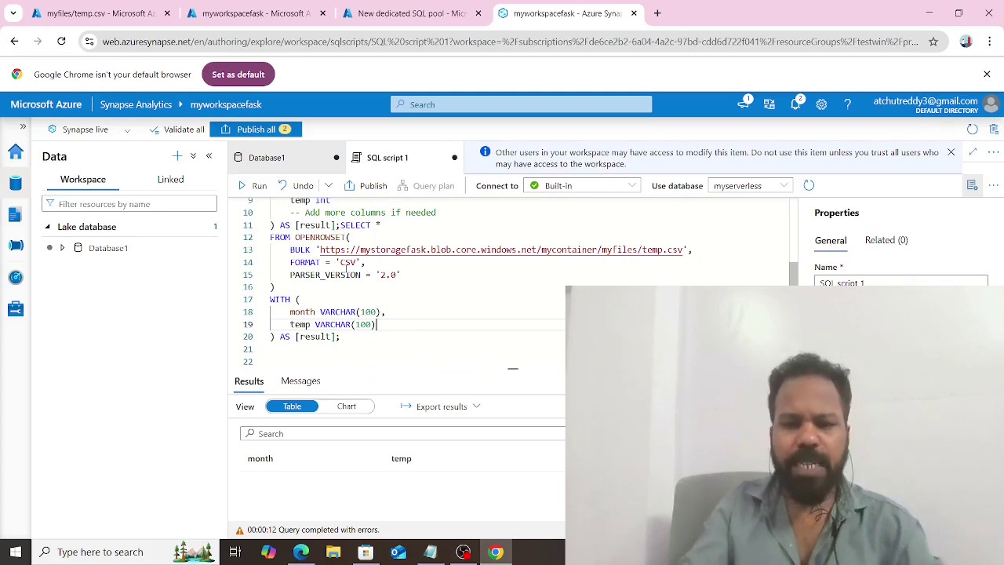
Step: Replace the whole script with one OPENROWSET query on temp.csv using PARSER_VERSION = '2.0', FIRSTROW = 2, month VARCHAR(100) and temp INT, and run it
key(ctrl+a)
text(SELECT * FROM OPENROWSET(     BULK 'https://mystoragefask.blob.core.windows.net/mycontainer/myfiles/temp.csv',     FORMAT = 'CSV',     PARSER_VERSION = '2.0',     FIRSTROW = 2 ) WITH (     month VARCHAR(100),     temp INT ) AS [result];)
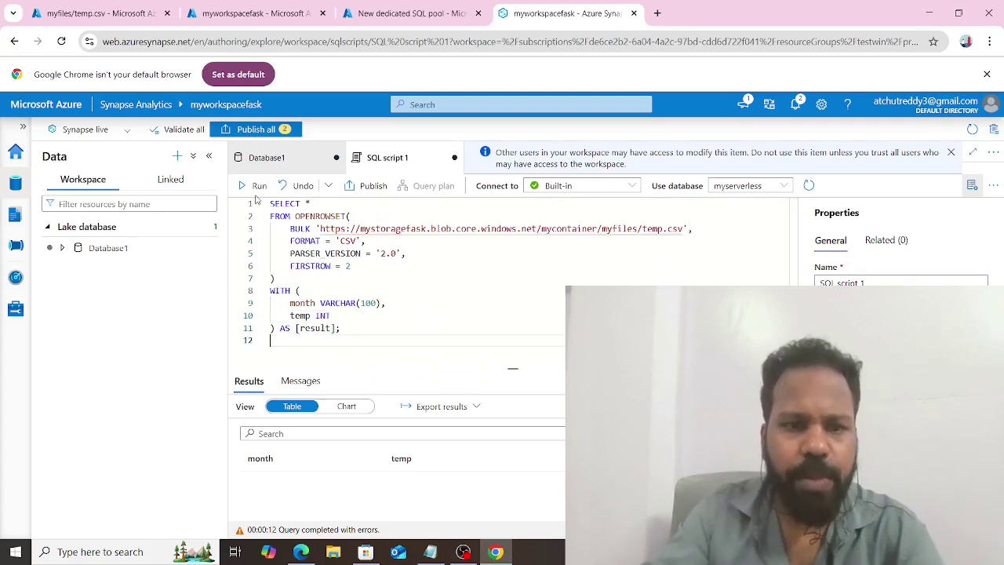
click(255, 186)
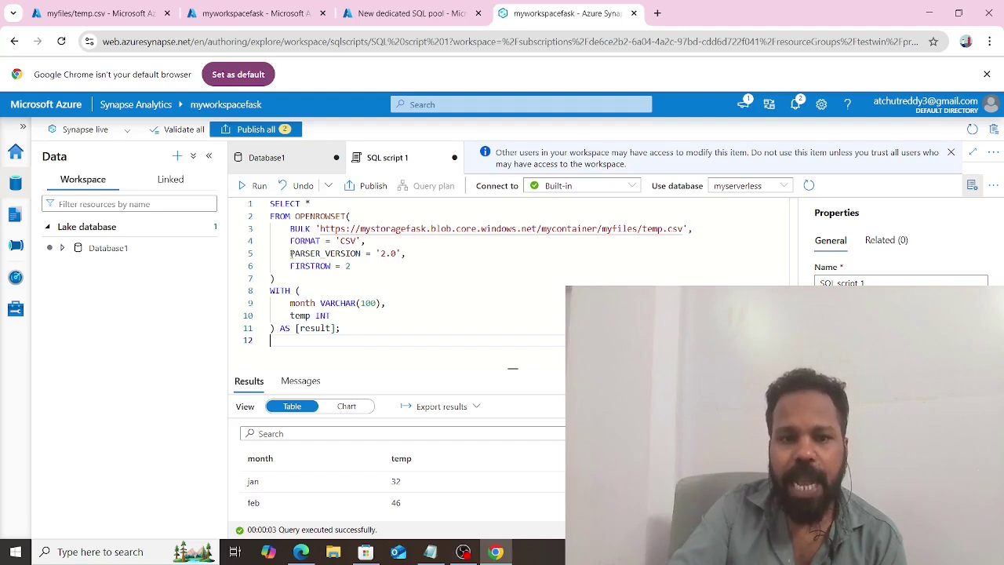
mouse_move(291, 253)
mouse_down()
mouse_move(408, 256)
mouse_move(294, 266)
mouse_up()
click(362, 284)
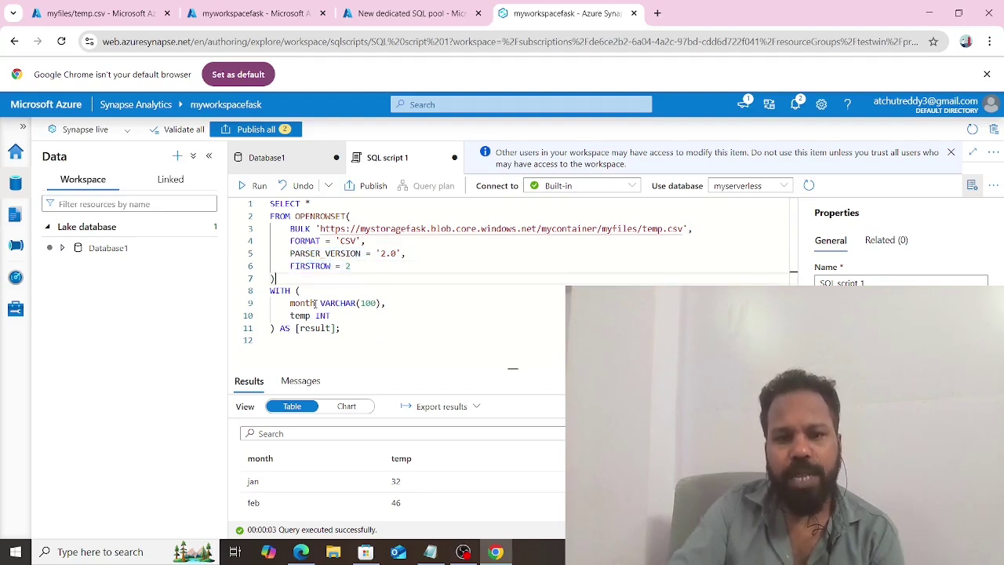
drag(315, 303, 287, 303)
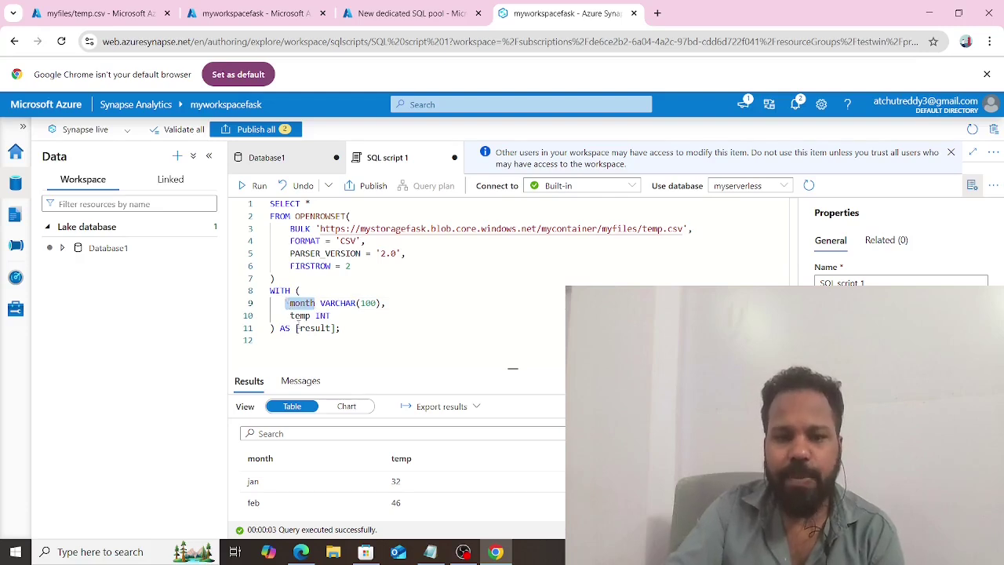
Step: Display the query results as a chart, enlarge the results area and inspect the temp value of each data point
click(346, 407)
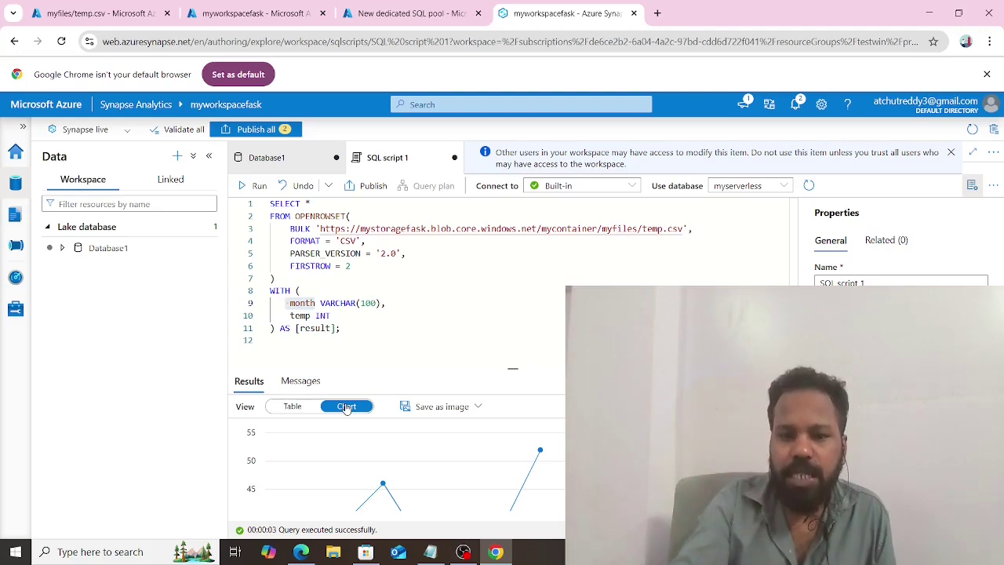
mouse_move(416, 469)
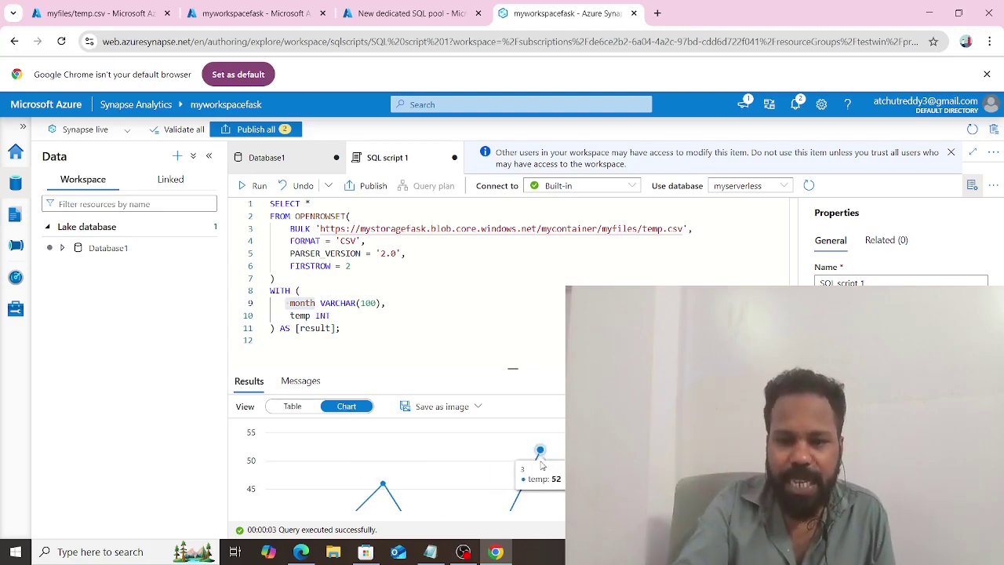
drag(513, 366, 512, 156)
mouse_move(484, 328)
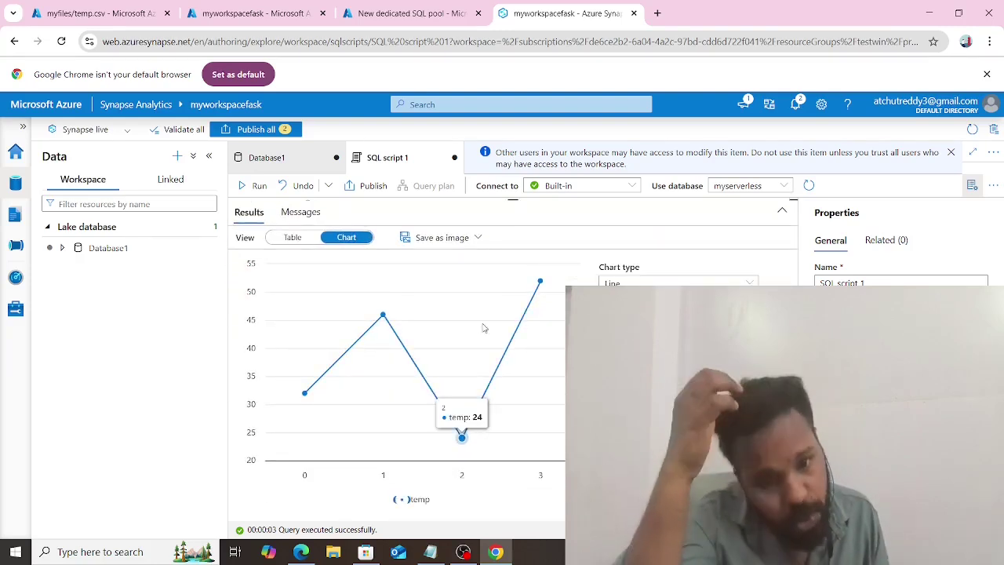
mouse_move(303, 394)
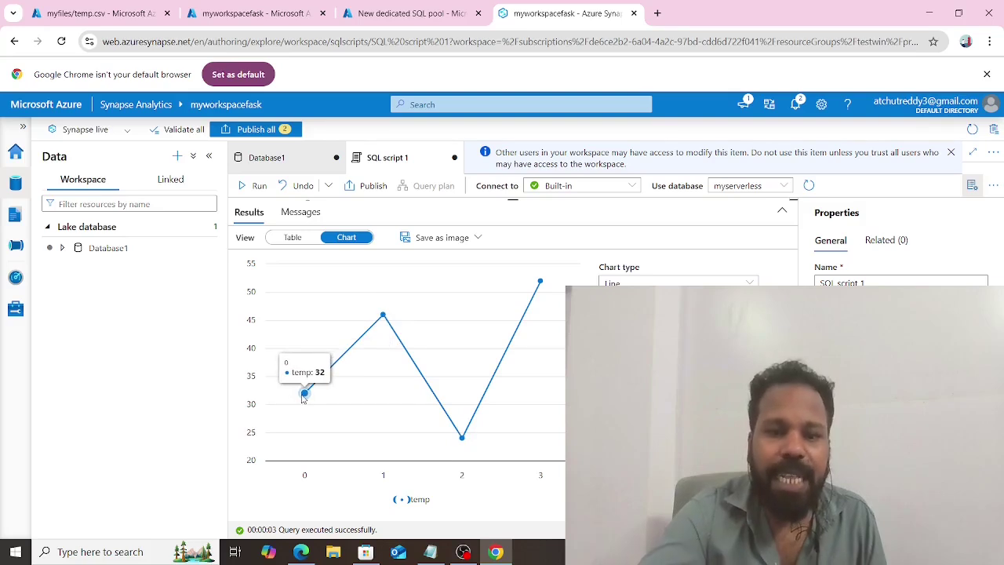
mouse_move(373, 330)
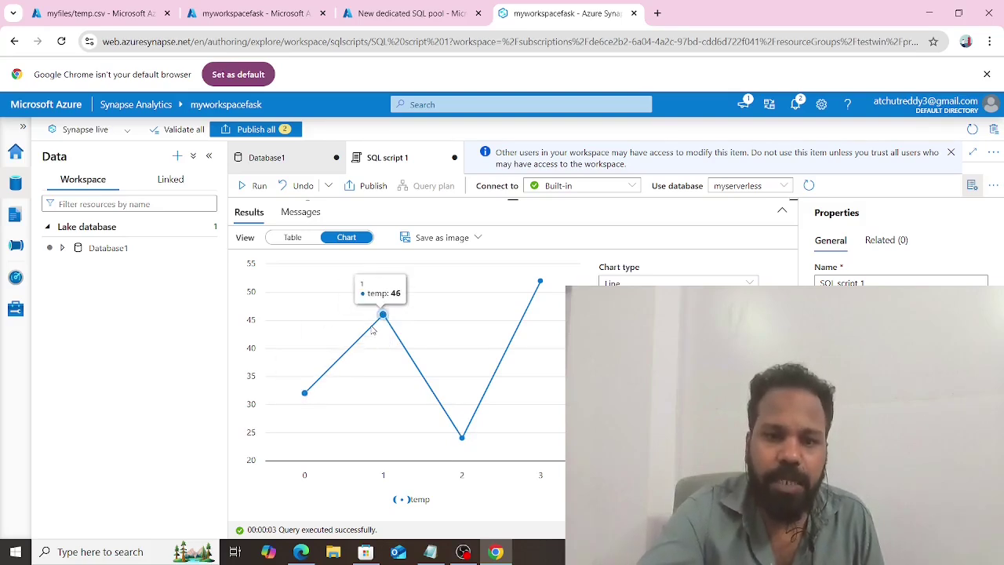
mouse_move(462, 440)
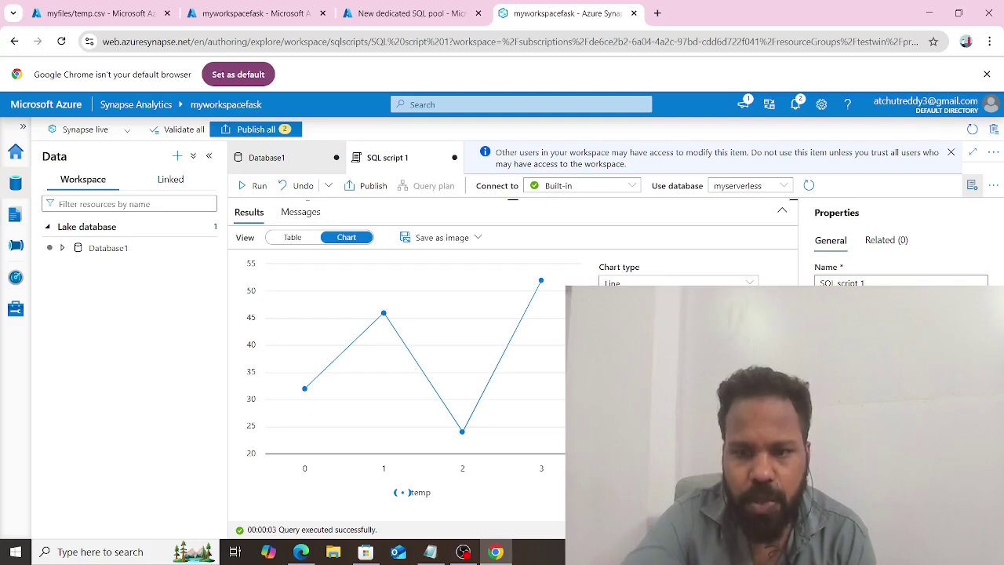
Step: Use the month column for the chart's categories and set the chart type to Bar
click(678, 361)
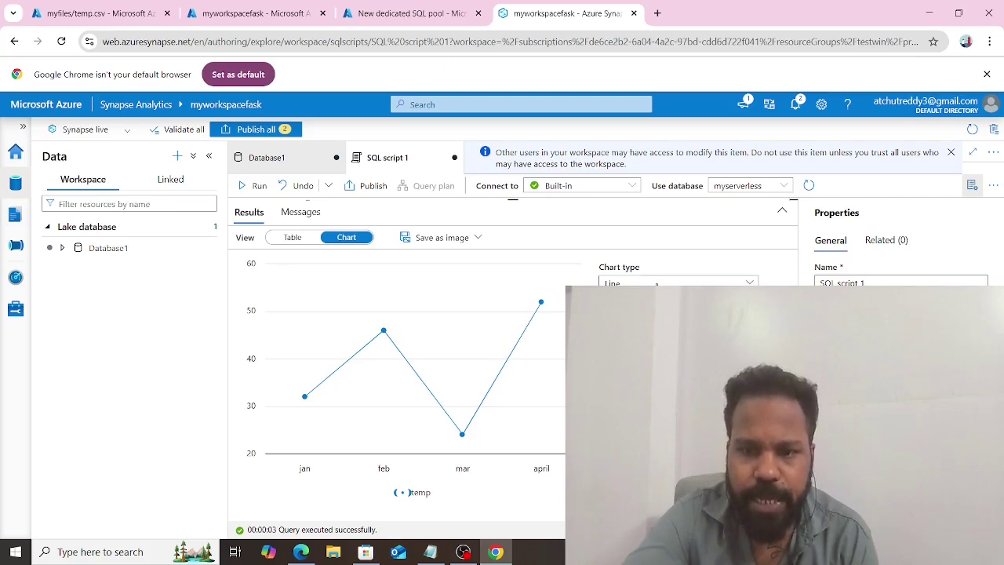
click(657, 284)
click(667, 314)
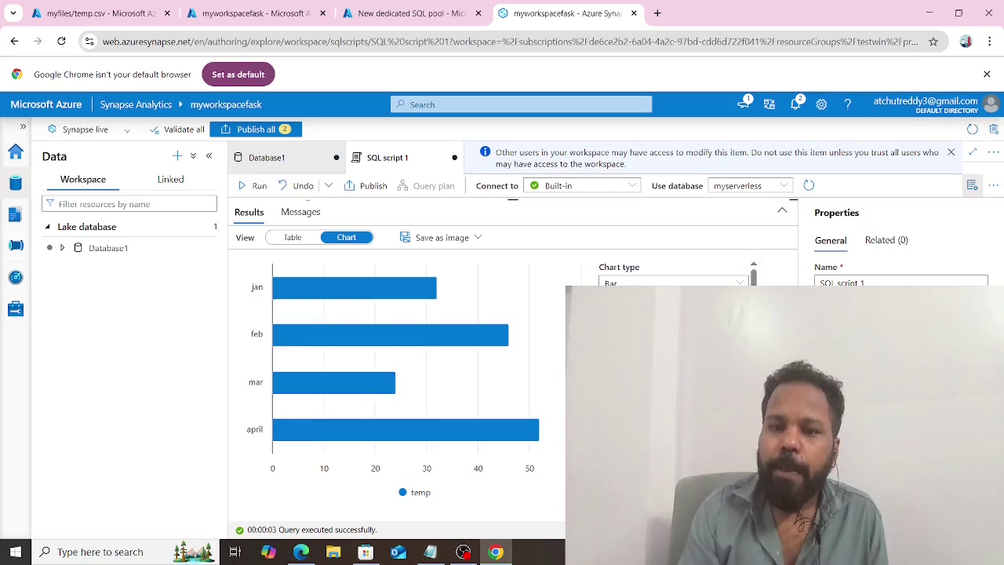
Step: Try the Pie and Scatter chart types and return the chart to Bar
click(667, 367)
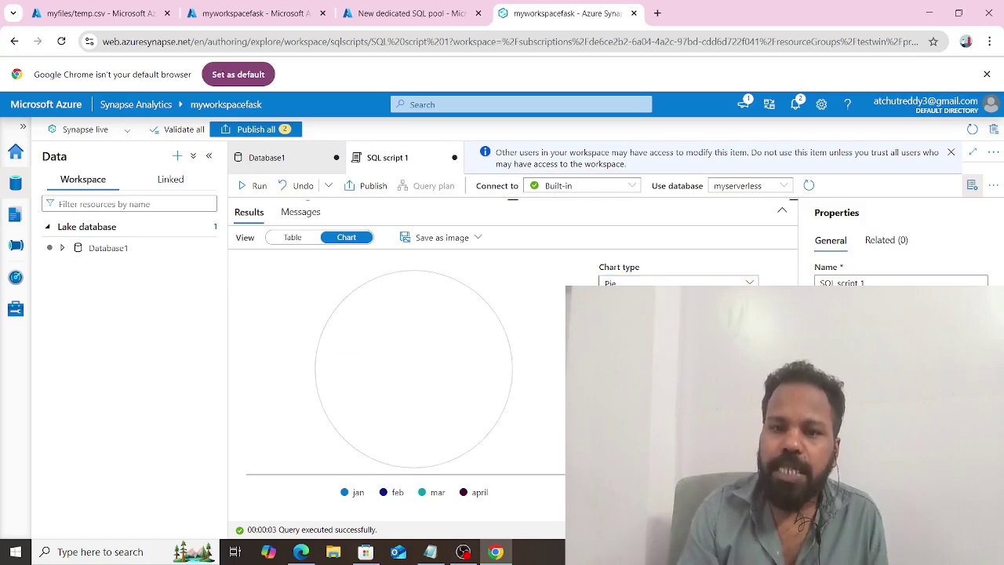
click(667, 385)
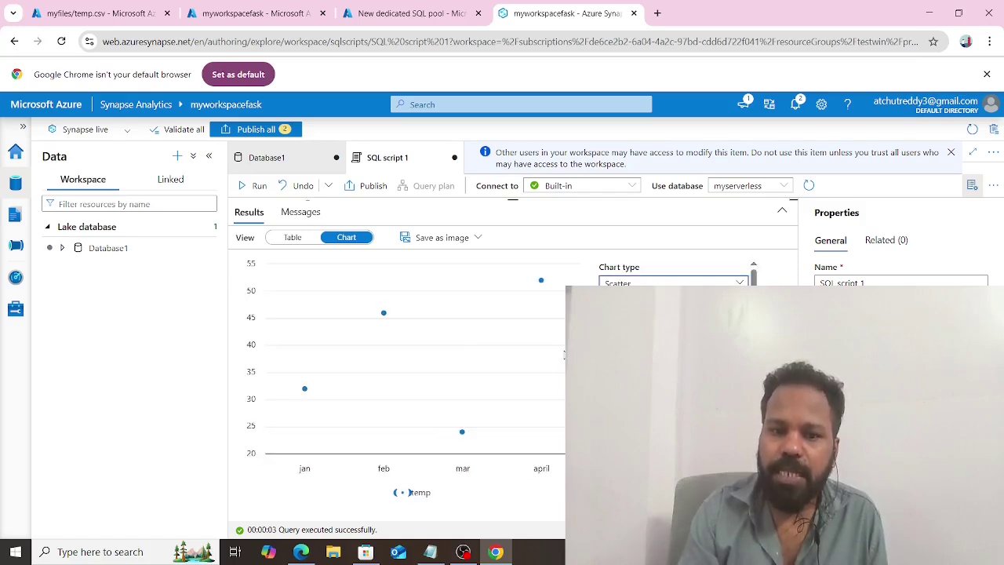
mouse_move(532, 301)
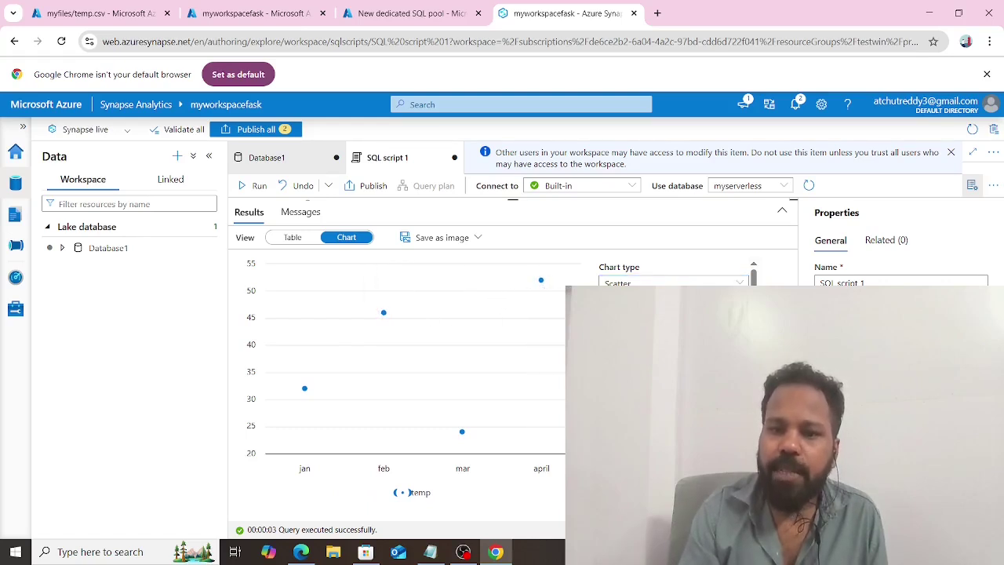
click(667, 317)
mouse_move(301, 375)
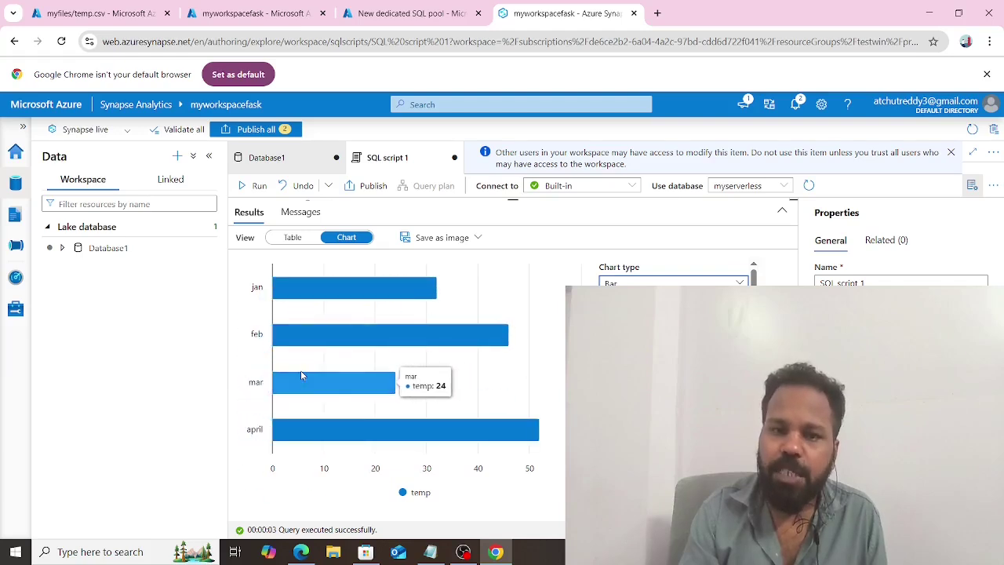
Step: Save the bar chart as a PNG image
click(461, 239)
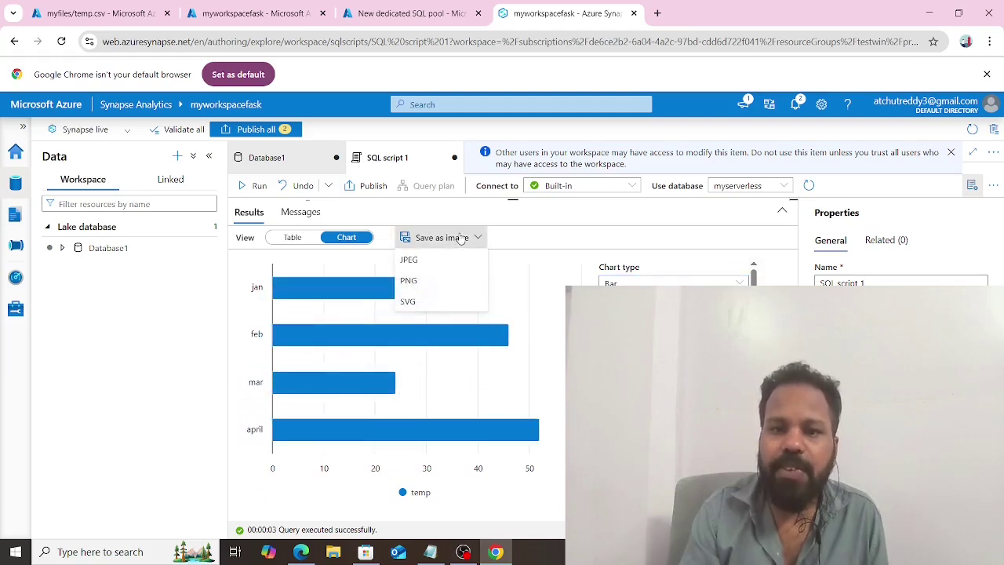
click(431, 280)
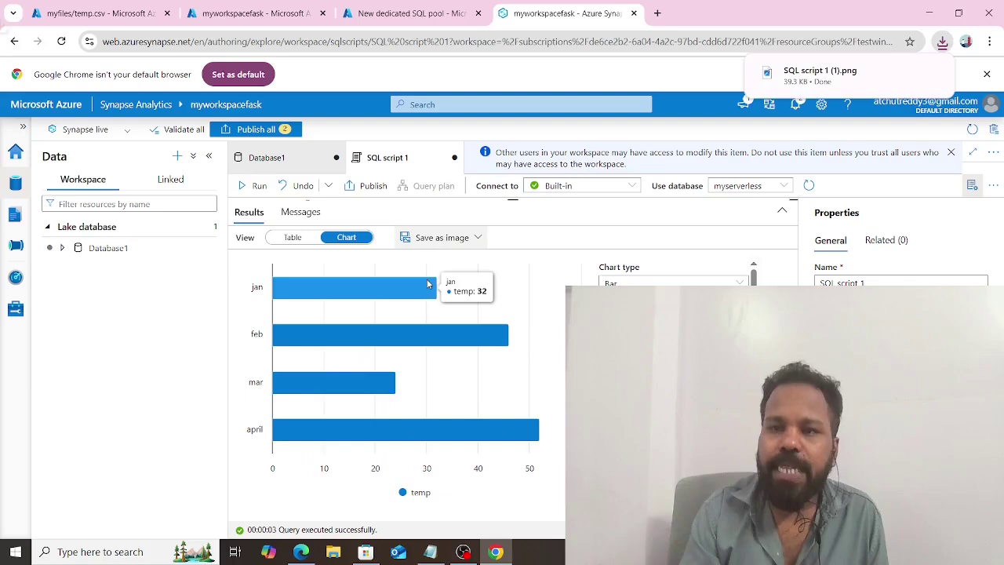
mouse_move(839, 83)
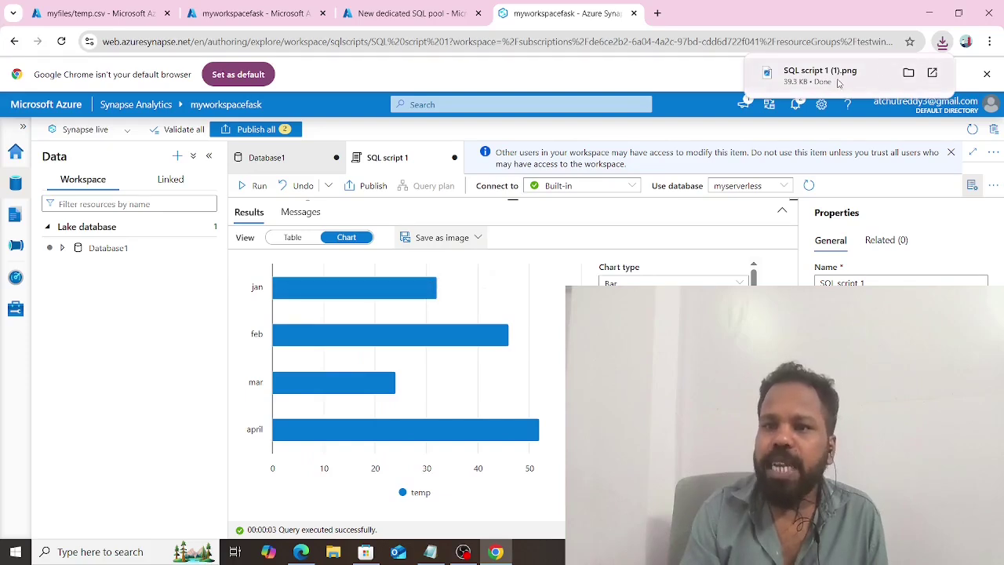